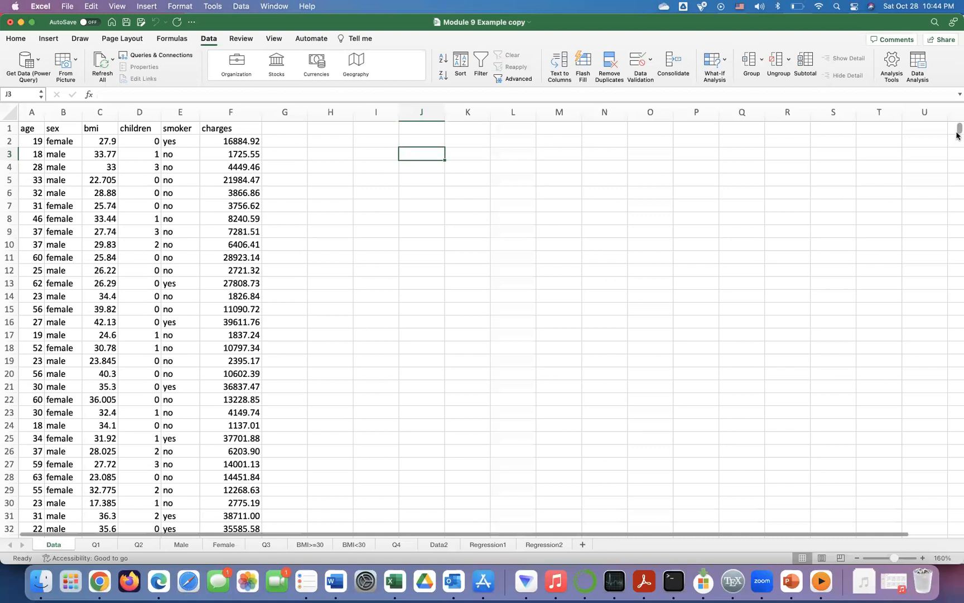
Examine the Data sheet's records from the first row to the last and return to the column headings
{"action": "scroll", "coordinate": [956, 168], "scroll_direction": "down", "scroll_amount": 2}
{"action": "left_click_drag", "start_coordinate": [958, 177], "coordinate": [938, 552]}
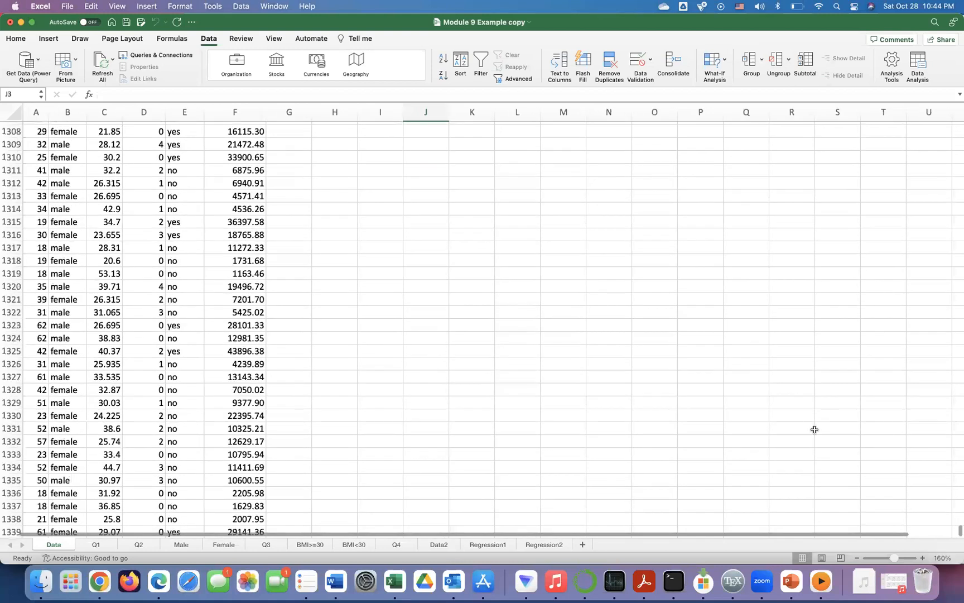
{"action": "scroll", "coordinate": [815, 429], "scroll_direction": "down", "scroll_amount": 3}
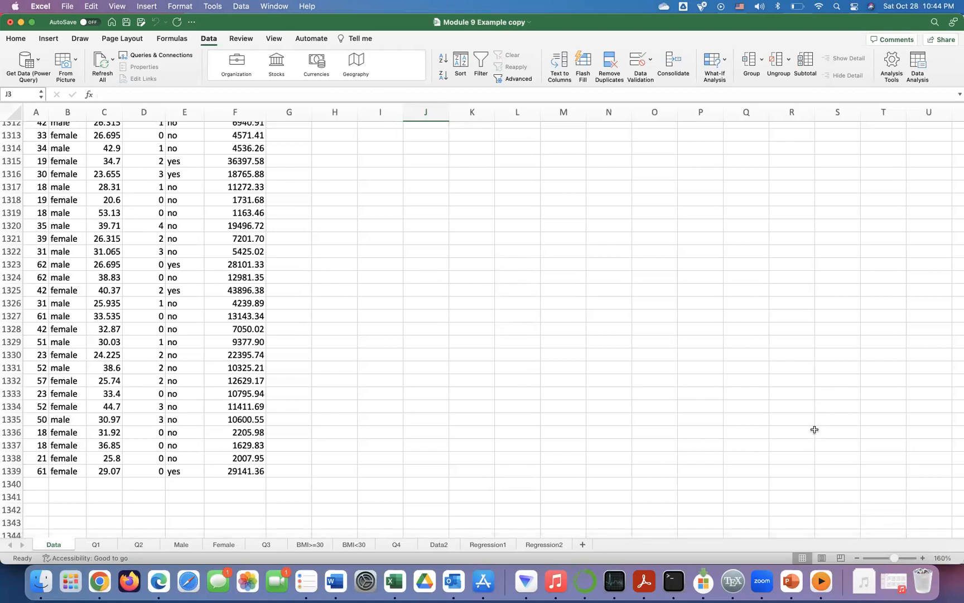
{"action": "scroll", "coordinate": [815, 429], "scroll_direction": "up", "scroll_amount": 20}
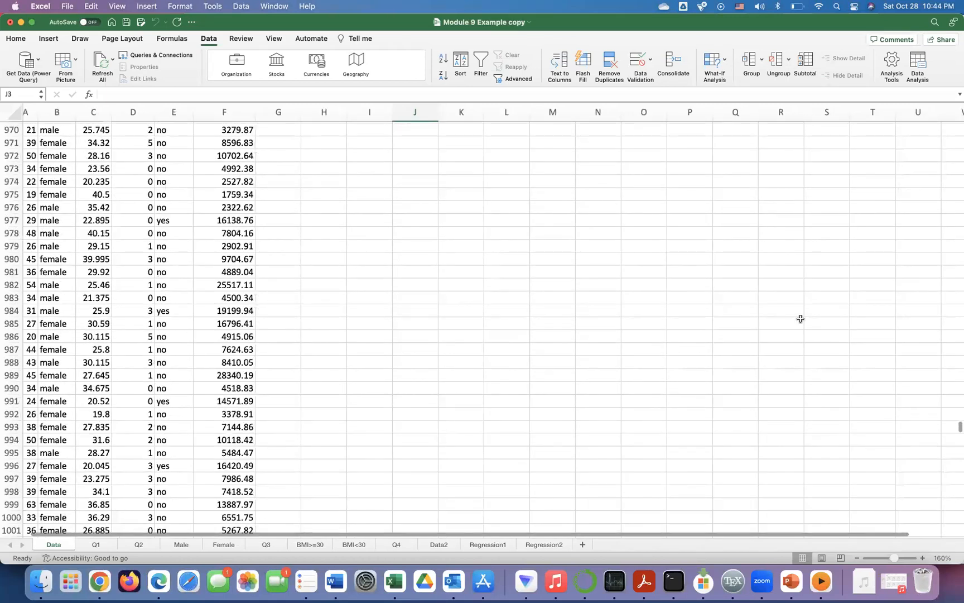
{"action": "scroll", "coordinate": [801, 318], "scroll_direction": "up", "scroll_amount": 20}
{"action": "scroll", "coordinate": [800, 318], "scroll_direction": "up", "scroll_amount": 20}
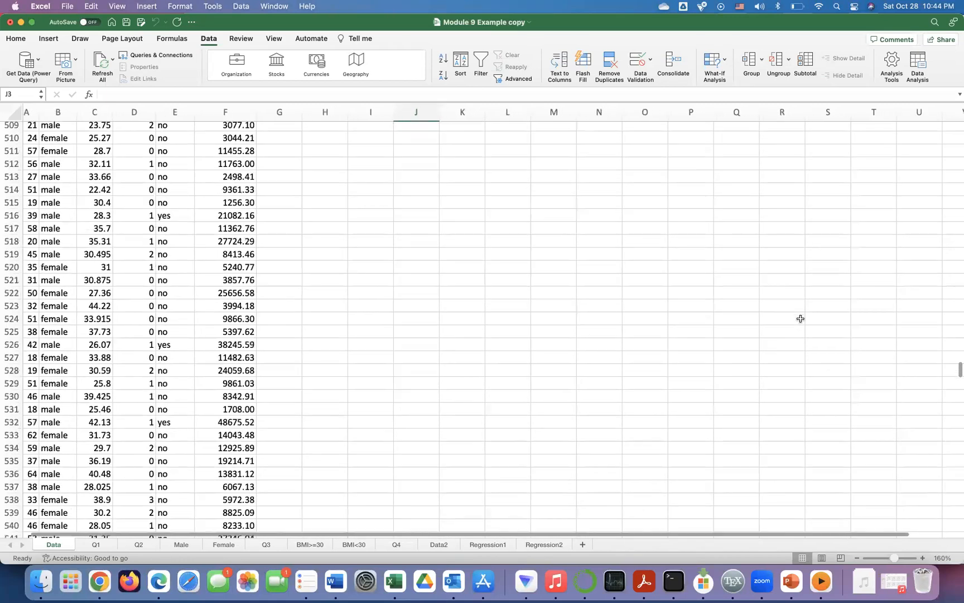
{"action": "scroll", "coordinate": [800, 318], "scroll_direction": "up", "scroll_amount": 20}
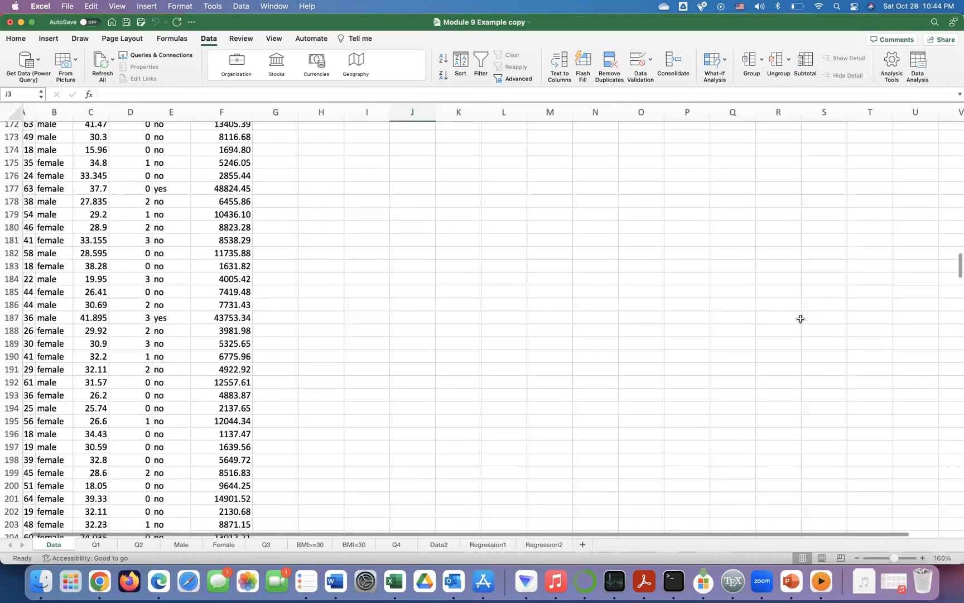
{"action": "scroll", "coordinate": [800, 318], "scroll_direction": "down", "scroll_amount": 1}
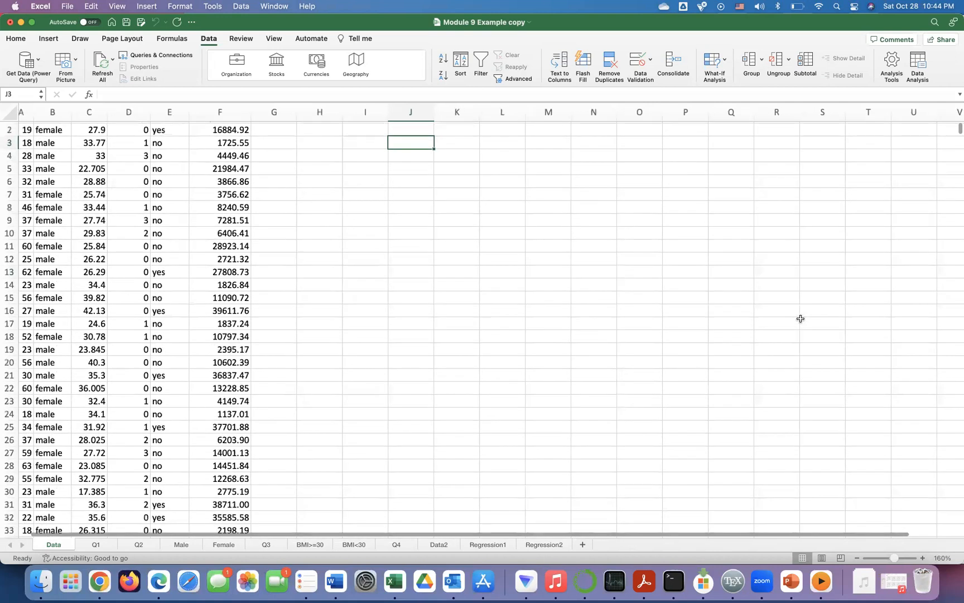
{"action": "scroll", "coordinate": [800, 318], "scroll_direction": "up", "scroll_amount": 1}
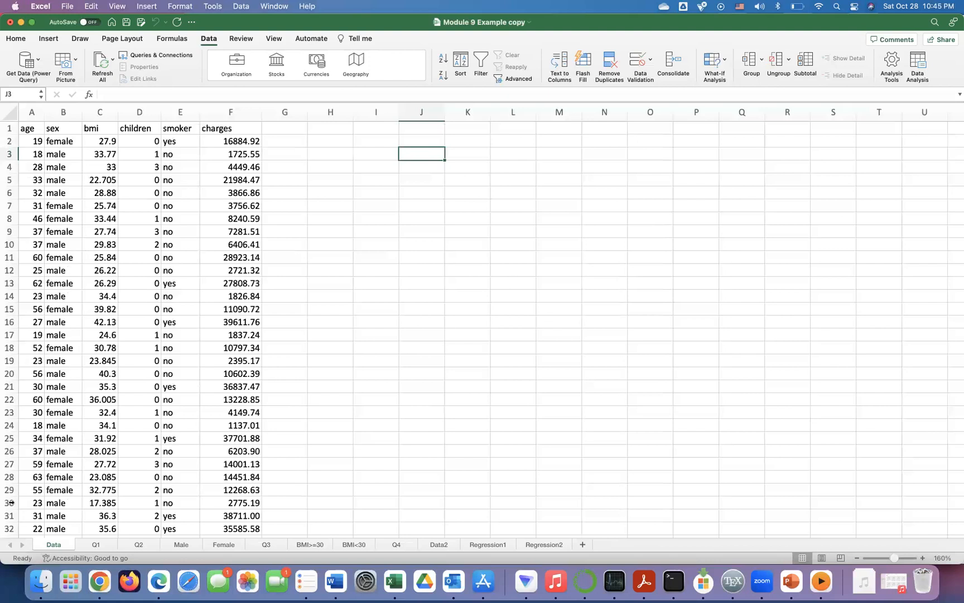
Read the questions on the Q1 and Q2 sheets and return to the Data sheet
{"action": "left_click", "coordinate": [94, 545]}
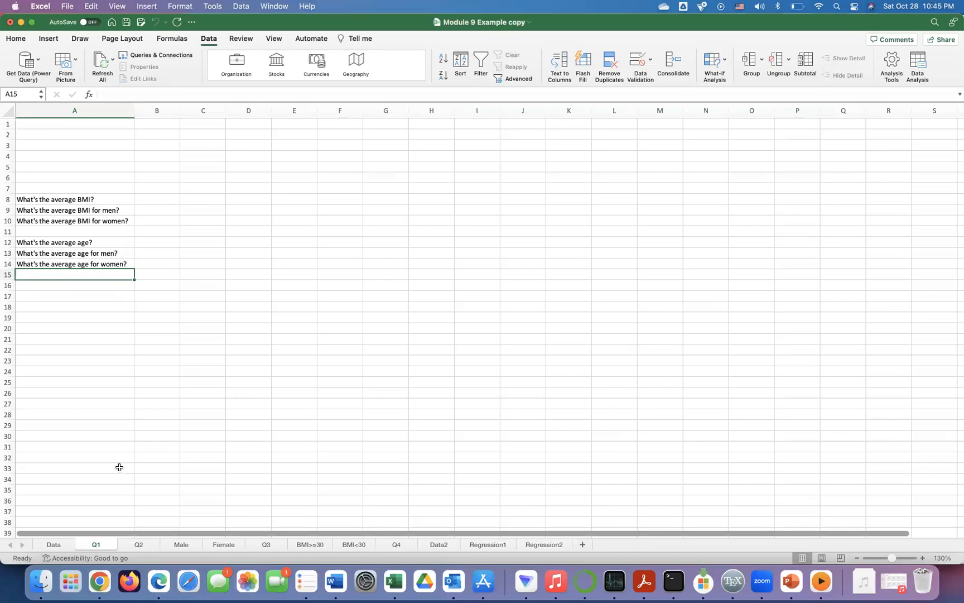
{"action": "left_click", "coordinate": [138, 545]}
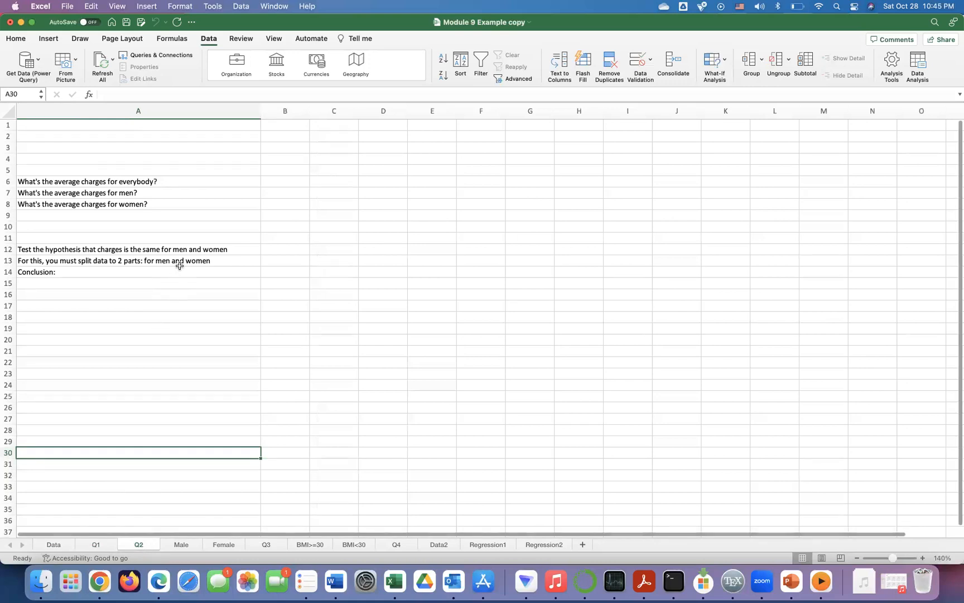
{"action": "left_click", "coordinate": [54, 544]}
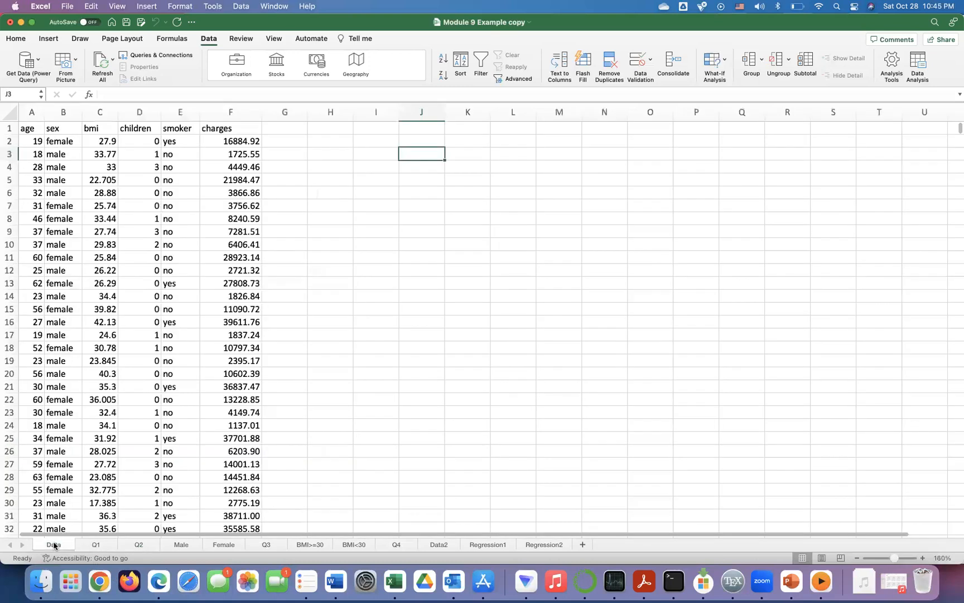
Select the answer cell B8 on the Q1 sheet and enlarge the sheet to 190%
{"action": "left_click", "coordinate": [95, 544]}
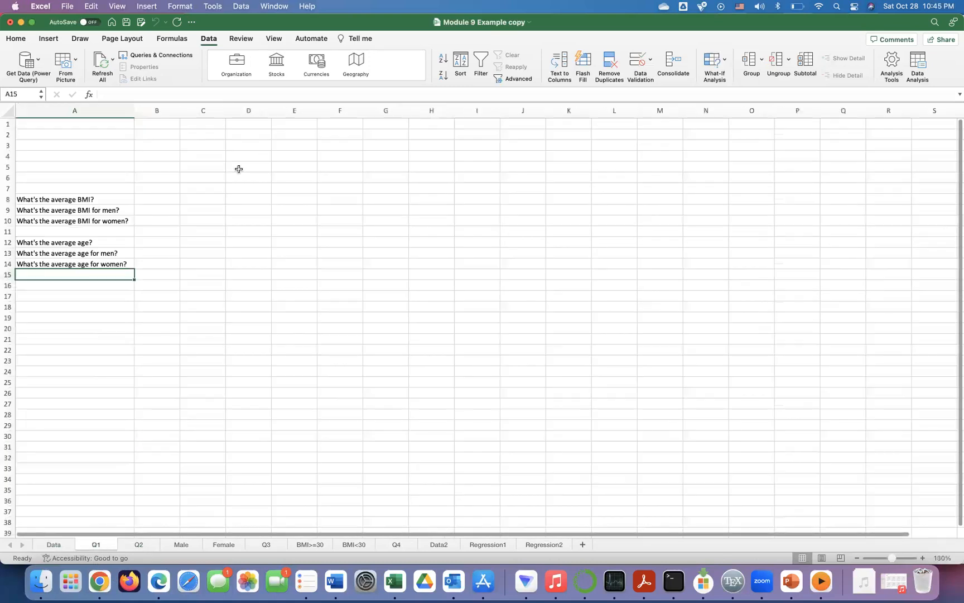
{"action": "left_click", "coordinate": [162, 195]}
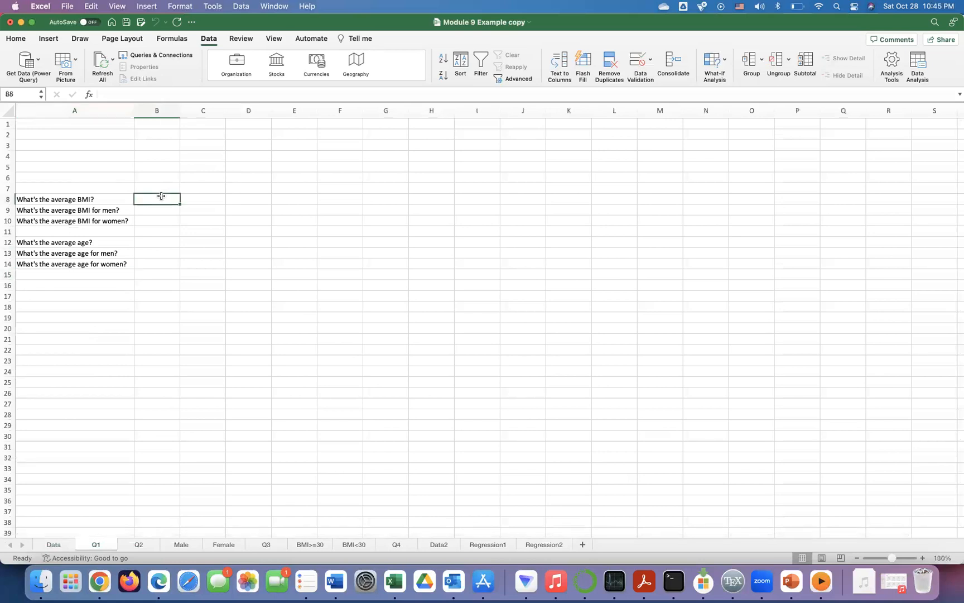
{"action": "left_click", "coordinate": [922, 559]}
{"action": "left_click", "coordinate": [922, 559]}
{"action": "left_click", "coordinate": [923, 558]}
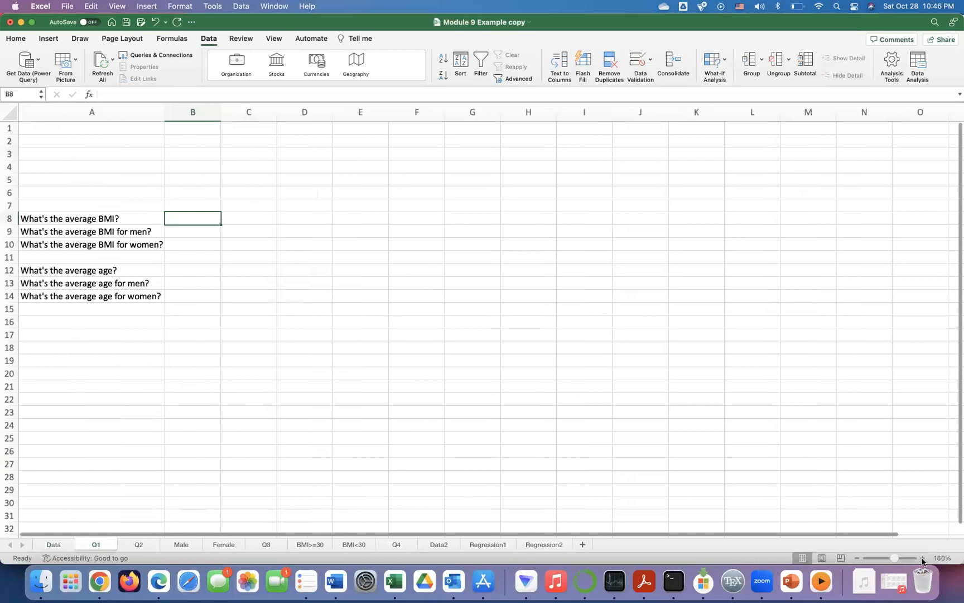
{"action": "left_click", "coordinate": [923, 558]}
{"action": "left_click", "coordinate": [922, 558]}
{"action": "left_click", "coordinate": [922, 559]}
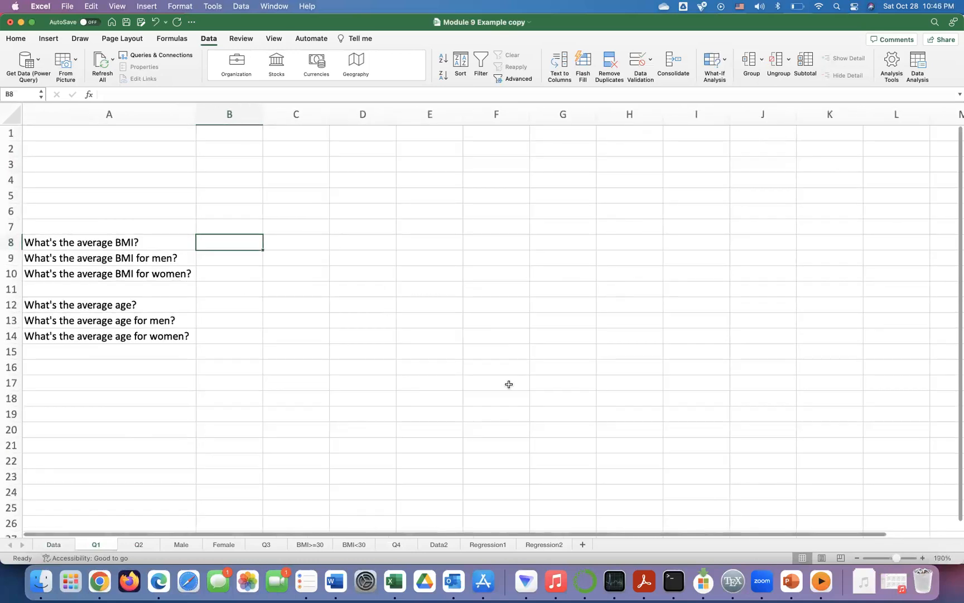
{"action": "scroll", "coordinate": [509, 384], "scroll_direction": "down", "scroll_amount": 2}
{"action": "scroll", "coordinate": [509, 384], "scroll_direction": "up", "scroll_amount": 1}
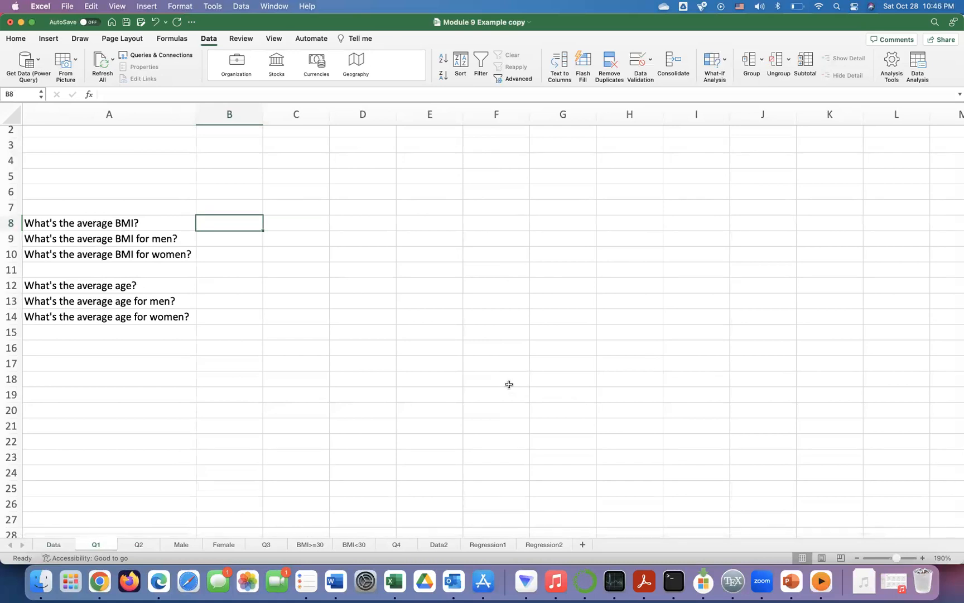
Calculate the average BMI in B8 with the formula =average(Data!C:C)
{"action": "type", "text": "="}
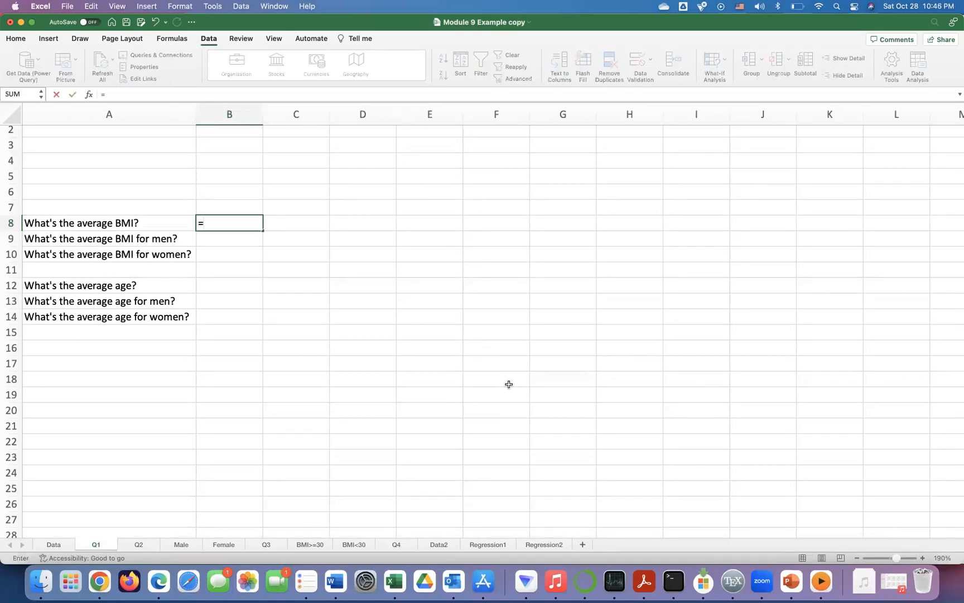
{"action": "type", "text": "ave"}
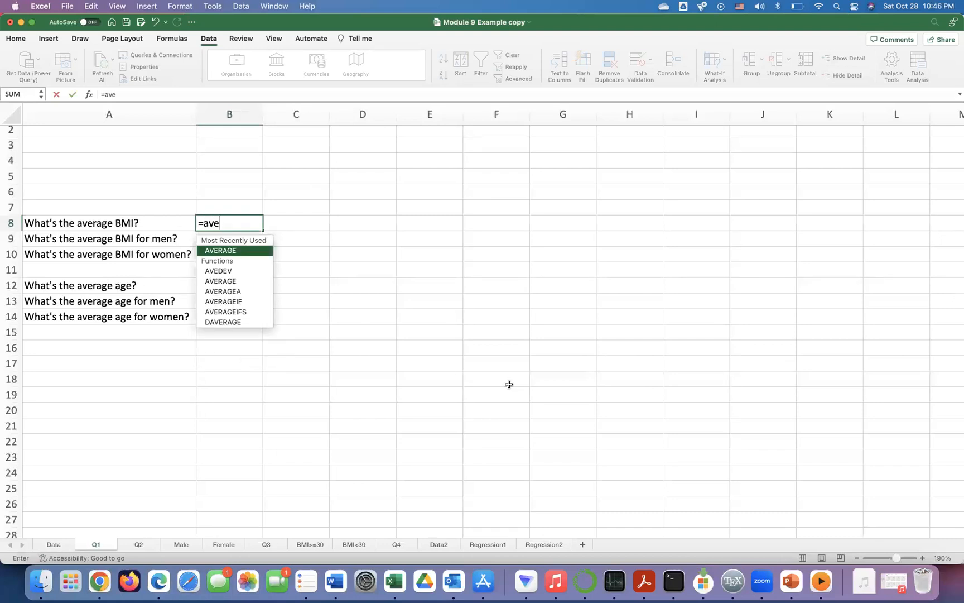
{"action": "key", "text": "Return"}
{"action": "left_click", "coordinate": [249, 227]}
{"action": "left_click_drag", "start_coordinate": [250, 230], "coordinate": [250, 225]}
{"action": "left_click", "coordinate": [456, 224]}
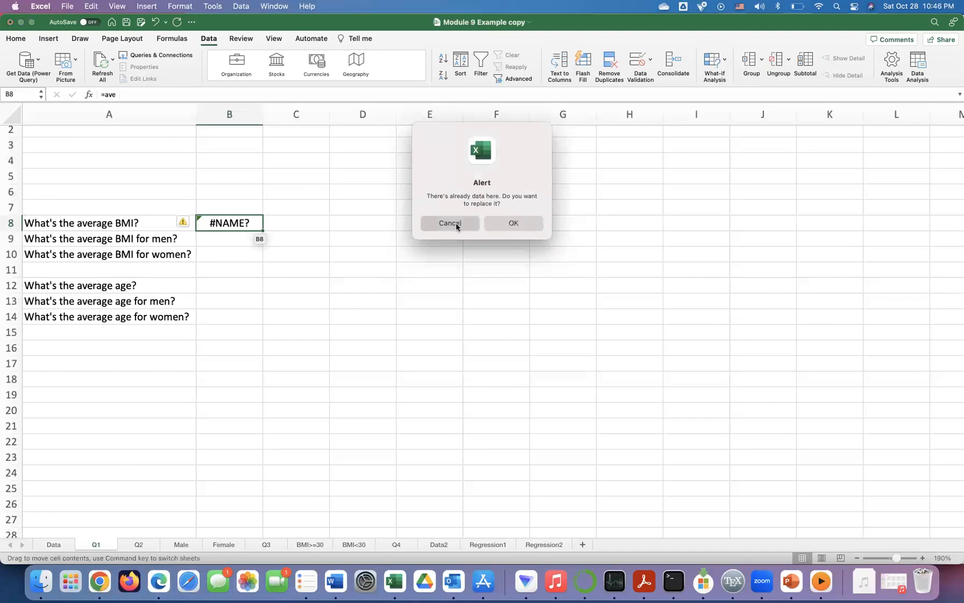
{"action": "double_click", "coordinate": [249, 220]}
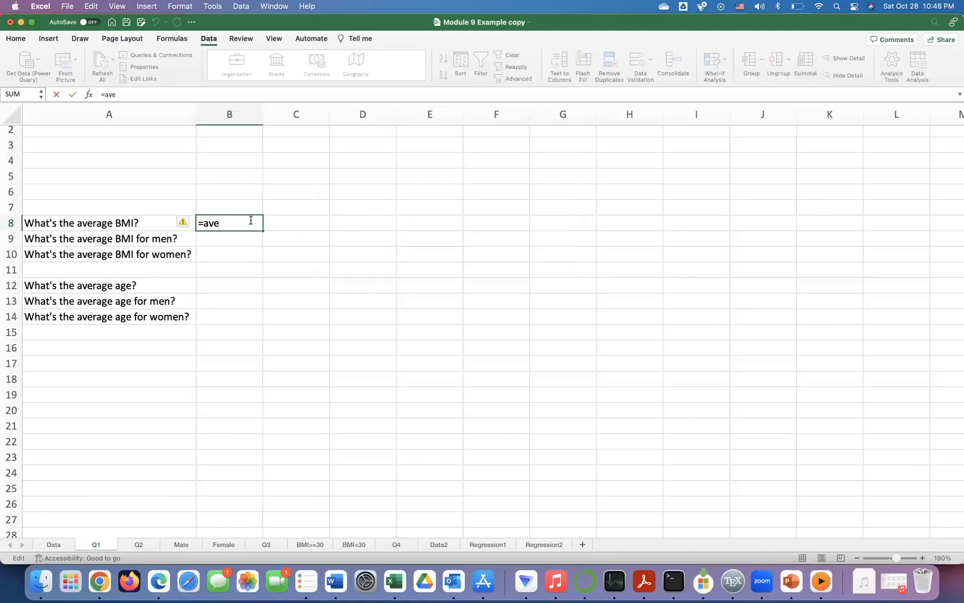
{"action": "type", "text": "rage("}
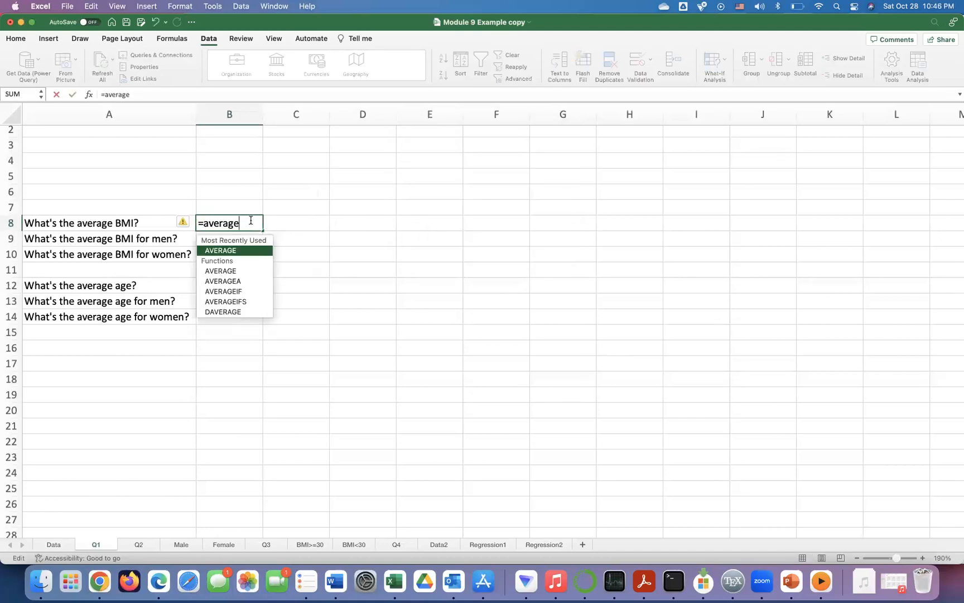
{"action": "left_click", "coordinate": [54, 548]}
{"action": "left_click", "coordinate": [101, 112]}
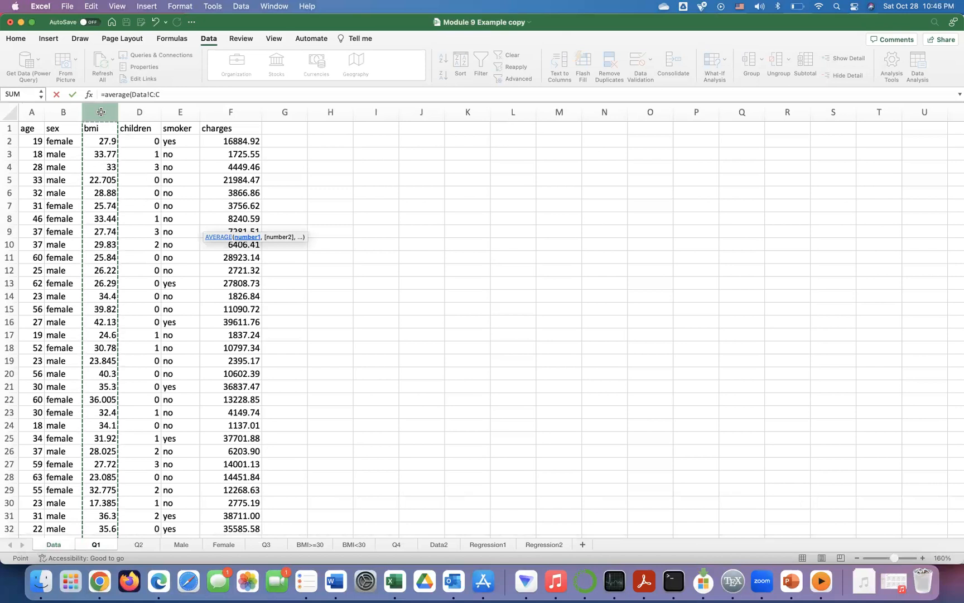
{"action": "type", "text": ")"}
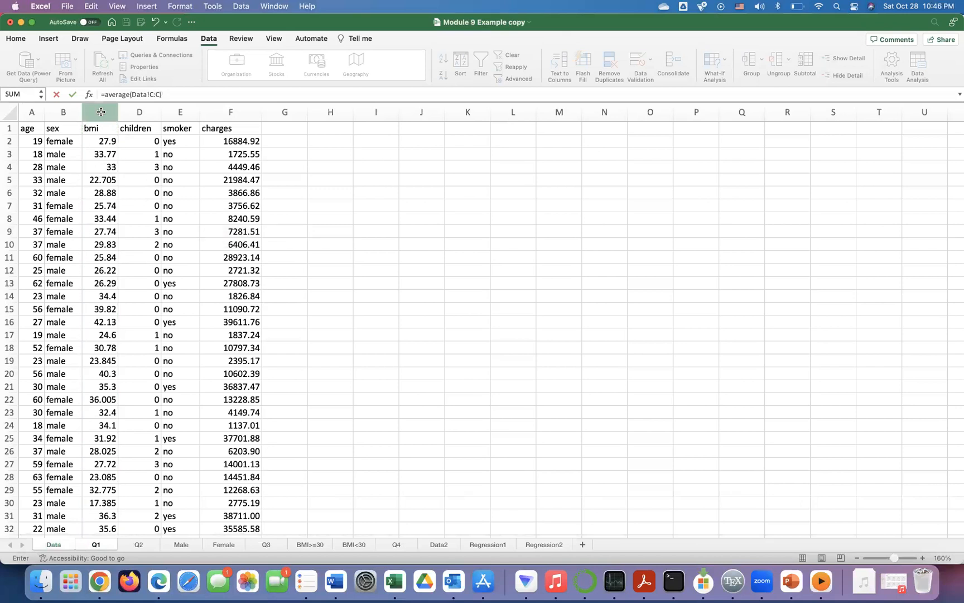
{"action": "key", "text": "Return"}
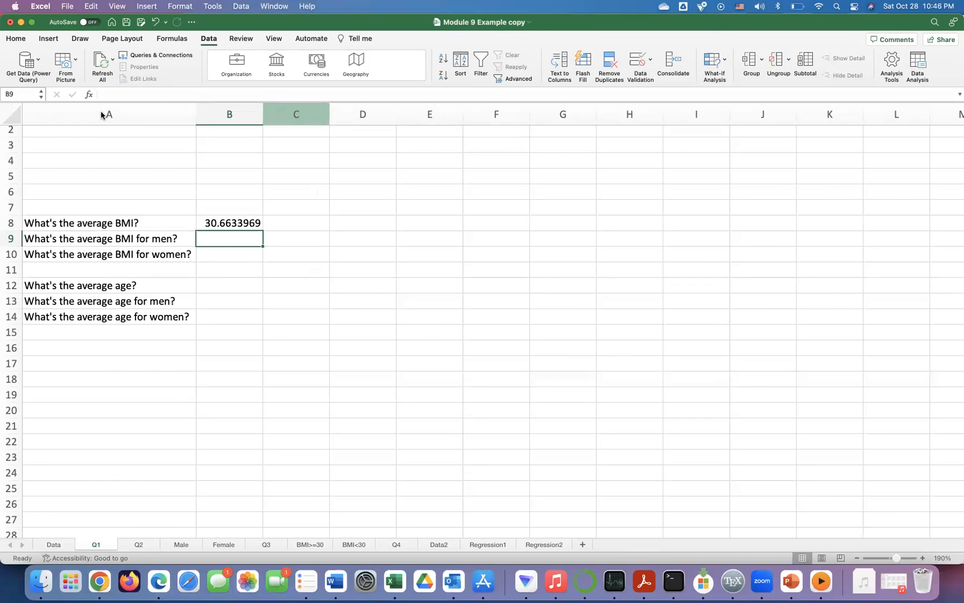
Try to enter an AVERAGEIFS formula in B9 averaging the Data sheet's column C where column B equals "male"
{"action": "type", "text": "=aver"}
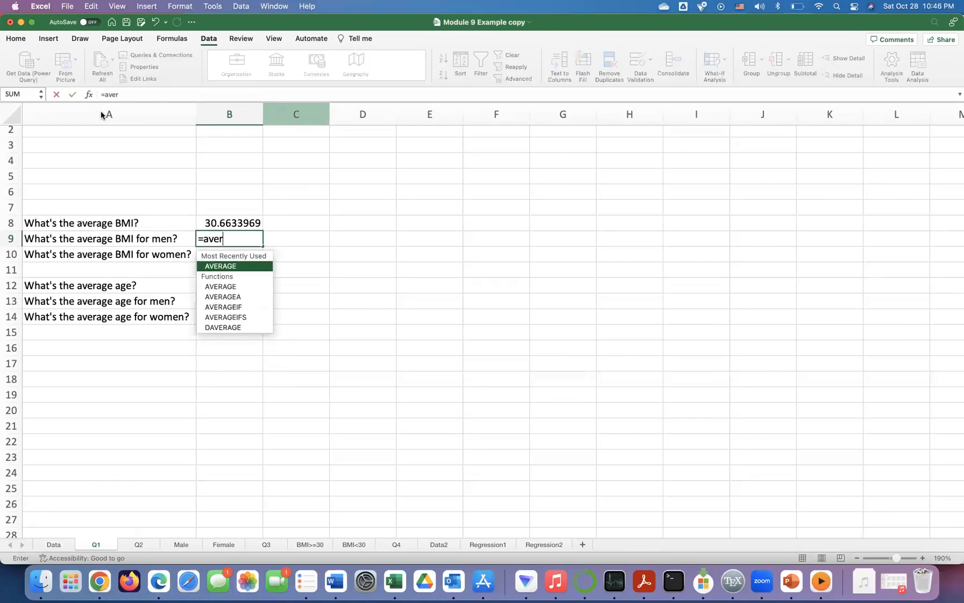
{"action": "type", "text": "ageifs("}
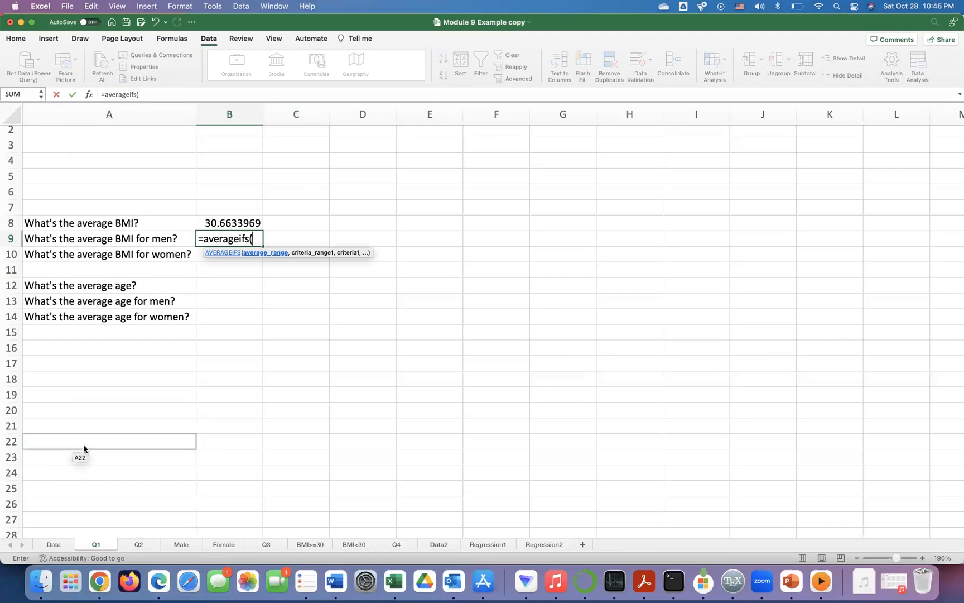
{"action": "left_click", "coordinate": [60, 546]}
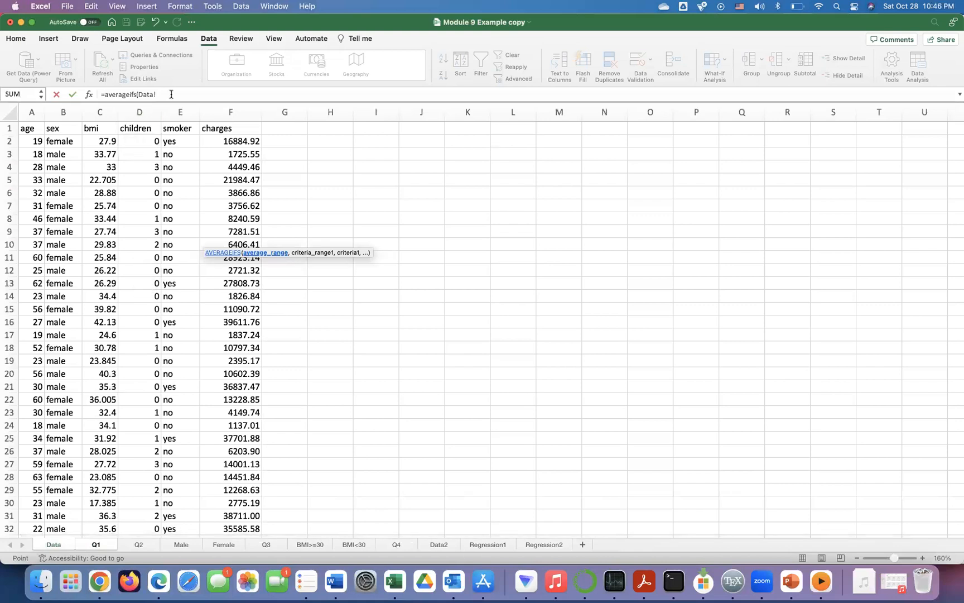
{"action": "left_click", "coordinate": [100, 113]}
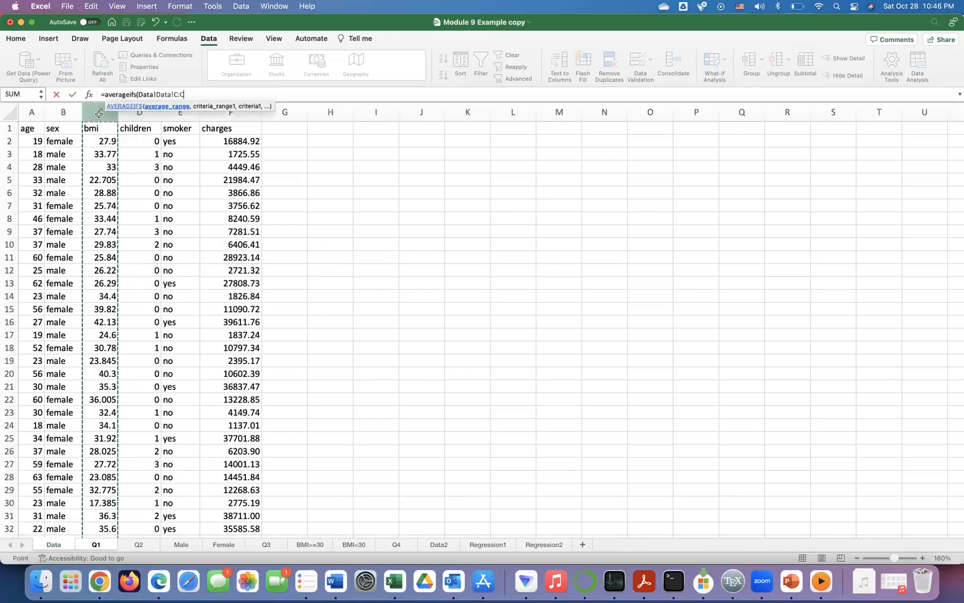
{"action": "type", "text": ","}
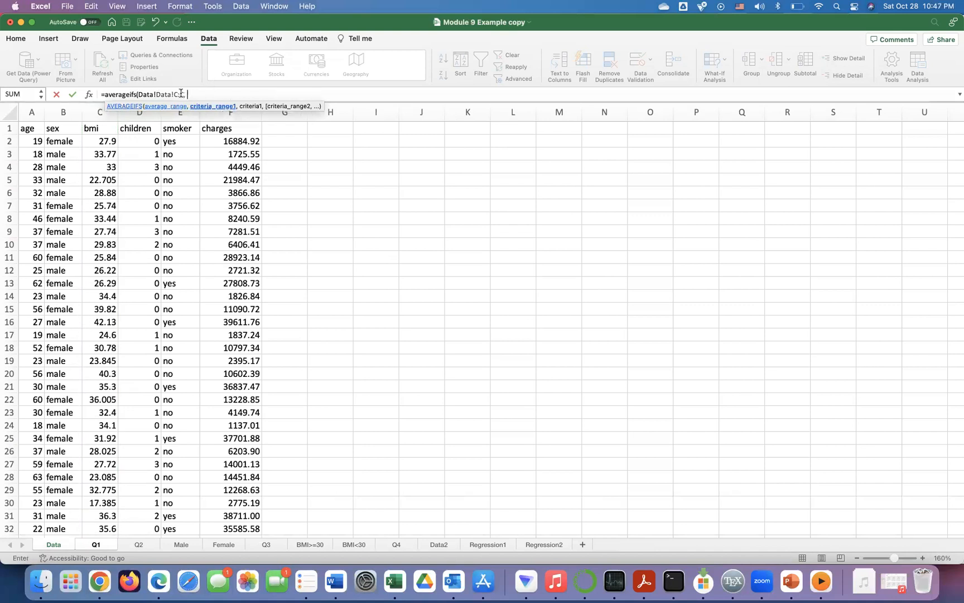
{"action": "left_click", "coordinate": [63, 112]}
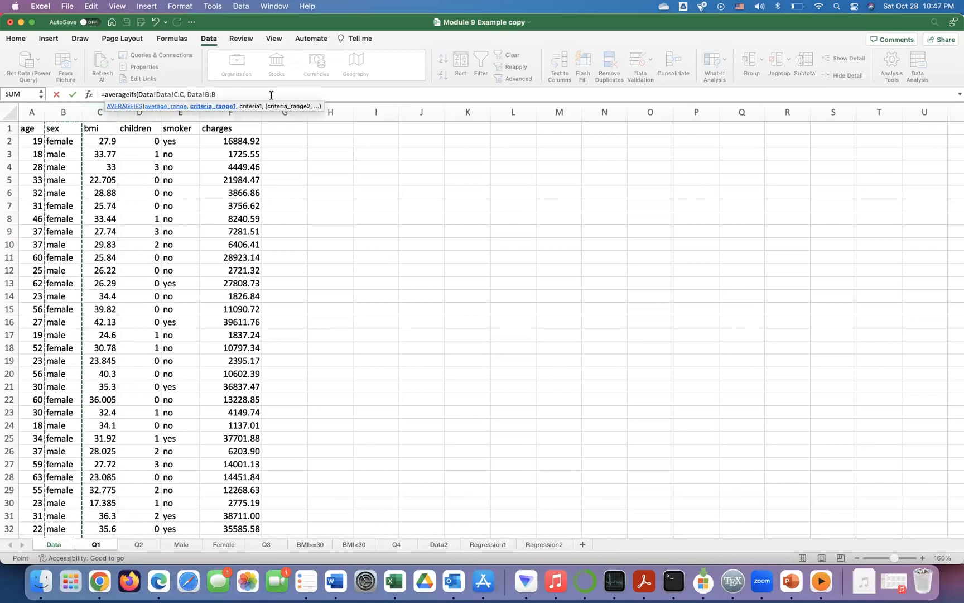
{"action": "type", "text": ", "}
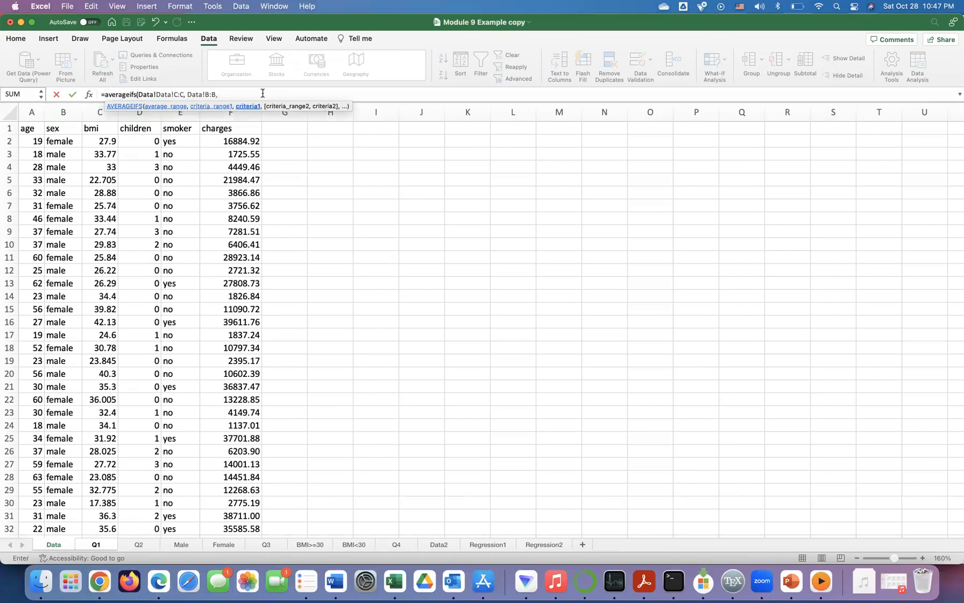
{"action": "type", "text": "\"male\")"}
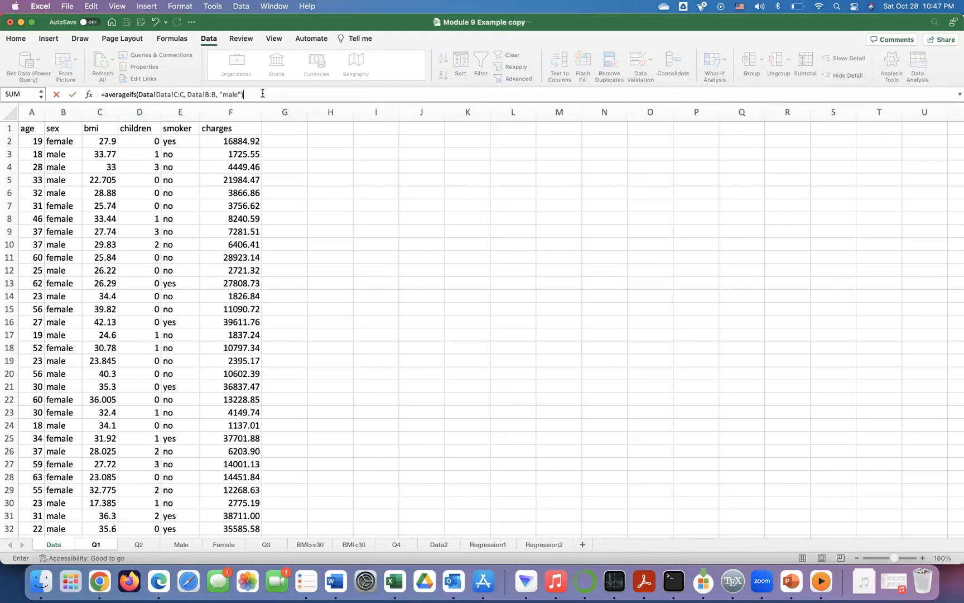
{"action": "key", "text": "Return"}
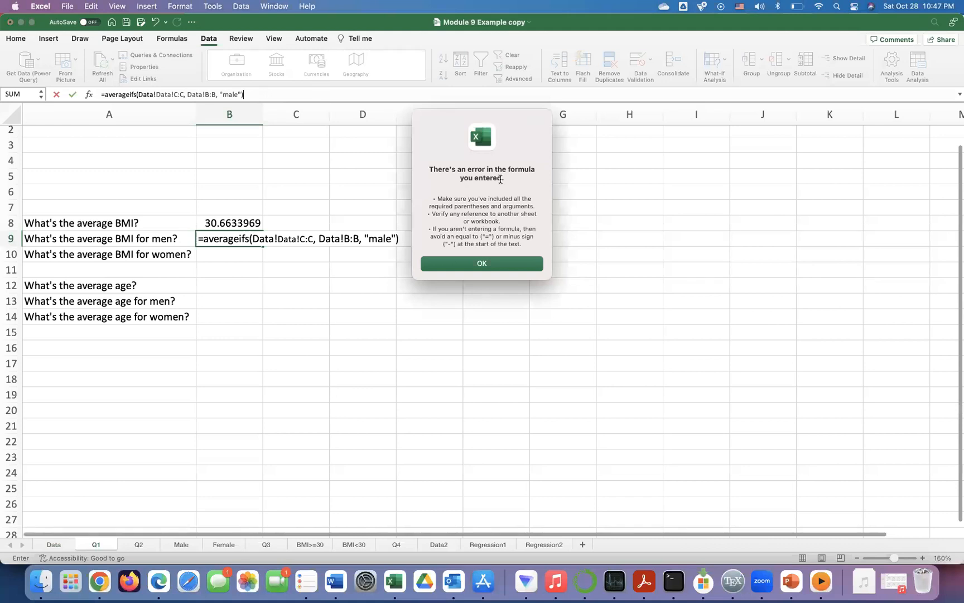
{"action": "left_click", "coordinate": [483, 263]}
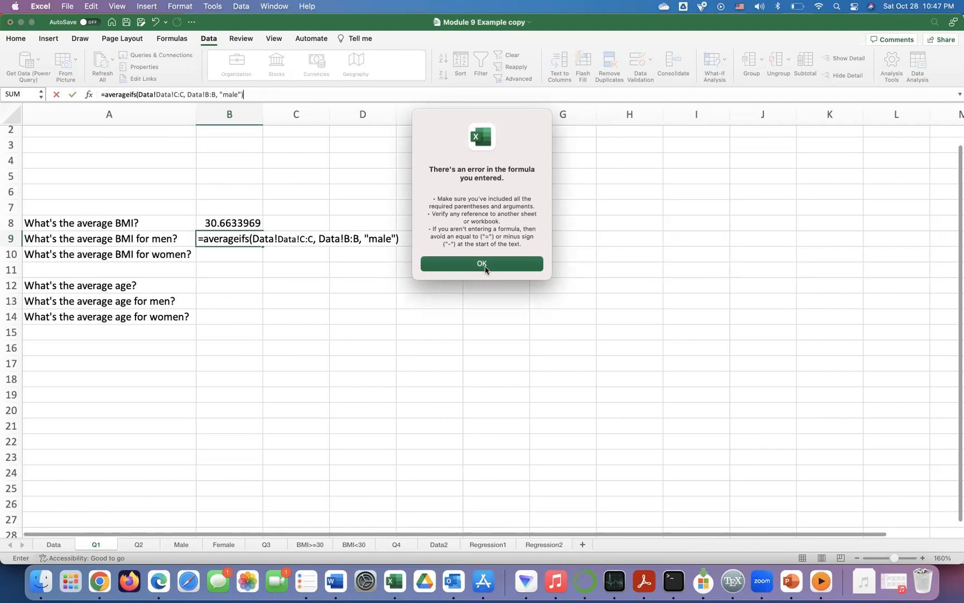
Correct the B9 formula by removing the duplicated sheet reference so it reads =averageifs(Data!C:C, Data!B:B, "male")
{"action": "left_click", "coordinate": [301, 237]}
{"action": "left_click", "coordinate": [296, 238]}
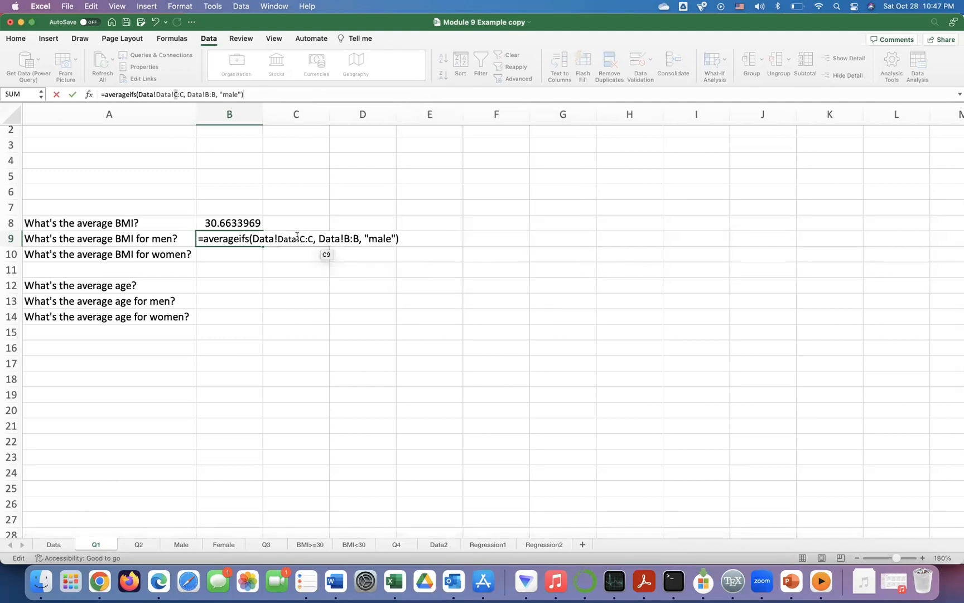
{"action": "key", "text": "BackSpace"}
{"action": "key", "text": "BackSpace"}
{"action": "key", "text": "BackSpace"}
{"action": "key", "text": "BackSpace"}
{"action": "key", "text": "BackSpace"}
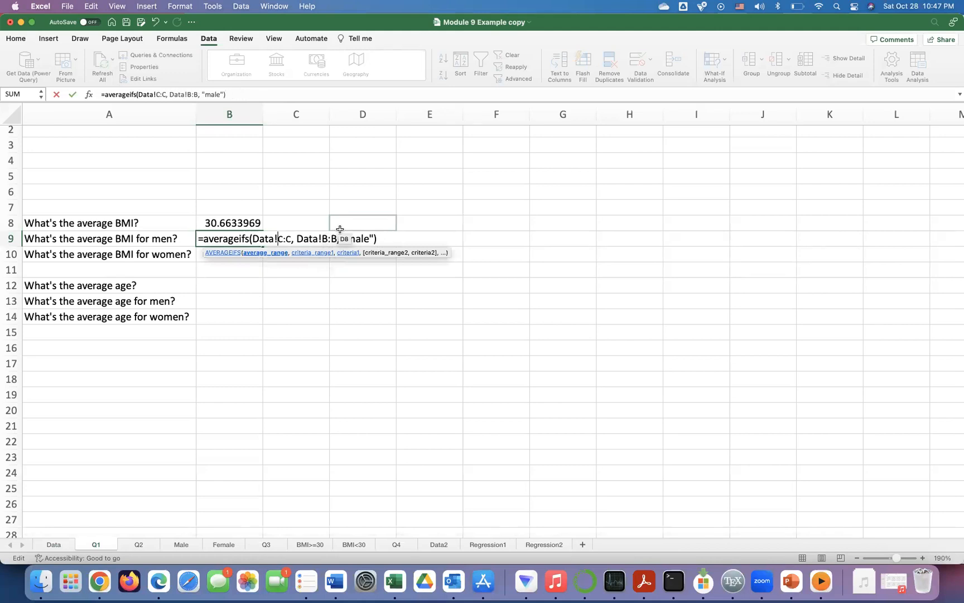
{"action": "key", "text": "Return"}
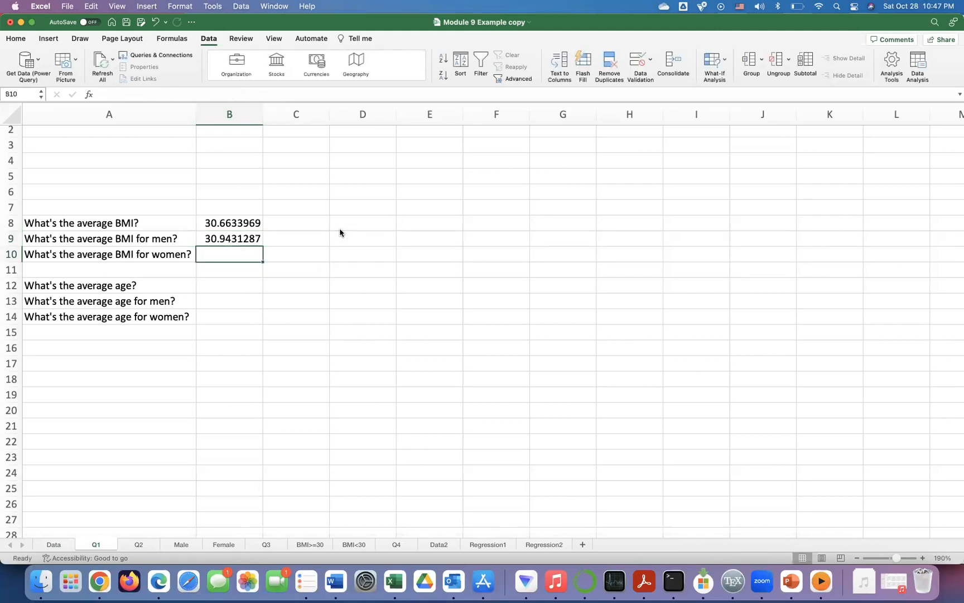
Copy the B9 formula text into B10 and change its criterion to "female" to calculate the average BMI for women
{"action": "double_click", "coordinate": [241, 238]}
{"action": "left_click_drag", "start_coordinate": [391, 238], "coordinate": [177, 231]}
{"action": "key", "text": "super+c"}
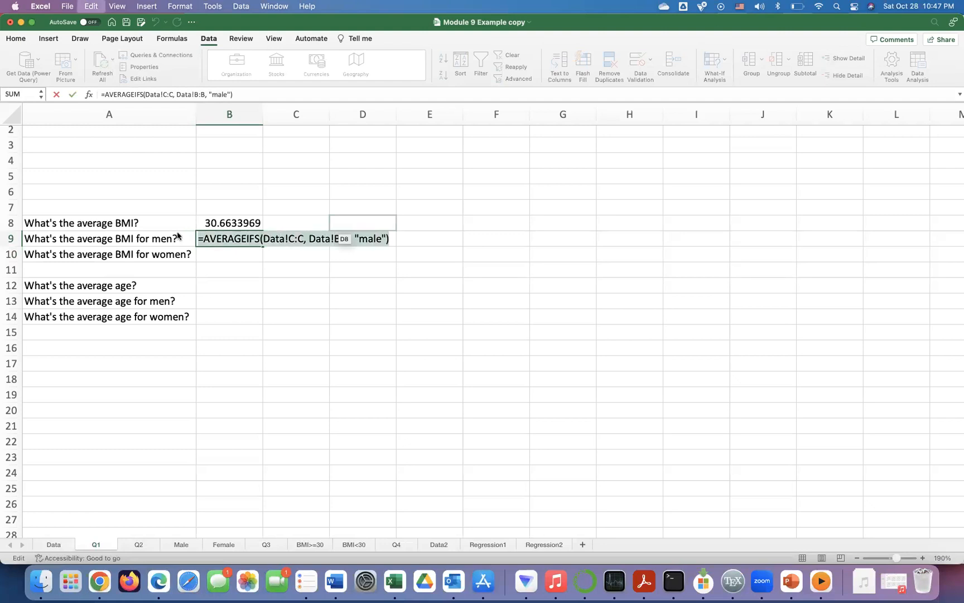
{"action": "key", "text": "Return"}
{"action": "double_click", "coordinate": [217, 256]}
{"action": "key", "text": "super+v"}
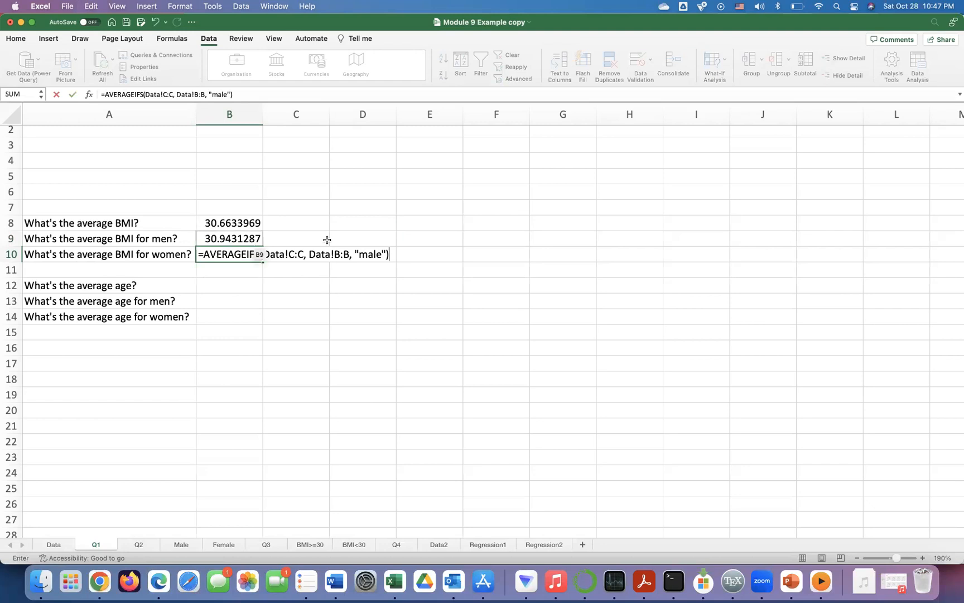
{"action": "left_click", "coordinate": [361, 254]}
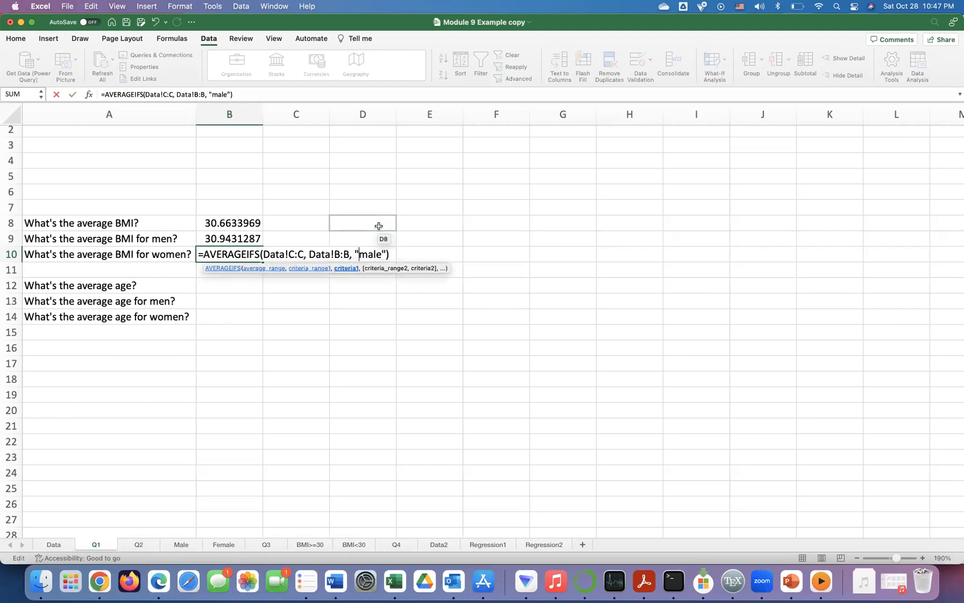
{"action": "type", "text": "fe"}
{"action": "key", "text": "Return"}
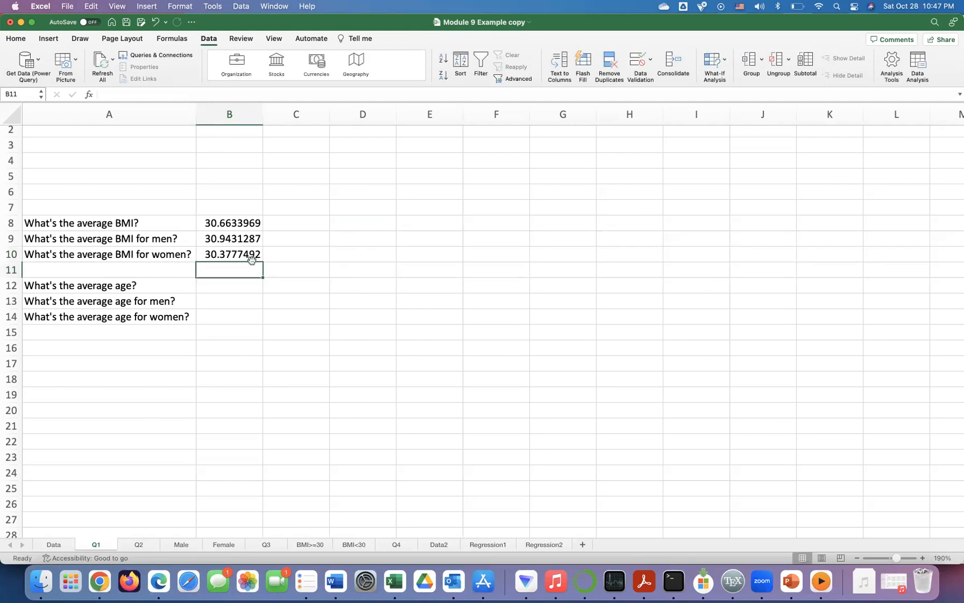
{"action": "double_click", "coordinate": [226, 239]}
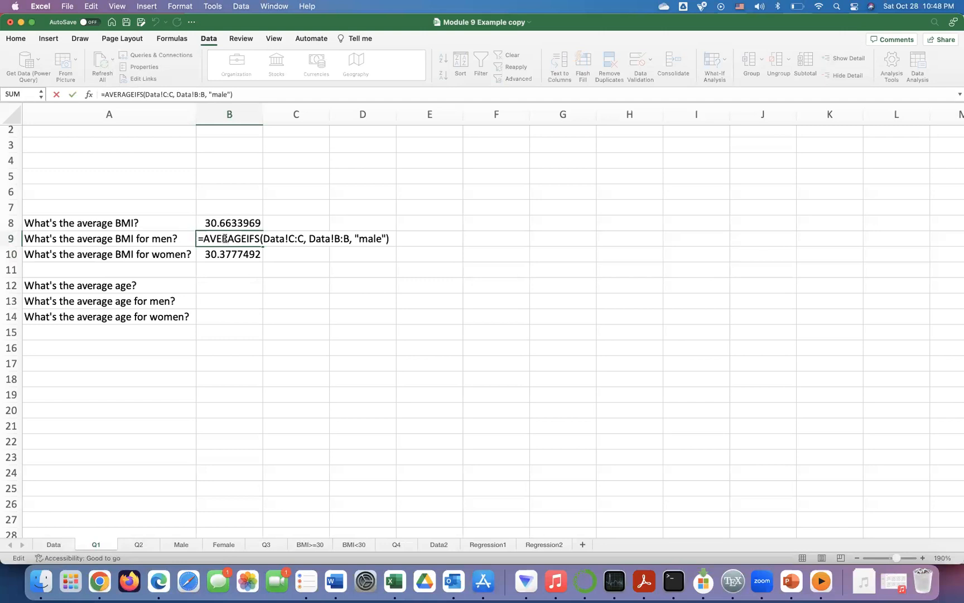
{"action": "key", "text": "Return"}
Calculate the average age in B12 with the formula =average(Data!A:A)
{"action": "left_click", "coordinate": [212, 284]}
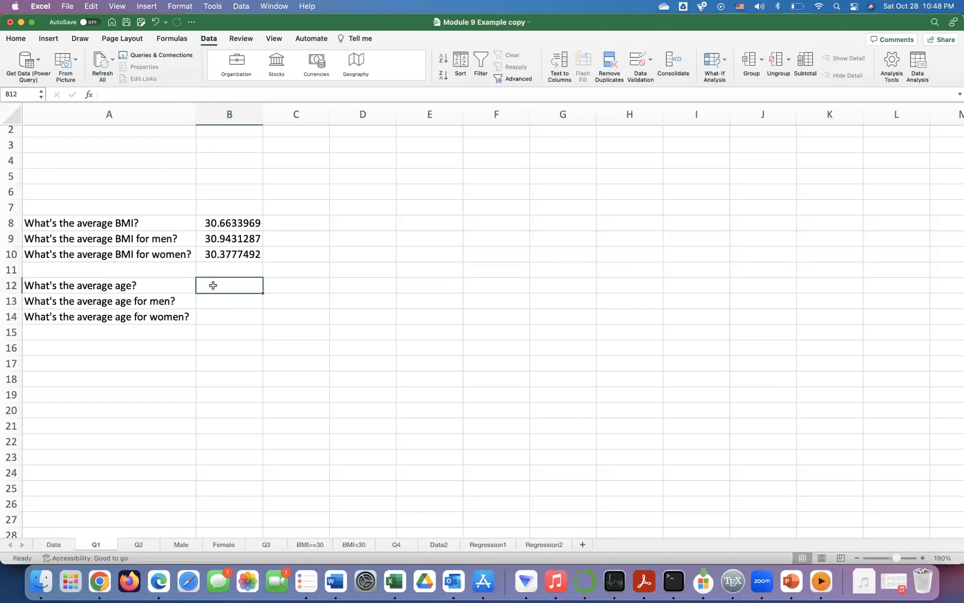
{"action": "type", "text": "=a"}
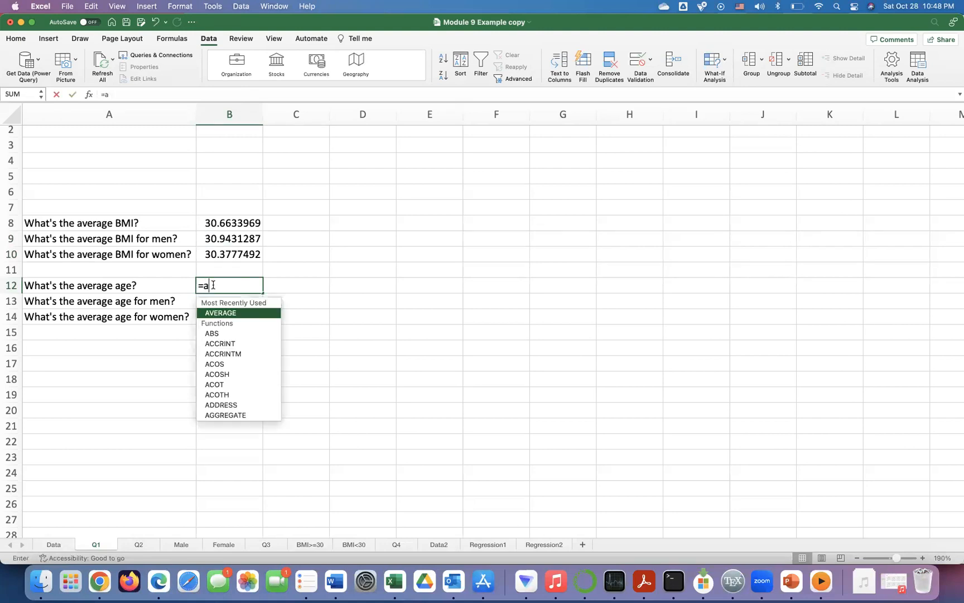
{"action": "type", "text": "verage"}
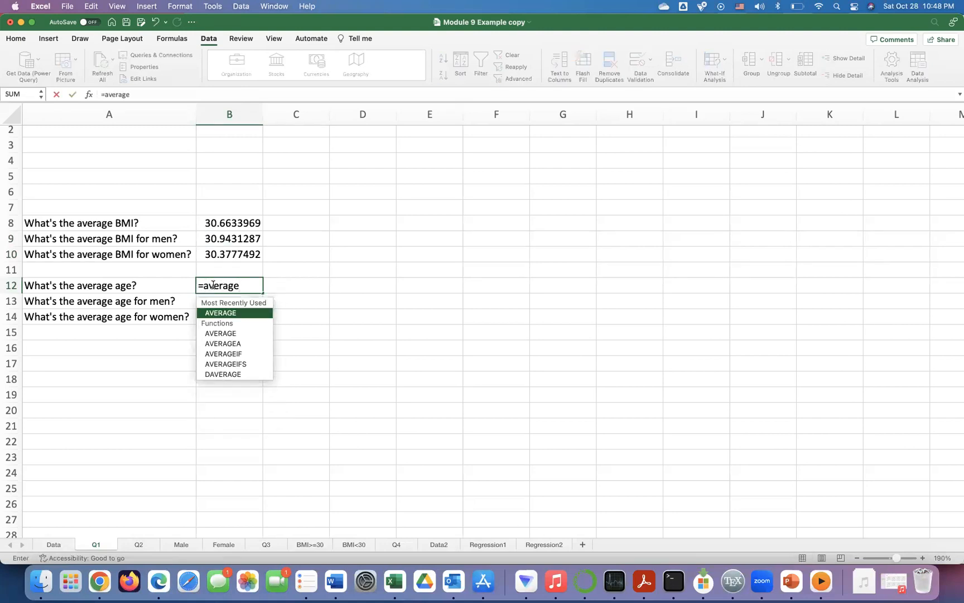
{"action": "type", "text": "("}
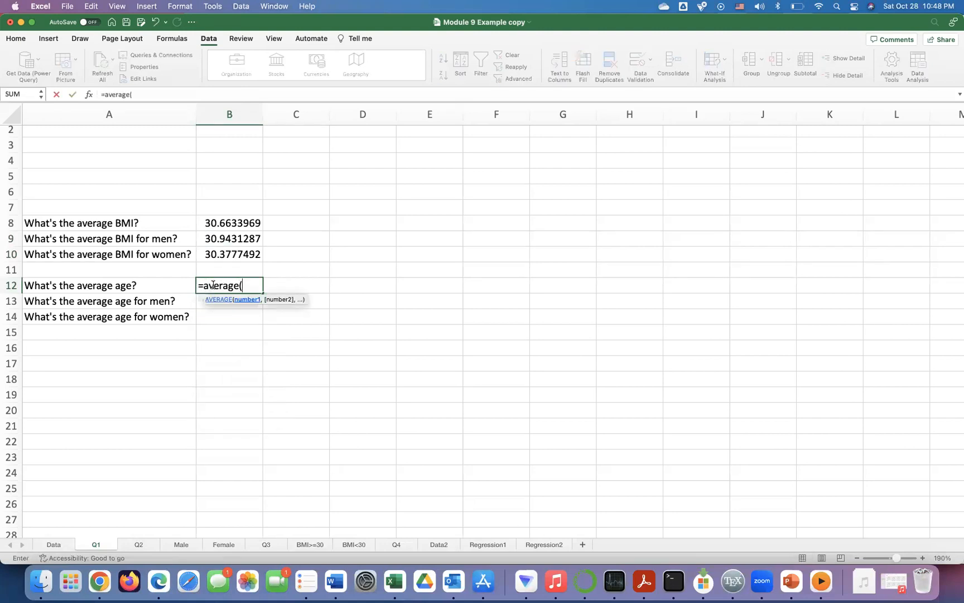
{"action": "left_click", "coordinate": [53, 544]}
{"action": "left_click", "coordinate": [30, 112]}
{"action": "type", "text": ")"}
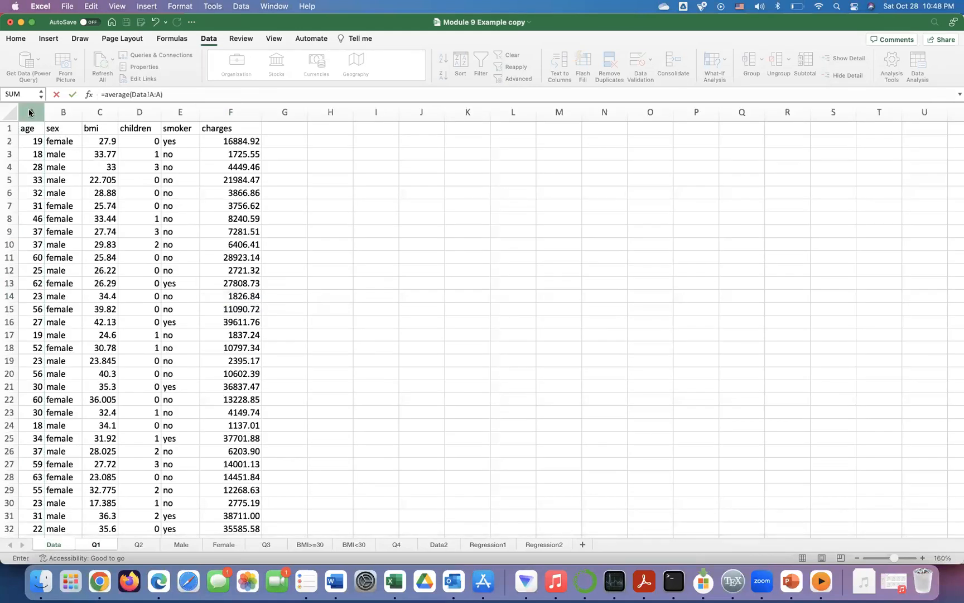
{"action": "key", "text": "Return"}
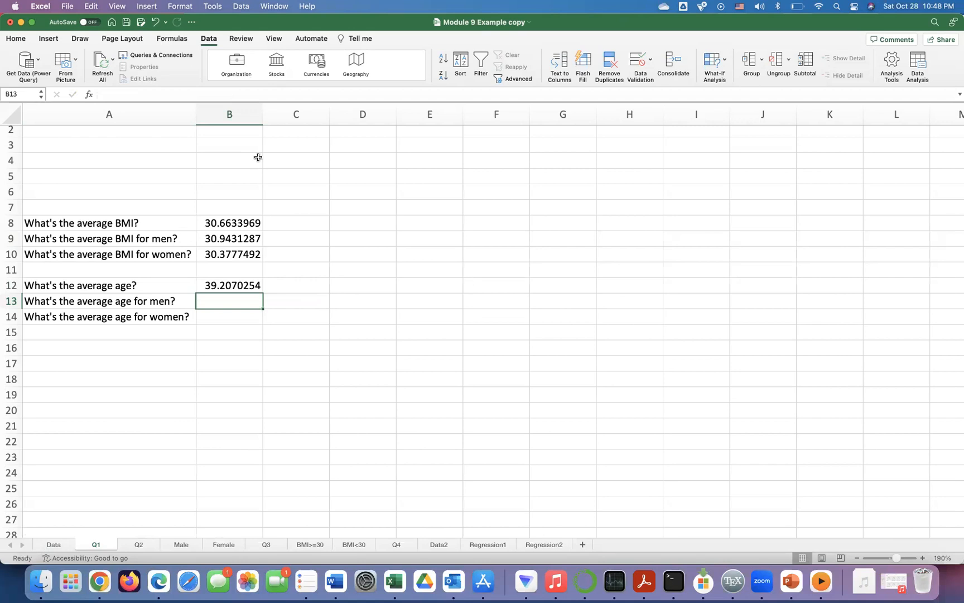
Calculate the average age for men in B13 with the formula =averageifs(Data!A:A, Data!B:B, "male")
{"action": "type", "text": "="}
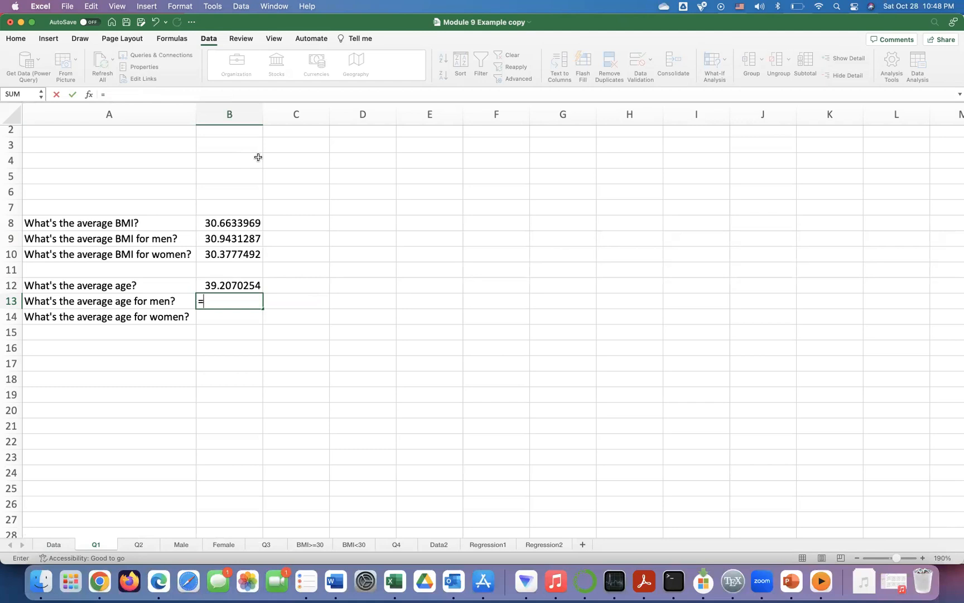
{"action": "type", "text": "averagei"}
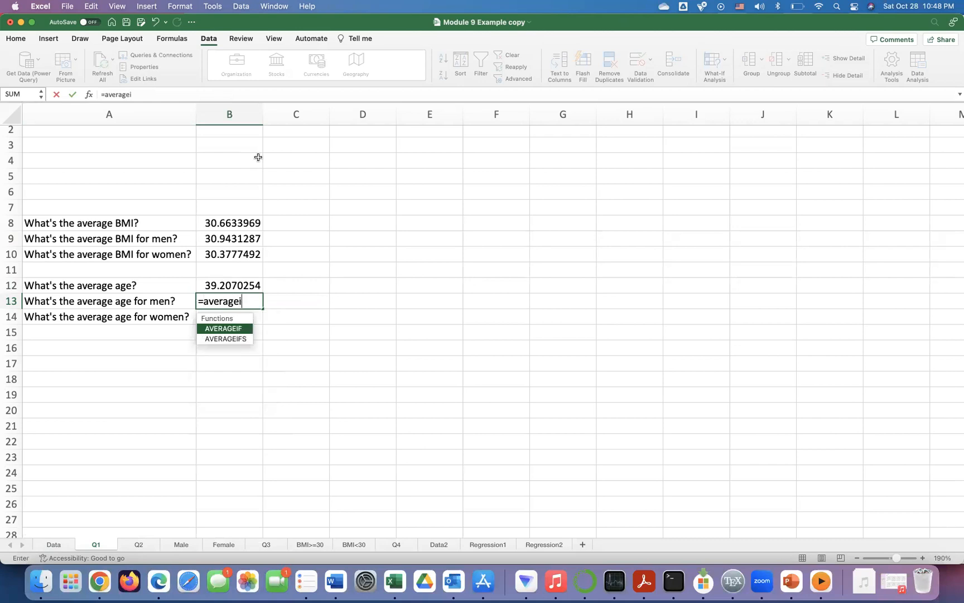
{"action": "type", "text": "fs"}
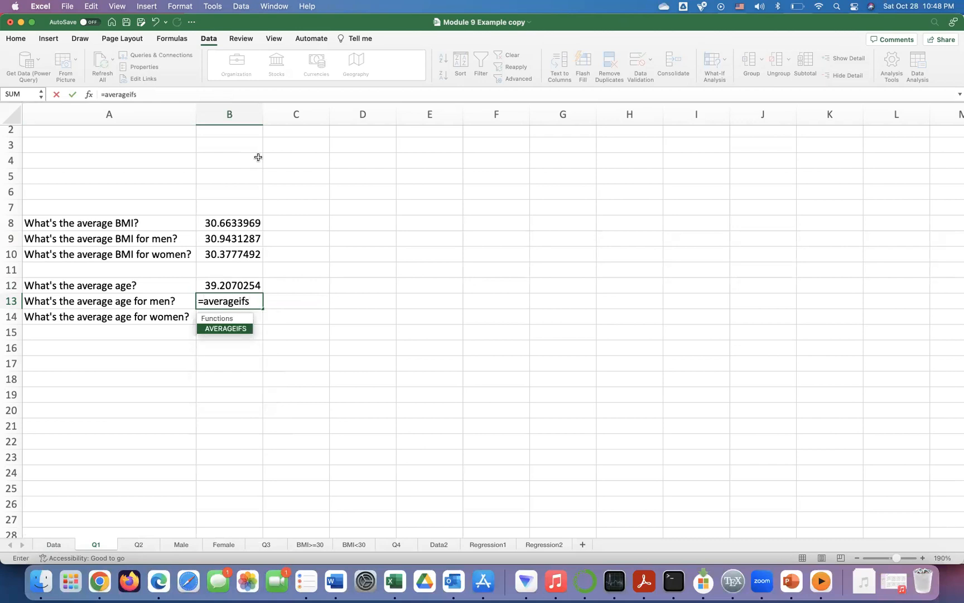
{"action": "type", "text": "("}
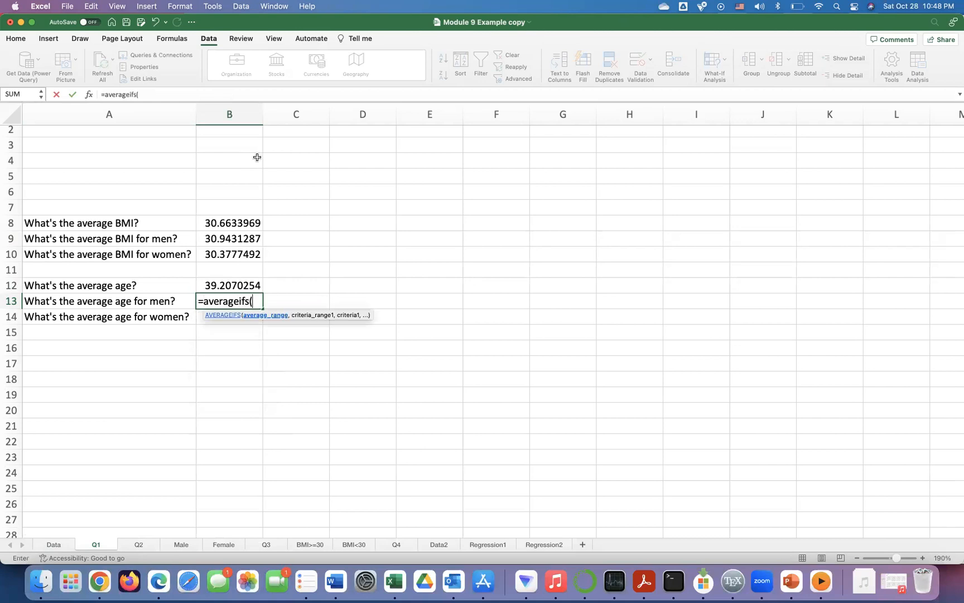
{"action": "left_click", "coordinate": [54, 544]}
{"action": "left_click", "coordinate": [28, 114]}
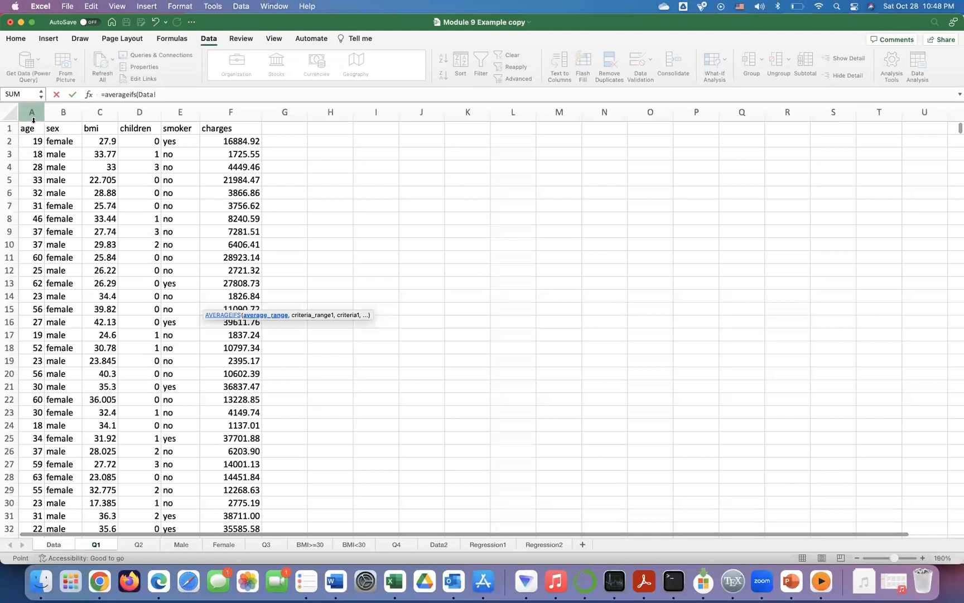
{"action": "left_click", "coordinate": [185, 94]}
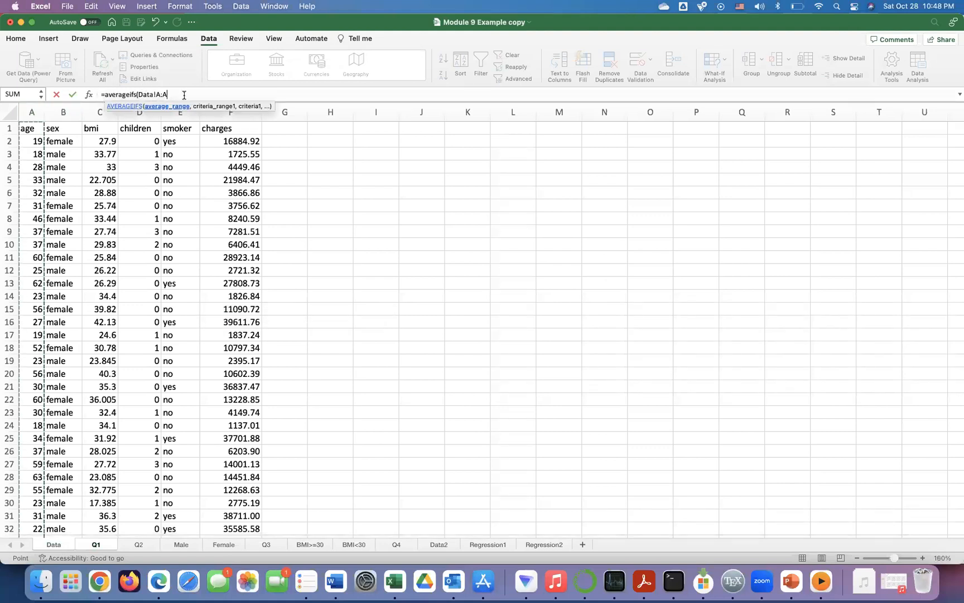
{"action": "type", "text": ","}
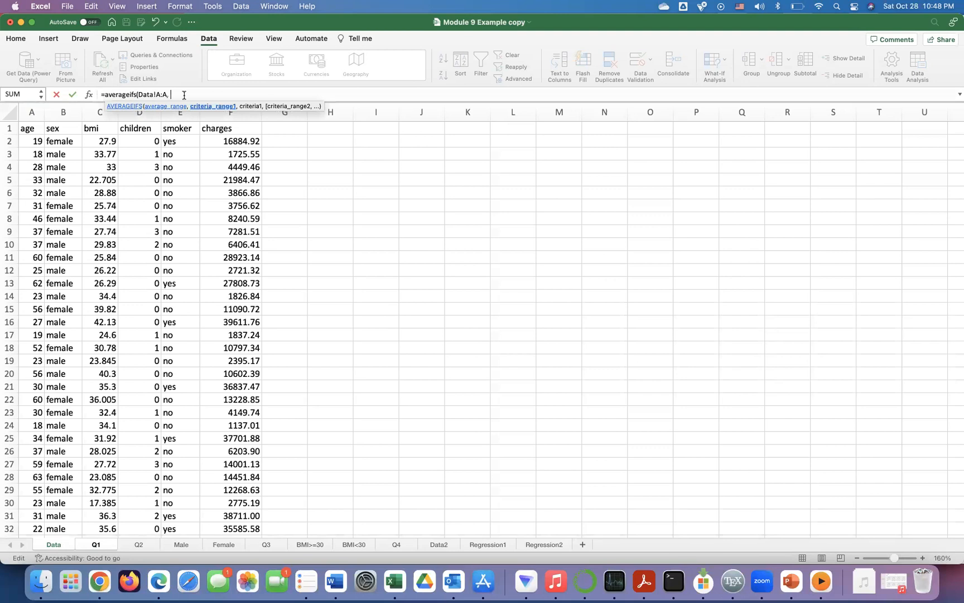
{"action": "left_click", "coordinate": [65, 113]}
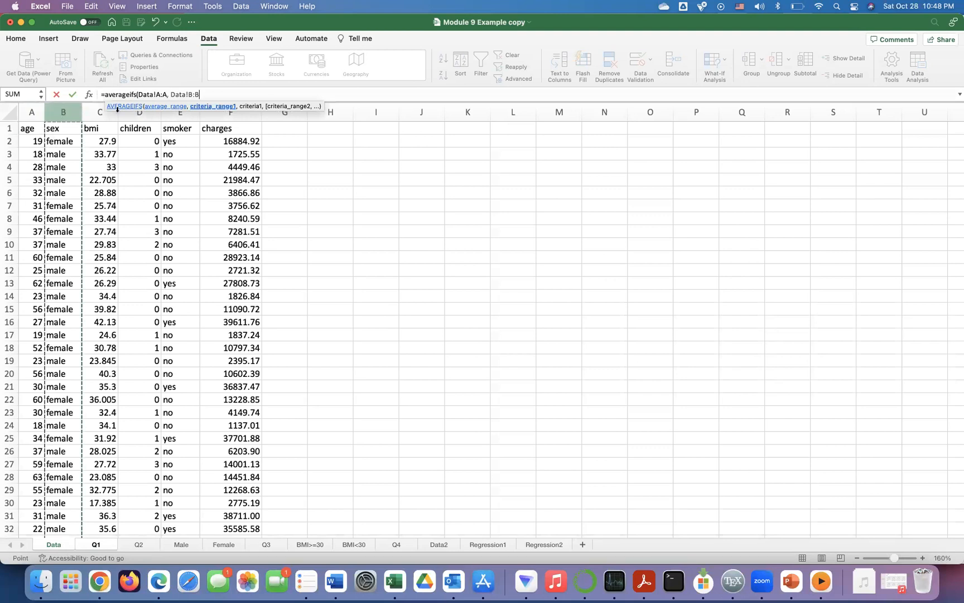
{"action": "type", "text": ", \"m"}
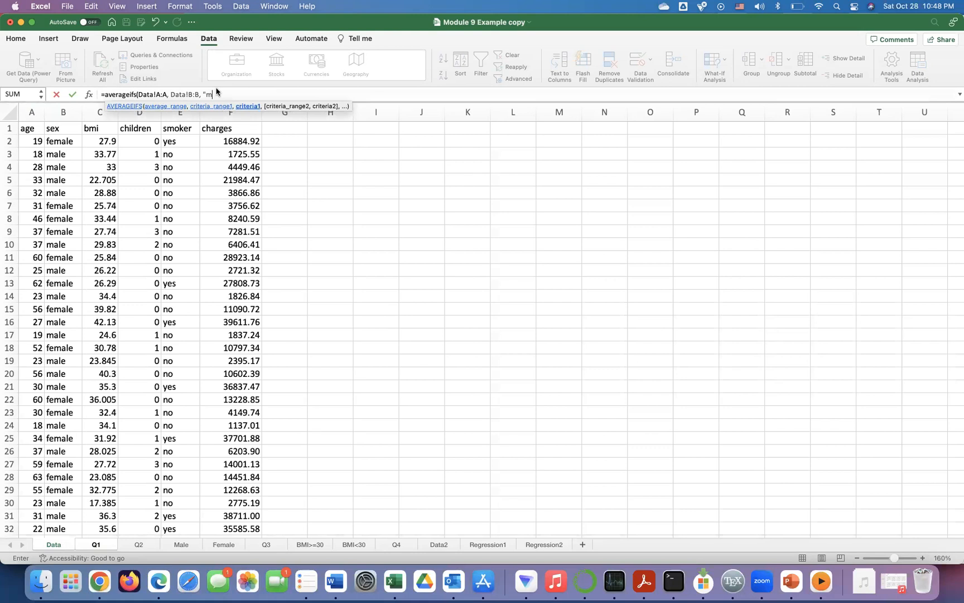
{"action": "type", "text": "ale\")"}
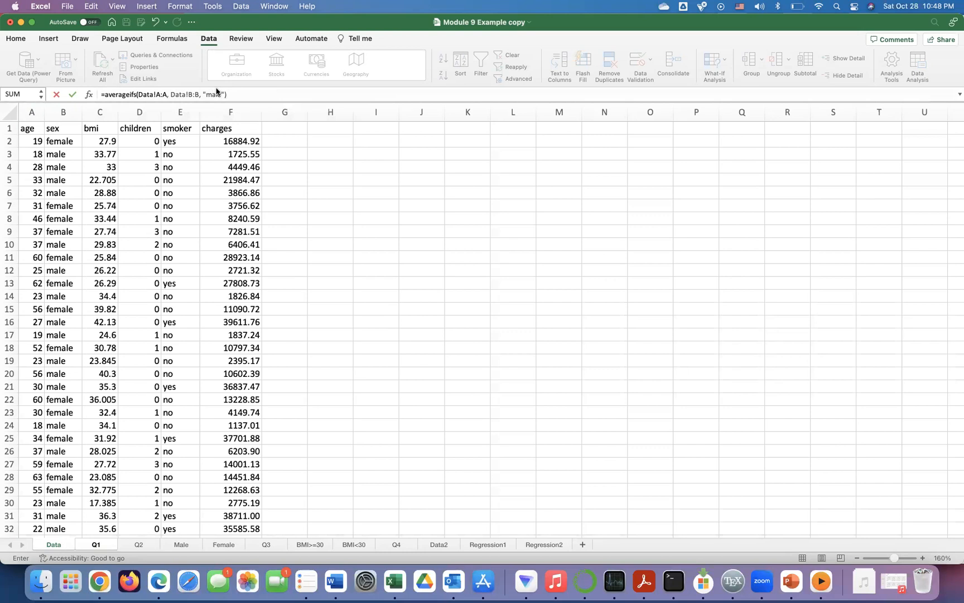
{"action": "key", "text": "Return"}
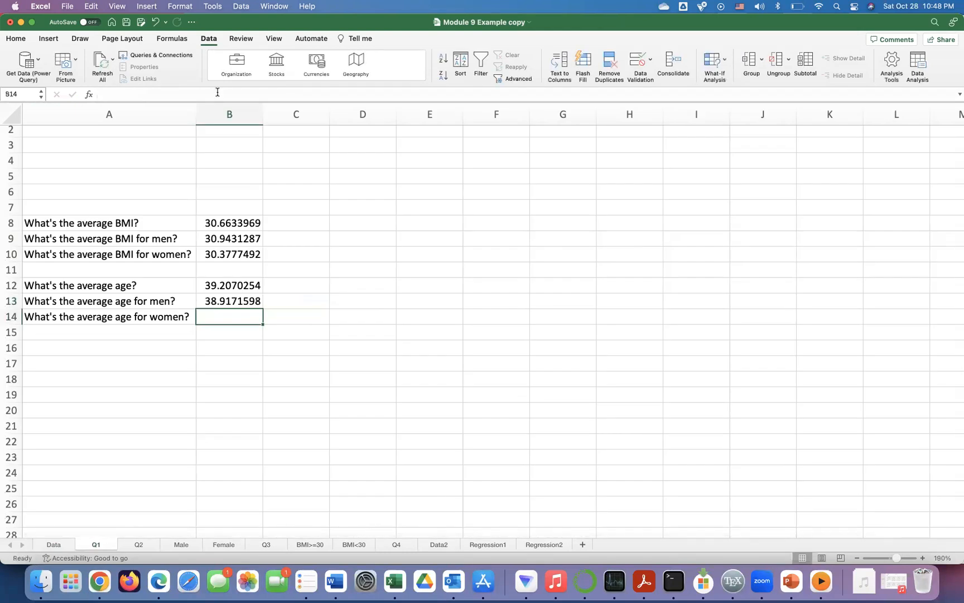
Copy the B13 formula text into B14 and change its criterion to "female" to calculate the average age for women
{"action": "double_click", "coordinate": [230, 316]}
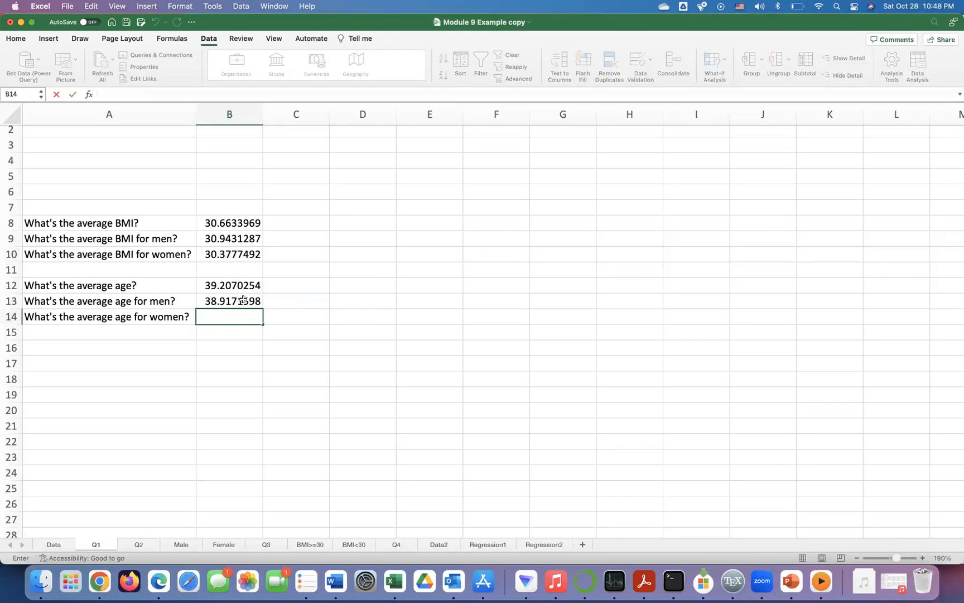
{"action": "double_click", "coordinate": [242, 301]}
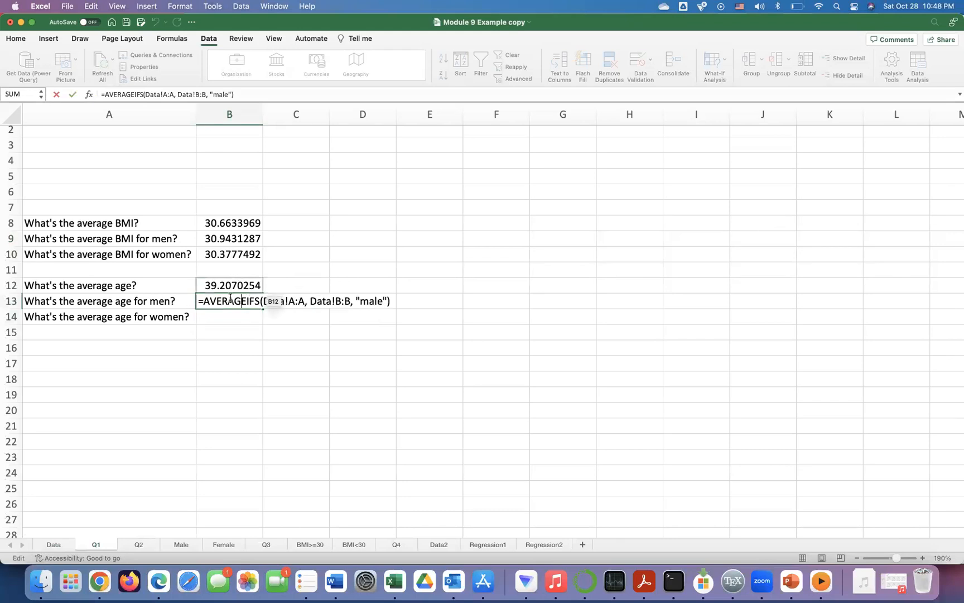
{"action": "triple_click", "coordinate": [231, 300]}
{"action": "key", "text": "super+c"}
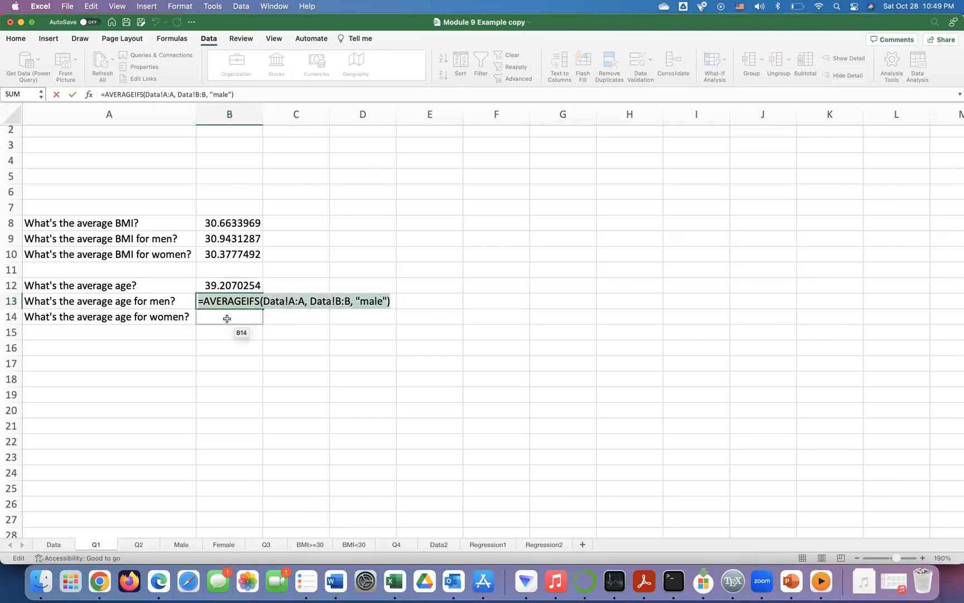
{"action": "left_click", "coordinate": [228, 318]}
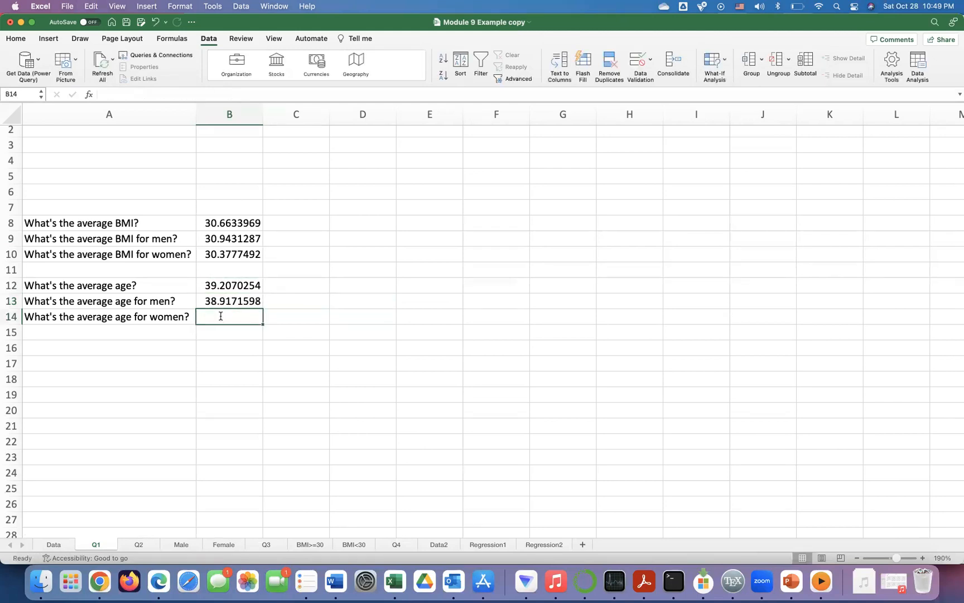
{"action": "double_click", "coordinate": [221, 316]}
{"action": "key", "text": "super+v"}
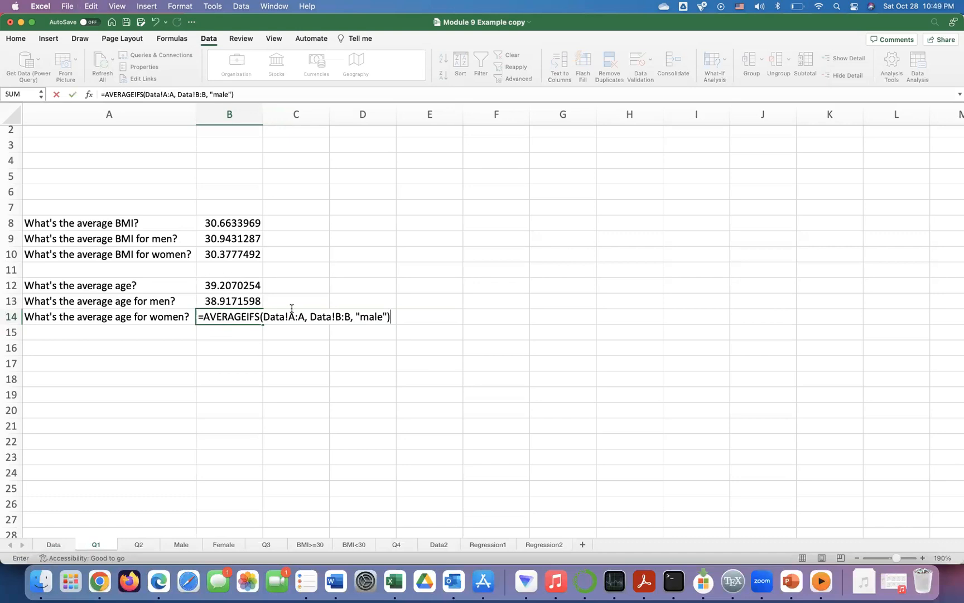
{"action": "left_click", "coordinate": [359, 316]}
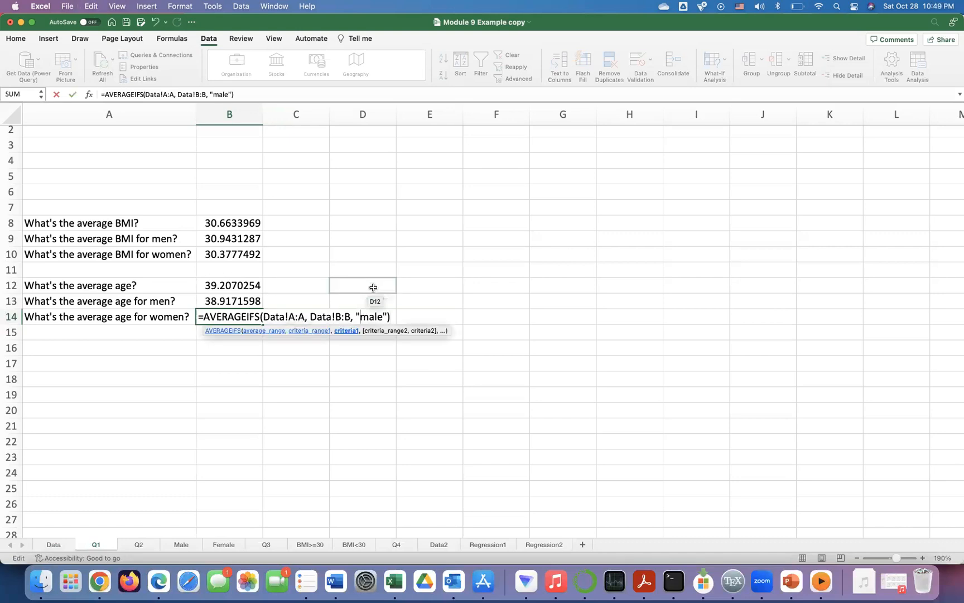
{"action": "type", "text": "fe"}
{"action": "key", "text": "Return"}
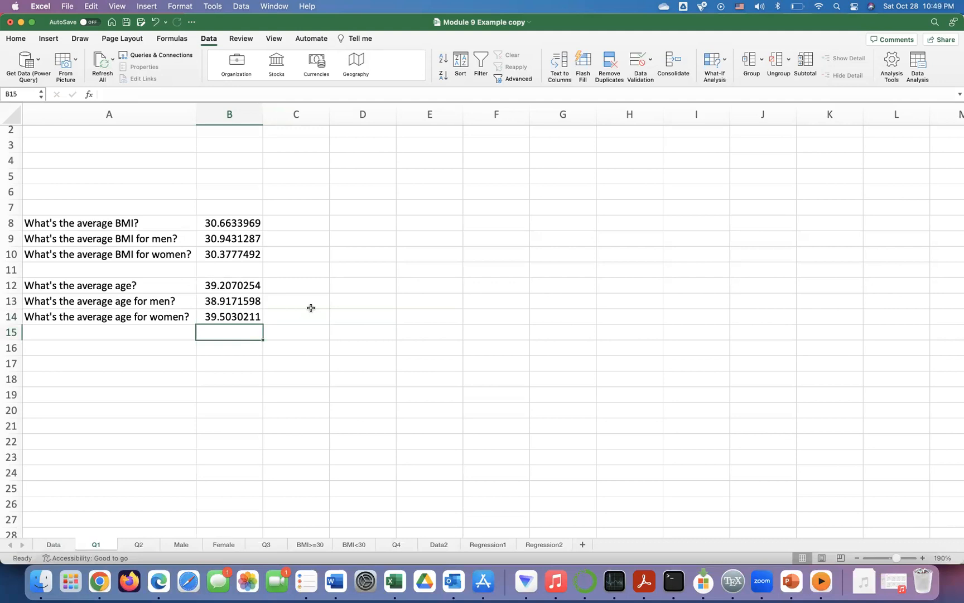
Turn on filtering for the header row of the data table on the Data sheet
{"action": "left_click", "coordinate": [140, 546]}
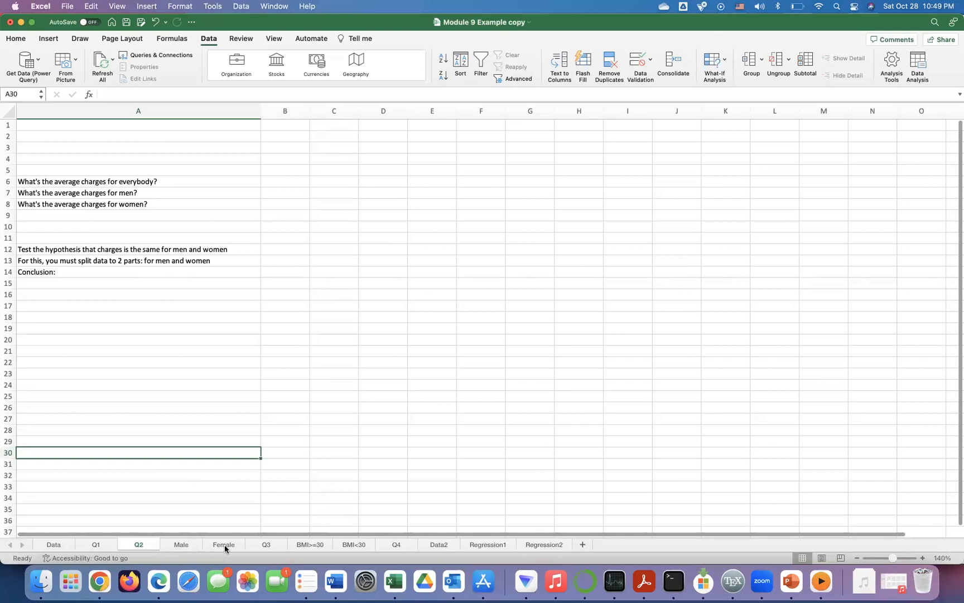
{"action": "left_click", "coordinate": [58, 545]}
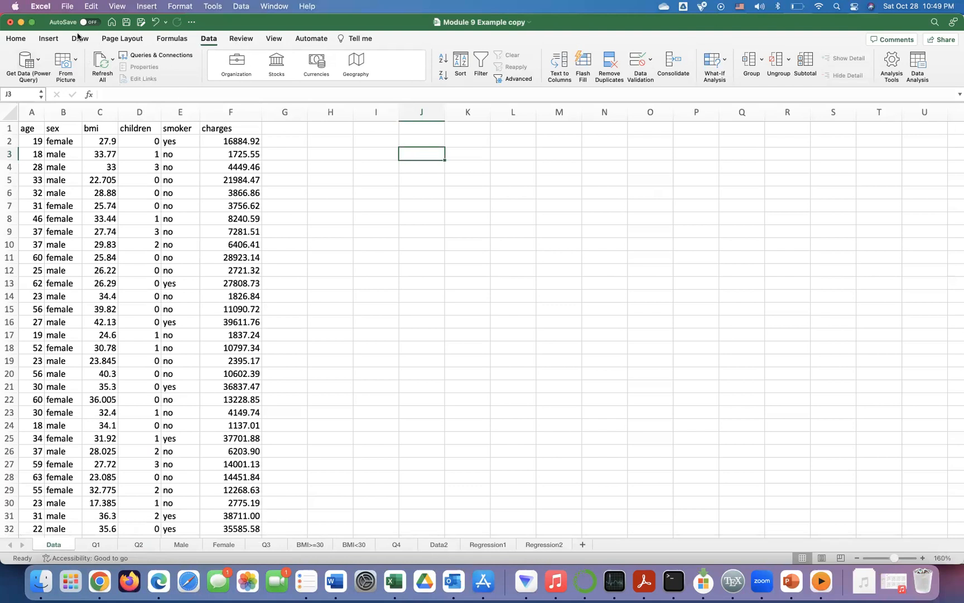
{"action": "left_click", "coordinate": [16, 39]}
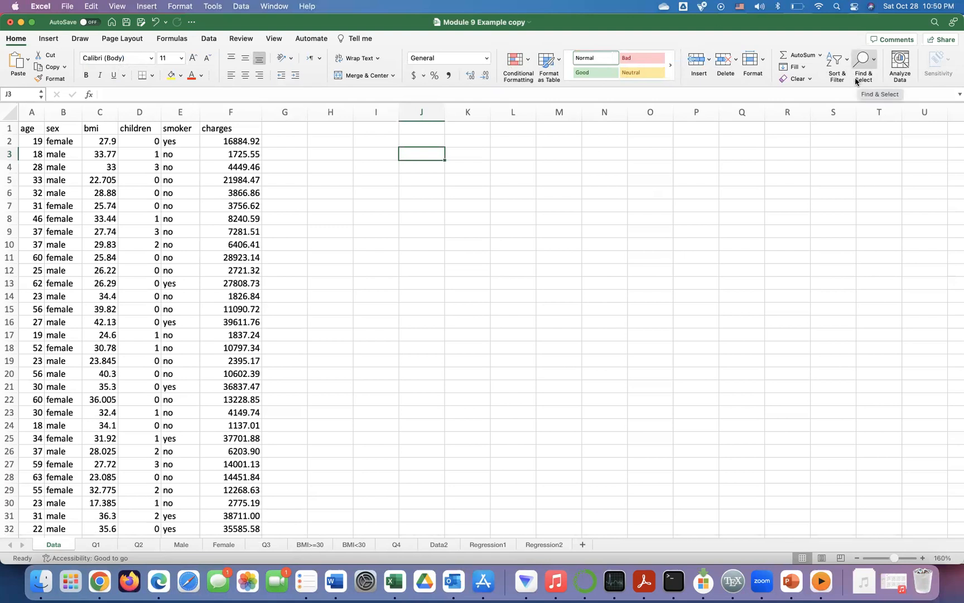
{"action": "left_click", "coordinate": [838, 74]}
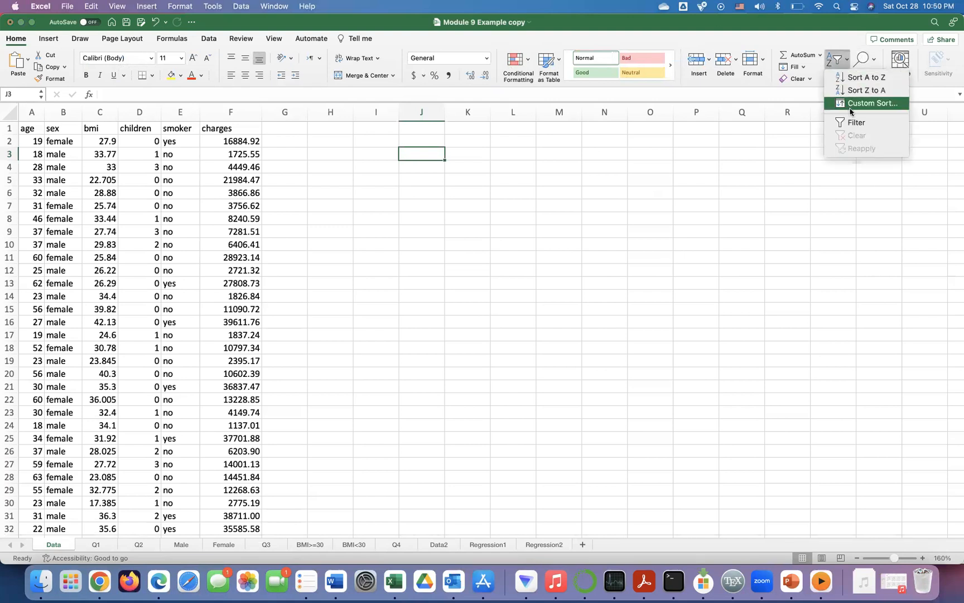
{"action": "left_click", "coordinate": [856, 124]}
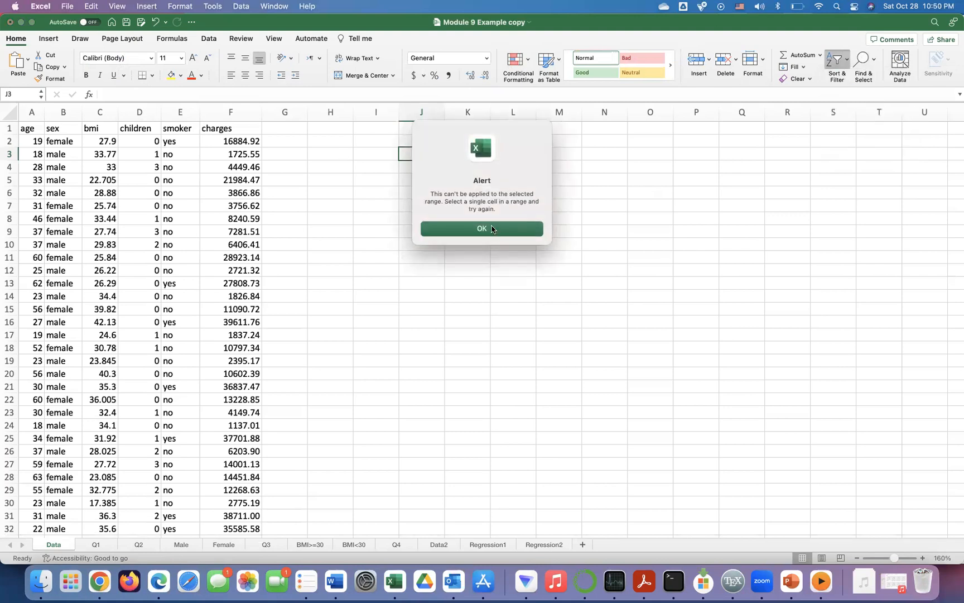
{"action": "left_click", "coordinate": [492, 229]}
{"action": "left_click", "coordinate": [235, 246]}
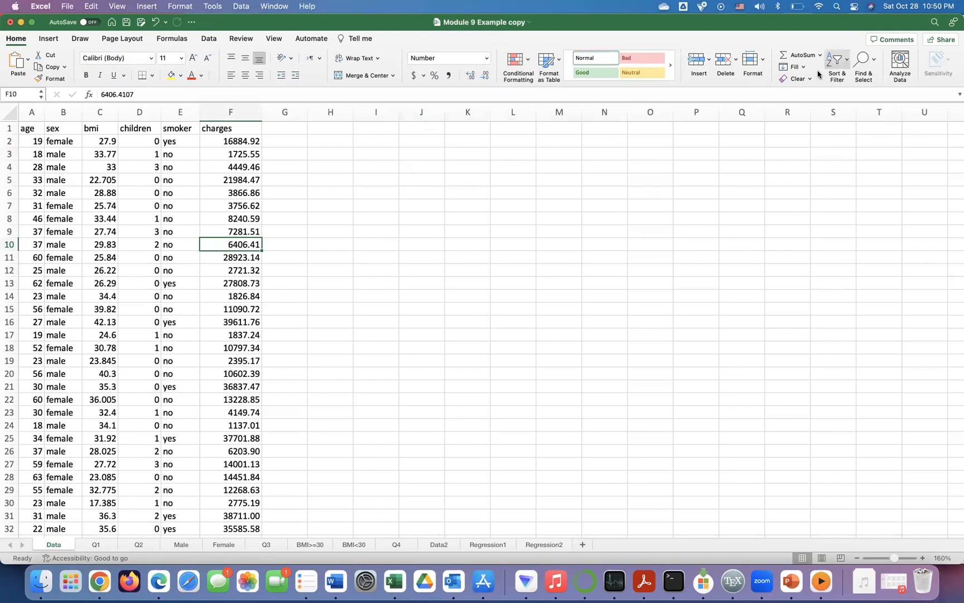
{"action": "left_click", "coordinate": [839, 76]}
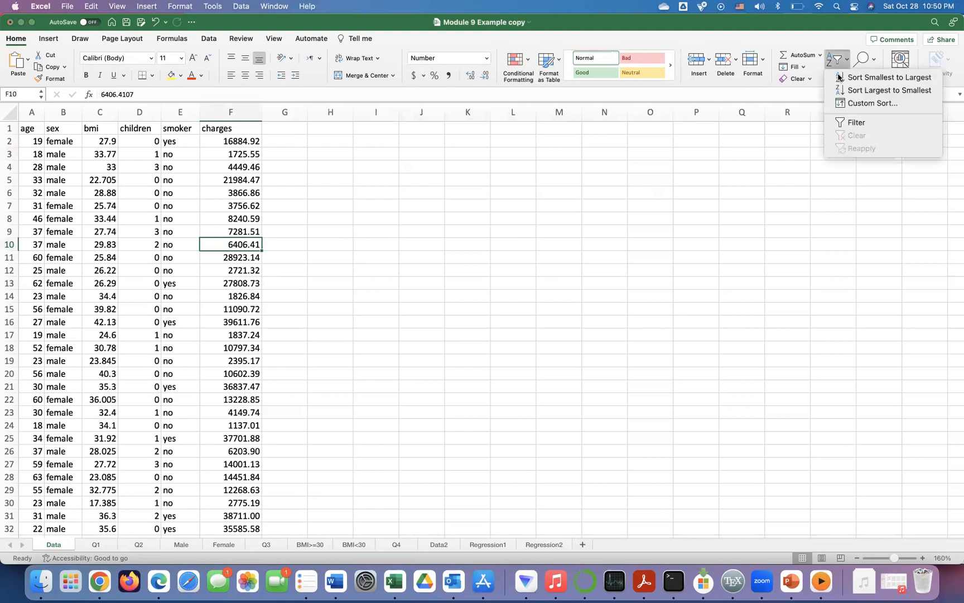
{"action": "left_click", "coordinate": [852, 124]}
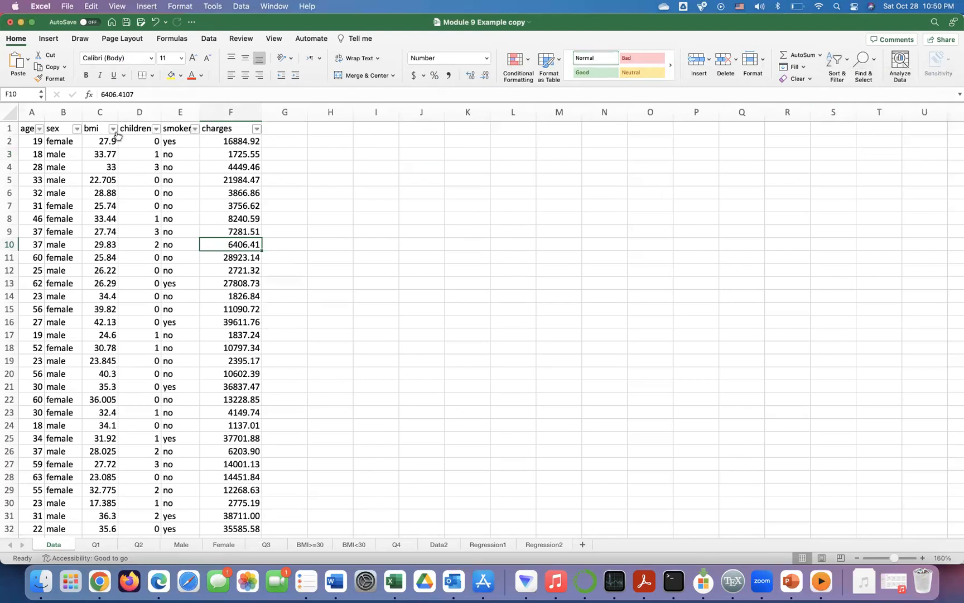
Filter the sex column on the Data sheet to show only male records
{"action": "left_click", "coordinate": [77, 129]}
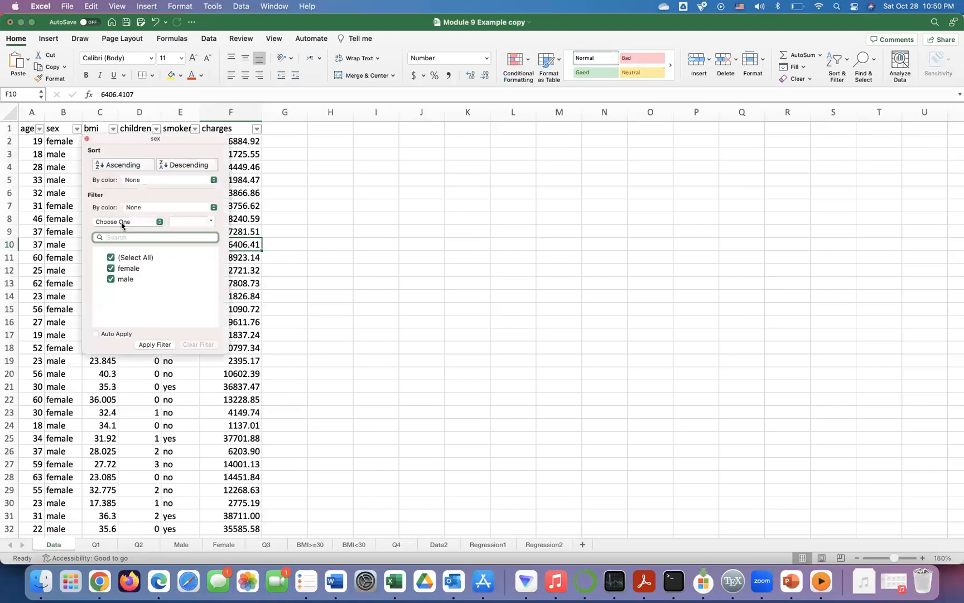
{"action": "left_click", "coordinate": [111, 269]}
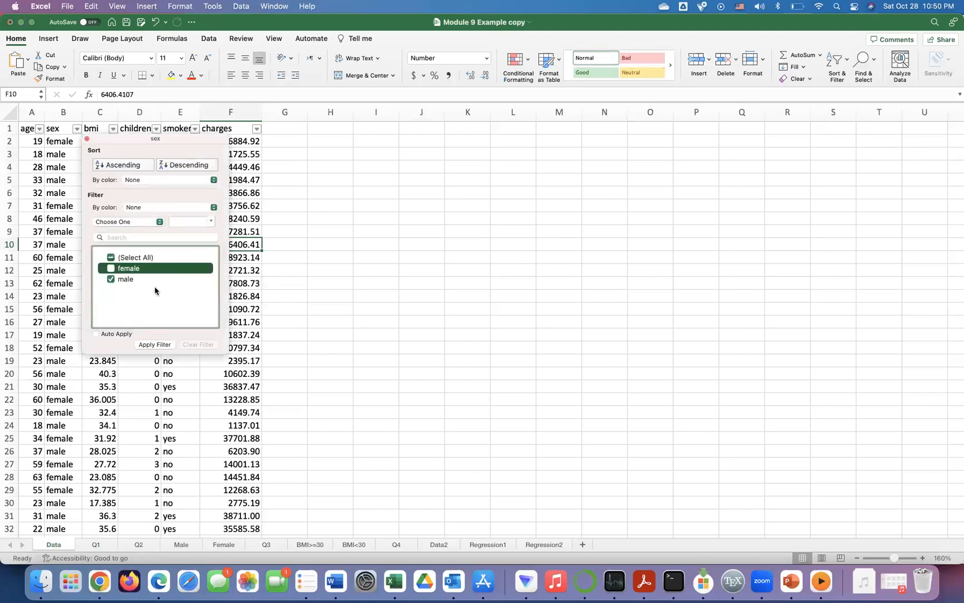
{"action": "left_click", "coordinate": [155, 344]}
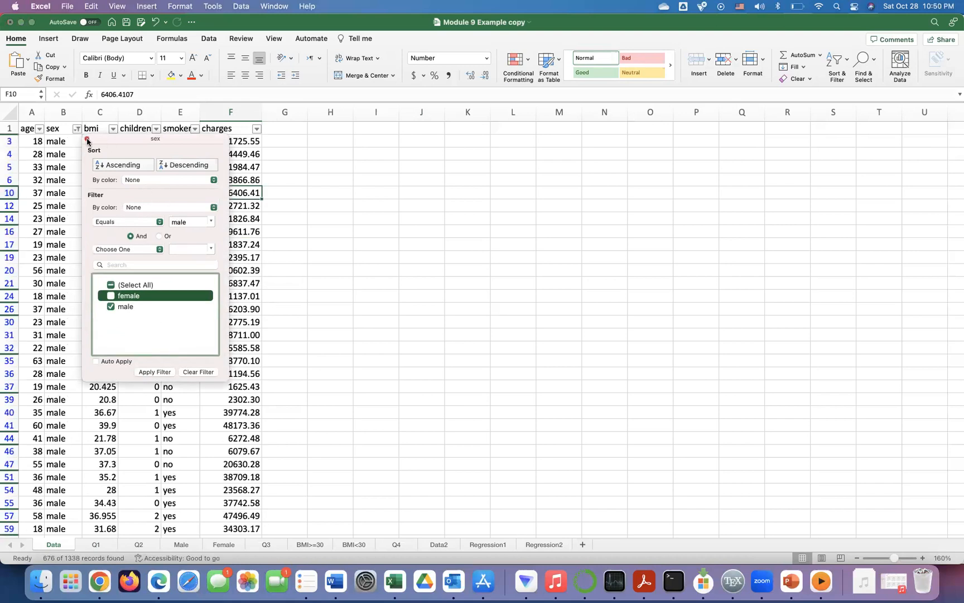
{"action": "left_click", "coordinate": [87, 140]}
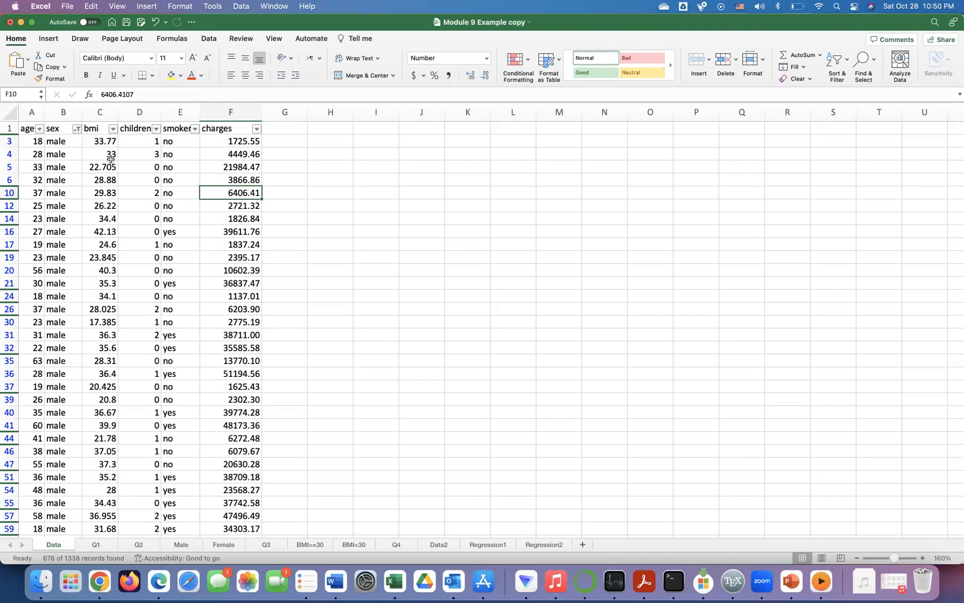
Copy the filtered male records with their headers from the Data sheet into the Male sheet at A1
{"action": "key", "text": "super+a"}
{"action": "key", "text": "super+c"}
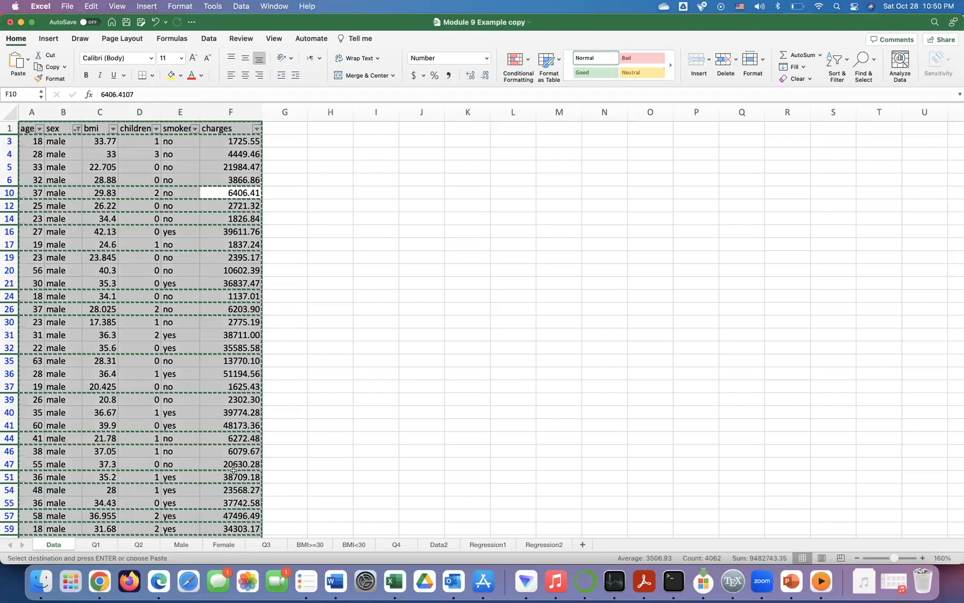
{"action": "left_click", "coordinate": [182, 545]}
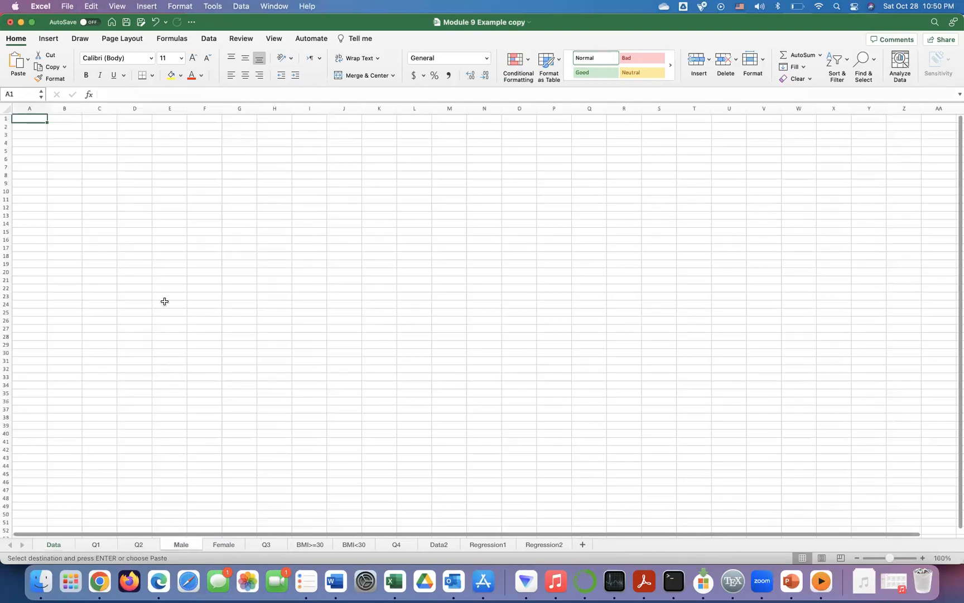
{"action": "key", "text": "super+v"}
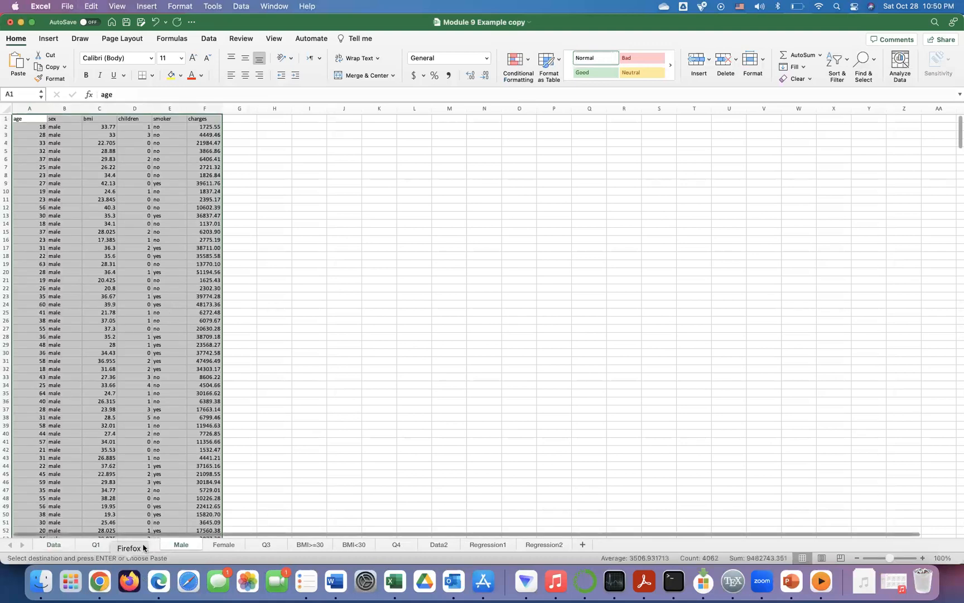
Switch the Data sheet's sex filter to female only and paste the filtered records with headers into the Female sheet at A1
{"action": "left_click", "coordinate": [139, 545]}
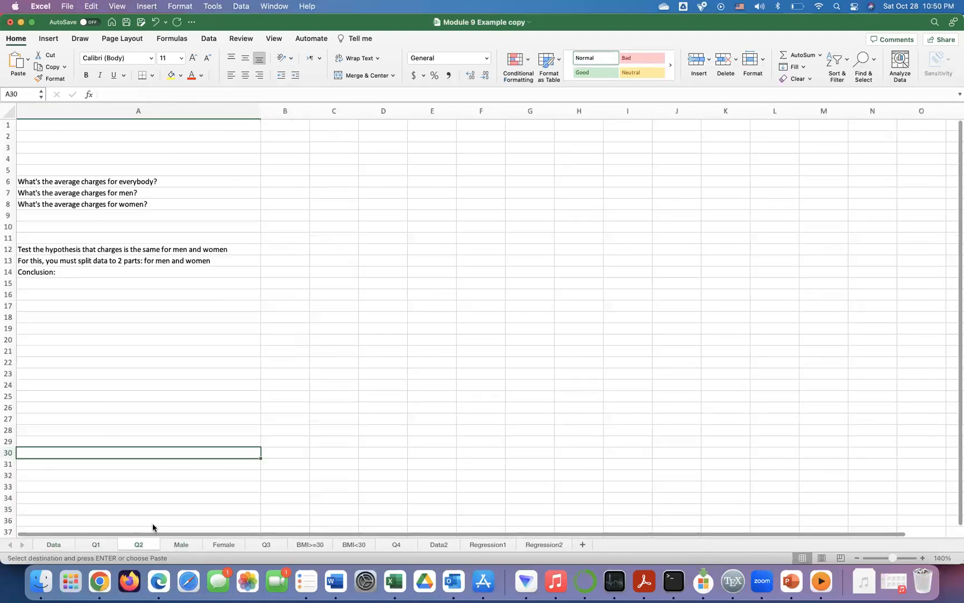
{"action": "left_click", "coordinate": [52, 547]}
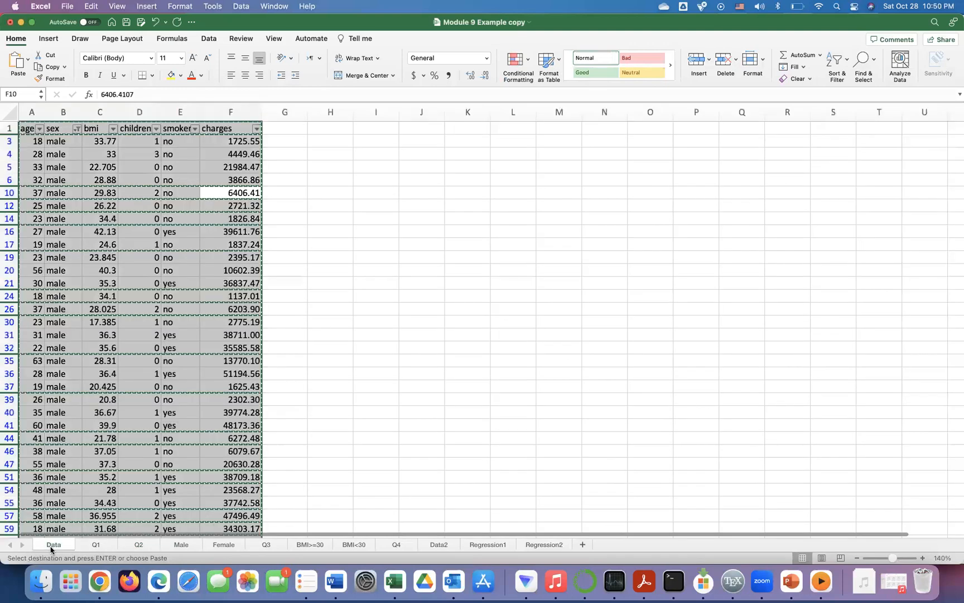
{"action": "left_click", "coordinate": [113, 129]}
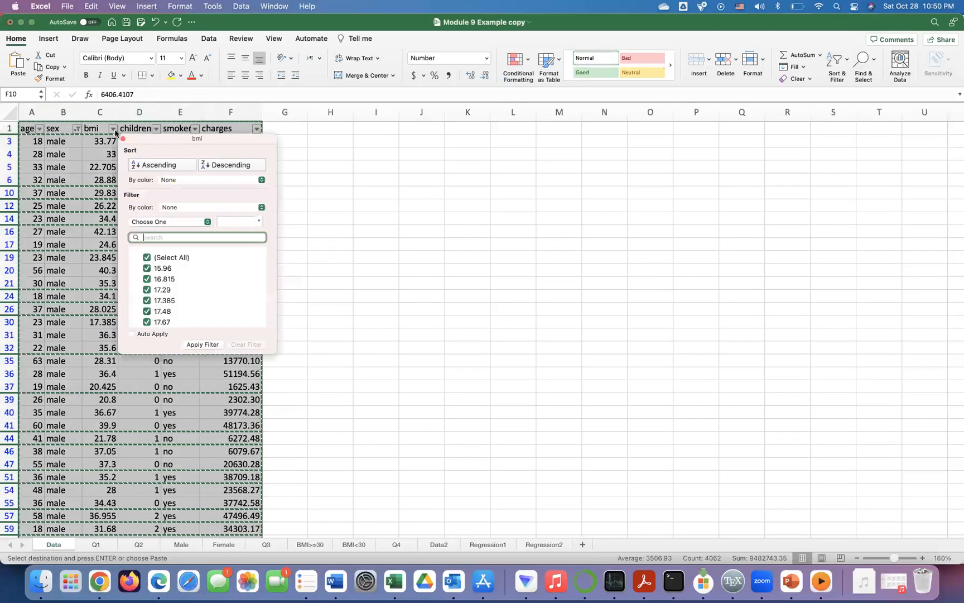
{"action": "left_click", "coordinate": [77, 130]}
{"action": "left_click", "coordinate": [77, 130]}
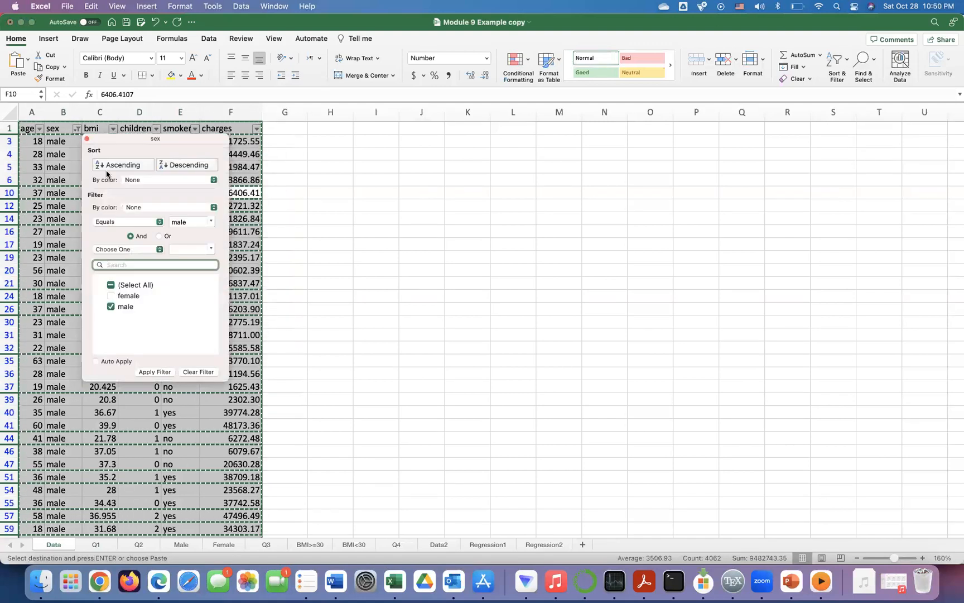
{"action": "left_click", "coordinate": [111, 296]}
{"action": "left_click", "coordinate": [111, 306]}
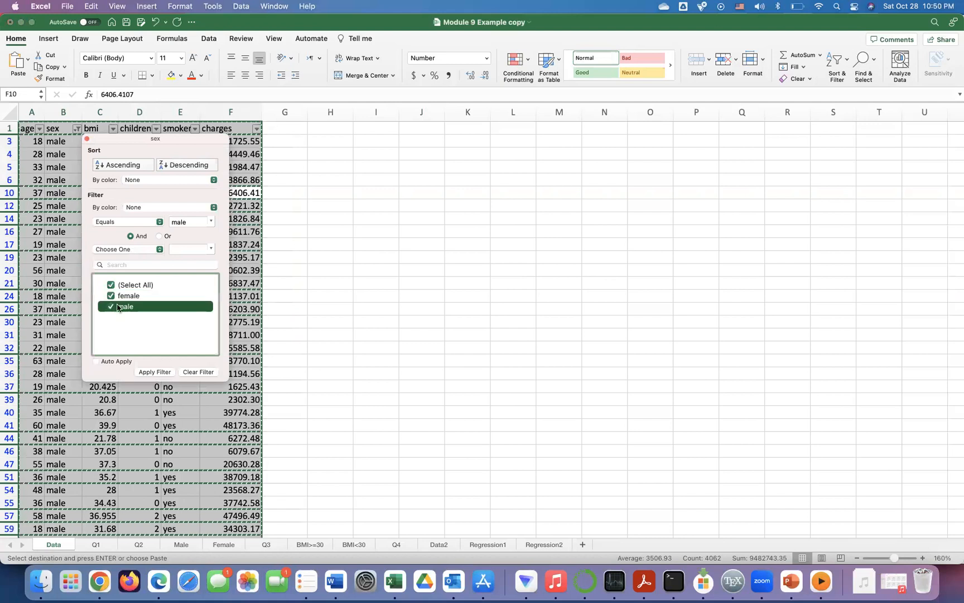
{"action": "left_click", "coordinate": [154, 372]}
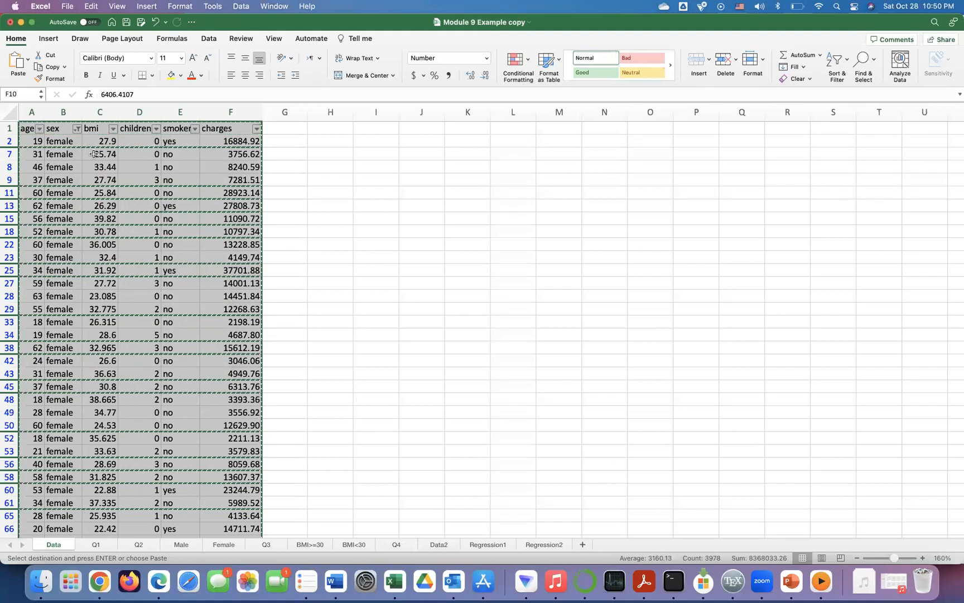
{"action": "left_click", "coordinate": [231, 545]}
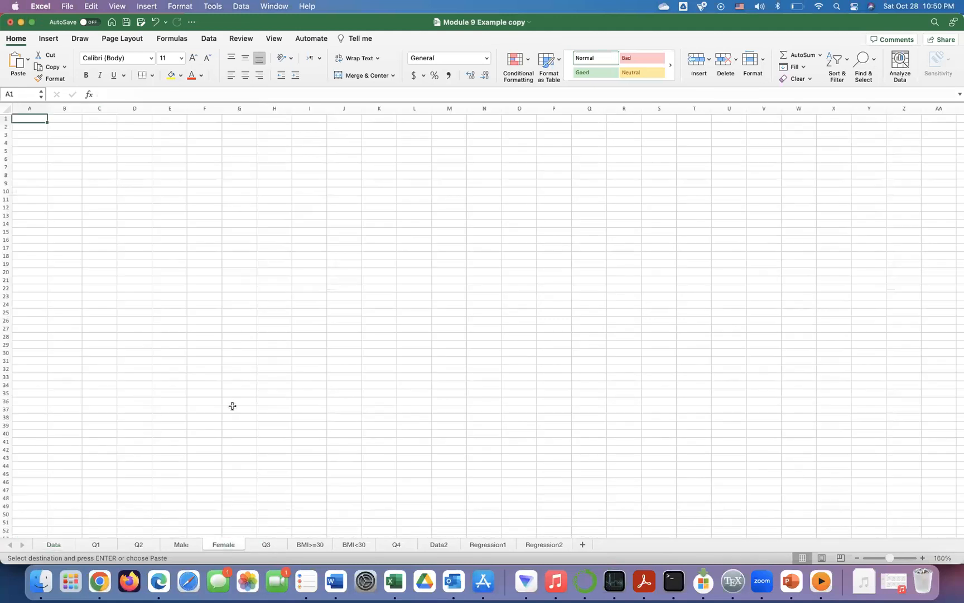
{"action": "key", "text": "super+v"}
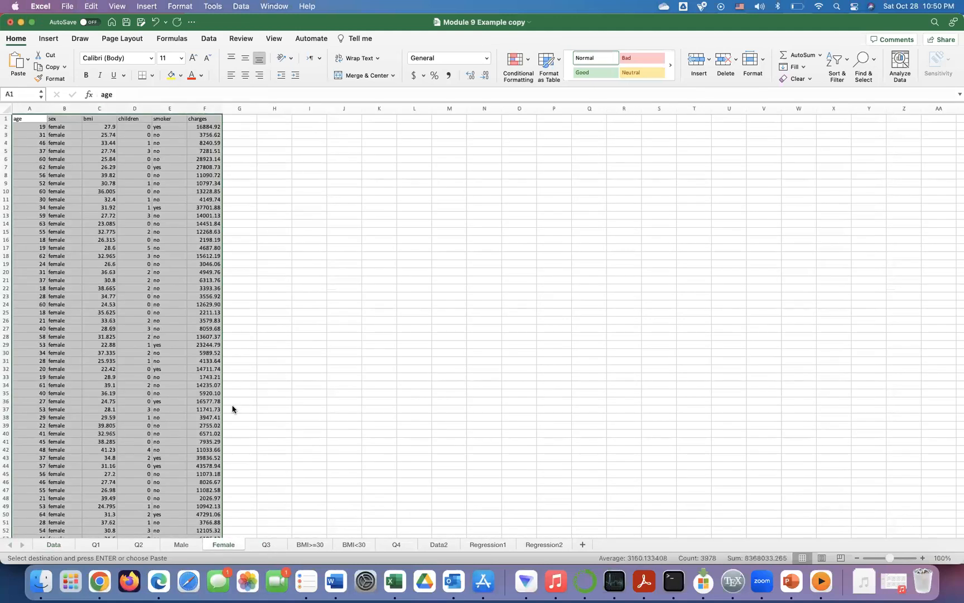
Turn off filtering on the Data sheet and check the copied records on the Male and Female sheets
{"action": "left_click", "coordinate": [53, 544]}
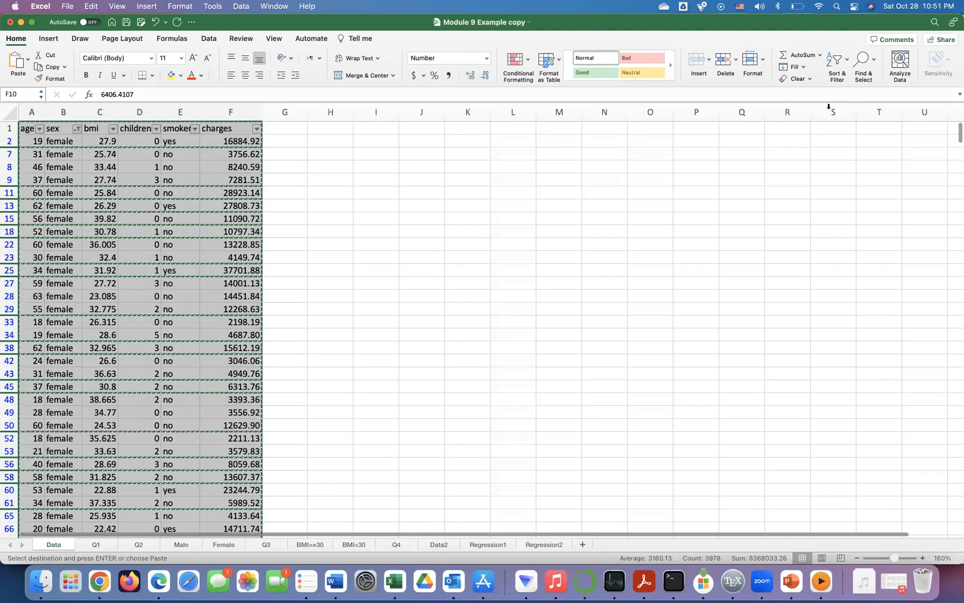
{"action": "left_click", "coordinate": [837, 63]}
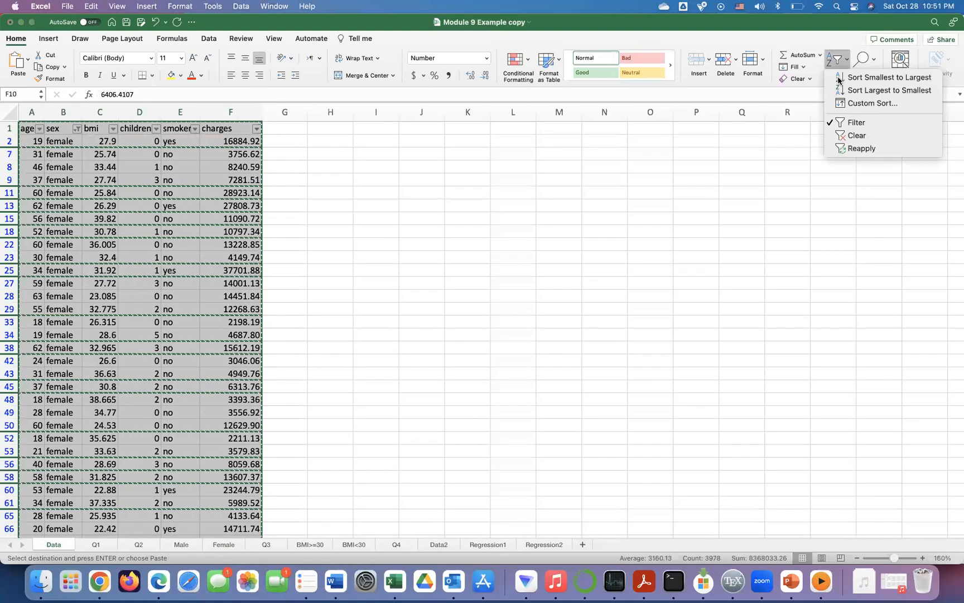
{"action": "left_click", "coordinate": [853, 122]}
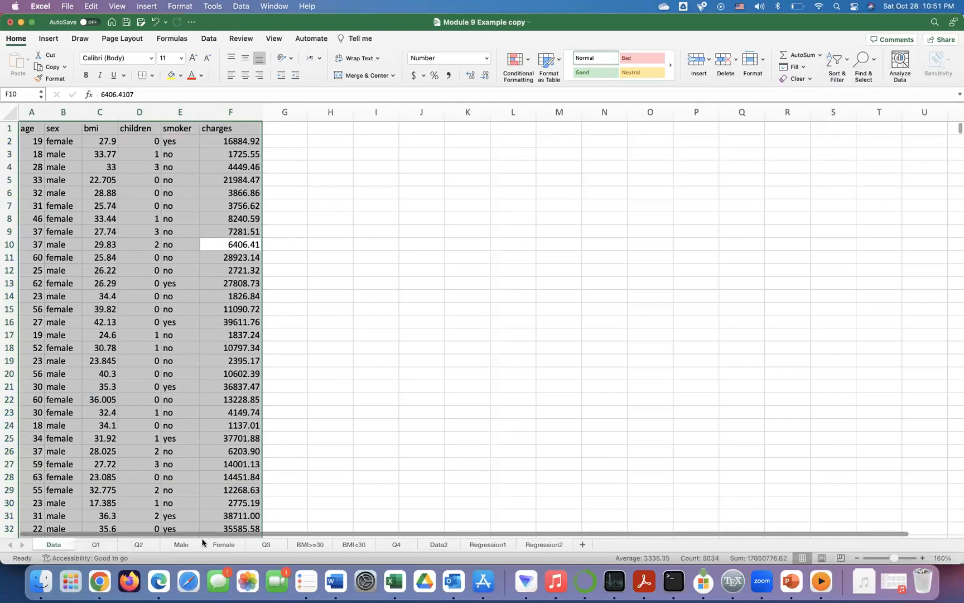
{"action": "left_click", "coordinate": [184, 545]}
{"action": "left_click", "coordinate": [220, 545]}
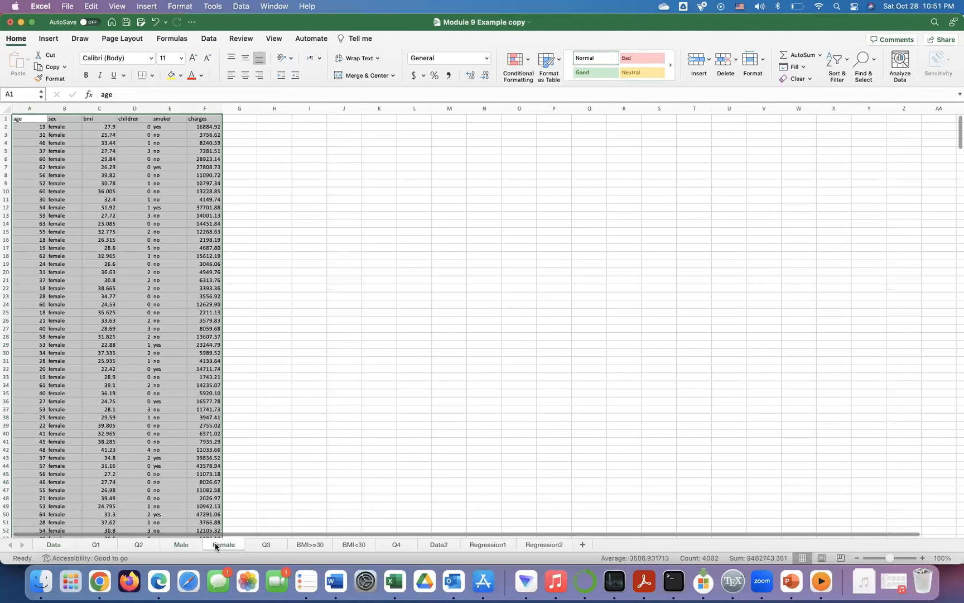
Calculate the average charges for everybody in B6 of the Q2 sheet with the formula =average(Data!F:F)
{"action": "left_click", "coordinate": [139, 546]}
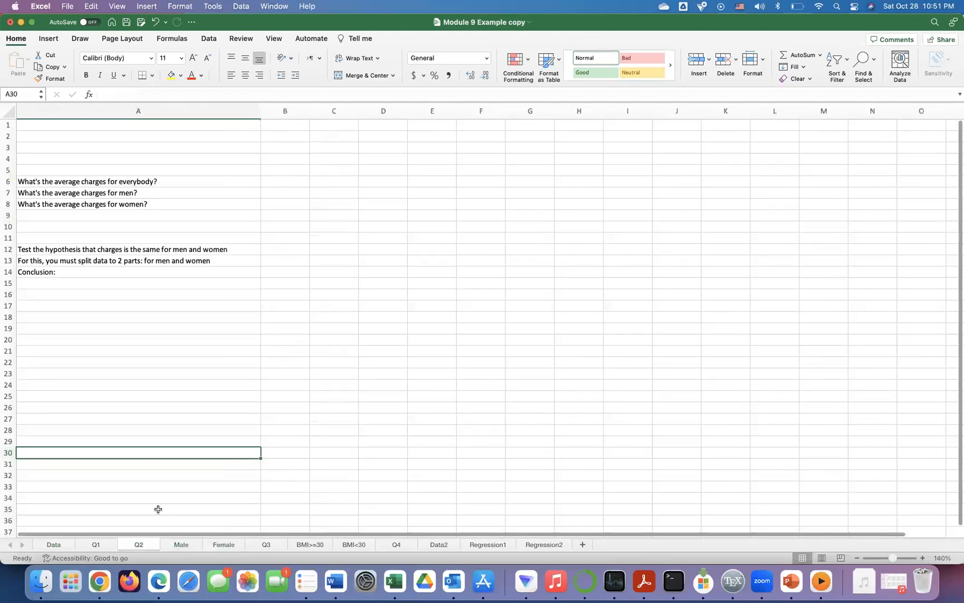
{"action": "left_click", "coordinate": [287, 180]}
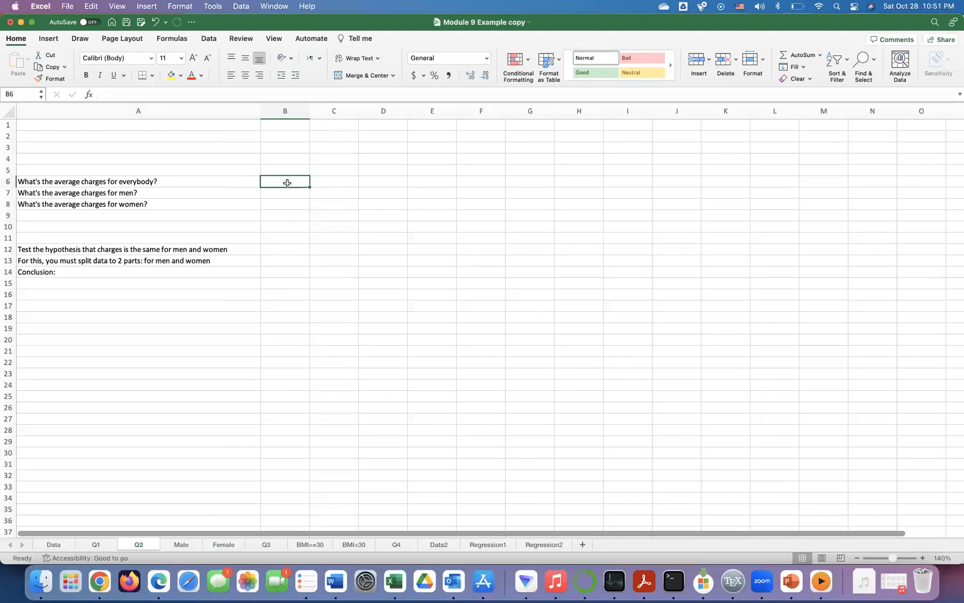
{"action": "type", "text": "=ave"}
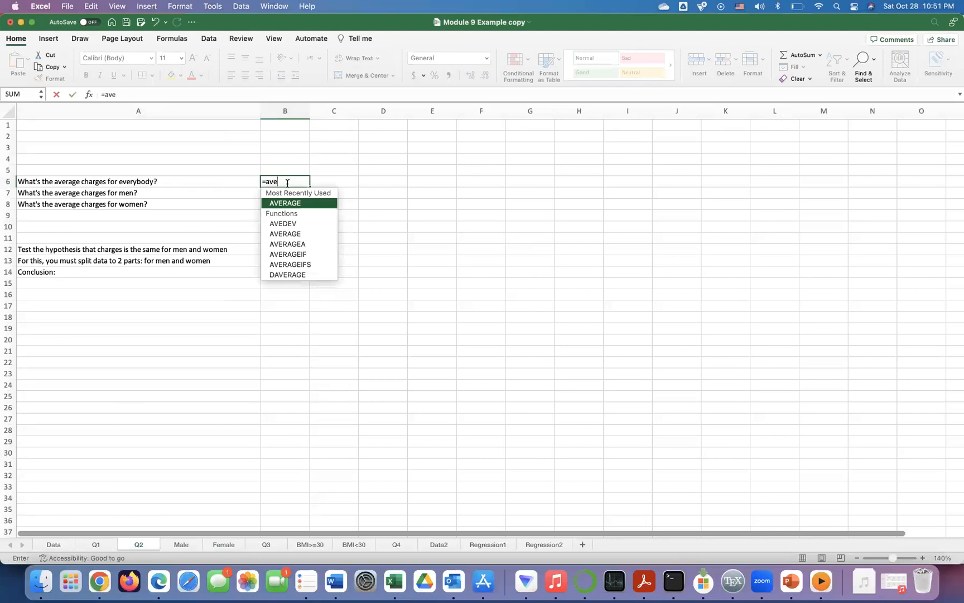
{"action": "type", "text": "rage"}
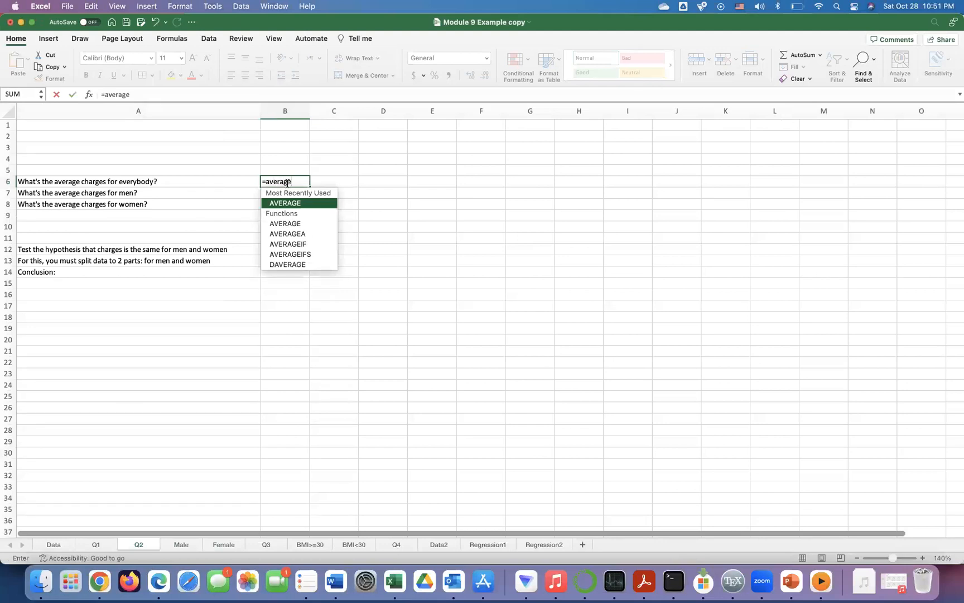
{"action": "type", "text": "("}
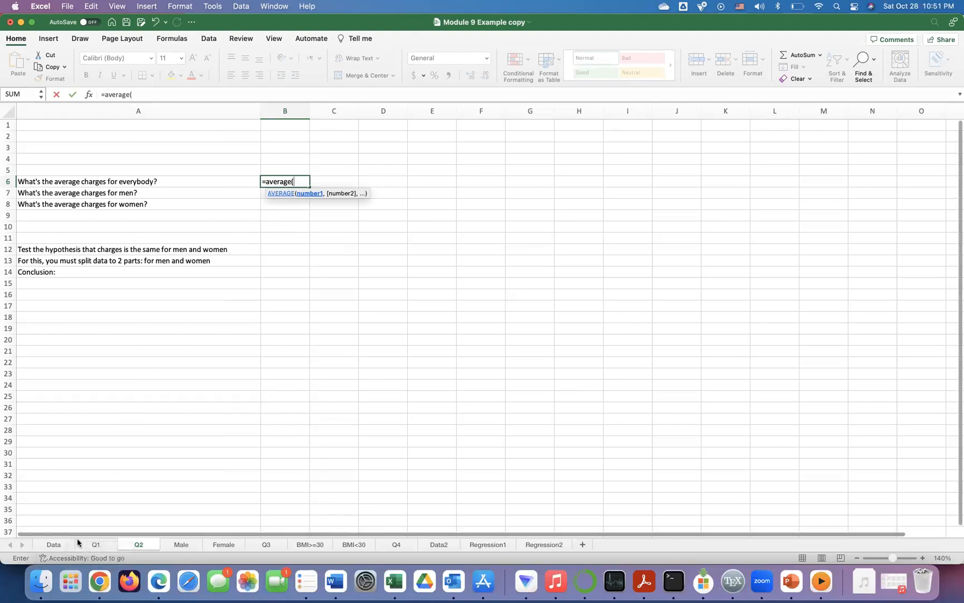
{"action": "left_click", "coordinate": [53, 544]}
{"action": "left_click", "coordinate": [241, 112]}
{"action": "type", "text": ")"}
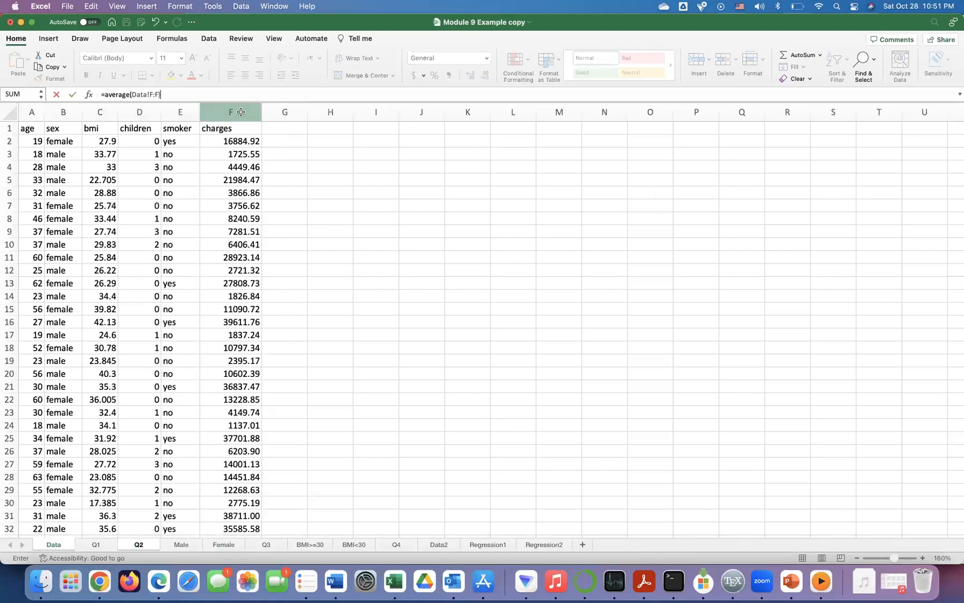
{"action": "key", "text": "Return"}
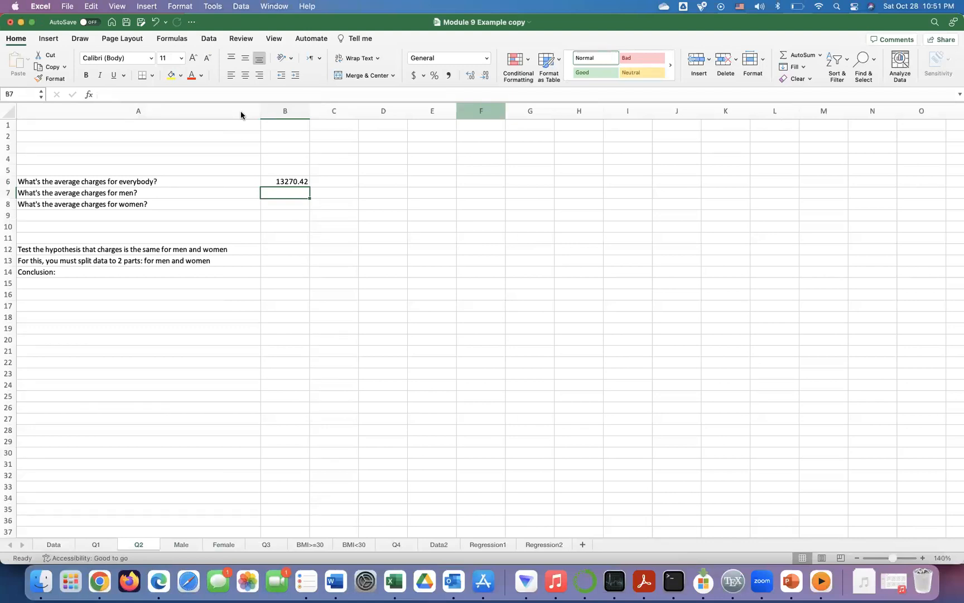
Calculate the average charges for men in B7 of the Q2 sheet with the formula =average(Male!F:F)
{"action": "type", "text": "="}
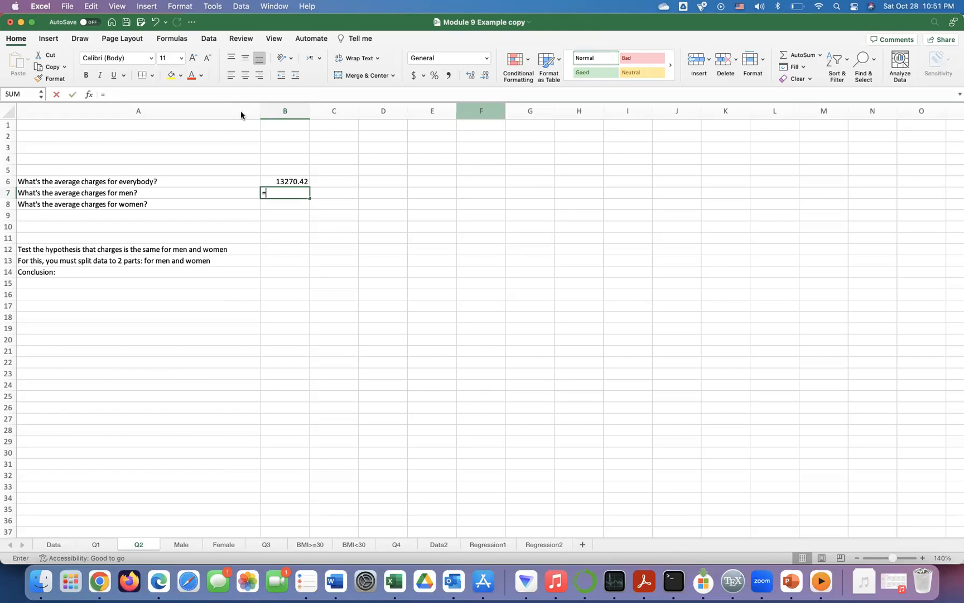
{"action": "type", "text": "average("}
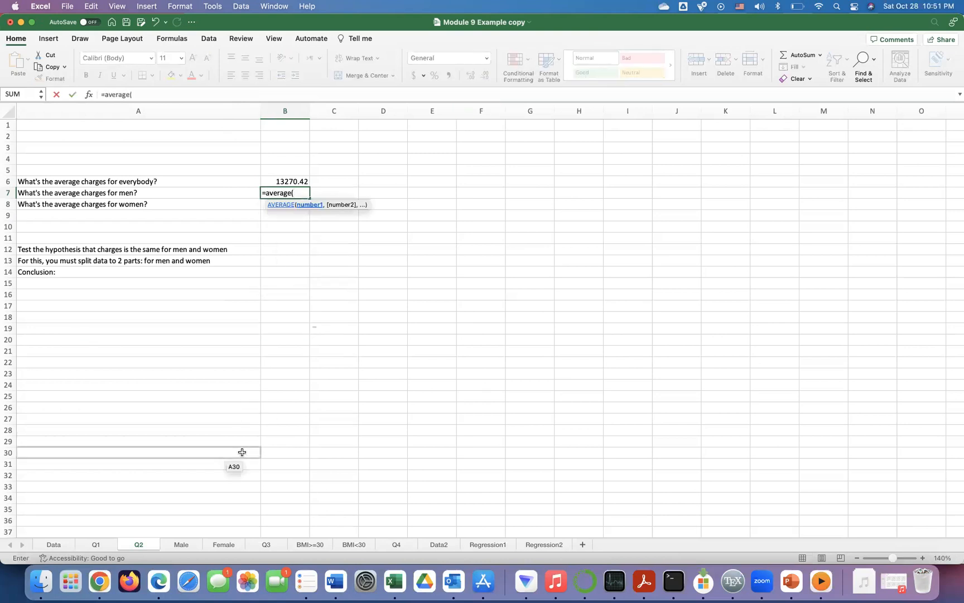
{"action": "left_click", "coordinate": [187, 545]}
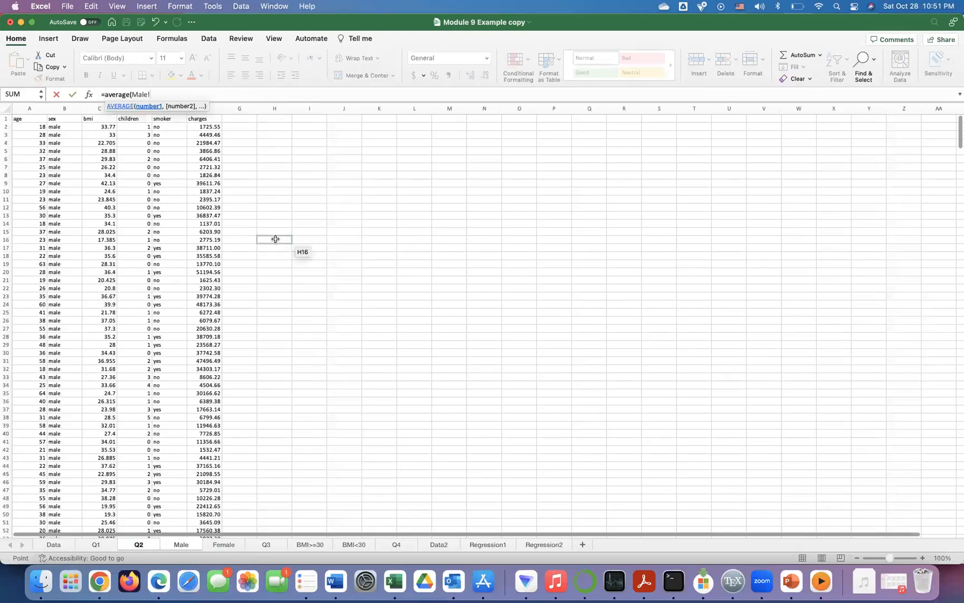
{"action": "left_click", "coordinate": [215, 109]}
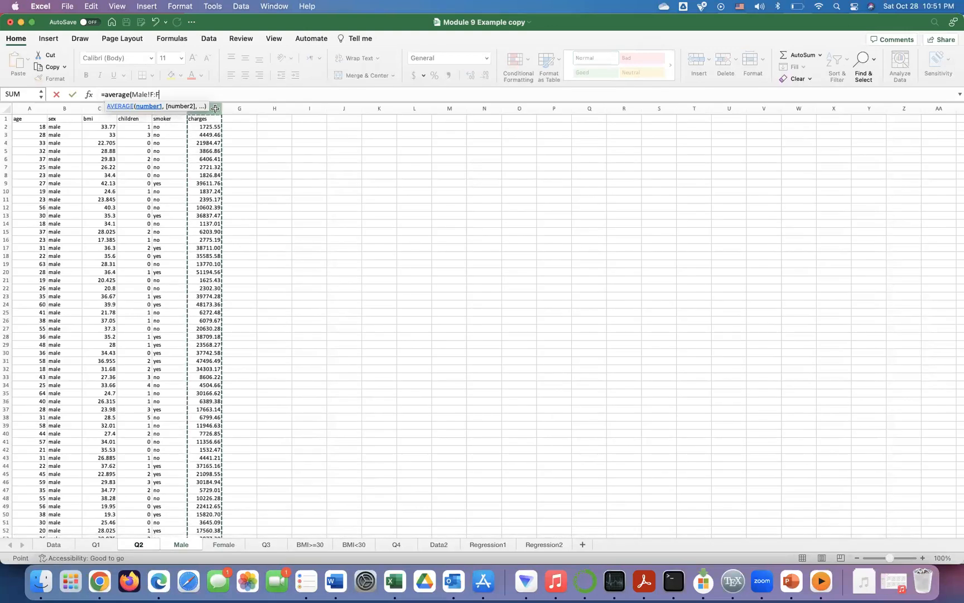
{"action": "type", "text": ")"}
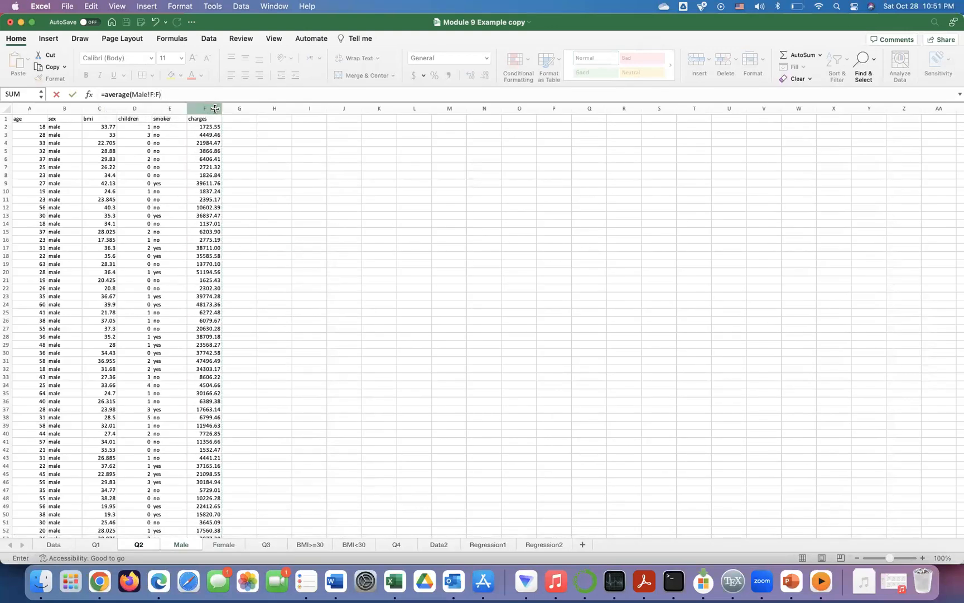
{"action": "key", "text": "Return"}
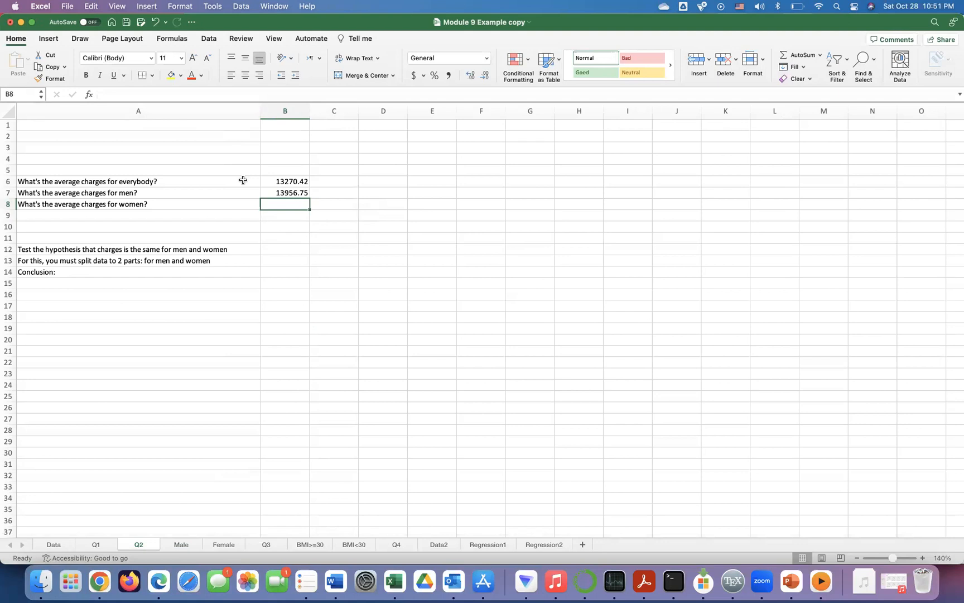
Calculate the average charges for women in B8 of the Q2 sheet with the formula =average(Female!F:F)
{"action": "type", "text": "=average"}
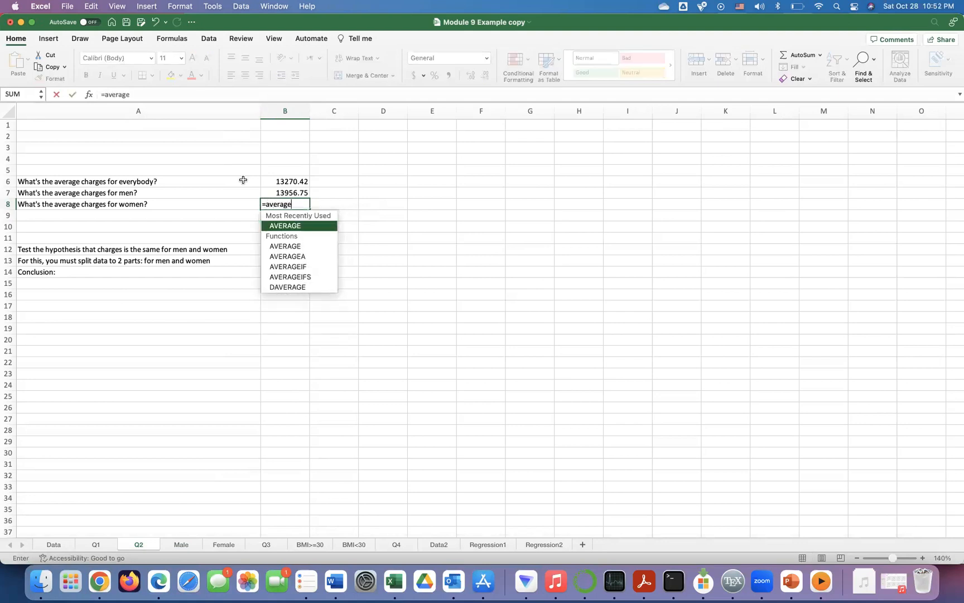
{"action": "type", "text": "("}
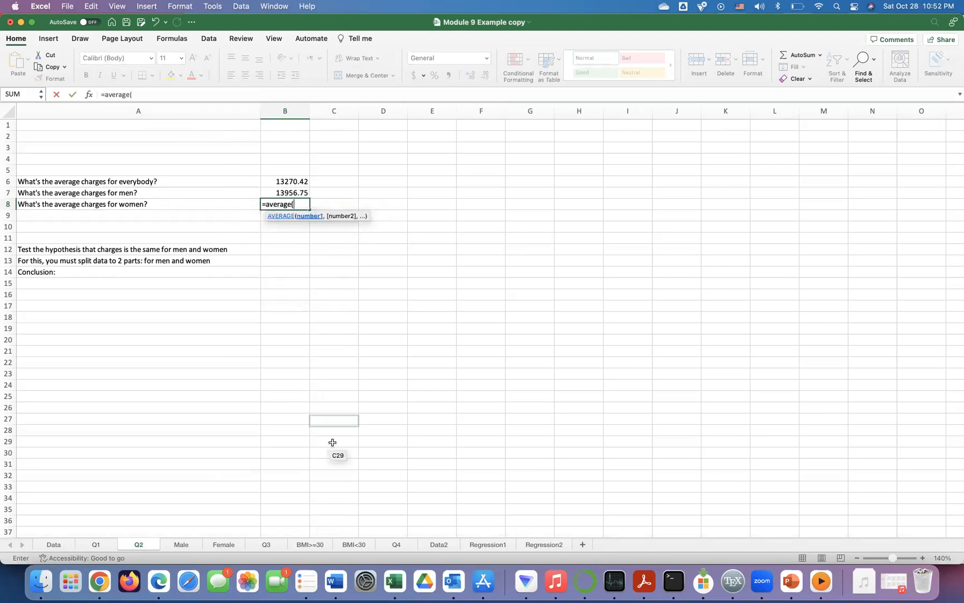
{"action": "left_click", "coordinate": [224, 545]}
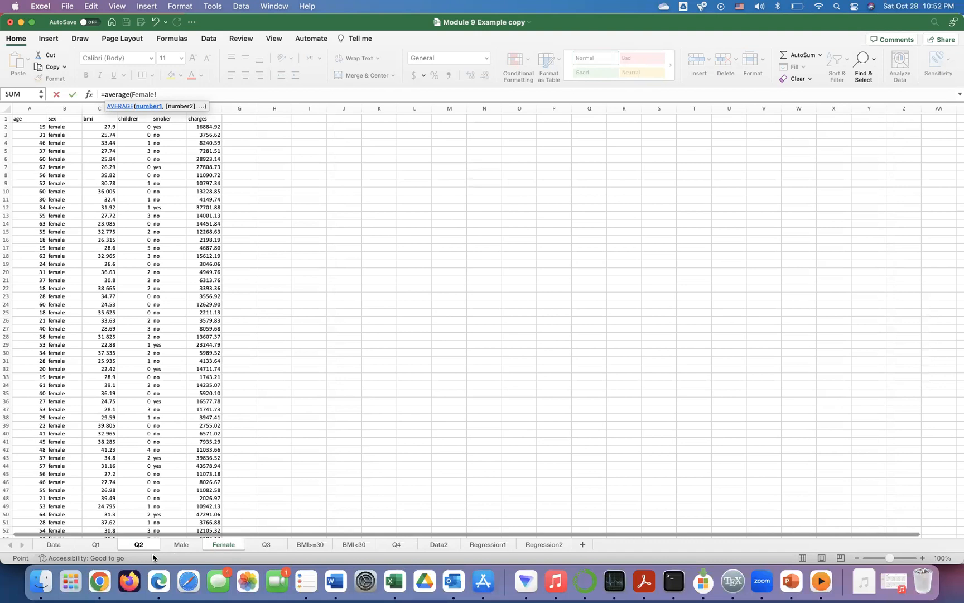
{"action": "left_click", "coordinate": [139, 545]}
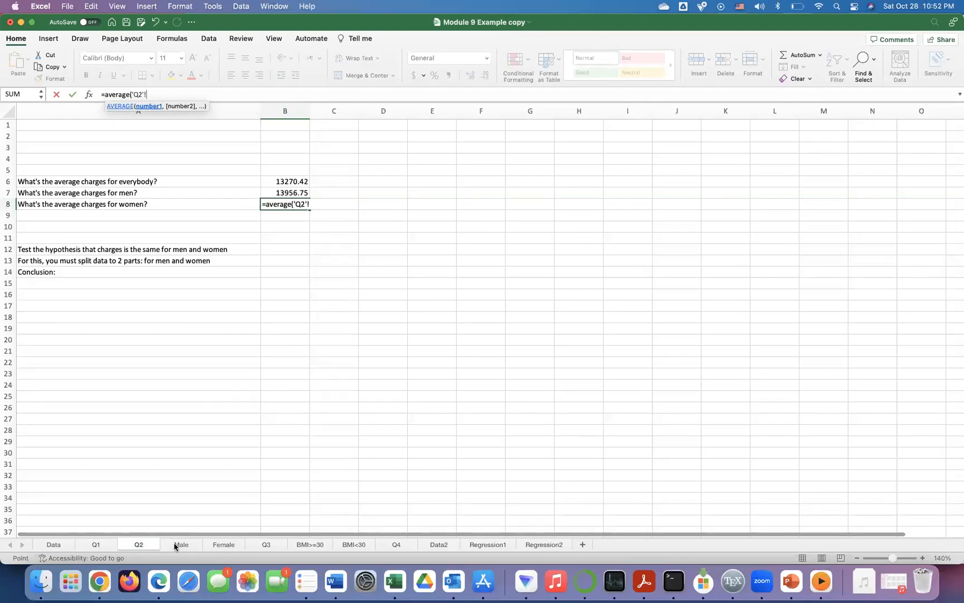
{"action": "left_click", "coordinate": [224, 545]}
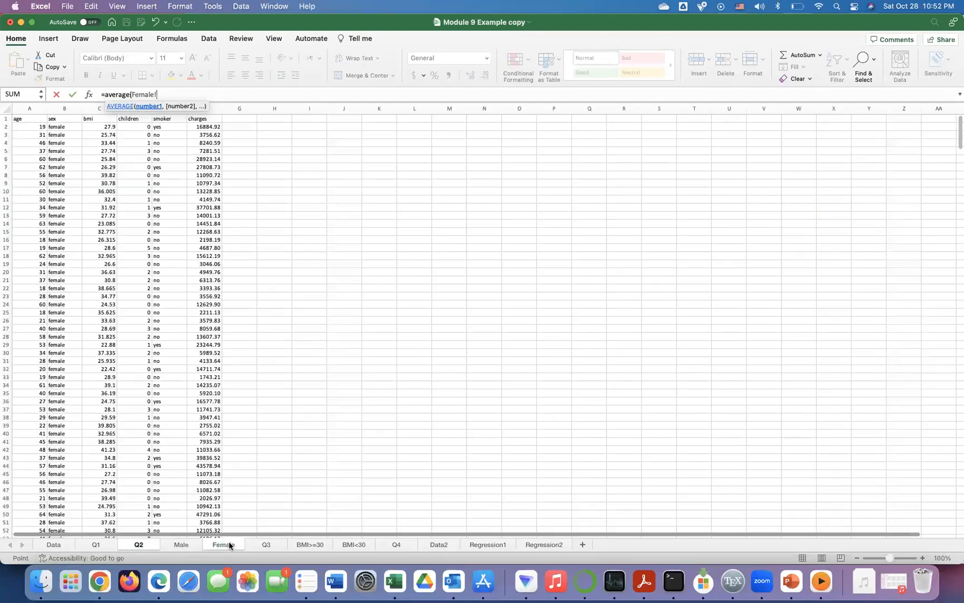
{"action": "left_click", "coordinate": [218, 108]}
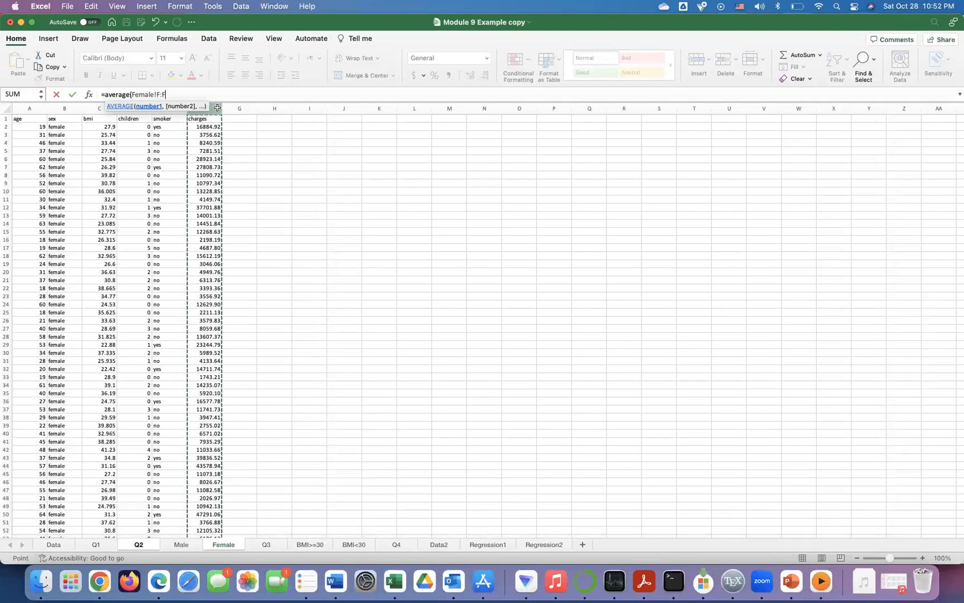
{"action": "type", "text": ")"}
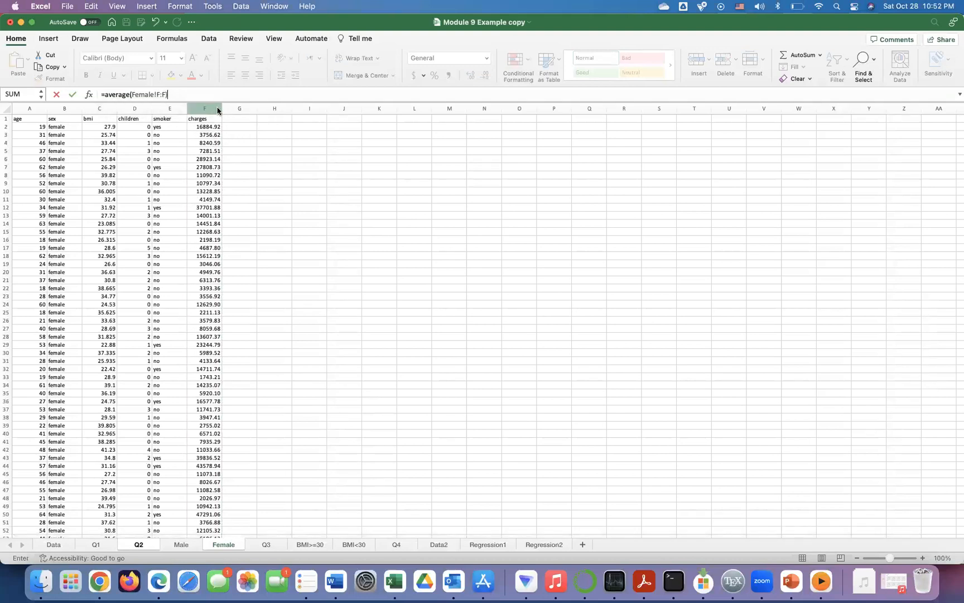
{"action": "key", "text": "Return"}
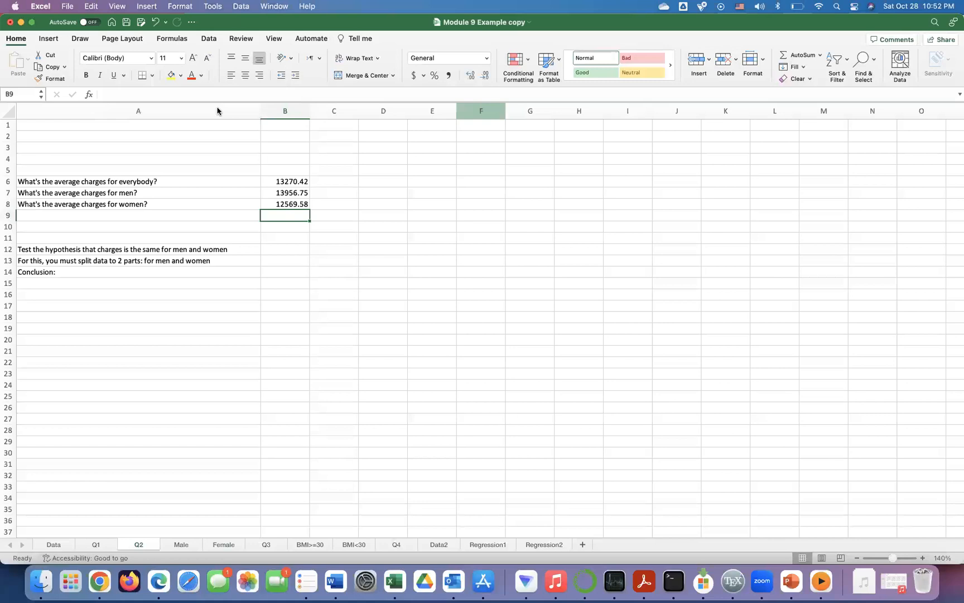
Test whether men's and women's charges are equal in B12 with the formula =ttest(Male!F:F, Female!F:F, 2, 2)
{"action": "left_click", "coordinate": [268, 260]}
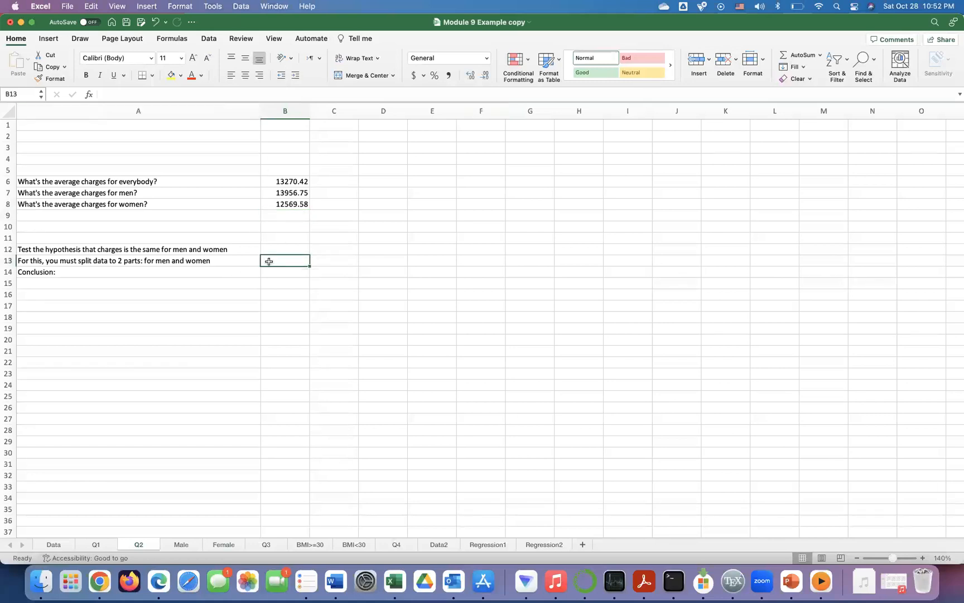
{"action": "left_click", "coordinate": [276, 250]}
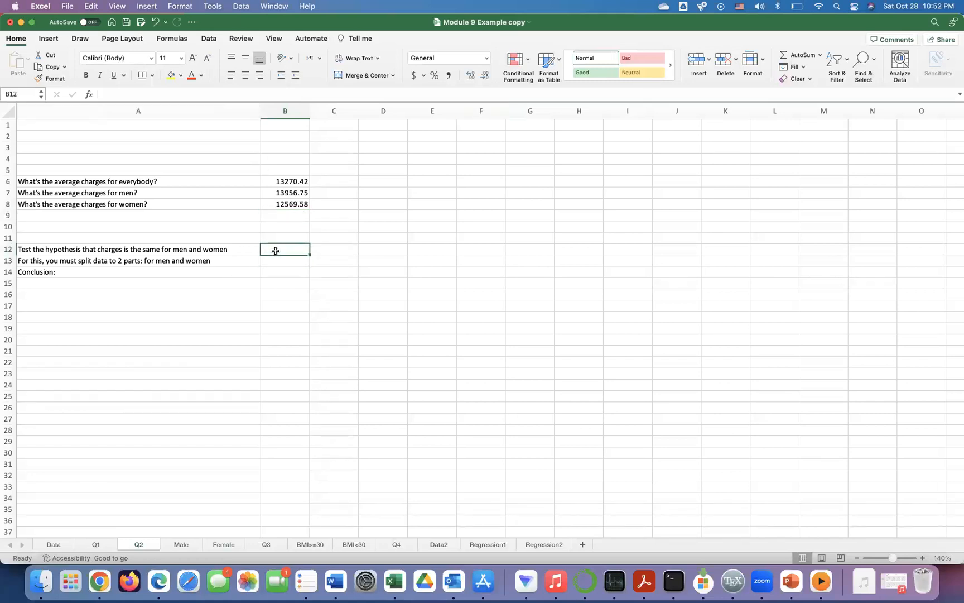
{"action": "type", "text": "=ttest"}
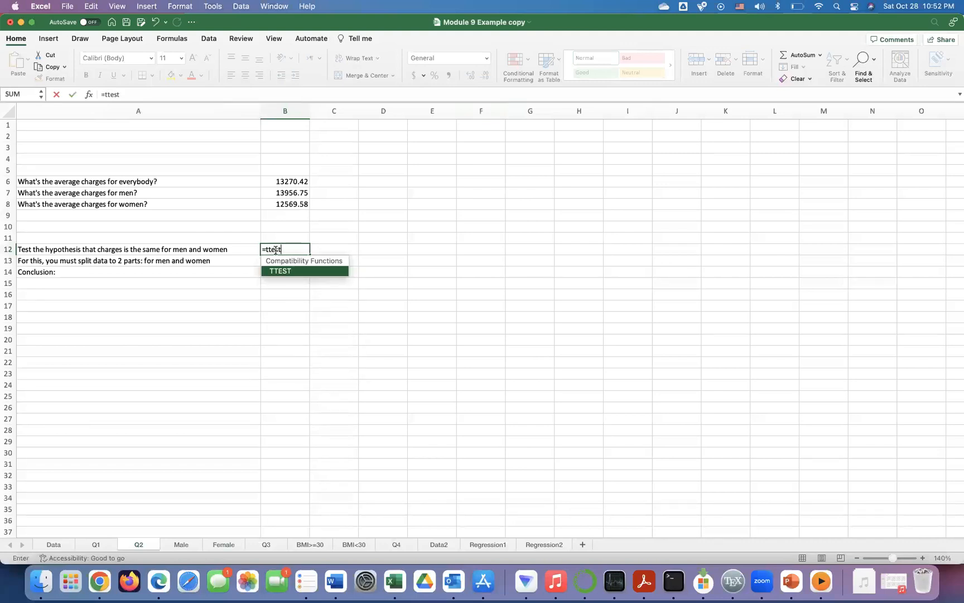
{"action": "type", "text": "("}
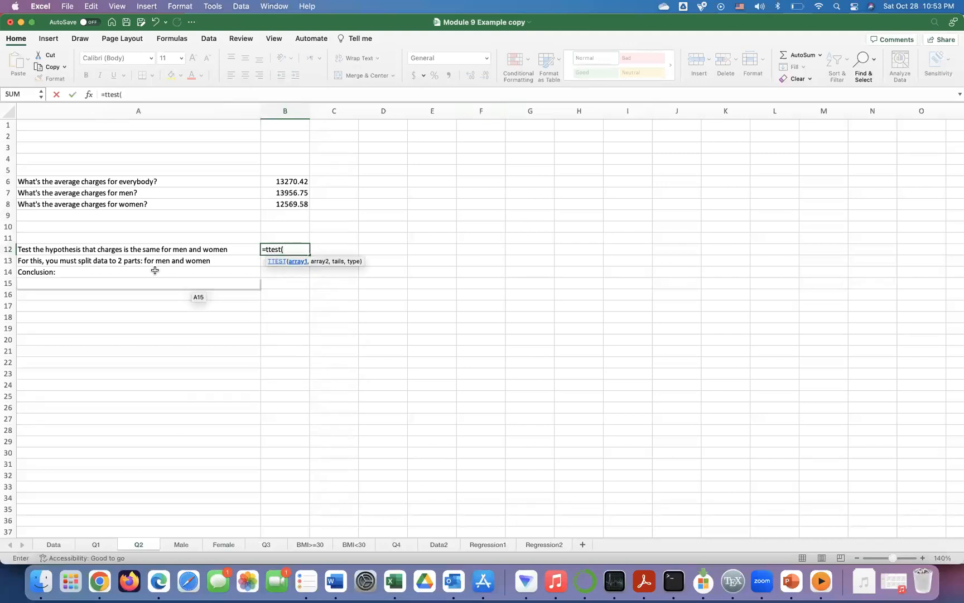
{"action": "left_click", "coordinate": [185, 545]}
{"action": "left_click", "coordinate": [219, 106]}
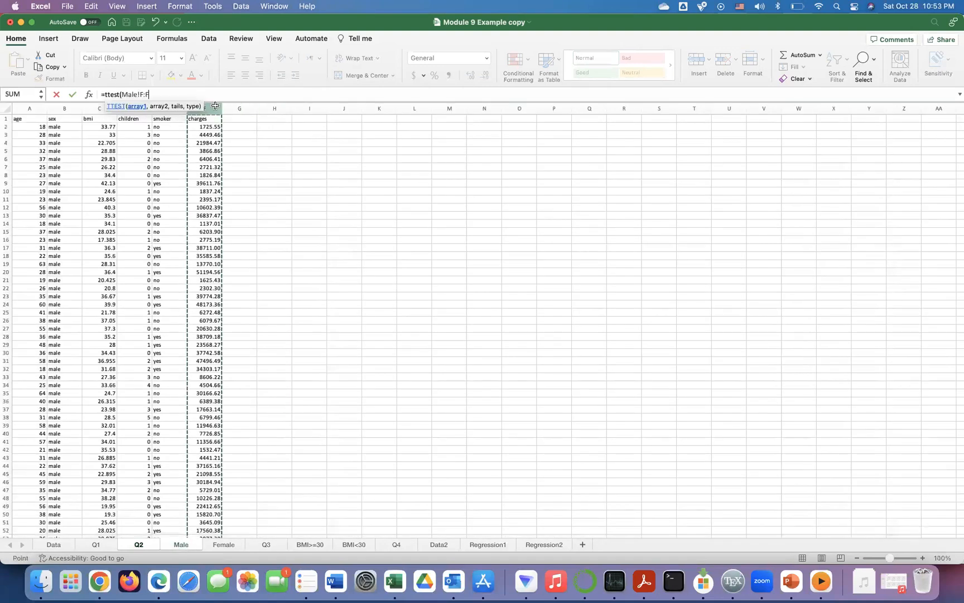
{"action": "type", "text": ","}
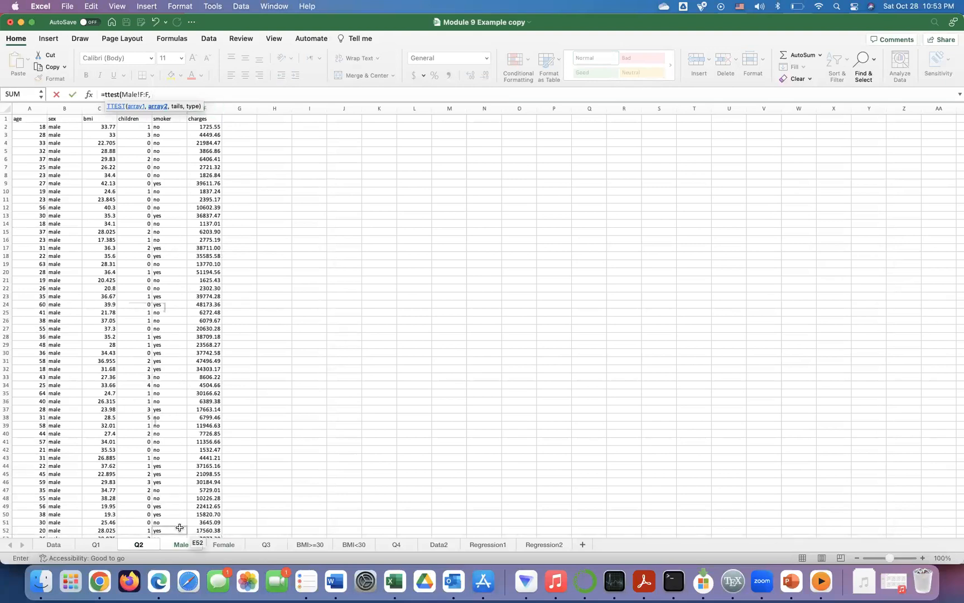
{"action": "left_click", "coordinate": [220, 545]}
{"action": "left_click", "coordinate": [212, 110]}
{"action": "type", "text": ", 2, 2"}
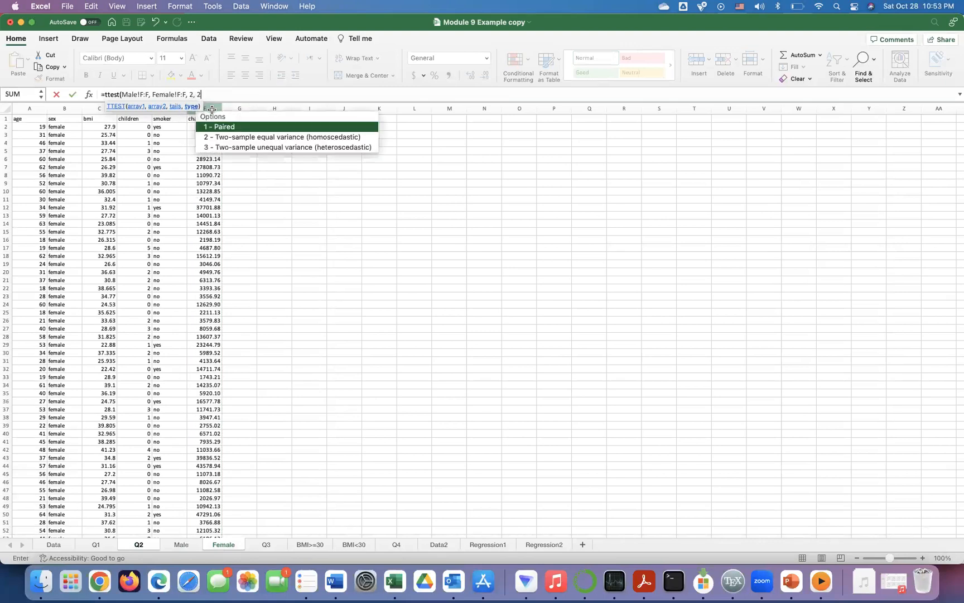
{"action": "type", "text": ")"}
{"action": "key", "text": "Return"}
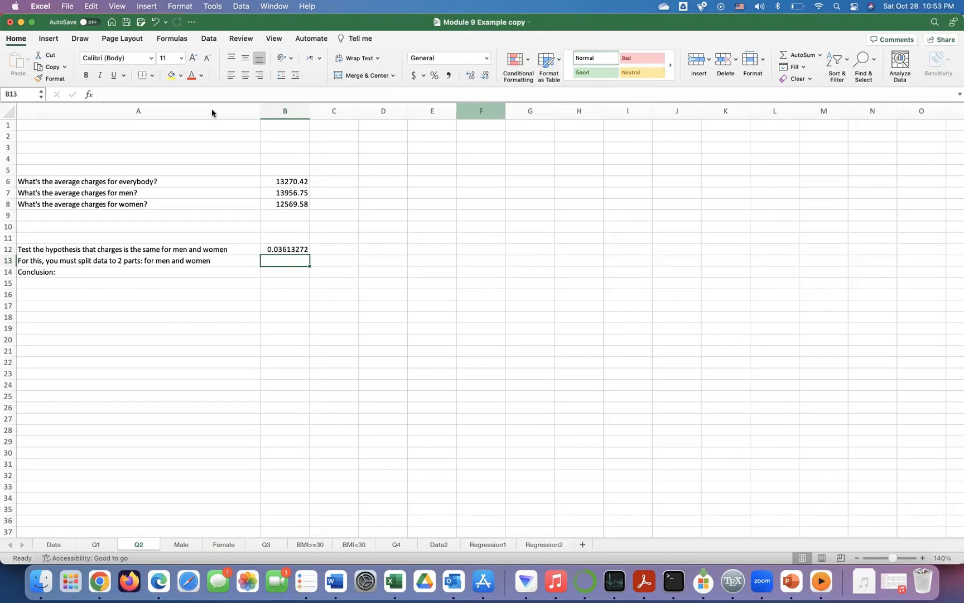
Enter the test decision "Since p-value < 0.5, we reject H0" in B13 of the Q2 sheet
{"action": "type", "text": "Si"}
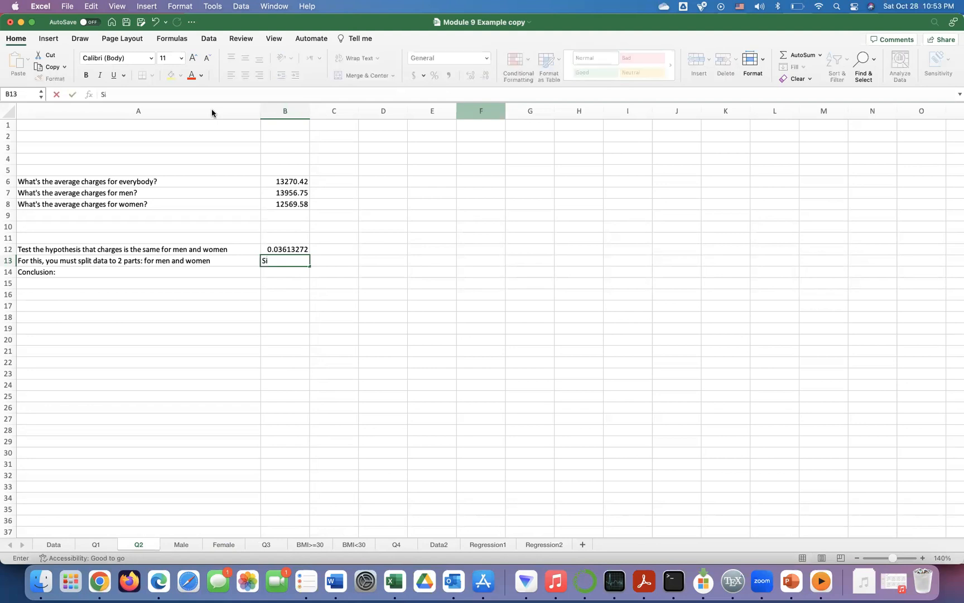
{"action": "type", "text": "nce p-value < 0.5,"}
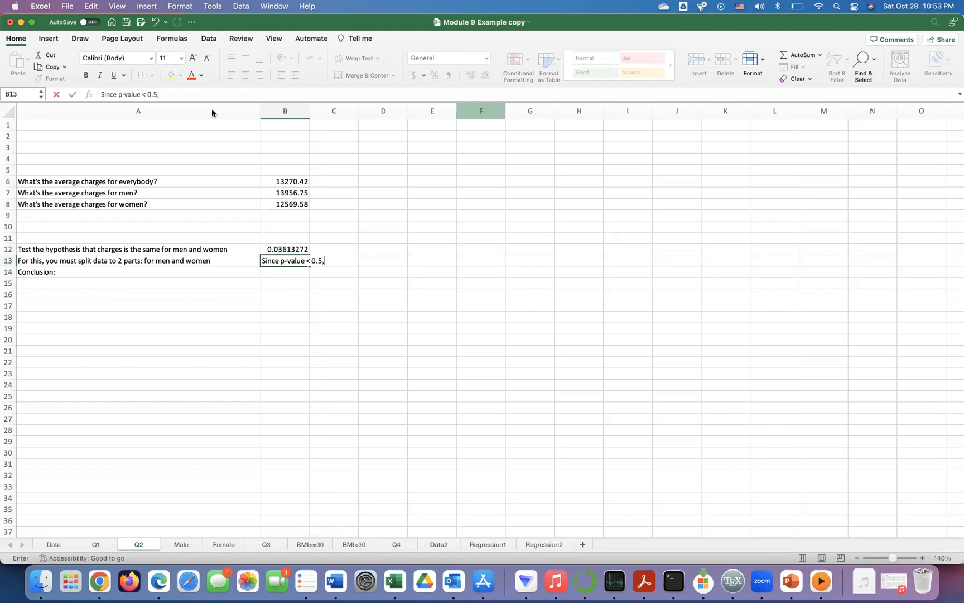
{"action": "type", "text": " we reject H0"}
{"action": "key", "text": "Return"}
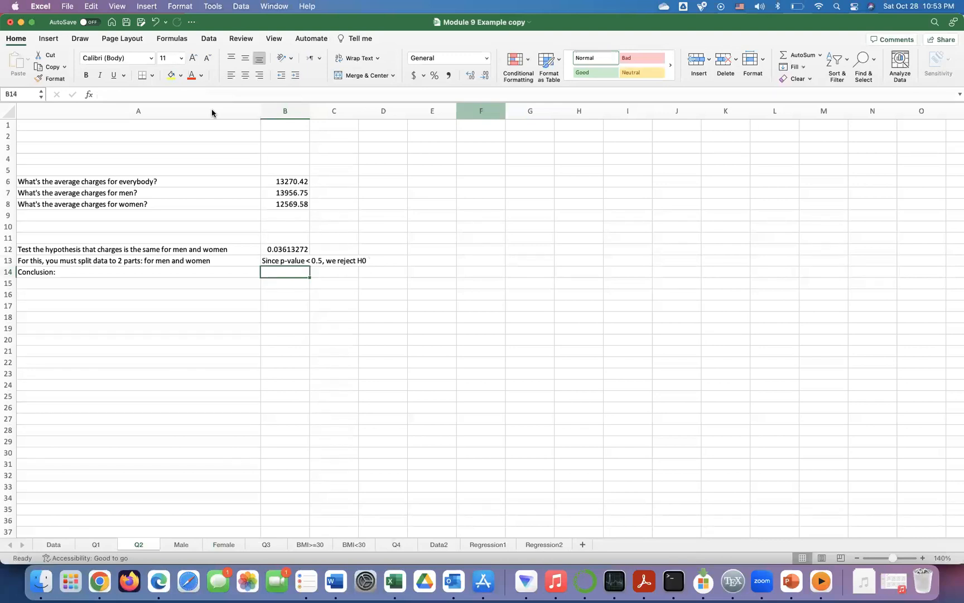
Enter the conclusion "Means of two populations are statistically different" in B14 of the Q2 sheet
{"action": "type", "text": "Mea"}
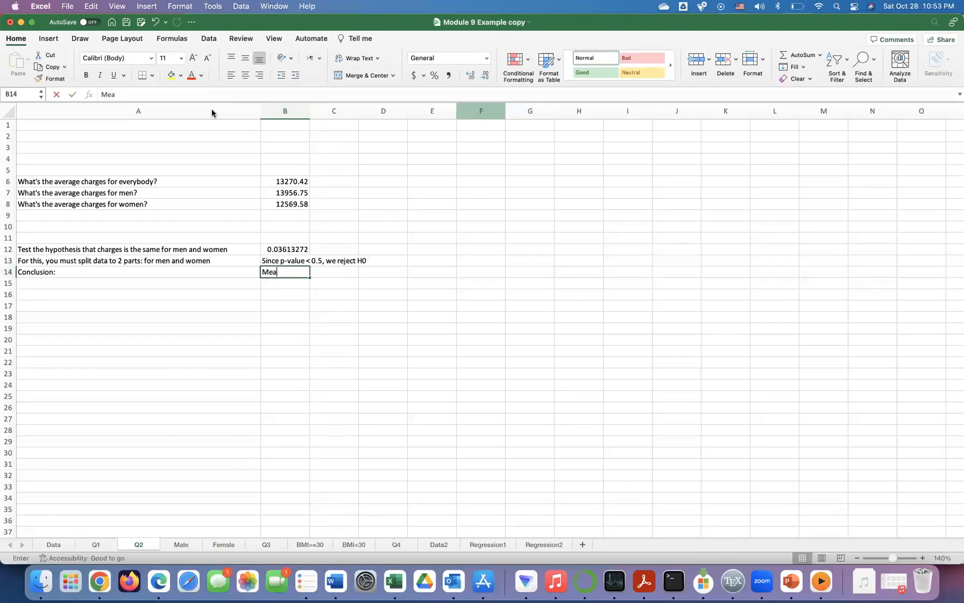
{"action": "type", "text": "ns of two popu"}
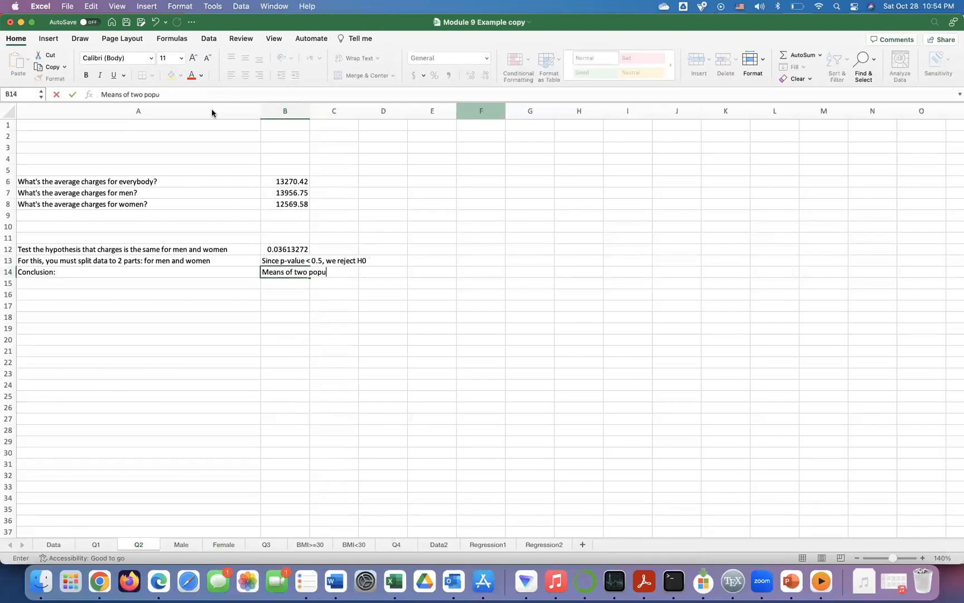
{"action": "type", "text": "lations are statistically di"}
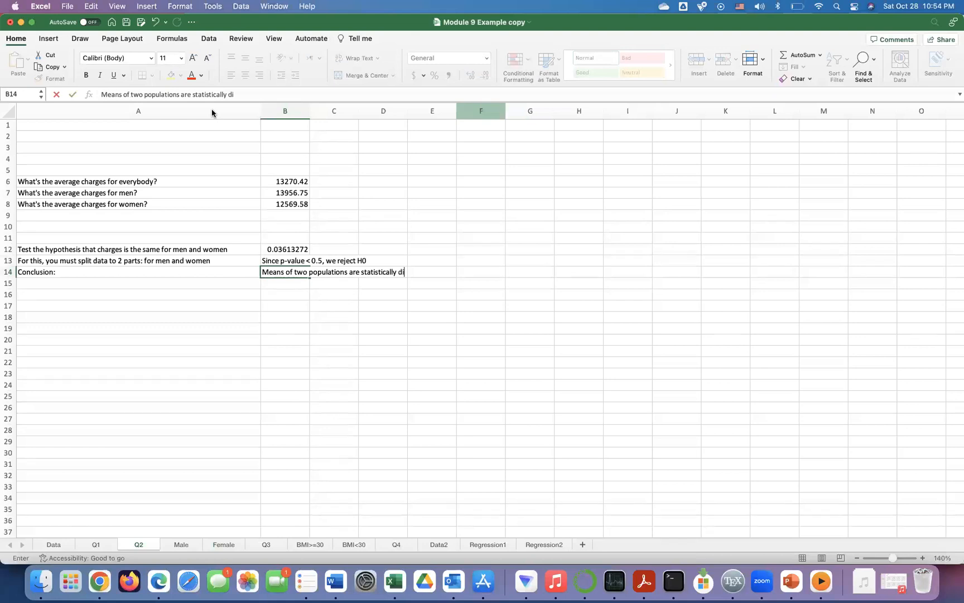
{"action": "type", "text": "fferent"}
{"action": "key", "text": "Return"}
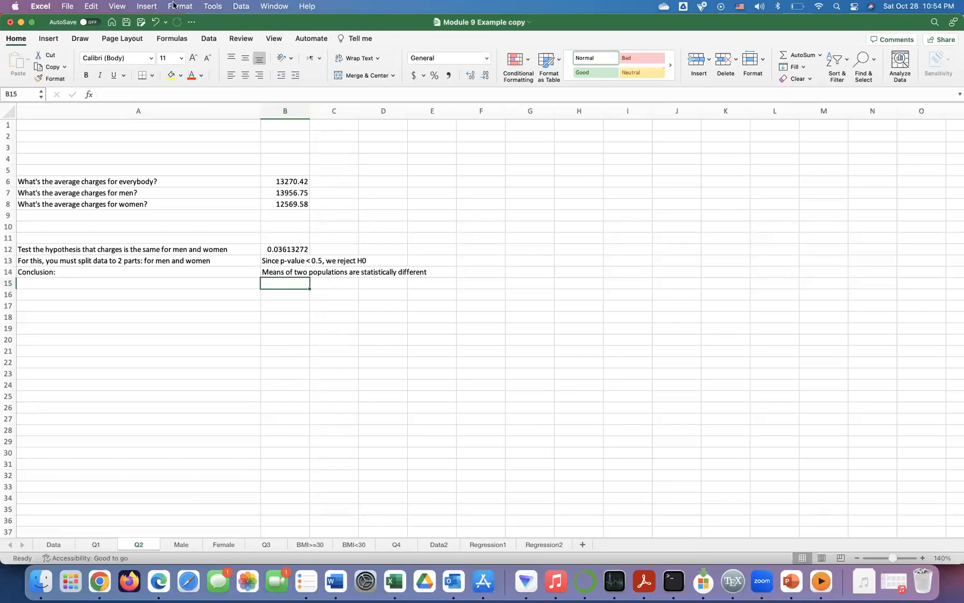
Review the men's and women's average formulas on the Q2 sheet and their source records on the Male and Female sheets
{"action": "left_click", "coordinate": [284, 191]}
{"action": "left_click", "coordinate": [288, 203]}
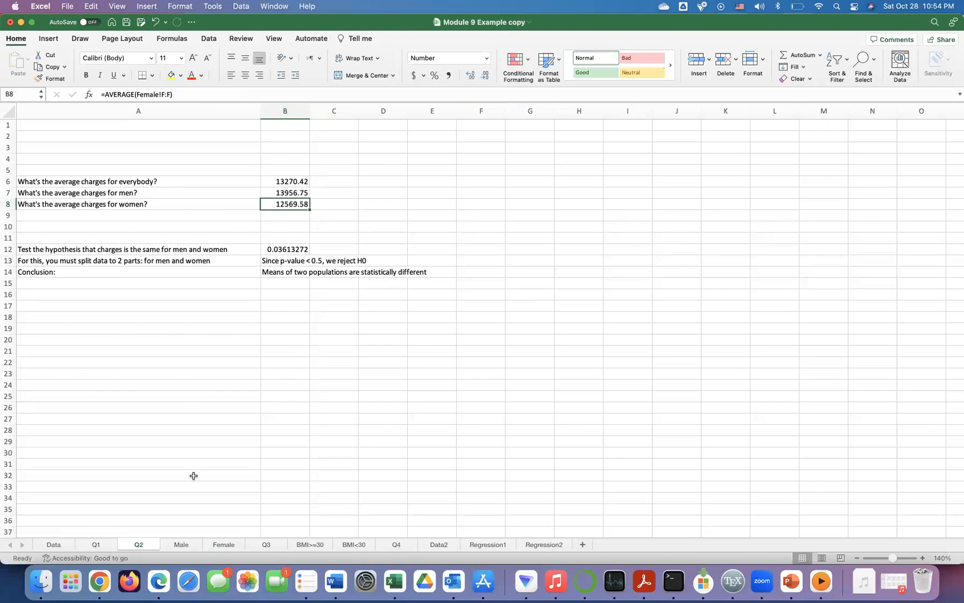
{"action": "left_click", "coordinate": [200, 545]}
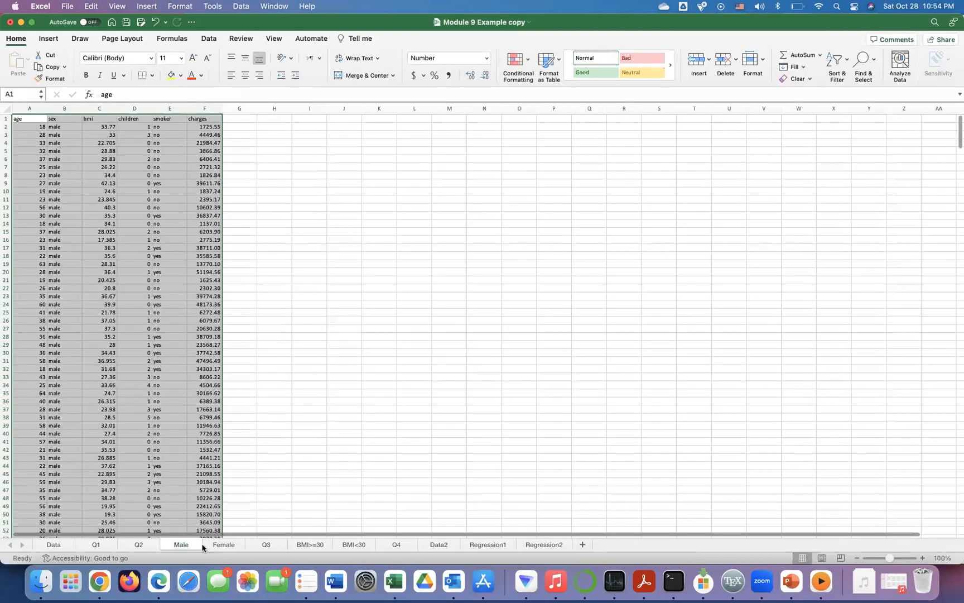
{"action": "left_click", "coordinate": [222, 545]}
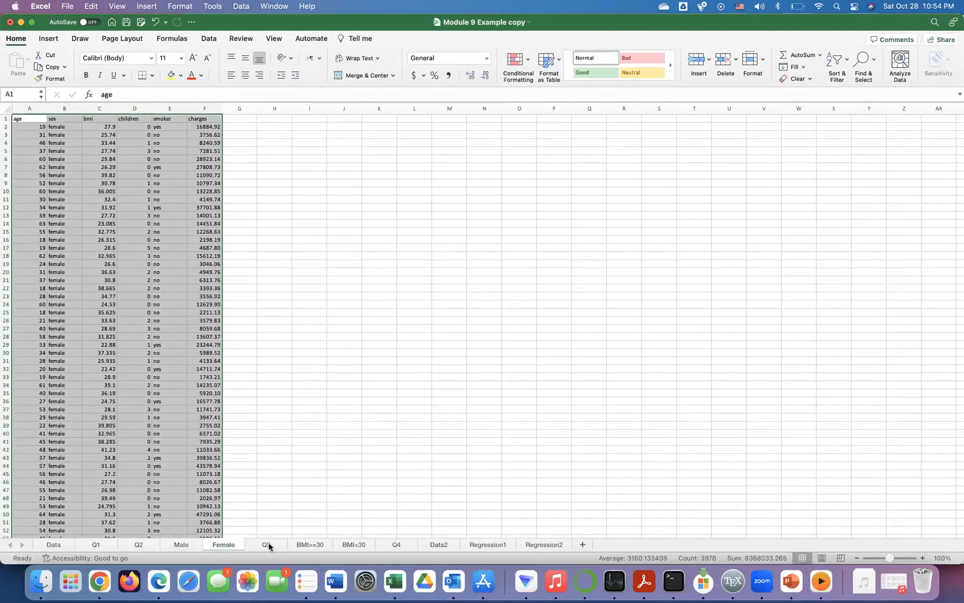
Compute the average charges for everybody in B5 of the Q3 sheet with the formula =average(Data!F:F)
{"action": "left_click", "coordinate": [266, 545]}
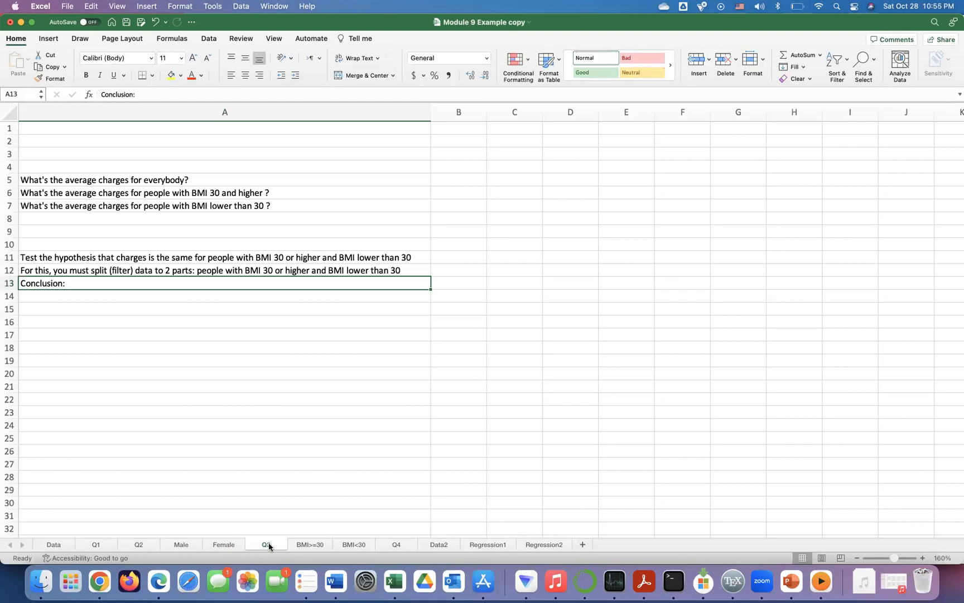
{"action": "left_click", "coordinate": [442, 179]}
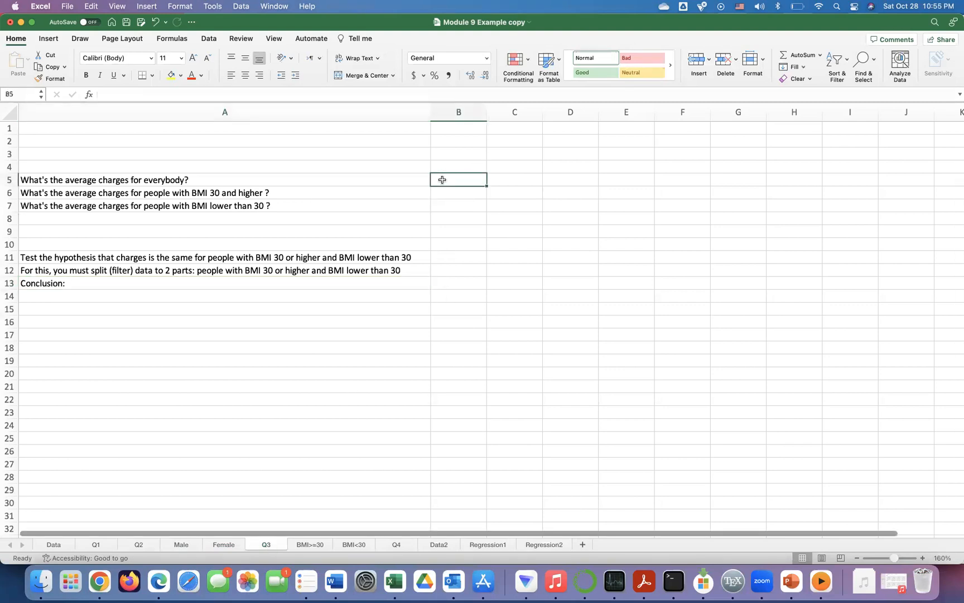
{"action": "type", "text": "="}
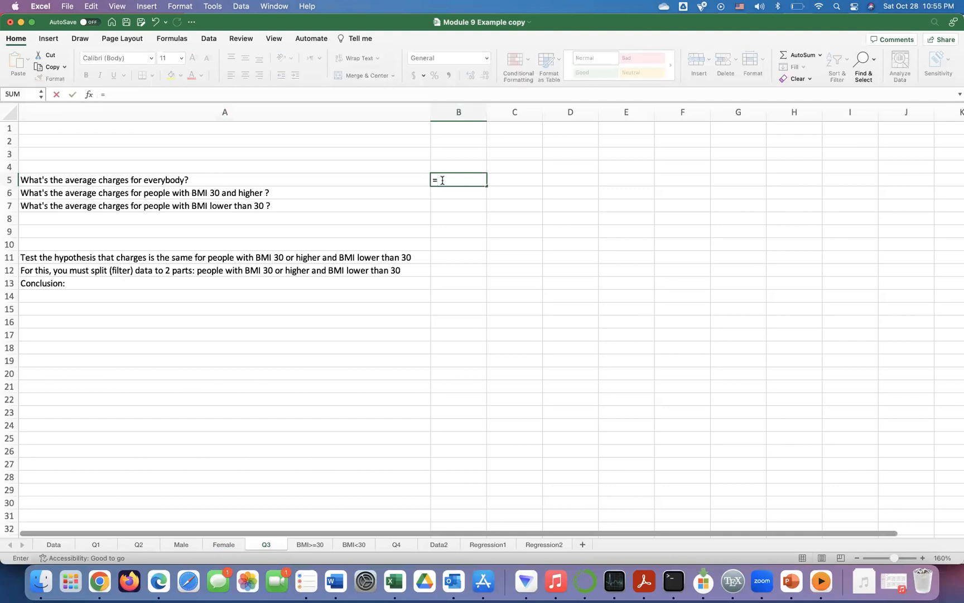
{"action": "type", "text": "averag"}
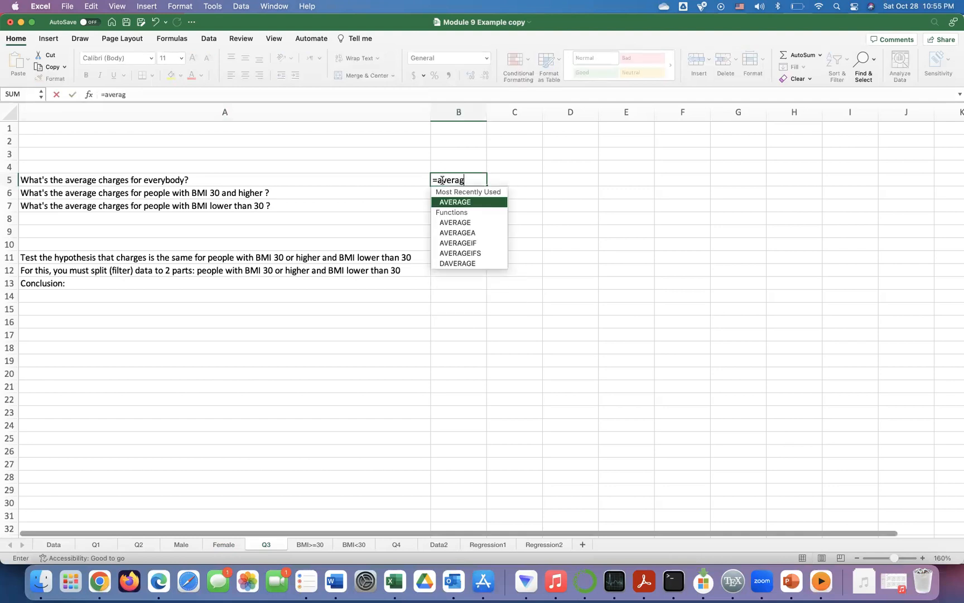
{"action": "type", "text": "e("}
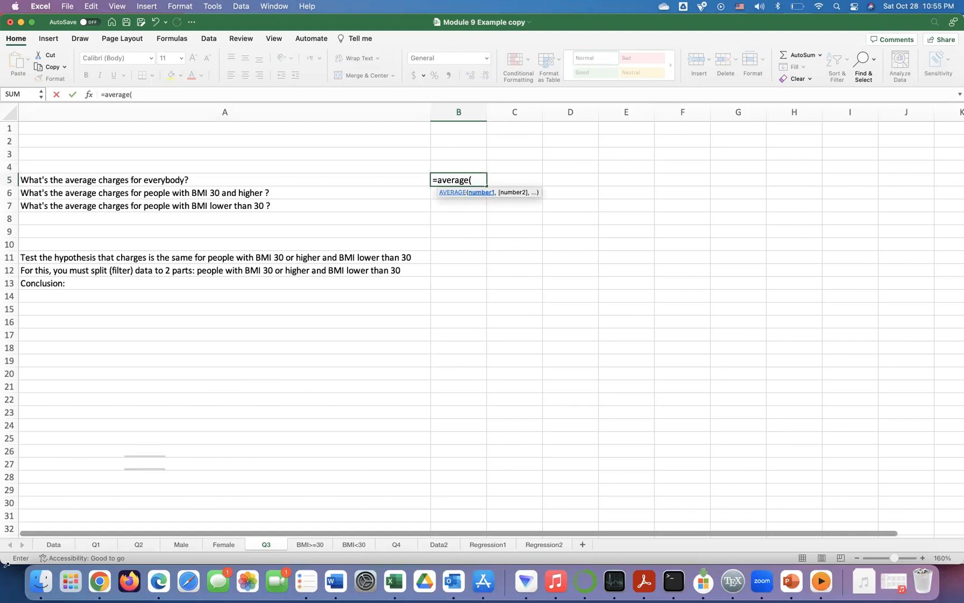
{"action": "left_click", "coordinate": [53, 544]}
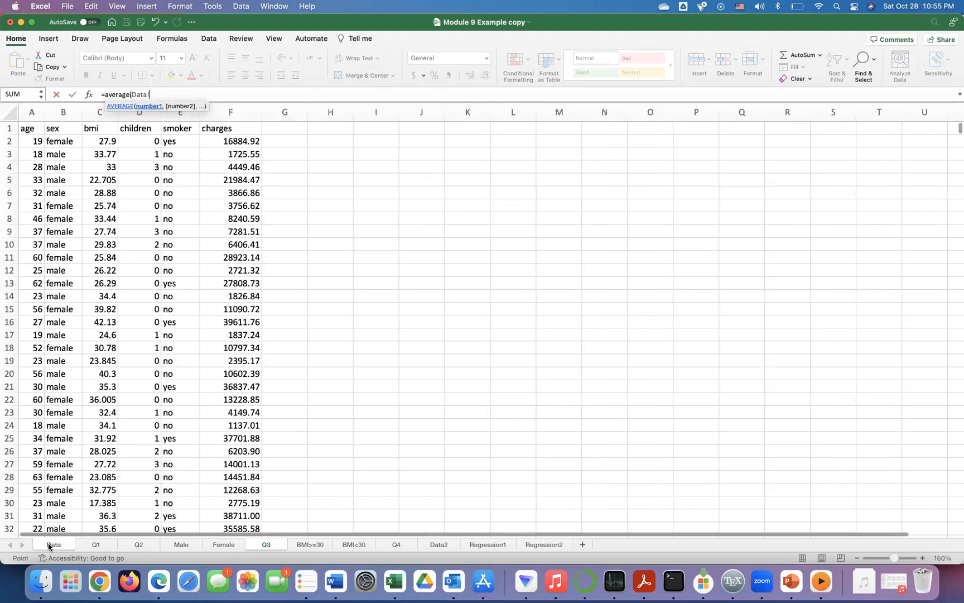
{"action": "left_click", "coordinate": [233, 111]}
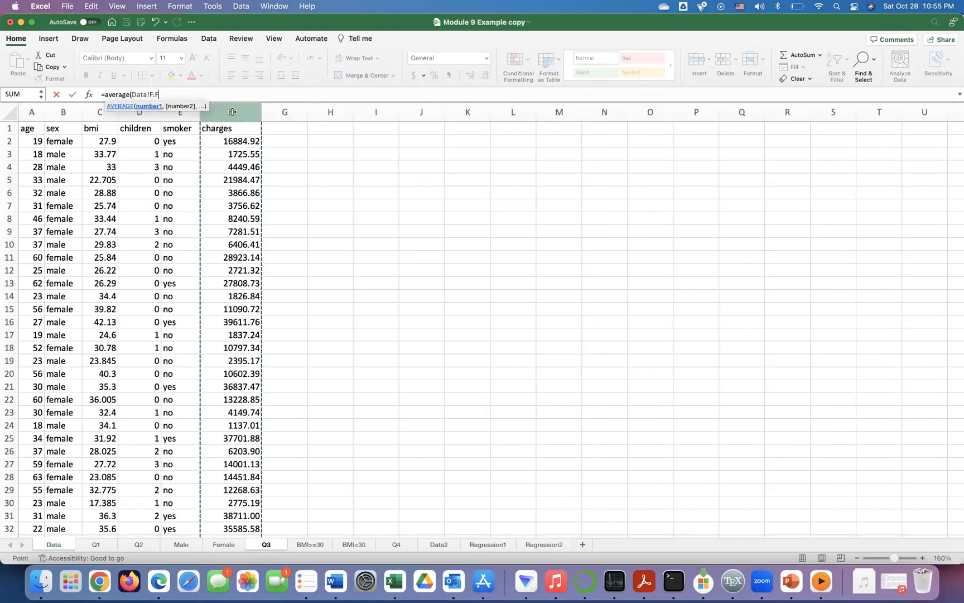
{"action": "type", "text": ")"}
{"action": "key", "text": "Return"}
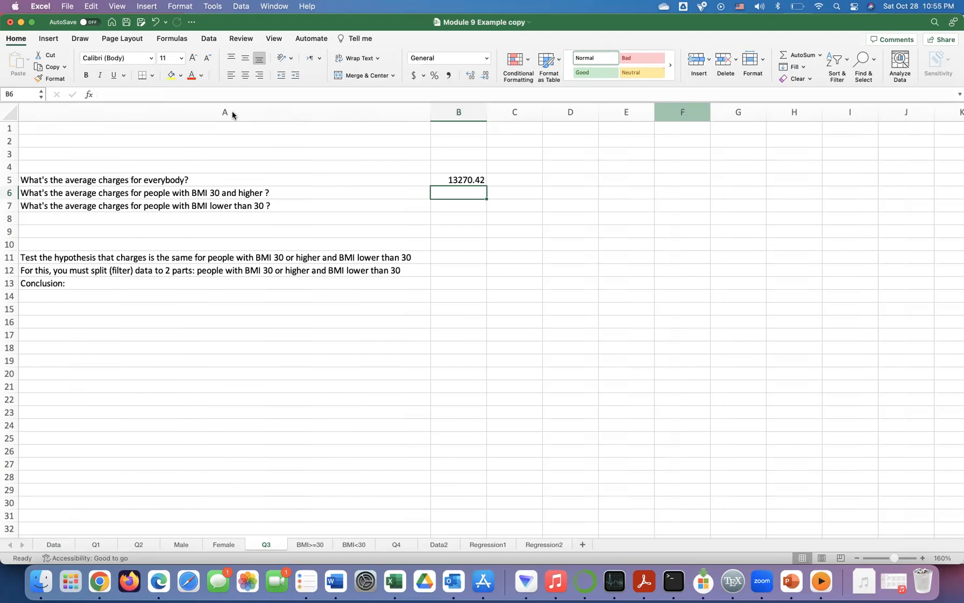
Begin an AVERAGEIFS formula in B6 of the Q3 sheet with the charges column Data!F:F as the average range
{"action": "type", "text": "="}
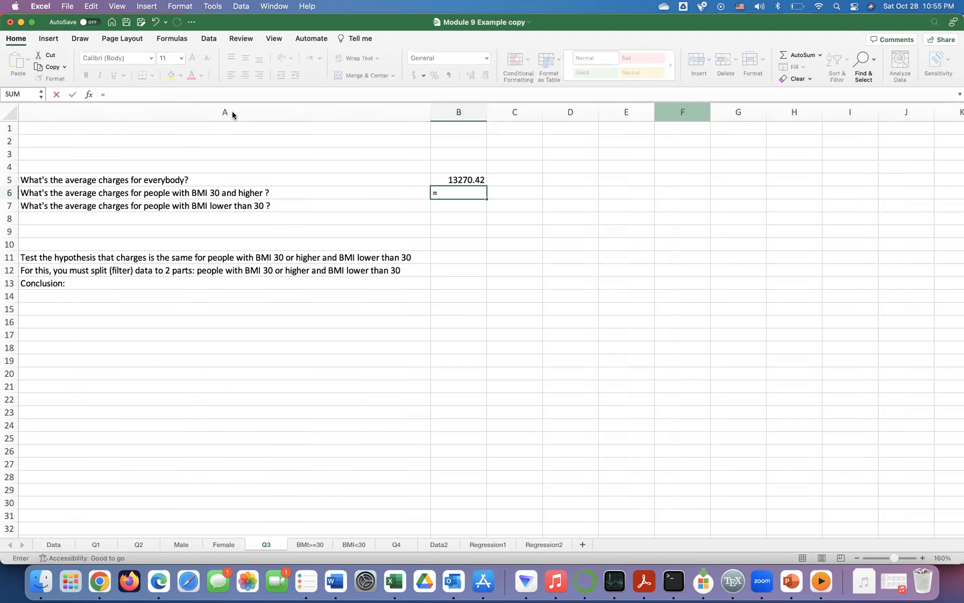
{"action": "type", "text": "av"}
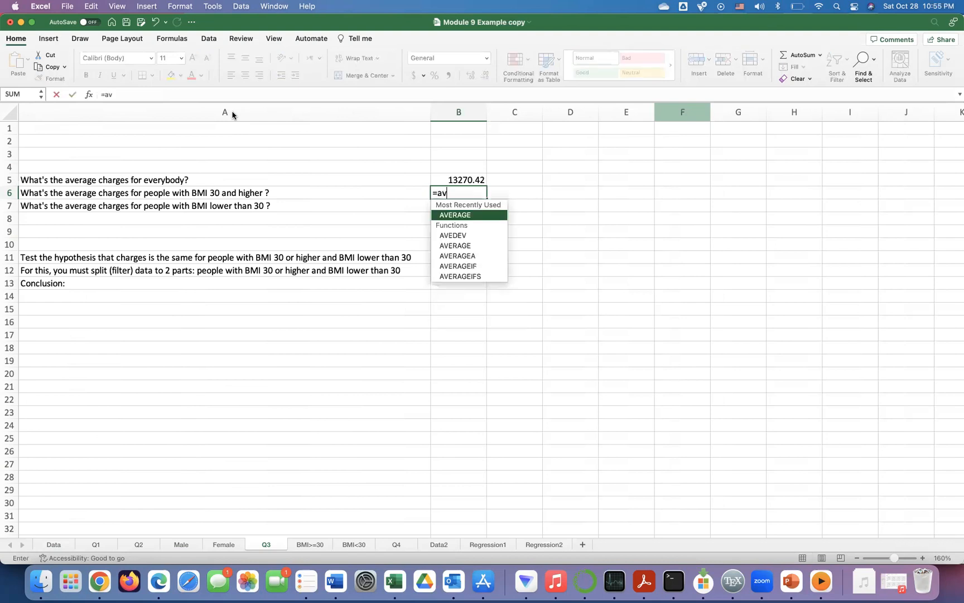
{"action": "type", "text": "erageifs("}
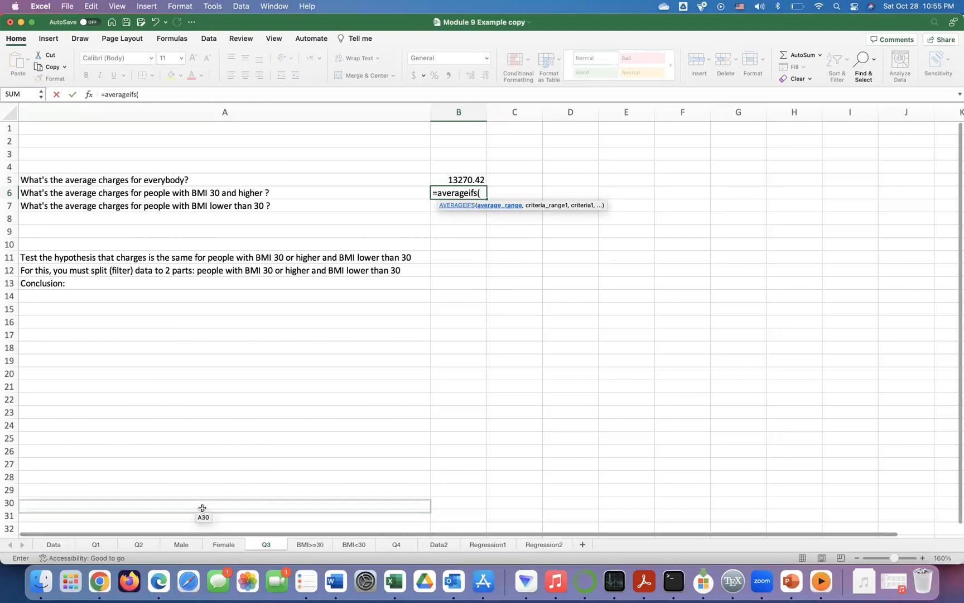
{"action": "left_click", "coordinate": [56, 544]}
{"action": "left_click", "coordinate": [246, 109]}
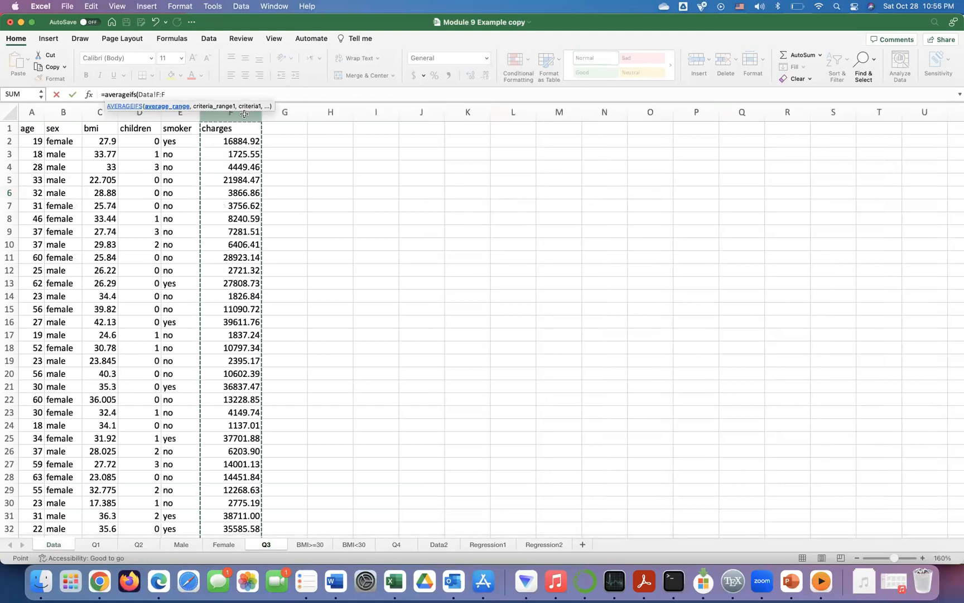
{"action": "type", "text": ","}
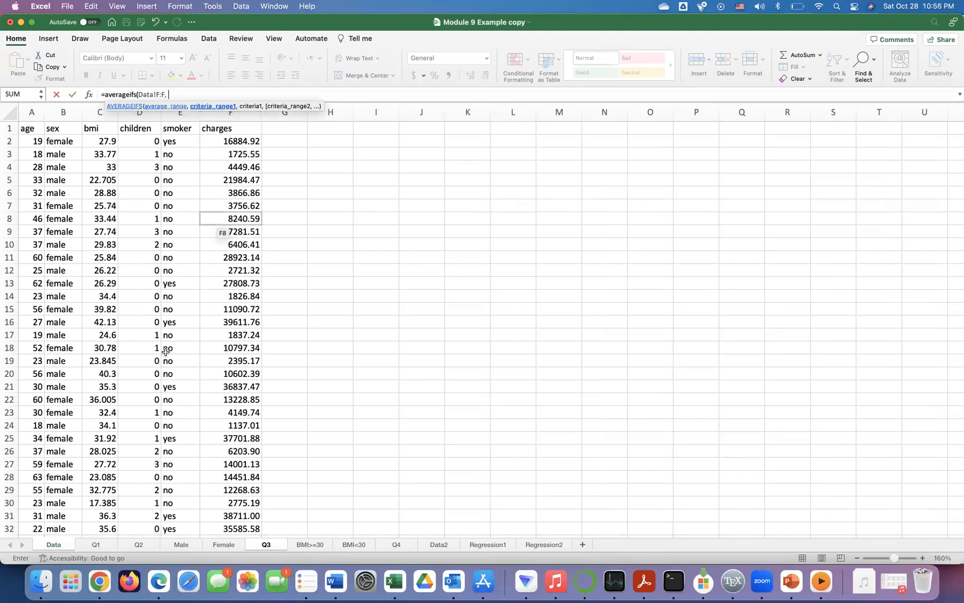
Set the bmi column Data!C:C as the formula's criteria range and remove the stray 'Q3'! sheet reference
{"action": "left_click", "coordinate": [307, 544]}
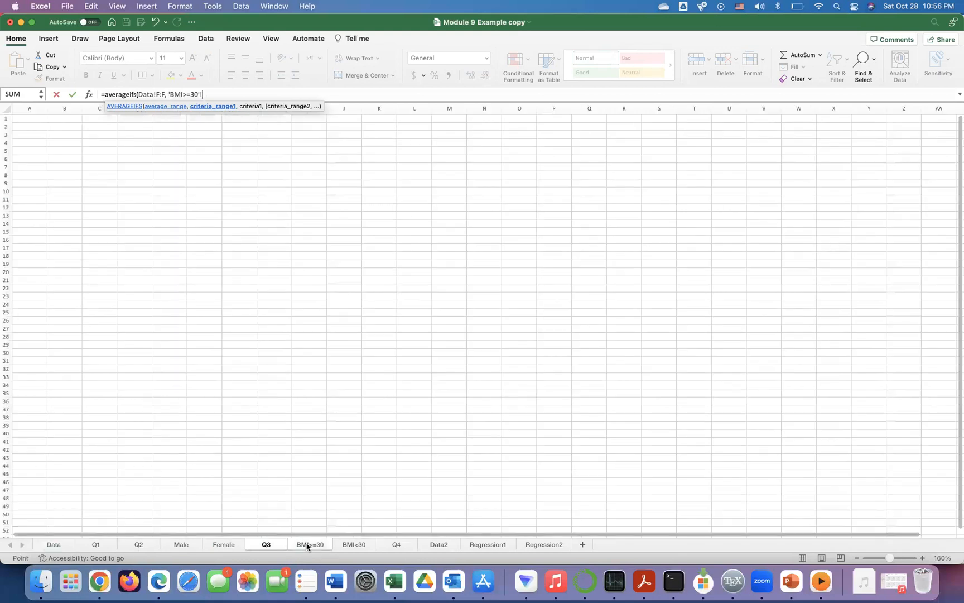
{"action": "left_click", "coordinate": [266, 545]}
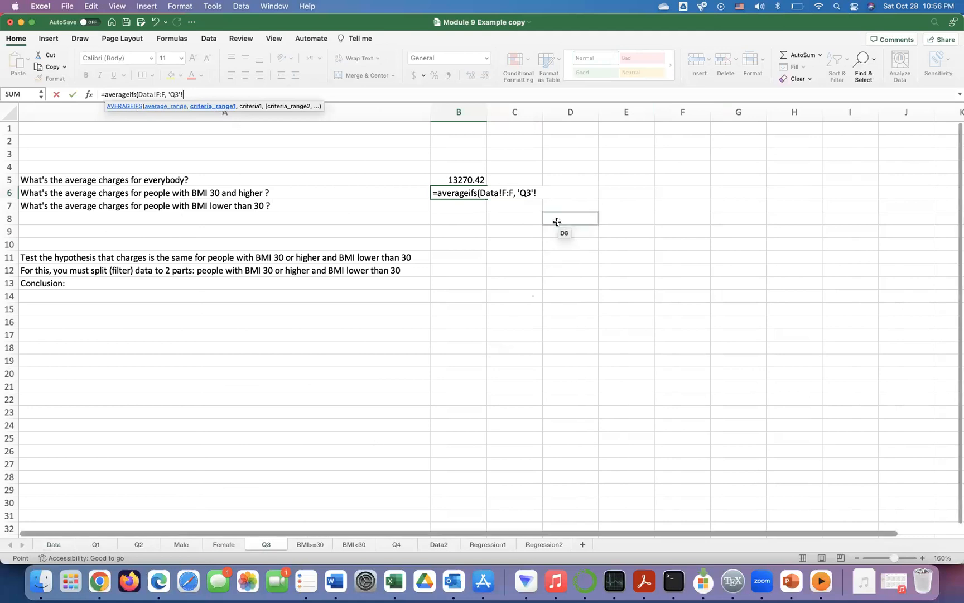
{"action": "left_click", "coordinate": [538, 193]}
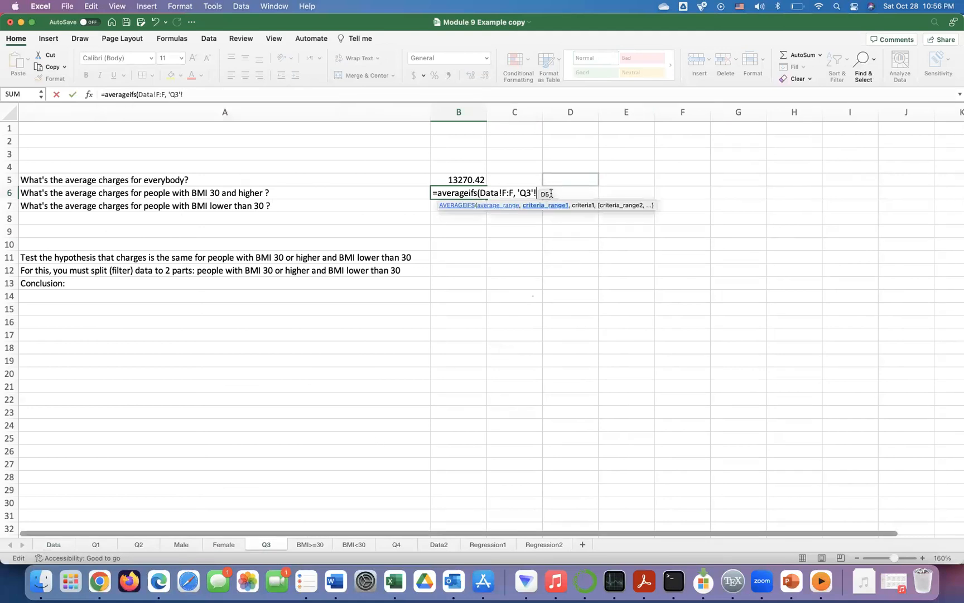
{"action": "left_click", "coordinate": [58, 545]}
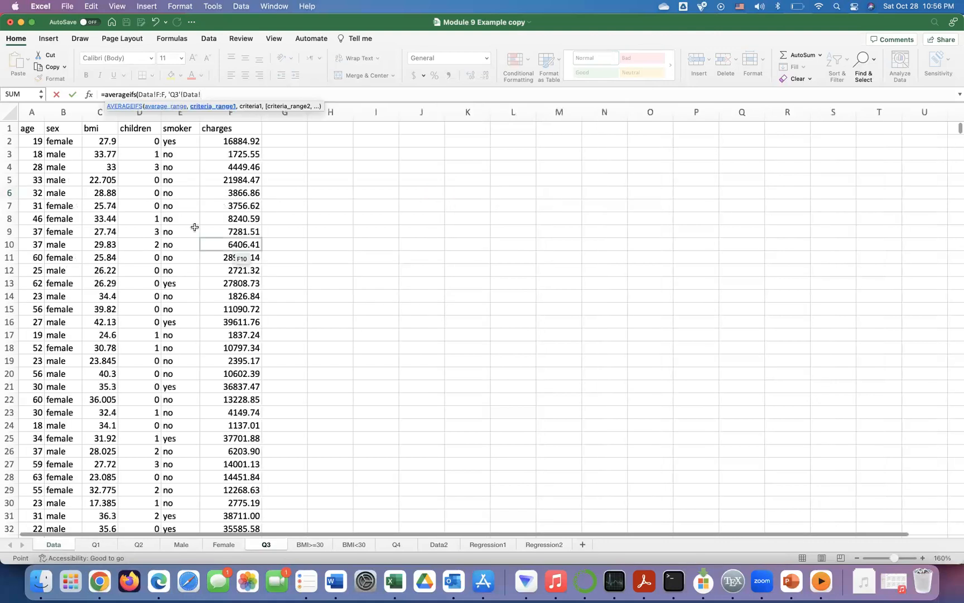
{"action": "left_click", "coordinate": [100, 112]}
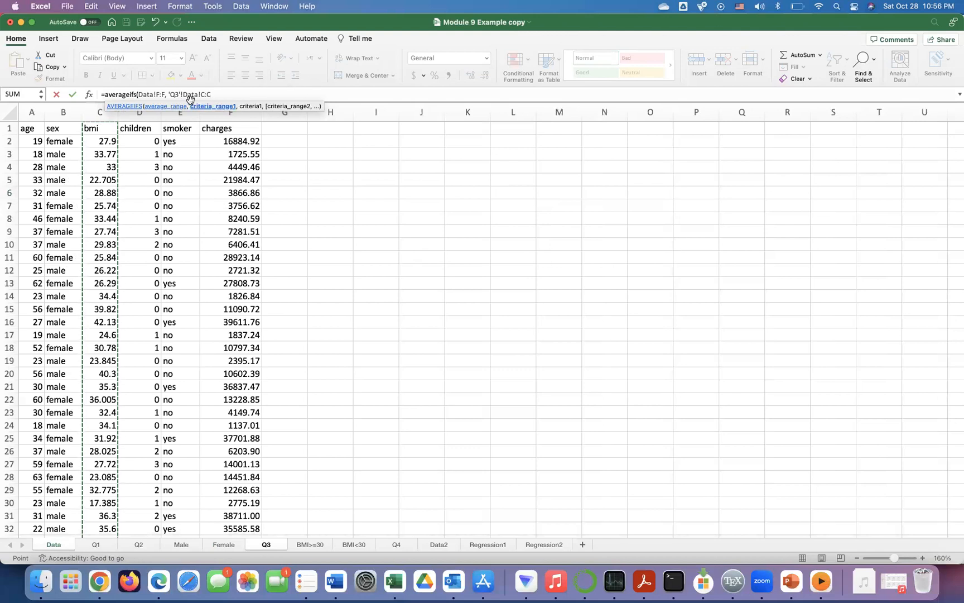
{"action": "left_click", "coordinate": [183, 95]}
{"action": "key", "text": "BackSpace"}
{"action": "key", "text": "BackSpace"}
{"action": "key", "text": "BackSpace"}
{"action": "key", "text": "BackSpace"}
{"action": "key", "text": "BackSpace"}
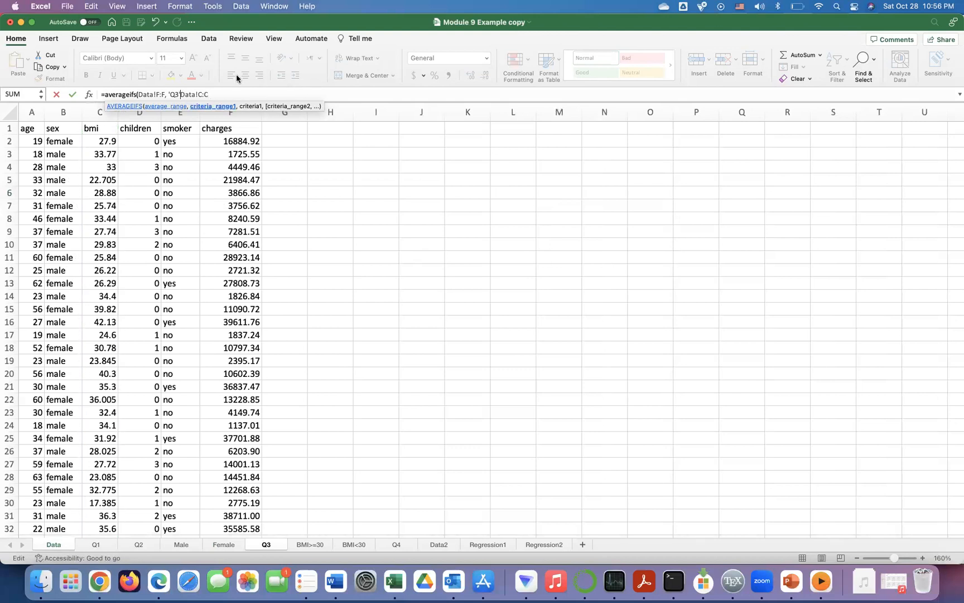
Complete the B6 formula with the criterion ">=30" as =averageifs(Data!F:F, Data!C:C, ">=30")
{"action": "left_click", "coordinate": [212, 90]}
{"action": "type", "text": ", "}
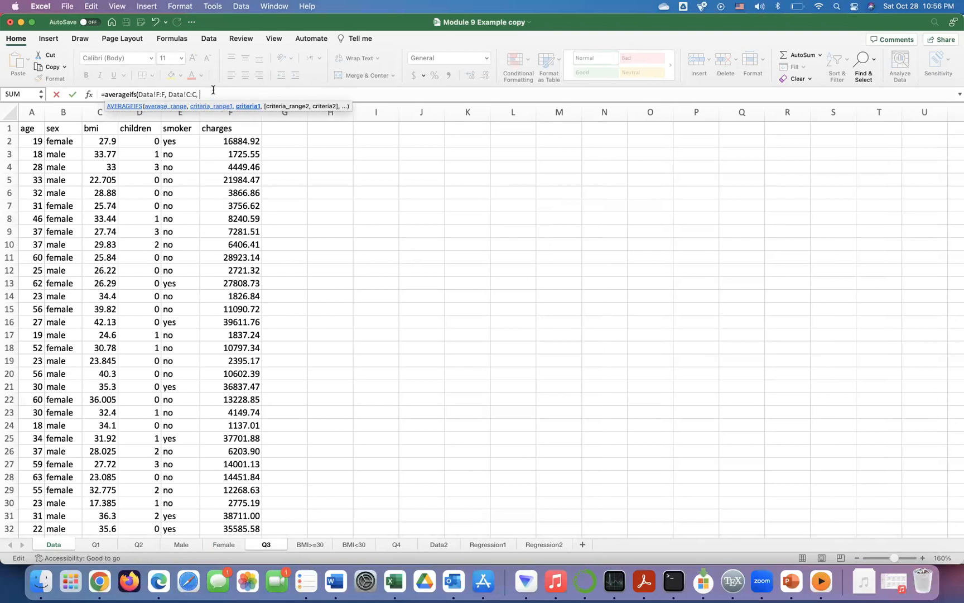
{"action": "type", "text": "\">=30\")"}
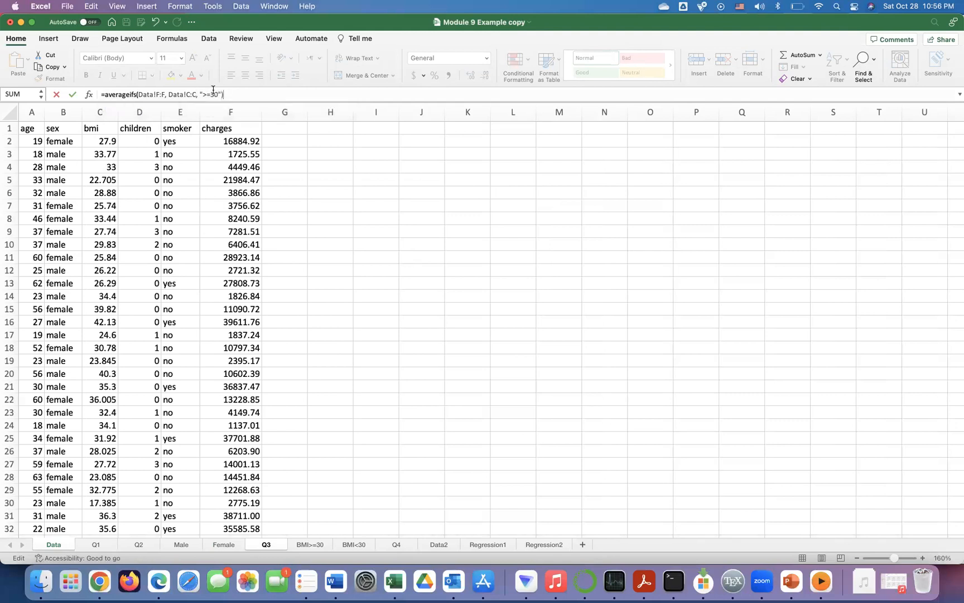
{"action": "key", "text": "Escape"}
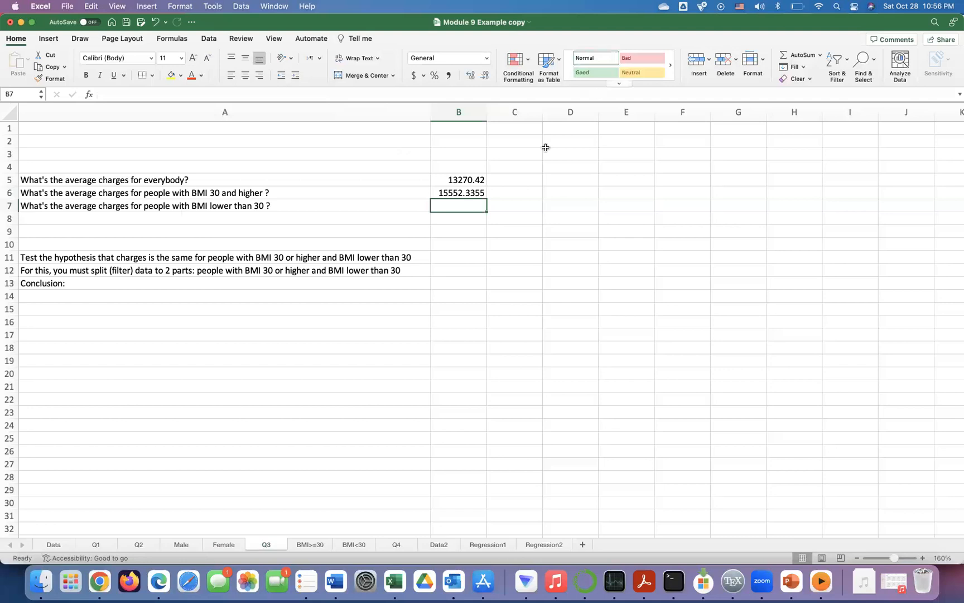
Copy the text of the AVERAGEIFS formula in B6 into B7 for people with BMI lower than 30
{"action": "left_click", "coordinate": [461, 192]}
{"action": "double_click", "coordinate": [461, 192]}
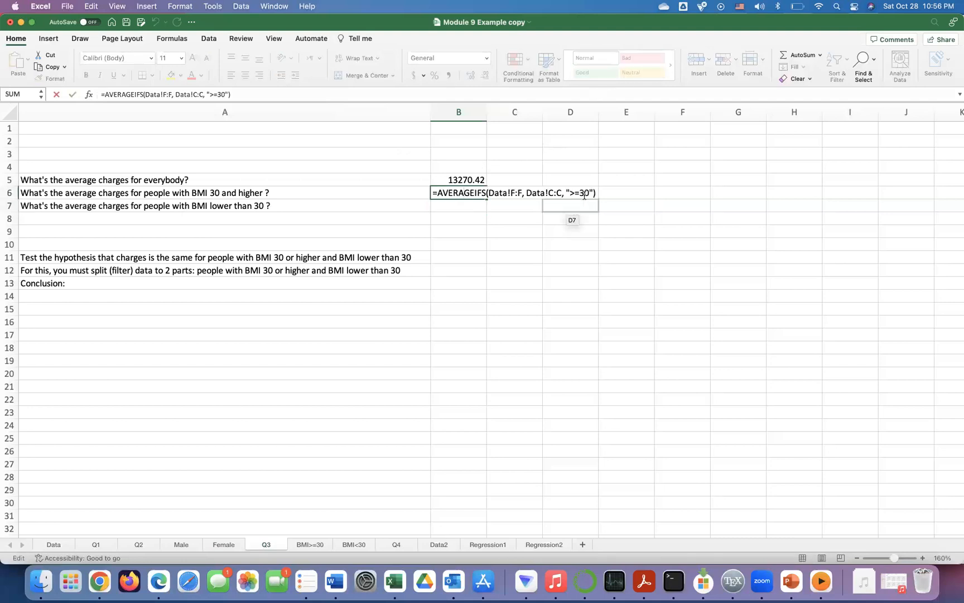
{"action": "left_click_drag", "start_coordinate": [596, 192], "coordinate": [422, 195]}
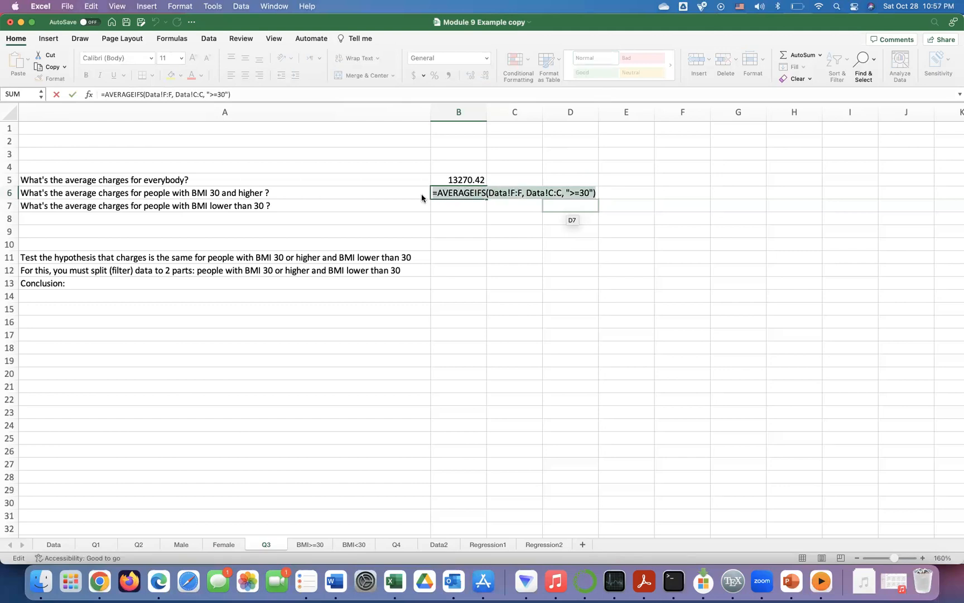
{"action": "key", "text": "super+c"}
{"action": "key", "text": "Return"}
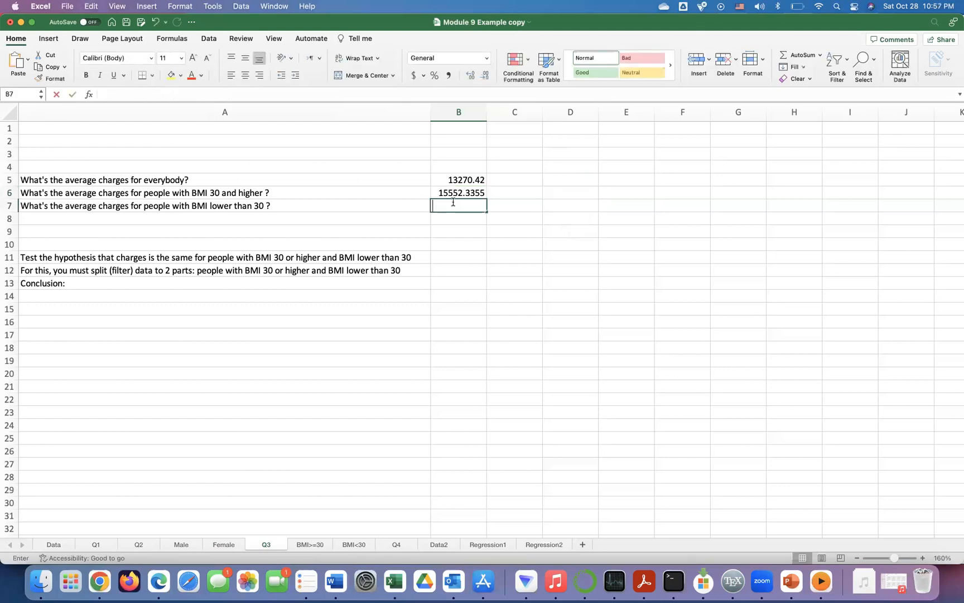
{"action": "key", "text": "super+v"}
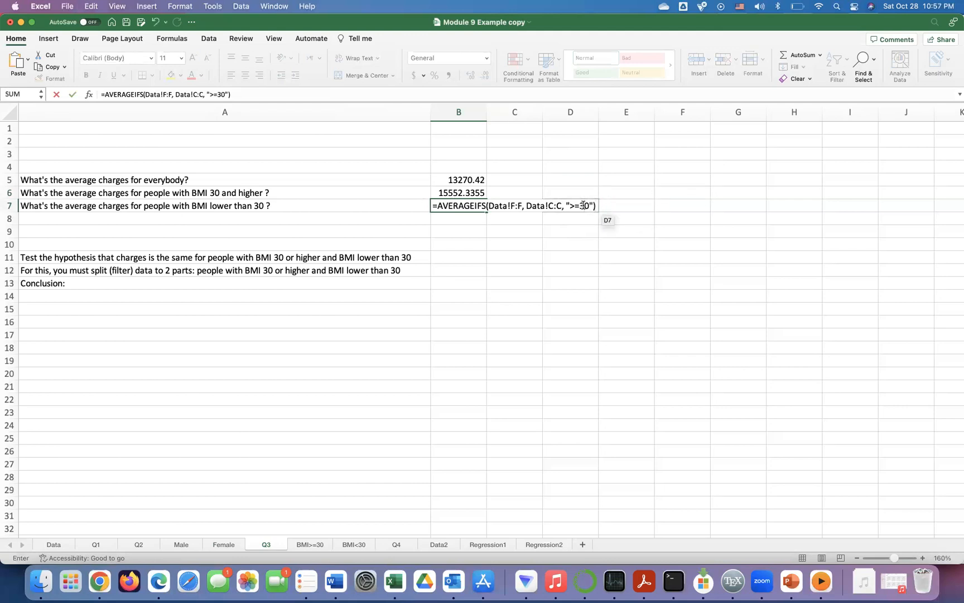
Change the criterion in the B7 formula to "<30"
{"action": "left_click", "coordinate": [584, 205]}
{"action": "key", "text": "Left"}
{"action": "key", "text": "BackSpace"}
{"action": "key", "text": "BackSpace"}
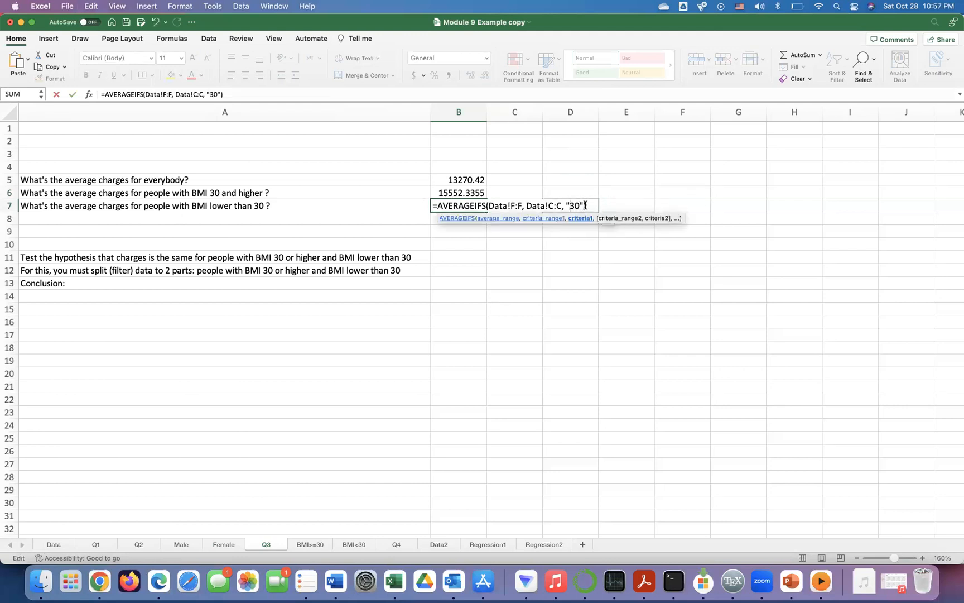
{"action": "type", "text": "<"}
{"action": "key", "text": "Return"}
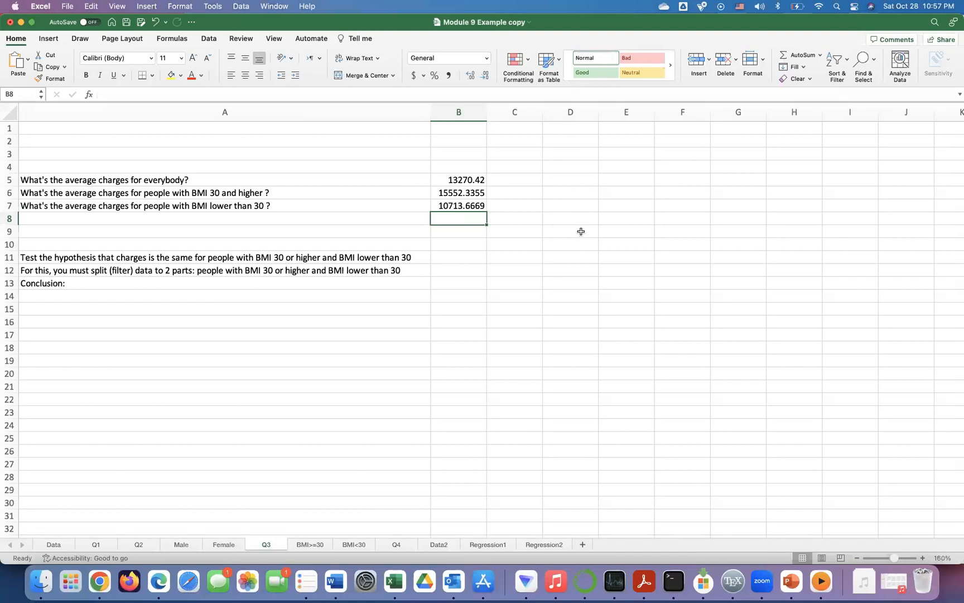
Turn on column filters for the records on the Data sheet
{"action": "left_click", "coordinate": [452, 261]}
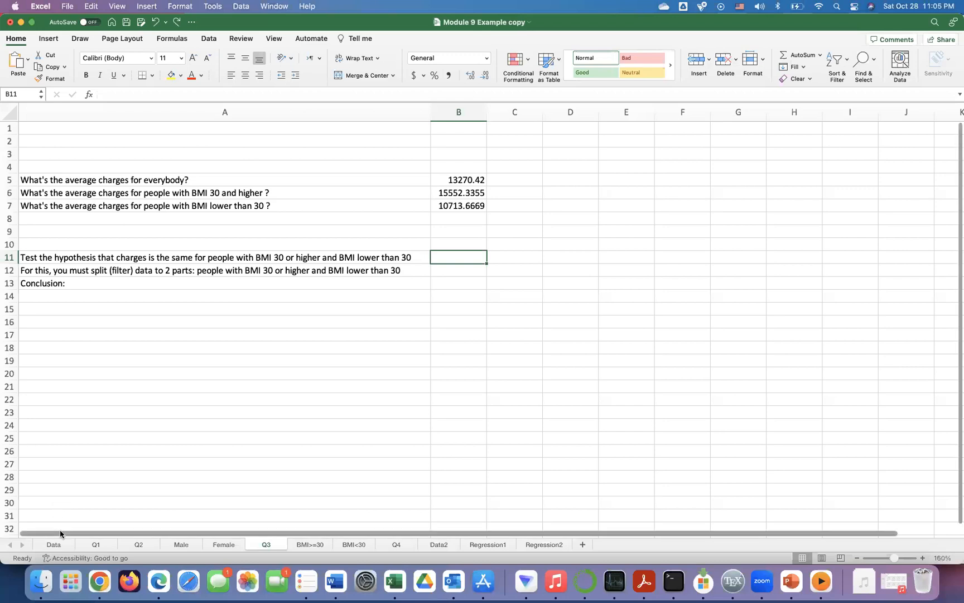
{"action": "left_click", "coordinate": [53, 545]}
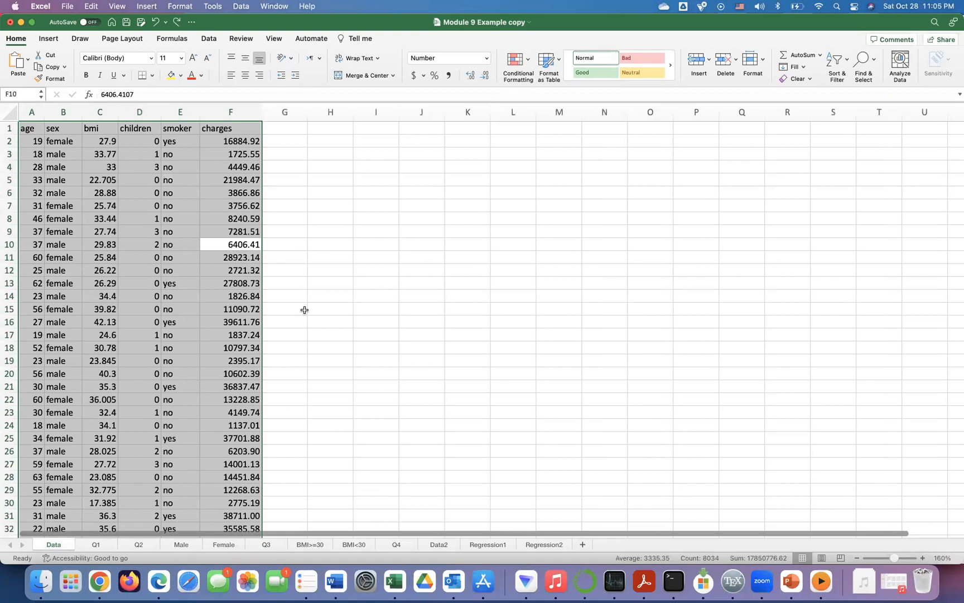
{"action": "left_click", "coordinate": [836, 72]}
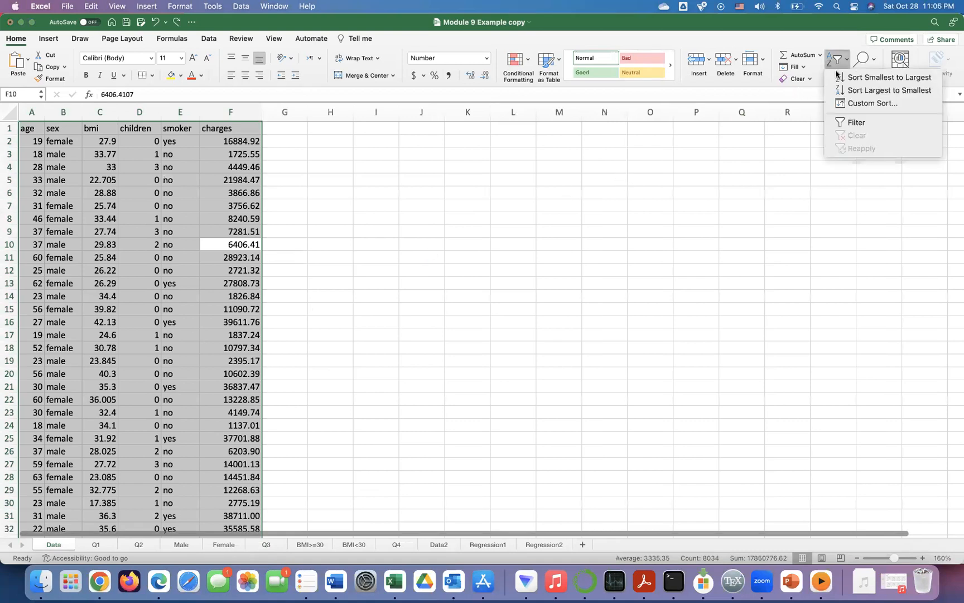
{"action": "left_click", "coordinate": [856, 123]}
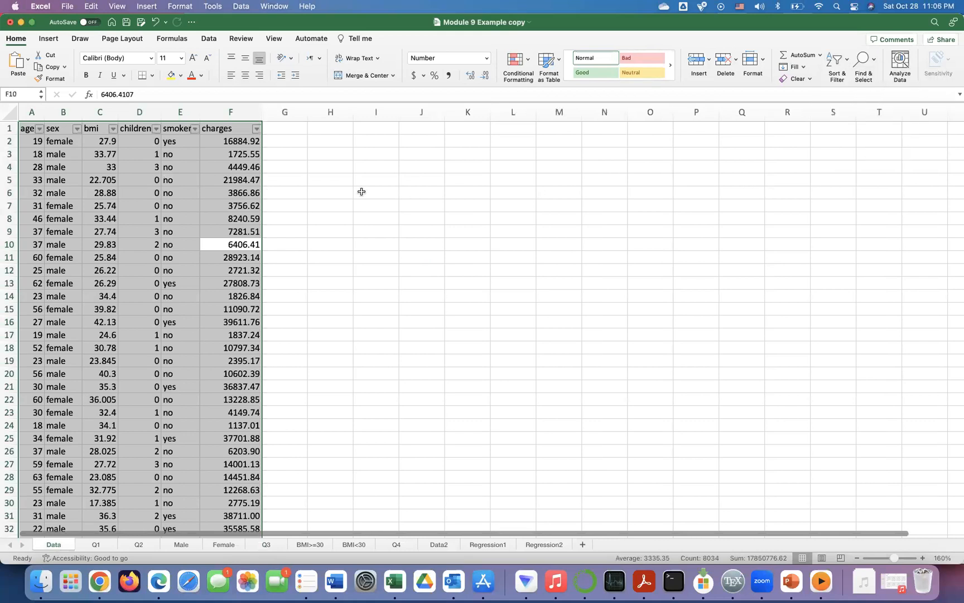
Filter the bmi column on the Data sheet to values greater than or equal to 30
{"action": "left_click", "coordinate": [114, 129]}
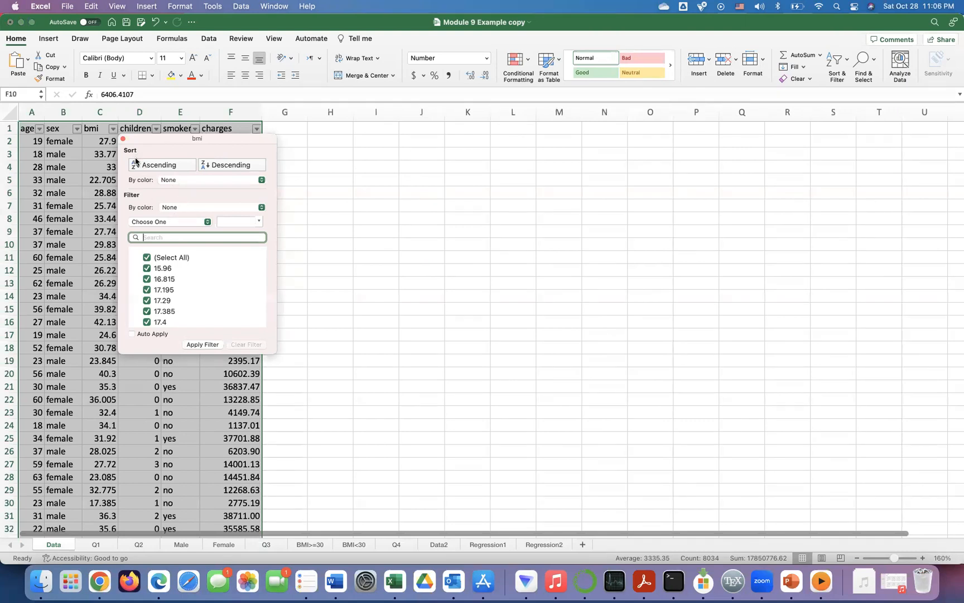
{"action": "left_click", "coordinate": [173, 223]}
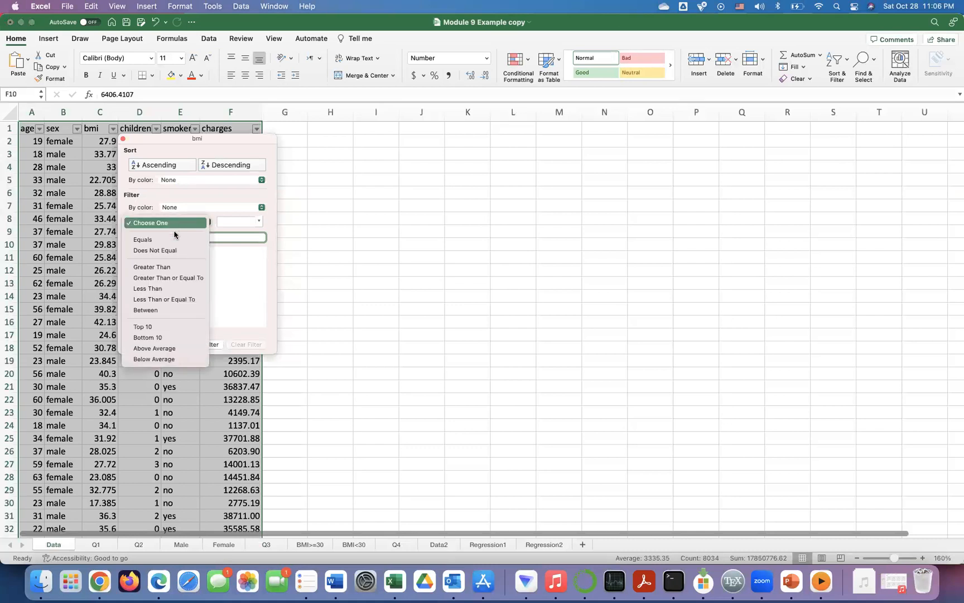
{"action": "left_click", "coordinate": [177, 278]}
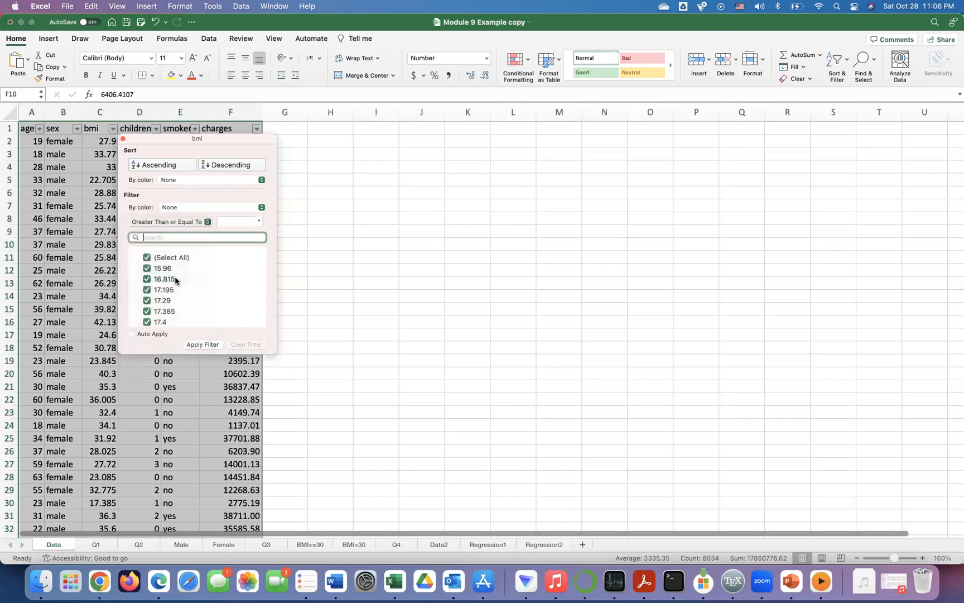
{"action": "type", "text": "30"}
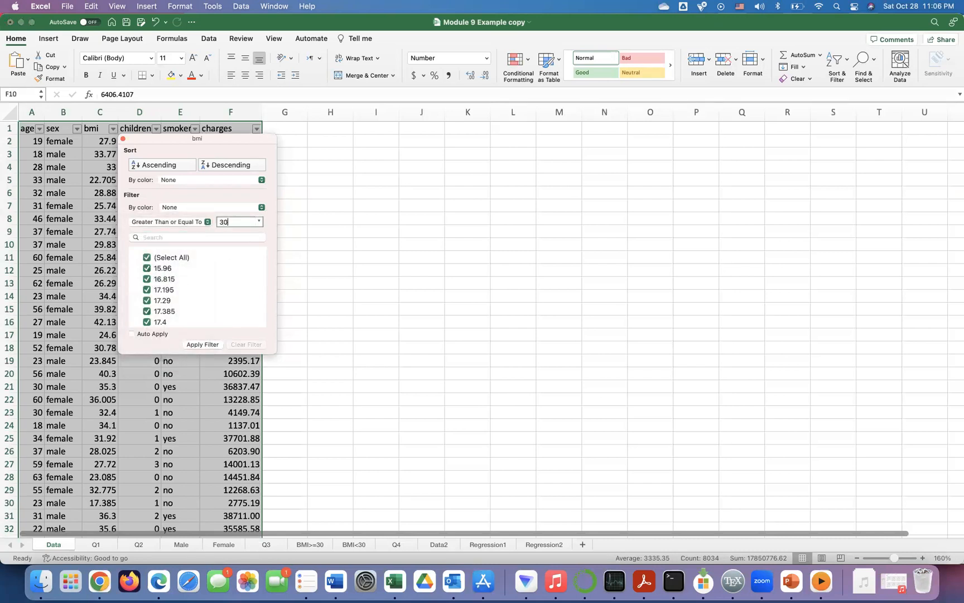
{"action": "left_click", "coordinate": [204, 345]}
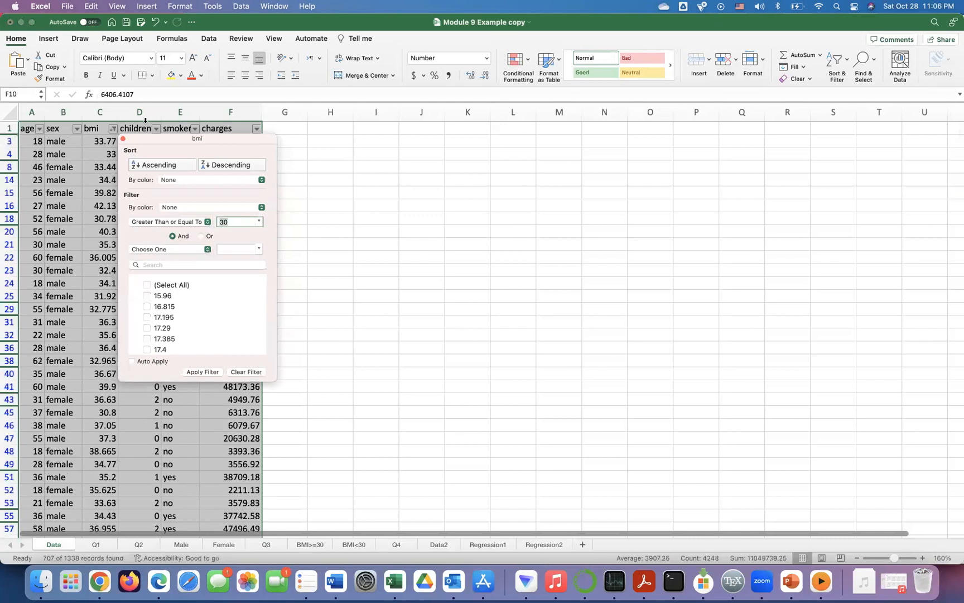
{"action": "left_click", "coordinate": [123, 139]}
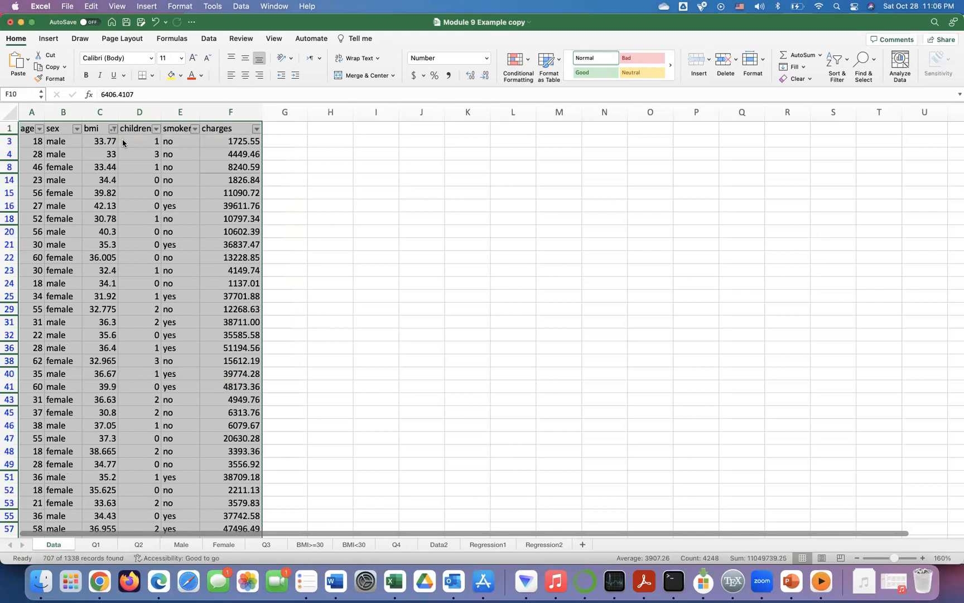
Copy the filtered records with their headers from the Data sheet into the BMI>=30 sheet, starting at A1
{"action": "key", "text": "super+a"}
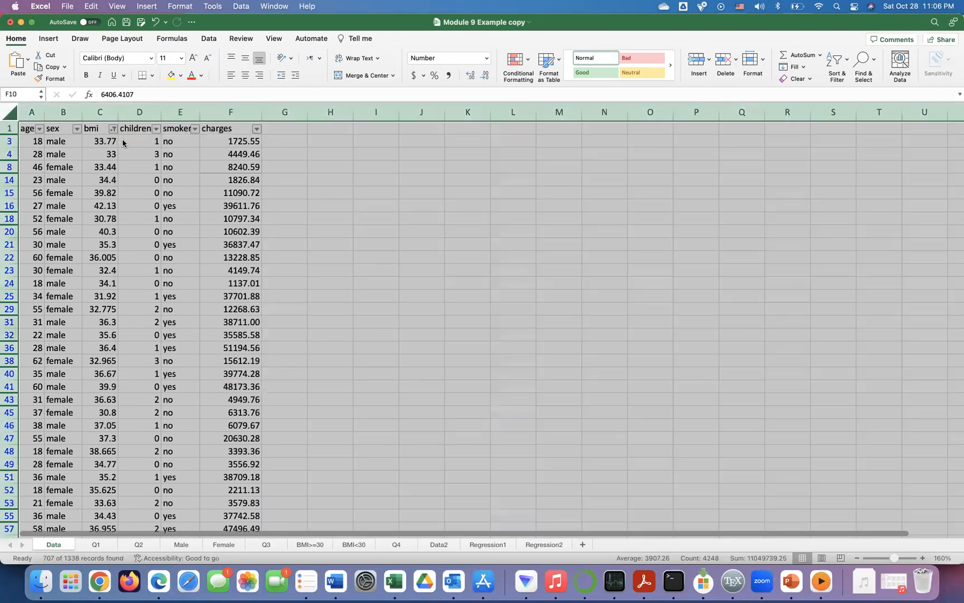
{"action": "left_click", "coordinate": [130, 170]}
{"action": "key", "text": "super+a"}
{"action": "key", "text": "super+c"}
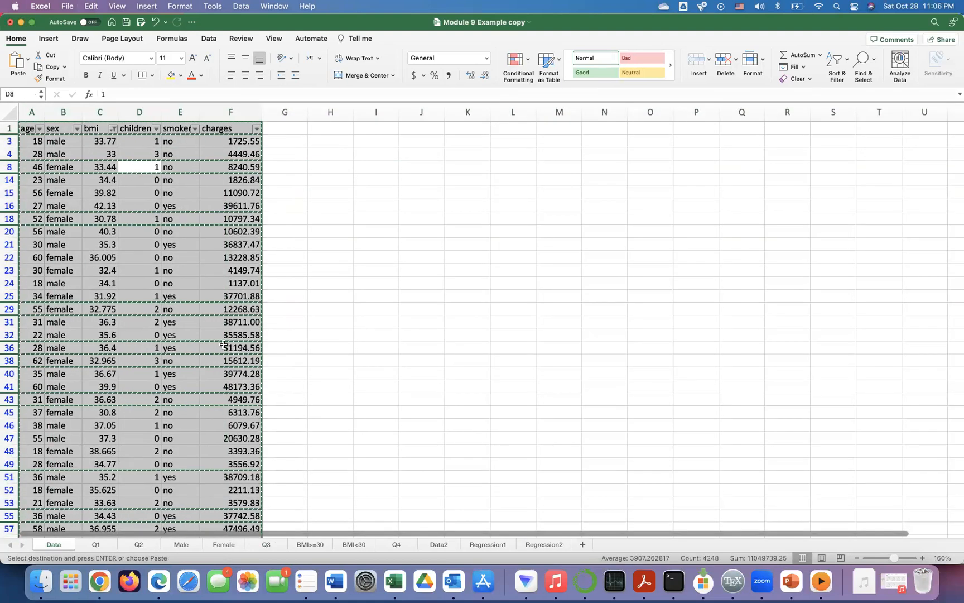
{"action": "left_click", "coordinate": [311, 544]}
{"action": "key", "text": "super+v"}
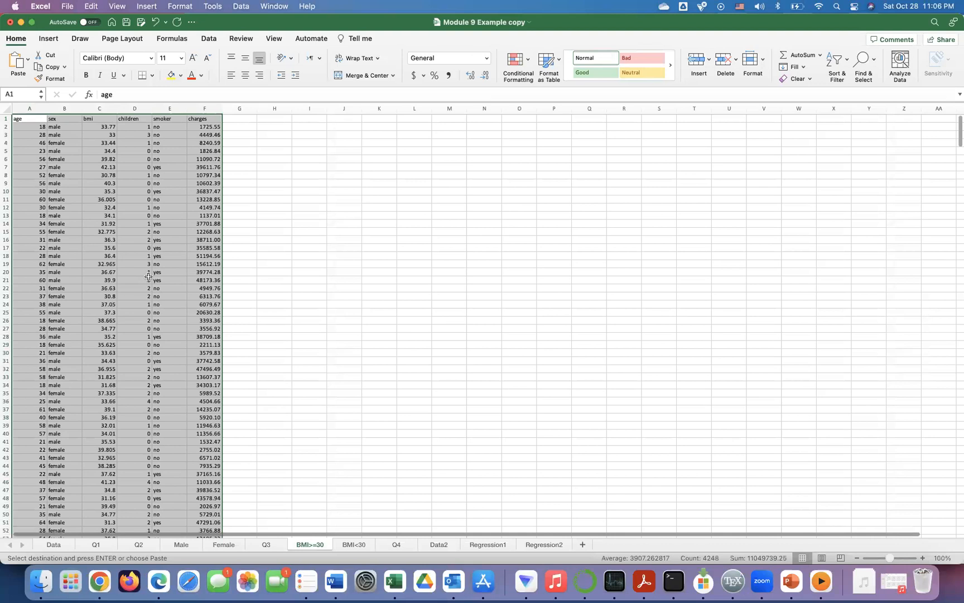
Change the bmi filter on the Data sheet to values less than 30
{"action": "left_click", "coordinate": [52, 544]}
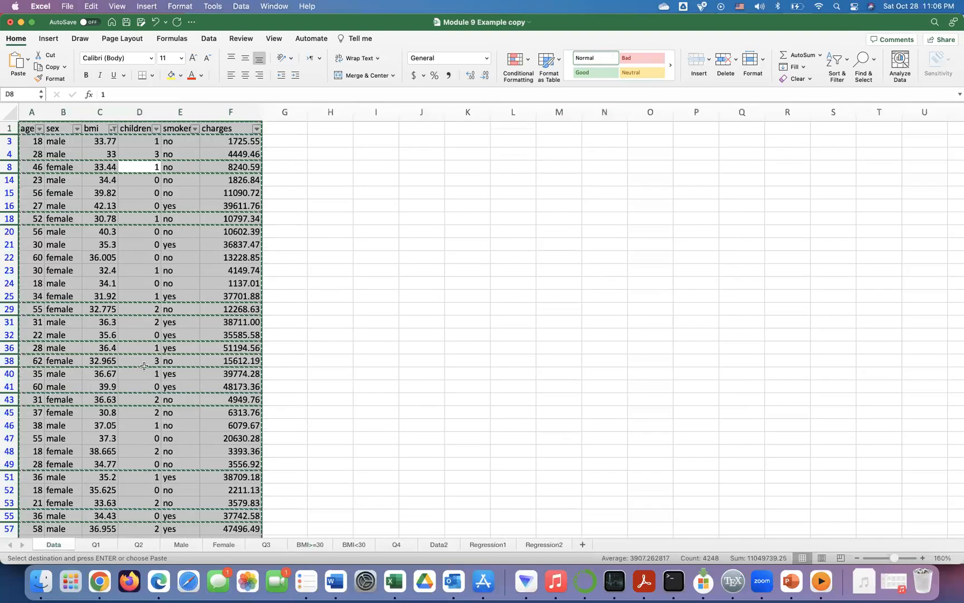
{"action": "left_click", "coordinate": [113, 129]}
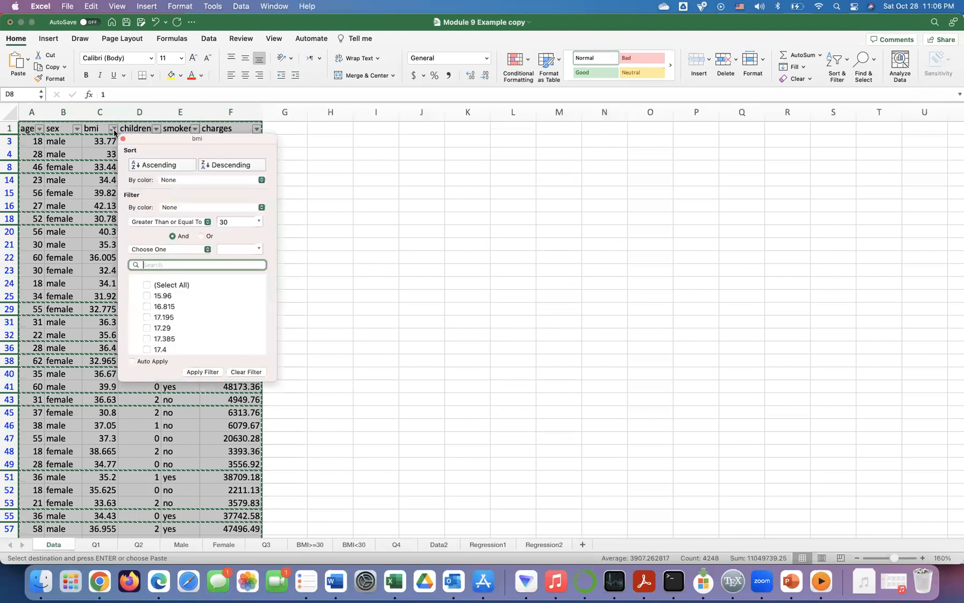
{"action": "left_click", "coordinate": [194, 223]}
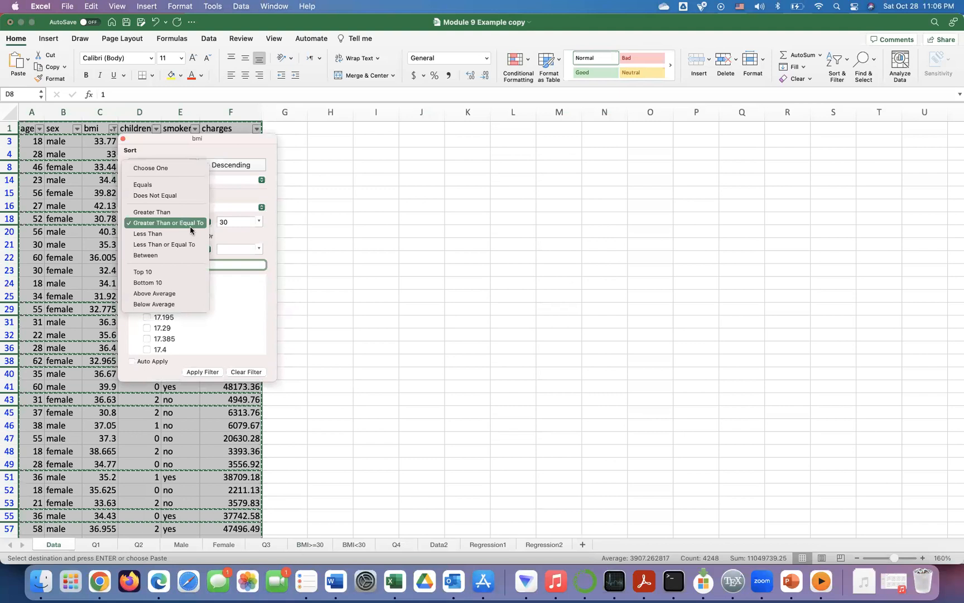
{"action": "left_click", "coordinate": [190, 234]}
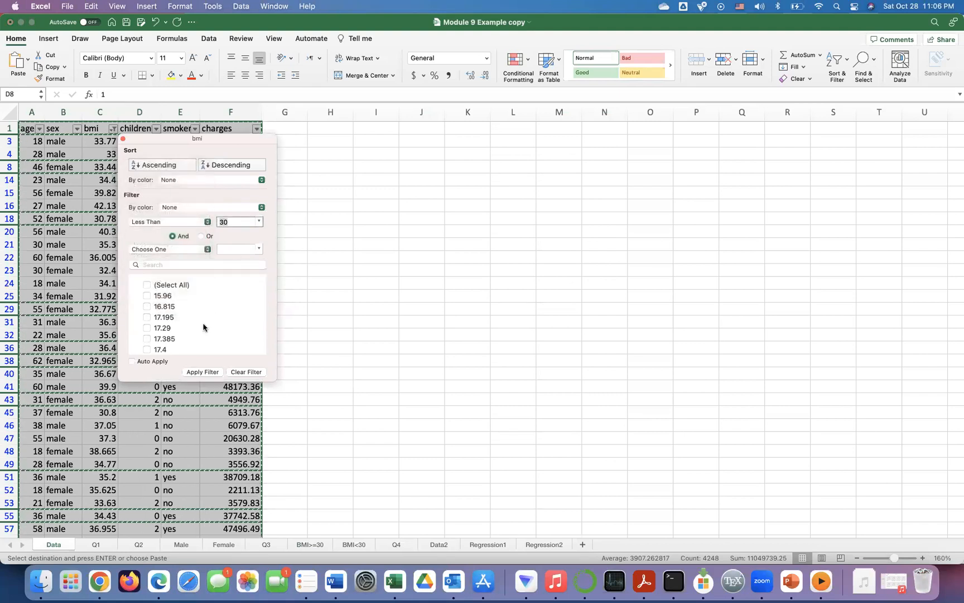
{"action": "left_click", "coordinate": [201, 372]}
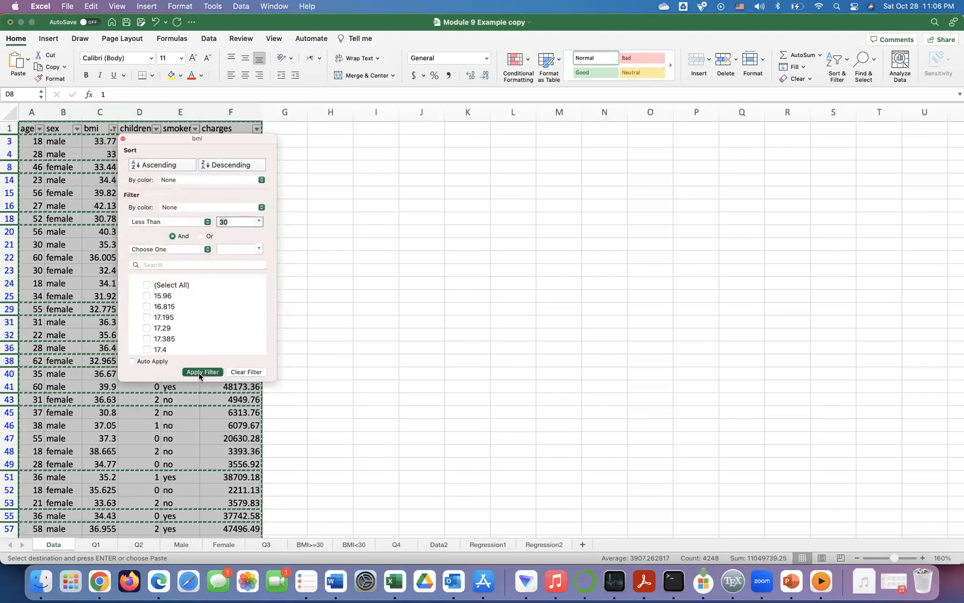
{"action": "left_click", "coordinate": [123, 139]}
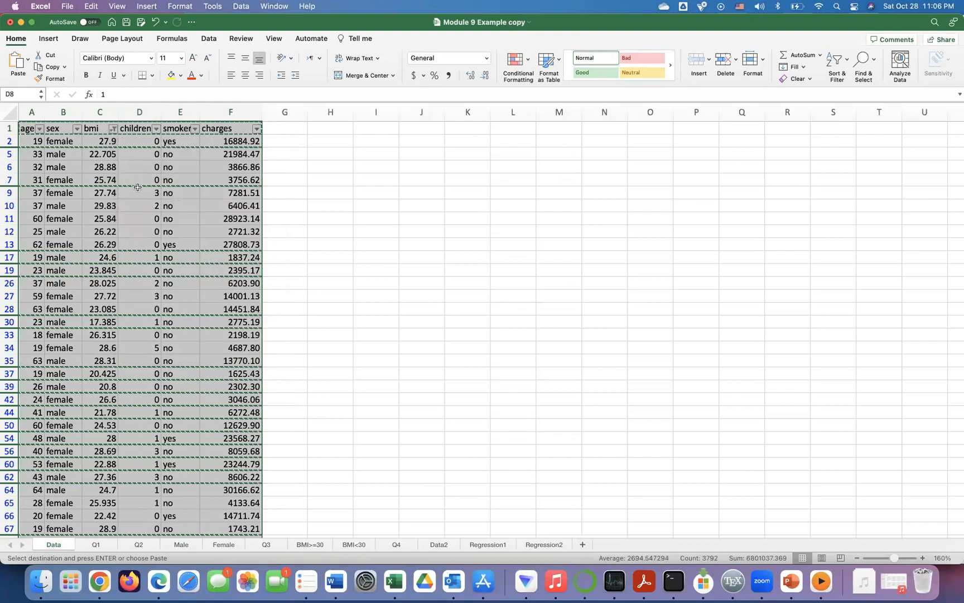
Copy the records with bmi below 30 from the Data sheet into the BMI<30 sheet, starting at A1
{"action": "key", "text": "super+c"}
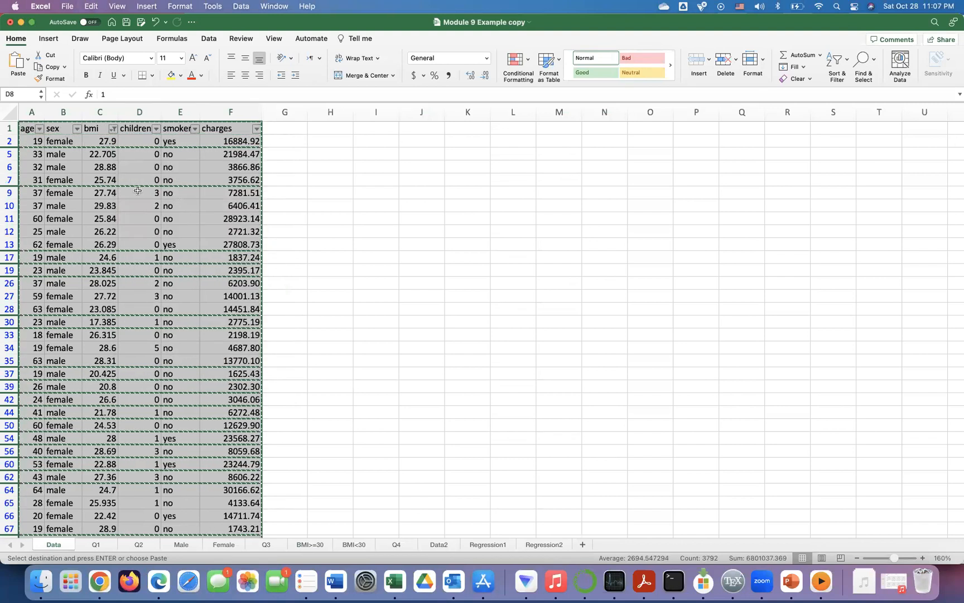
{"action": "left_click", "coordinate": [355, 544]}
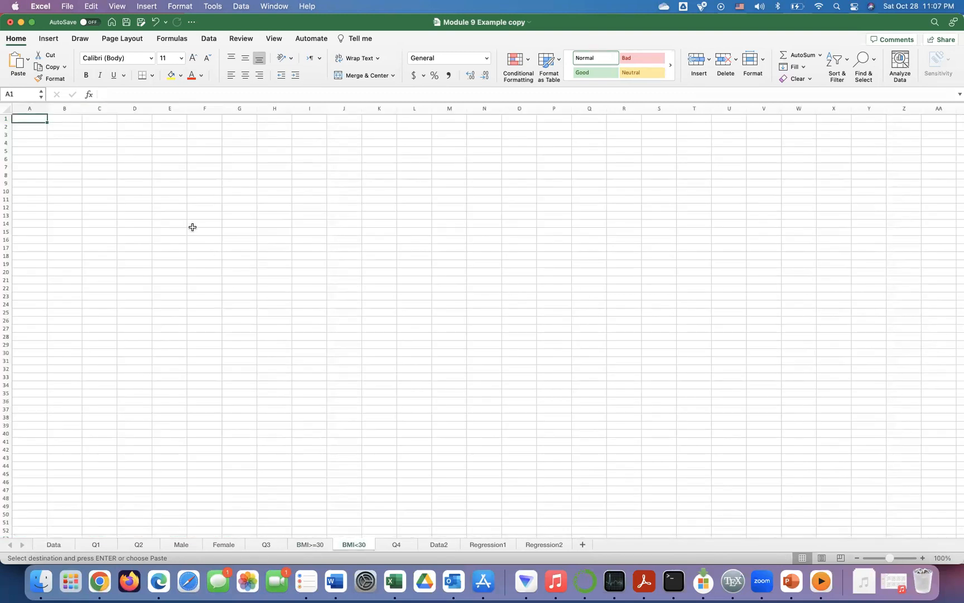
{"action": "key", "text": "super+v"}
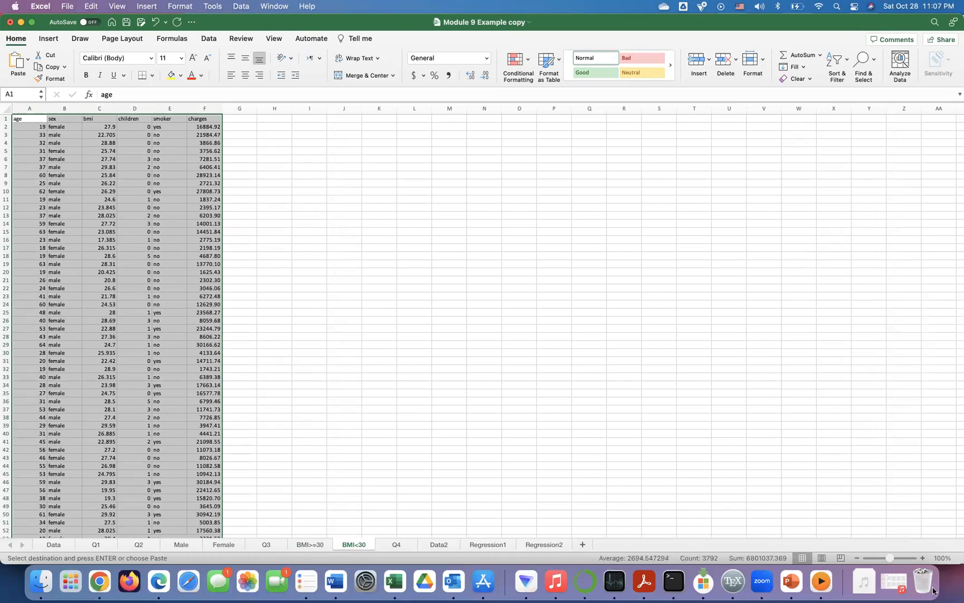
Enlarge the BMI<30 sheet to 160% zoom and return to its first rows and columns
{"action": "left_click", "coordinate": [899, 506]}
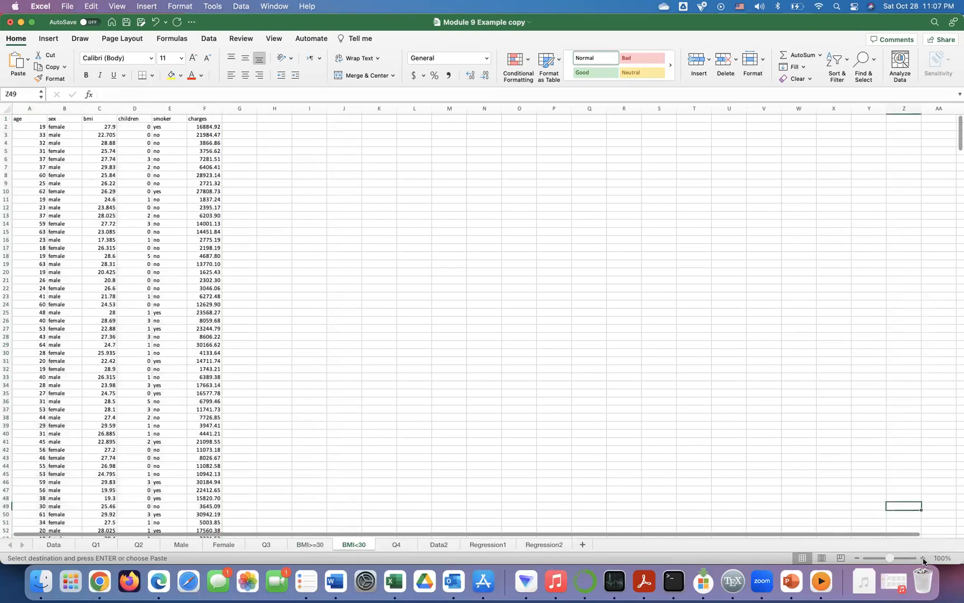
{"action": "left_click", "coordinate": [923, 558]}
{"action": "left_click", "coordinate": [923, 558]}
{"action": "left_click", "coordinate": [924, 558]}
{"action": "left_click", "coordinate": [924, 558]}
{"action": "left_click", "coordinate": [923, 558]}
{"action": "left_click", "coordinate": [923, 558]}
{"action": "scroll", "coordinate": [594, 401], "scroll_direction": "left", "scroll_amount": 10}
{"action": "scroll", "coordinate": [593, 400], "scroll_direction": "up", "scroll_amount": 10}
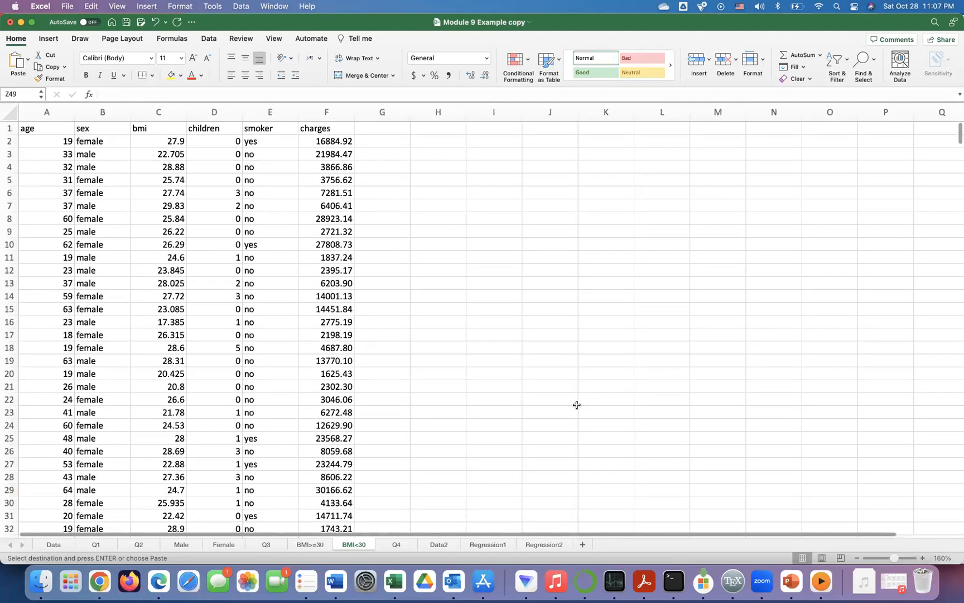
Enlarge the BMI>=30 sheet to 160% zoom and return to its first rows and columns
{"action": "left_click", "coordinate": [309, 545]}
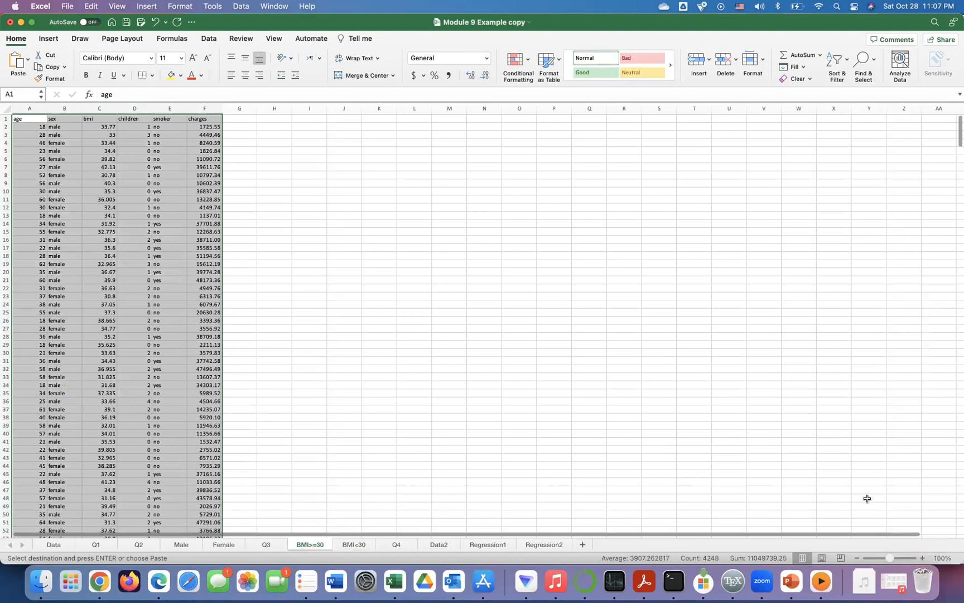
{"action": "left_click", "coordinate": [868, 498]}
{"action": "left_click", "coordinate": [924, 558]}
{"action": "left_click", "coordinate": [924, 558]}
{"action": "left_click", "coordinate": [924, 558]}
{"action": "left_click", "coordinate": [924, 558]}
{"action": "left_click", "coordinate": [924, 558]}
{"action": "left_click", "coordinate": [924, 558]}
{"action": "scroll", "coordinate": [479, 383], "scroll_direction": "left", "scroll_amount": 4}
{"action": "scroll", "coordinate": [479, 384], "scroll_direction": "up", "scroll_amount": 1}
{"action": "scroll", "coordinate": [479, 383], "scroll_direction": "left", "scroll_amount": 4}
{"action": "scroll", "coordinate": [479, 383], "scroll_direction": "up", "scroll_amount": 5}
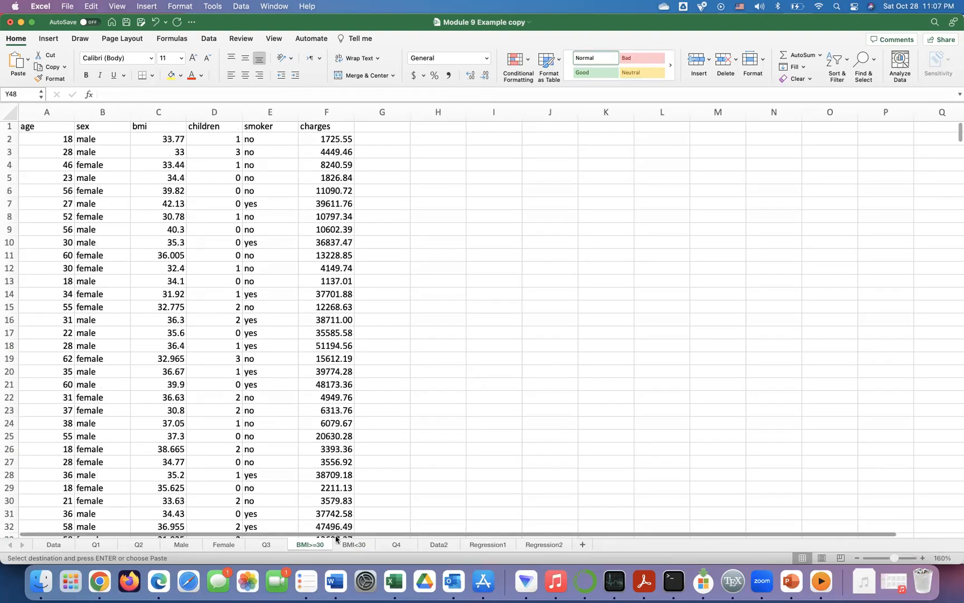
Enter the formula =ttest('BMI>=30'!F:F, 'BMI<30'!F:F, 2,2) in B11 of the Q3 sheet to compare both groups' charges
{"action": "left_click", "coordinate": [266, 545]}
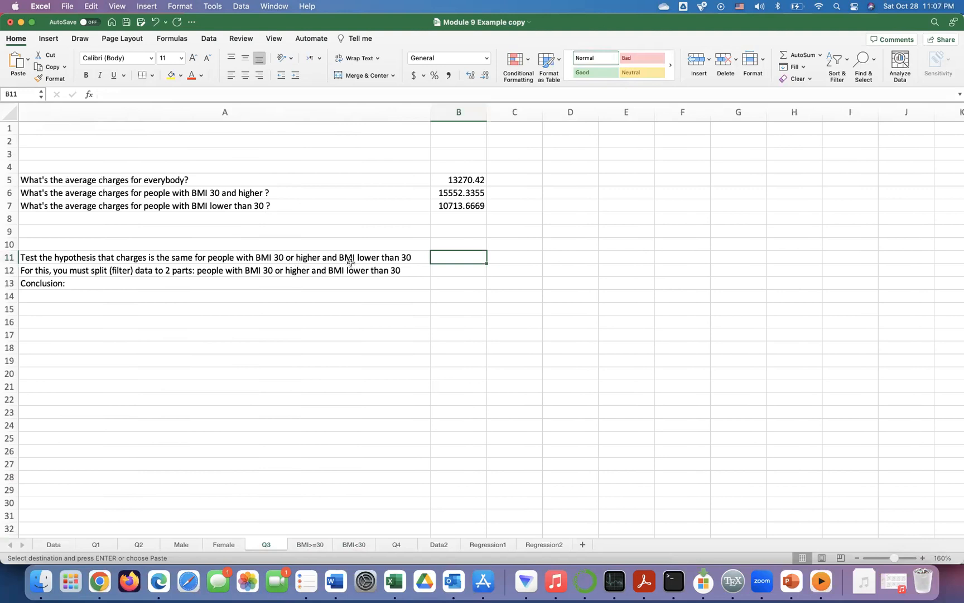
{"action": "type", "text": "=ttest"}
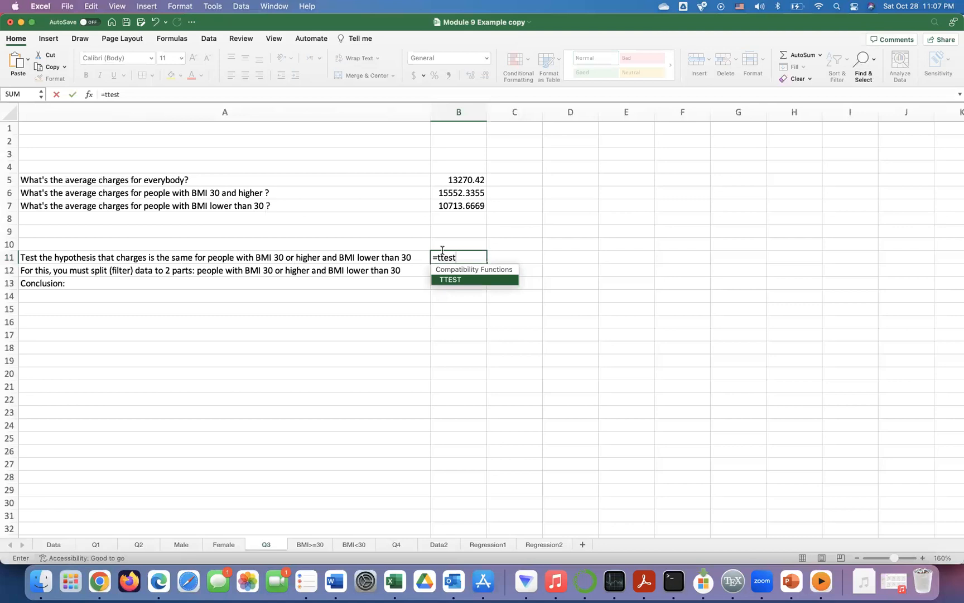
{"action": "type", "text": "("}
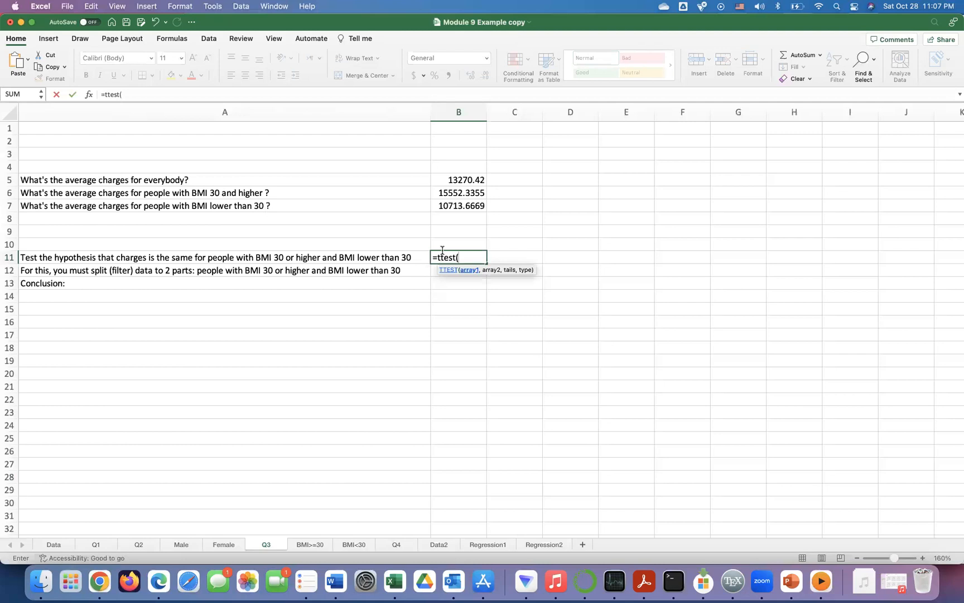
{"action": "left_click", "coordinate": [318, 545]}
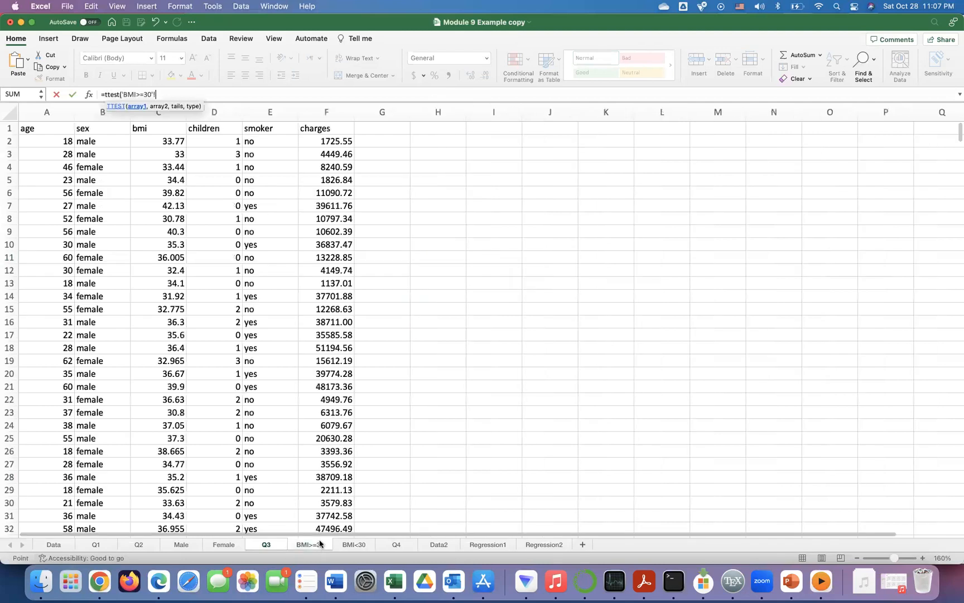
{"action": "left_click", "coordinate": [324, 111]}
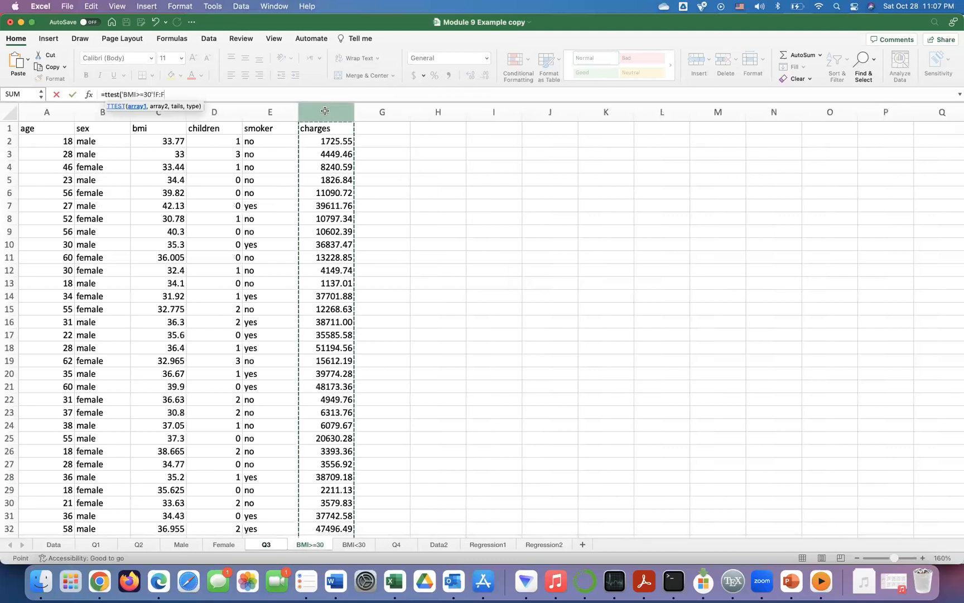
{"action": "type", "text": ","}
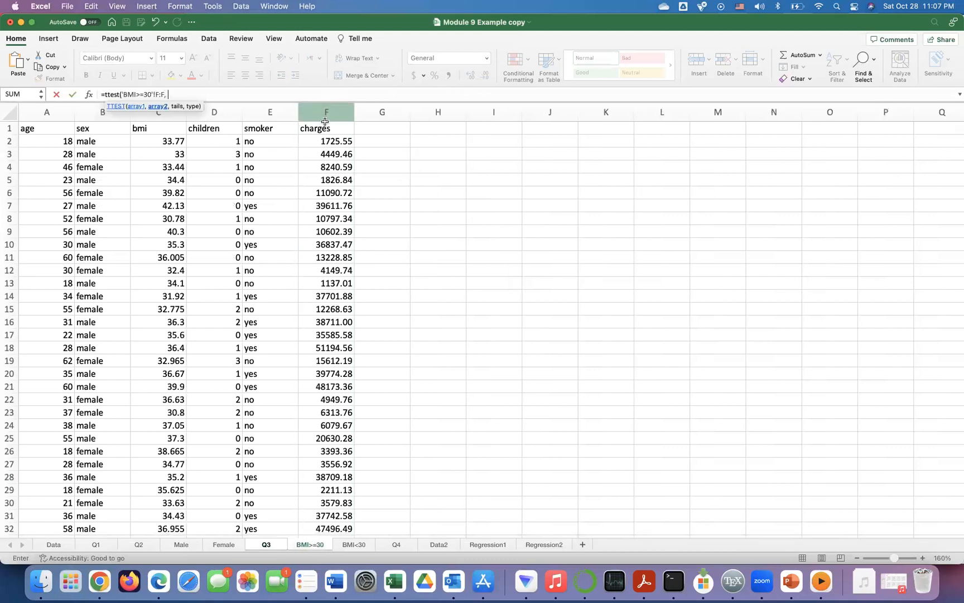
{"action": "left_click", "coordinate": [354, 545]}
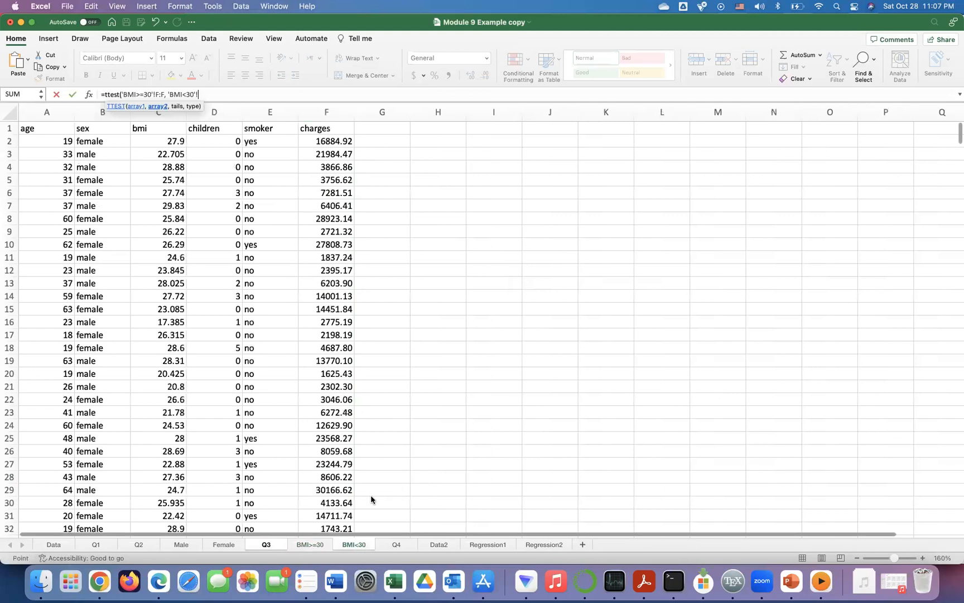
{"action": "left_click", "coordinate": [327, 112]}
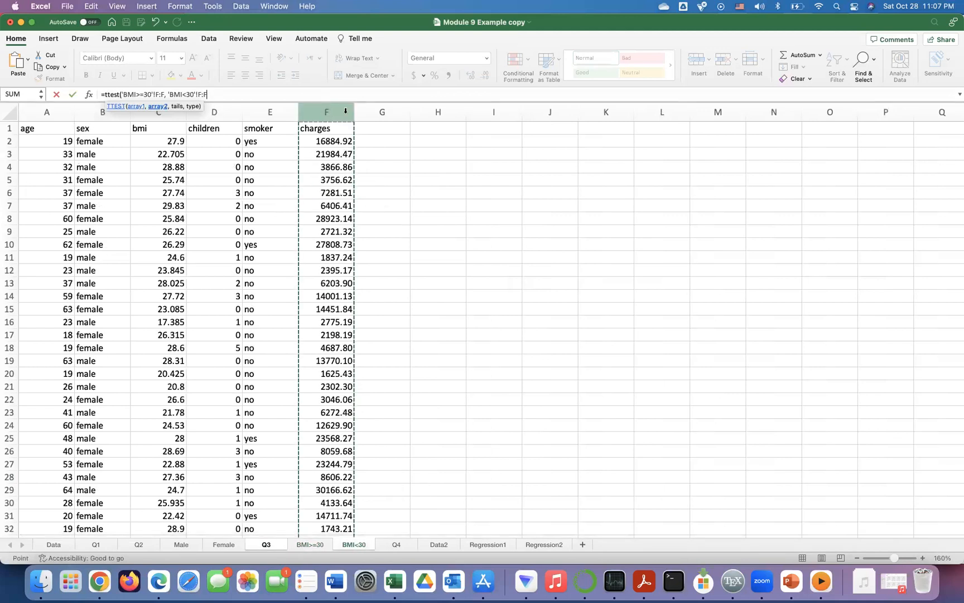
{"action": "type", "text": ", 2,2)"}
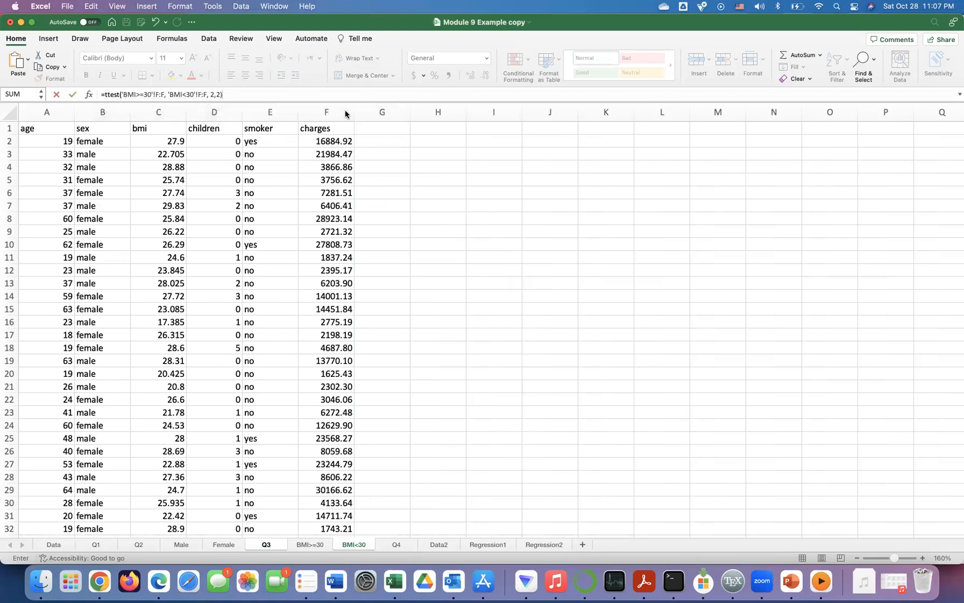
{"action": "key", "text": "Return"}
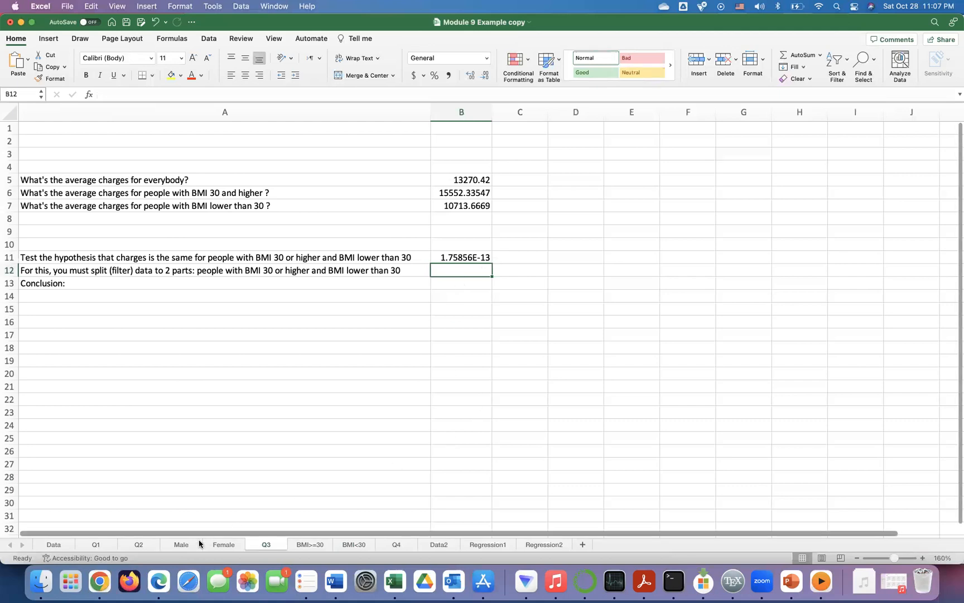
Copy the two conclusion lines in B13:B14 of the Q2 sheet into B12:B13 of the Q3 sheet
{"action": "left_click", "coordinate": [143, 545]}
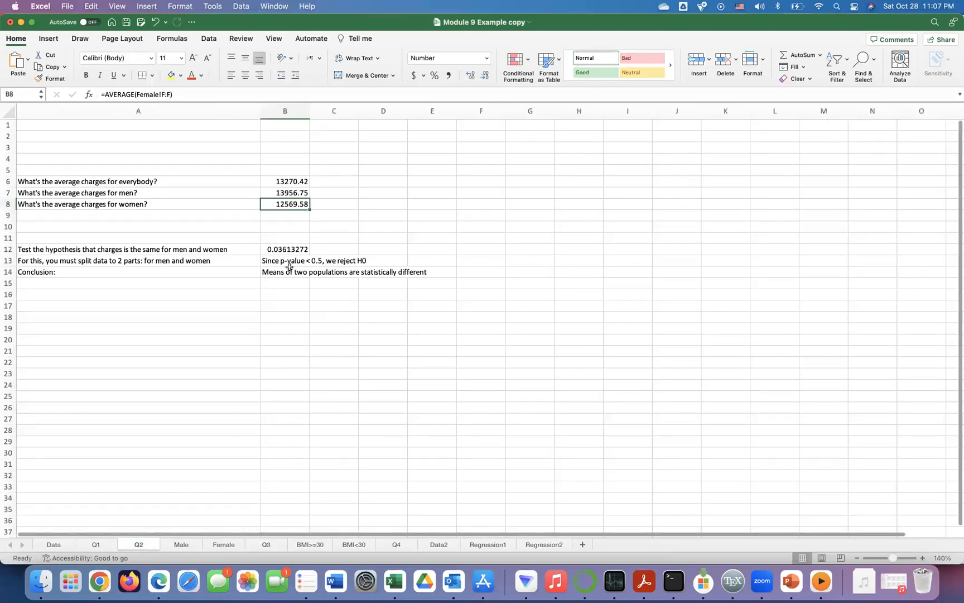
{"action": "left_click_drag", "start_coordinate": [284, 261], "coordinate": [284, 272]}
{"action": "key", "text": "super+c"}
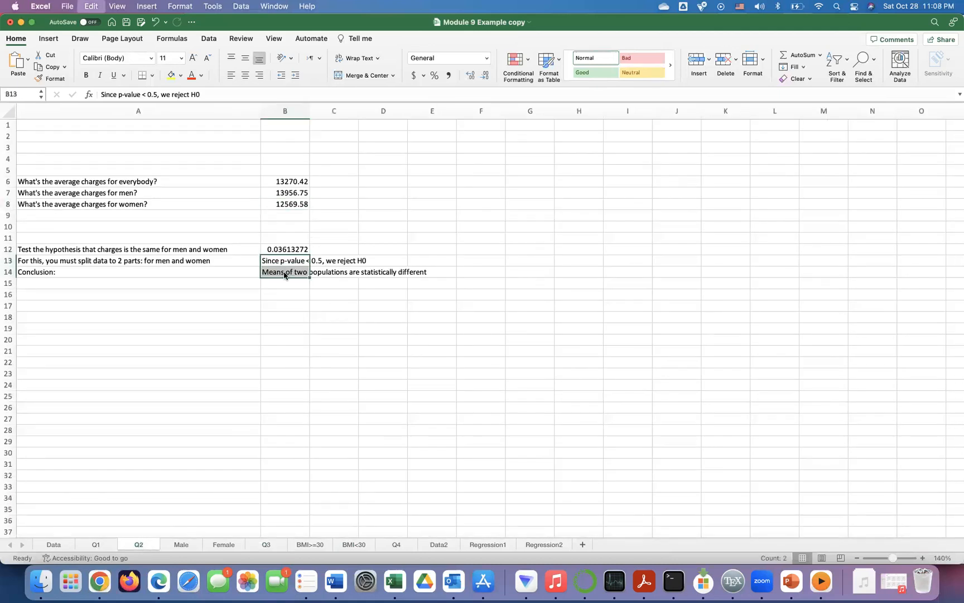
{"action": "left_click", "coordinate": [266, 544]}
{"action": "key", "text": "super+v"}
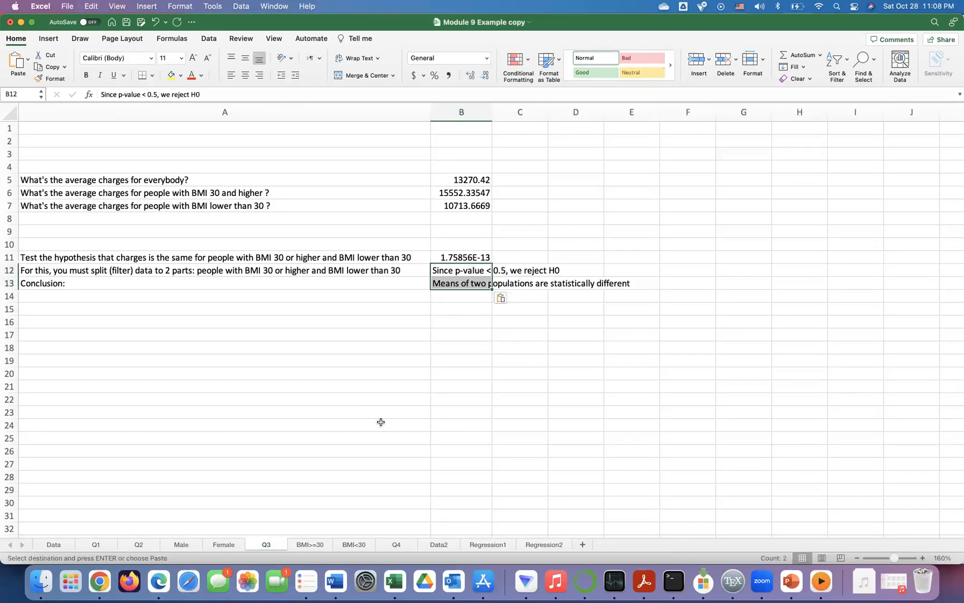
Examine the data-cleaning instructions on Q4, the Data2 sheet, and the prediction tasks on Regression1 and Regression2
{"action": "left_click", "coordinate": [380, 422]}
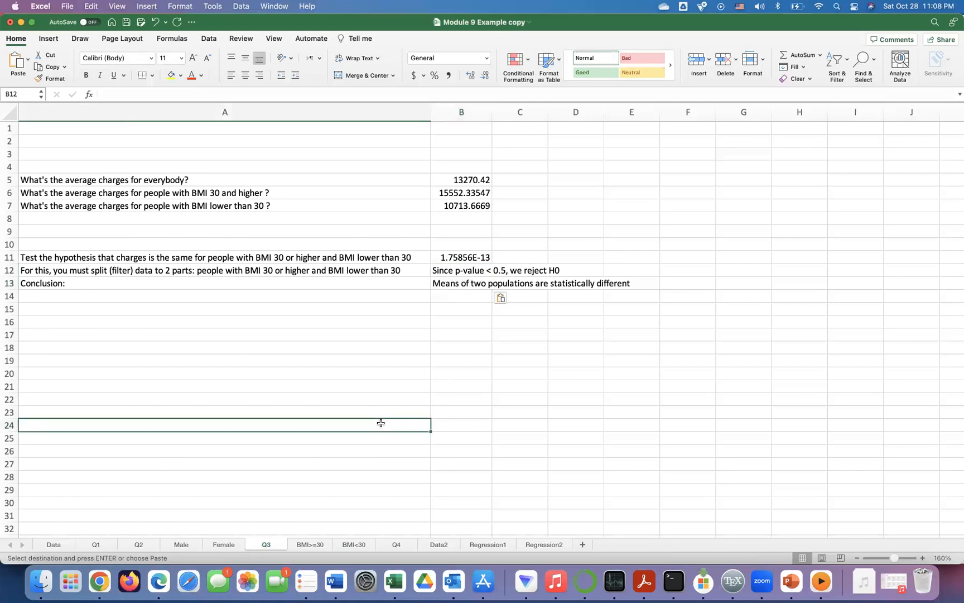
{"action": "left_click", "coordinate": [399, 545]}
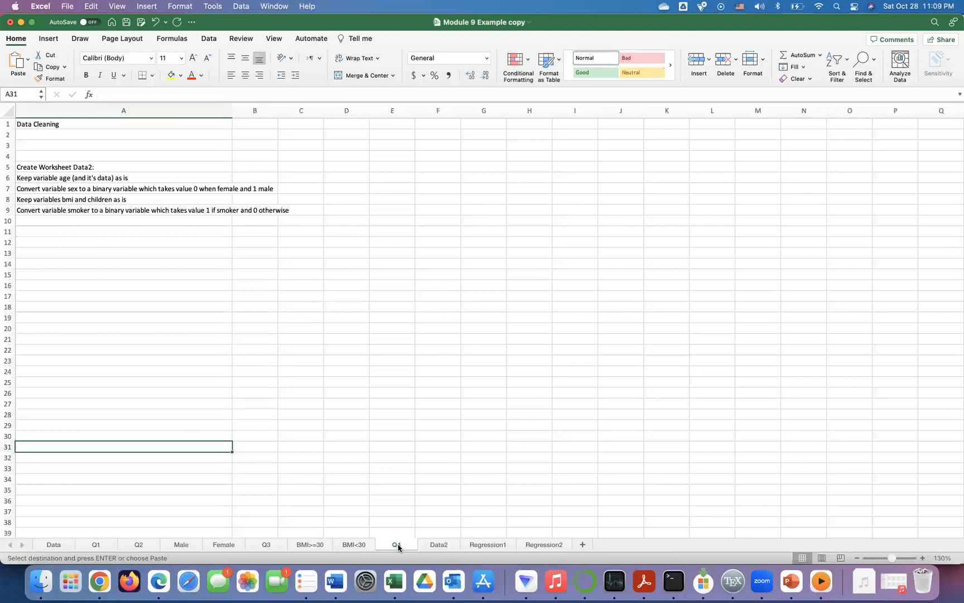
{"action": "left_click", "coordinate": [438, 545]}
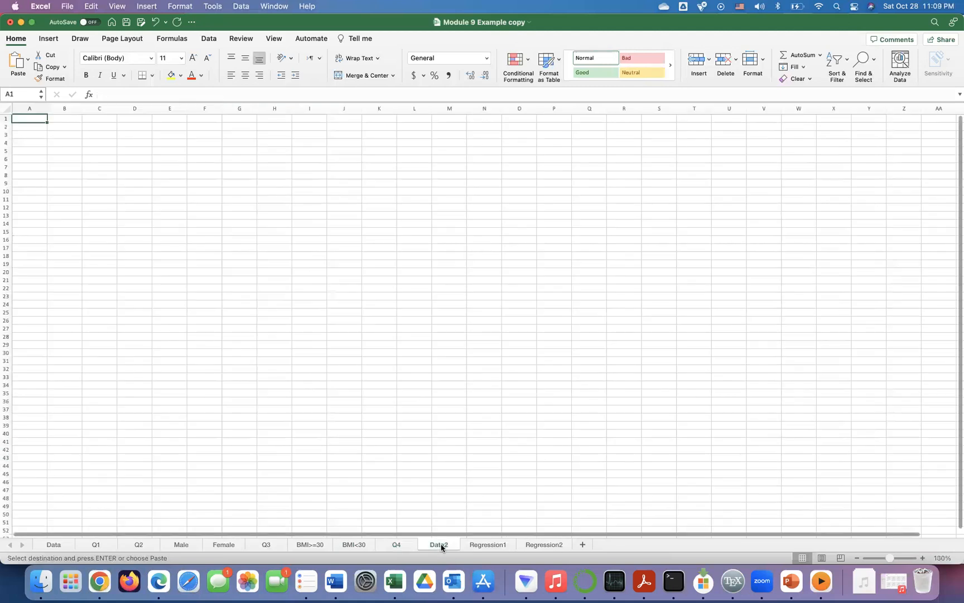
{"action": "left_click", "coordinate": [401, 542]}
{"action": "left_click", "coordinate": [496, 545]}
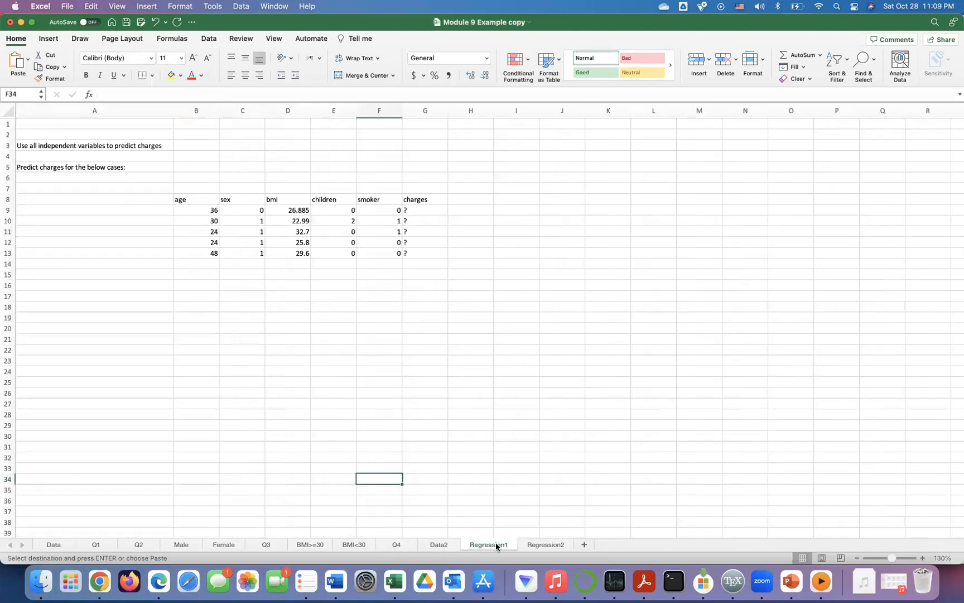
{"action": "left_click", "coordinate": [547, 545]}
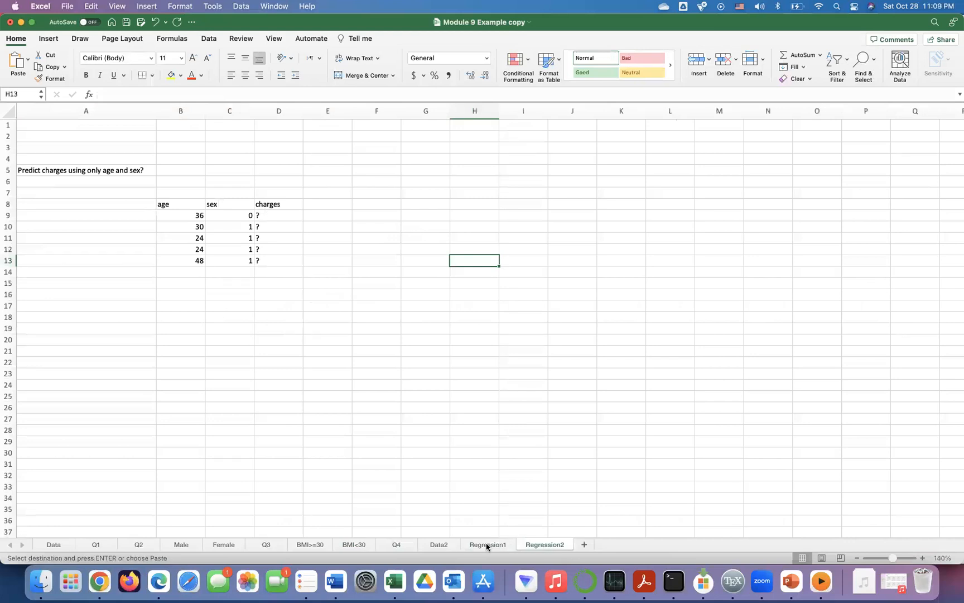
{"action": "left_click", "coordinate": [486, 544]}
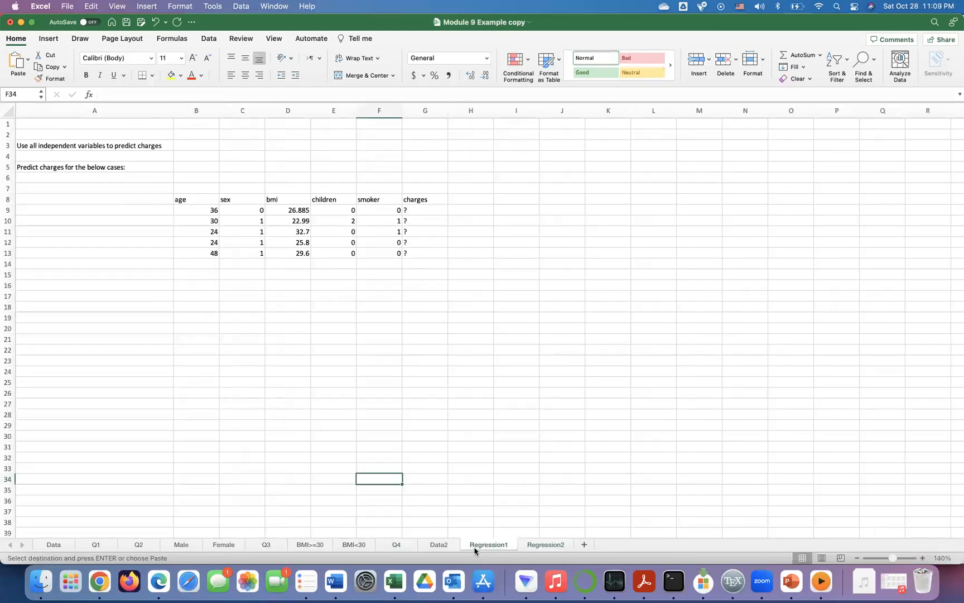
{"action": "left_click", "coordinate": [438, 546]}
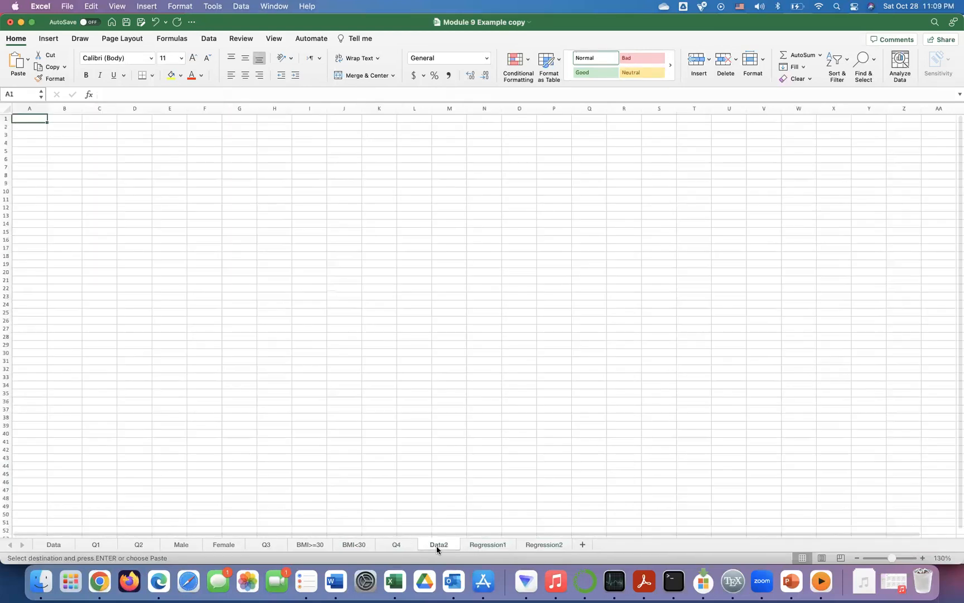
Remove the filter from the table on the Data sheet so that all records are shown
{"action": "left_click", "coordinate": [54, 545]}
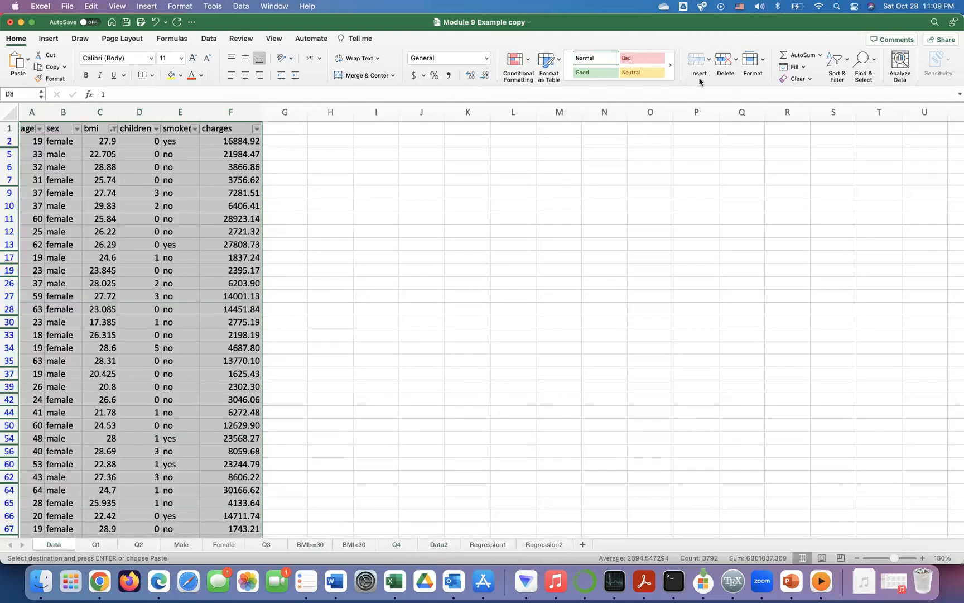
{"action": "left_click", "coordinate": [835, 77]}
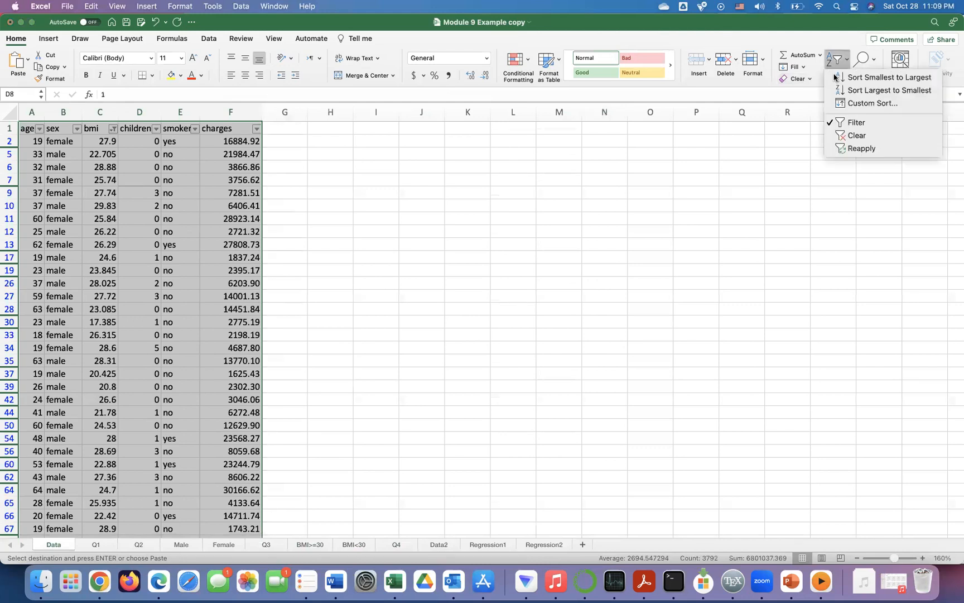
{"action": "left_click", "coordinate": [846, 123]}
{"action": "left_click", "coordinate": [235, 246]}
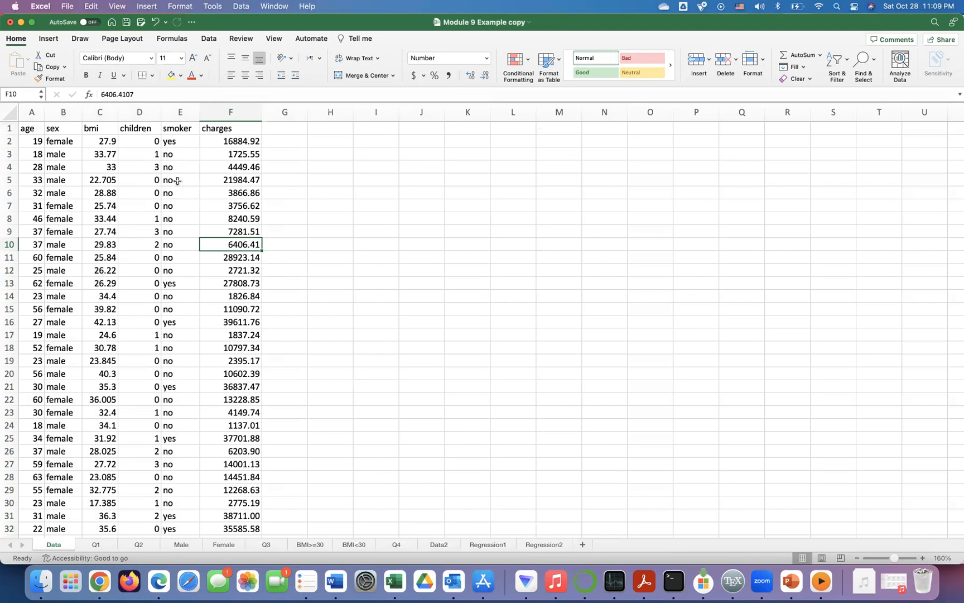
Go to the Q4 sheet with the data-cleaning instructions and enlarge it to 150% zoom
{"action": "left_click", "coordinate": [397, 545]}
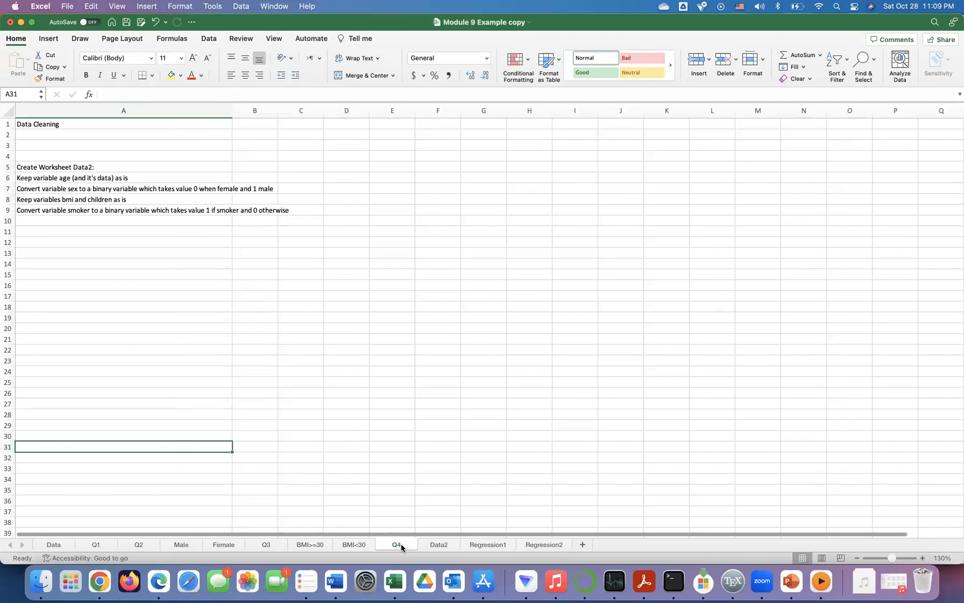
{"action": "left_click", "coordinate": [852, 503]}
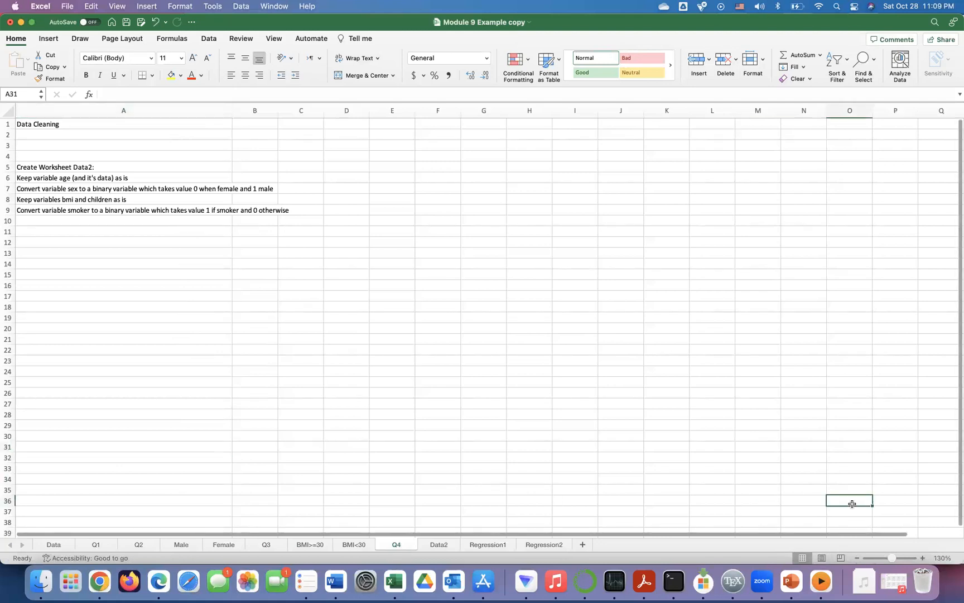
{"action": "left_click", "coordinate": [923, 558]}
{"action": "left_click", "coordinate": [922, 558]}
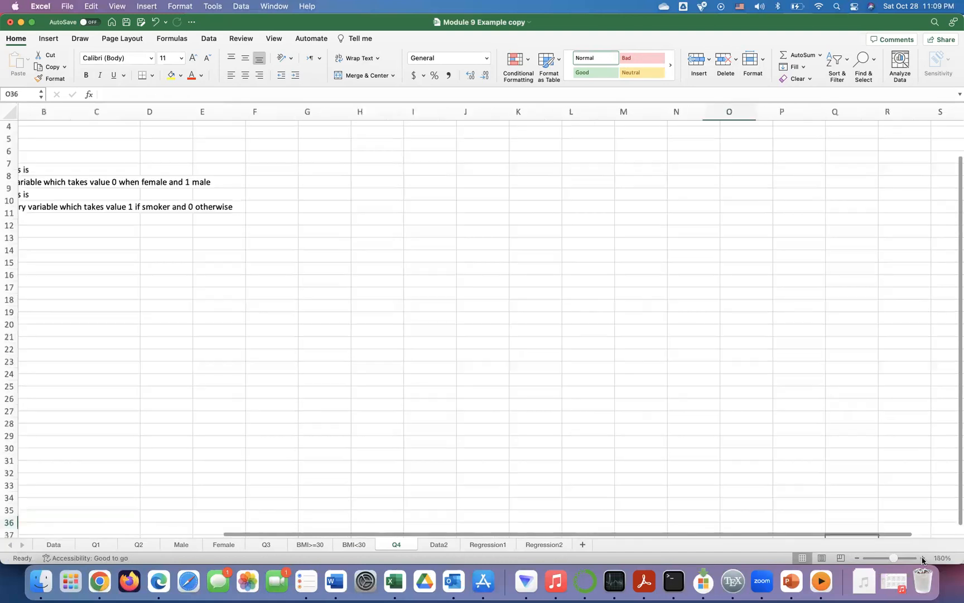
Copy the entire age column from the Data sheet into column A of the Data2 sheet
{"action": "scroll", "coordinate": [500, 469], "scroll_direction": "left", "scroll_amount": 5}
{"action": "scroll", "coordinate": [500, 469], "scroll_direction": "up", "scroll_amount": 3}
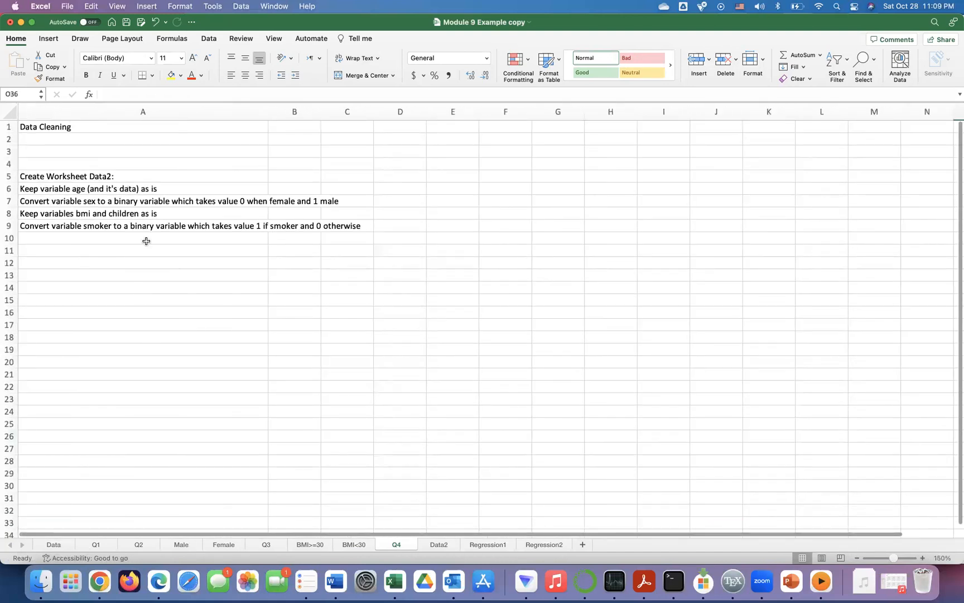
{"action": "left_click", "coordinate": [54, 545]}
{"action": "left_click", "coordinate": [35, 114]}
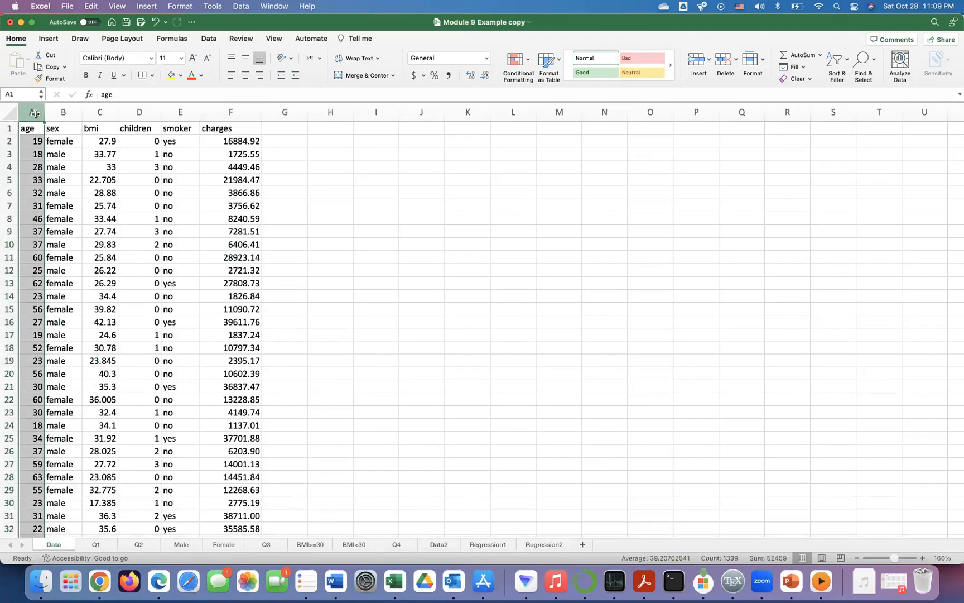
{"action": "key", "text": "super+c"}
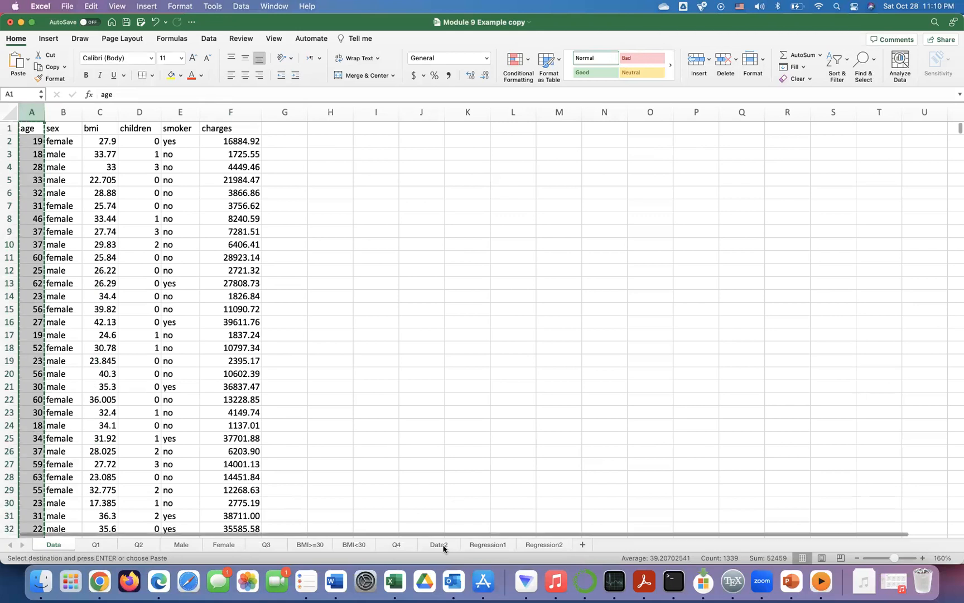
{"action": "left_click", "coordinate": [439, 544]}
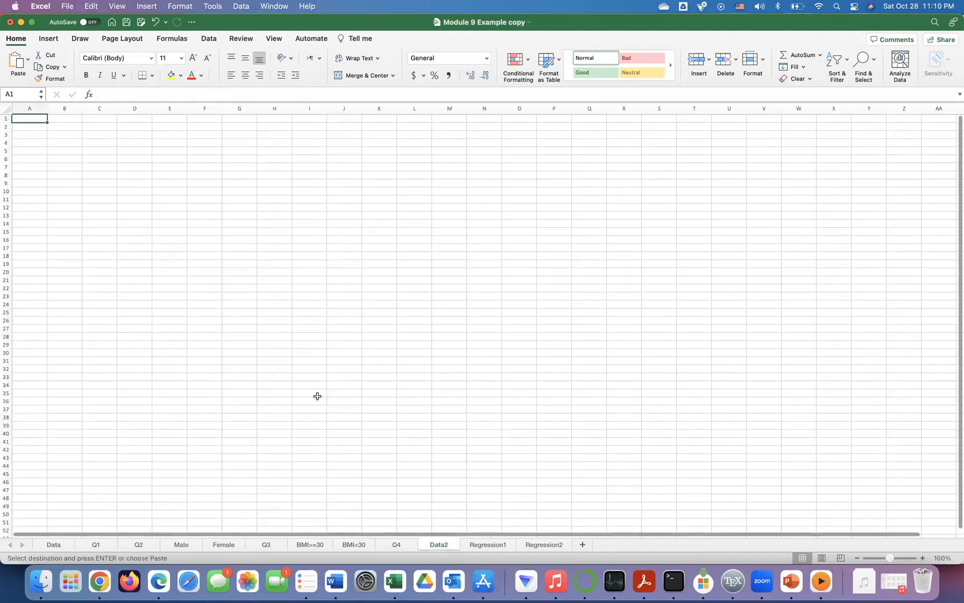
{"action": "key", "text": "super+v"}
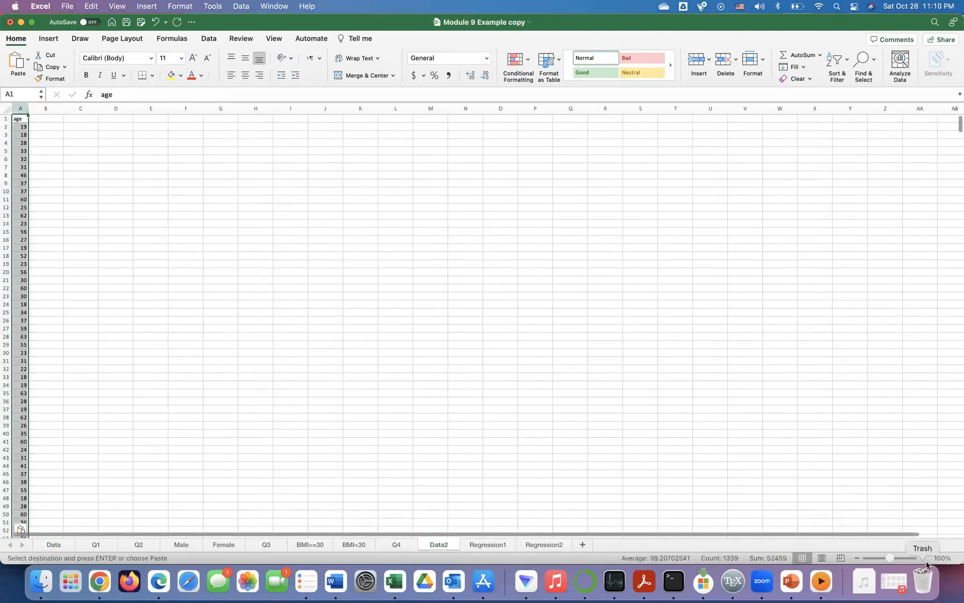
Review the original variables on the Data sheet and the data cleaning instructions on the Q4 sheet
{"action": "left_click", "coordinate": [922, 558]}
{"action": "left_click", "coordinate": [922, 558]}
{"action": "left_click", "coordinate": [921, 558]}
{"action": "left_click", "coordinate": [922, 558]}
{"action": "left_click", "coordinate": [922, 558]}
{"action": "left_click", "coordinate": [922, 558]}
{"action": "left_click", "coordinate": [922, 558]}
{"action": "left_click", "coordinate": [921, 558]}
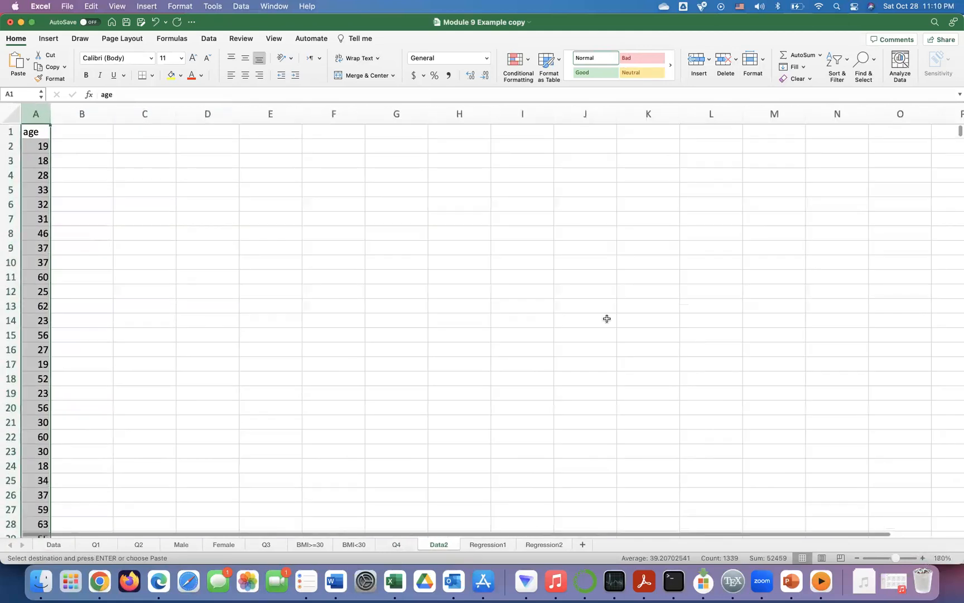
{"action": "left_click", "coordinate": [95, 545]}
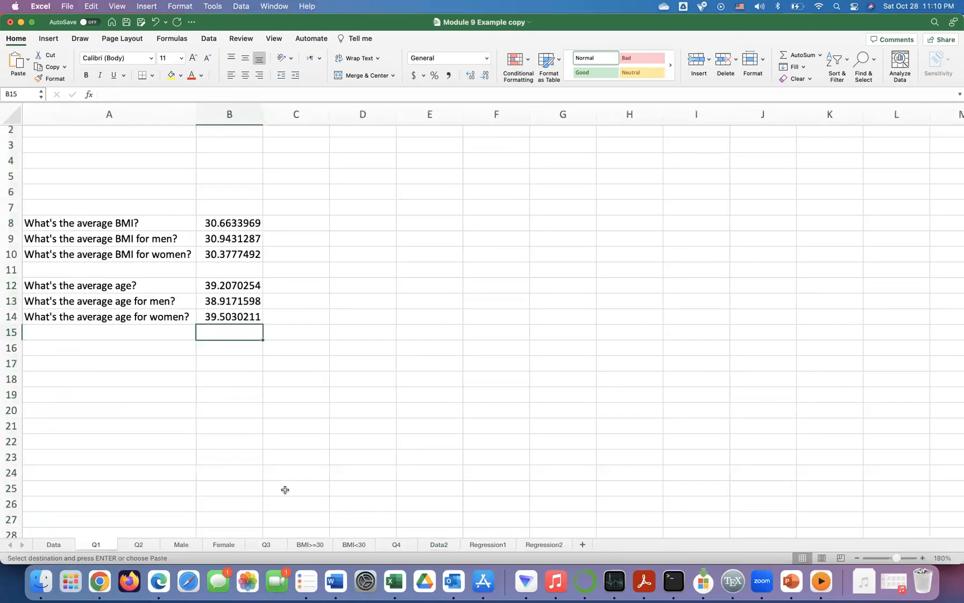
{"action": "left_click", "coordinate": [54, 546]}
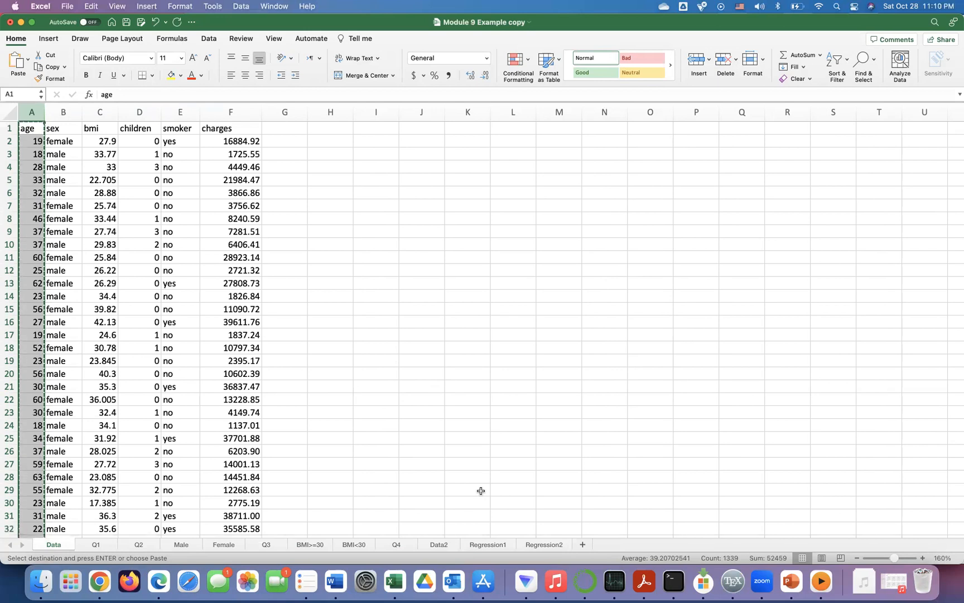
{"action": "left_click", "coordinate": [394, 545]}
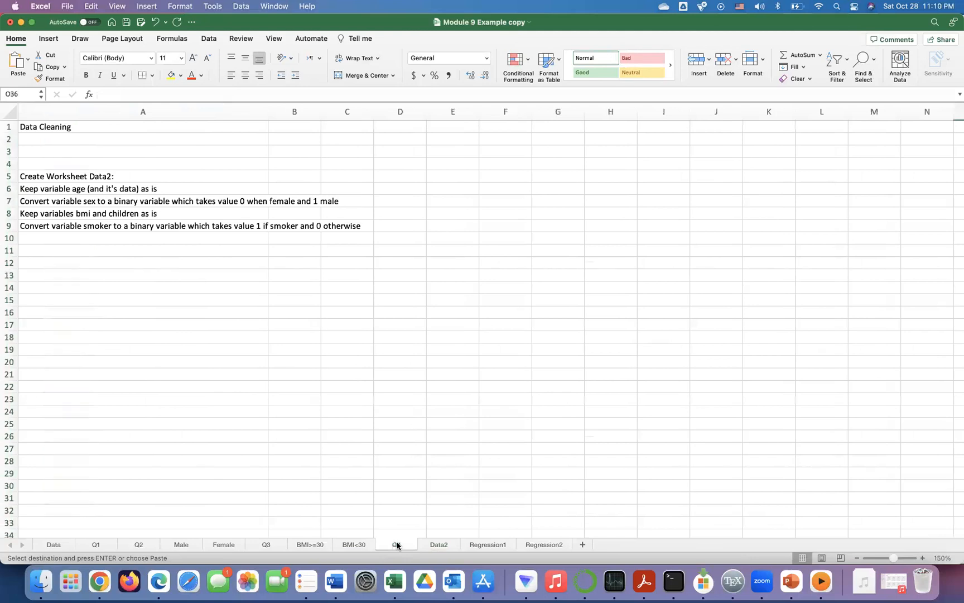
Enter the column heading sex in cell B1 of the Data2 sheet
{"action": "left_click", "coordinate": [438, 544]}
{"action": "left_click", "coordinate": [93, 133]}
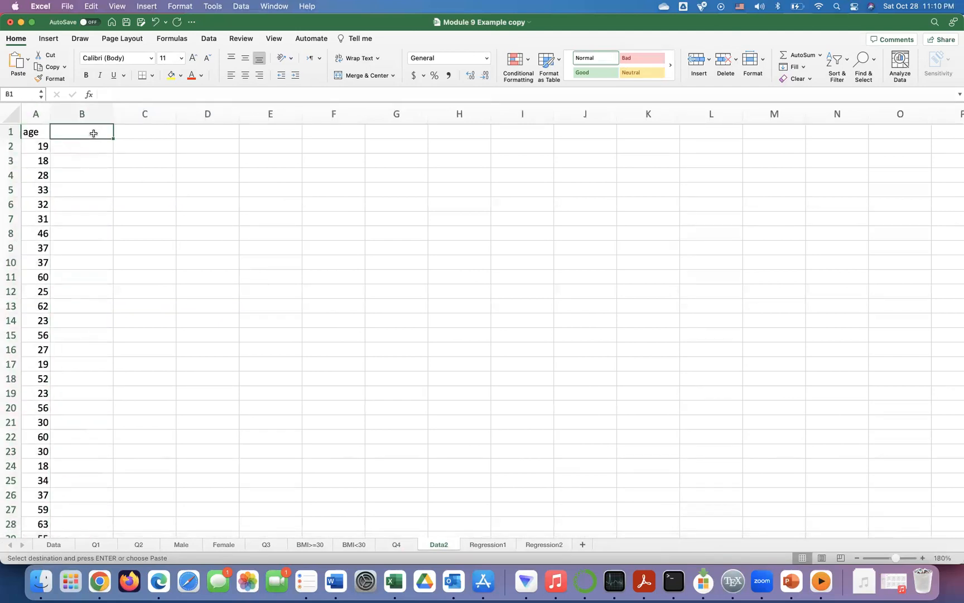
{"action": "type", "text": "se"}
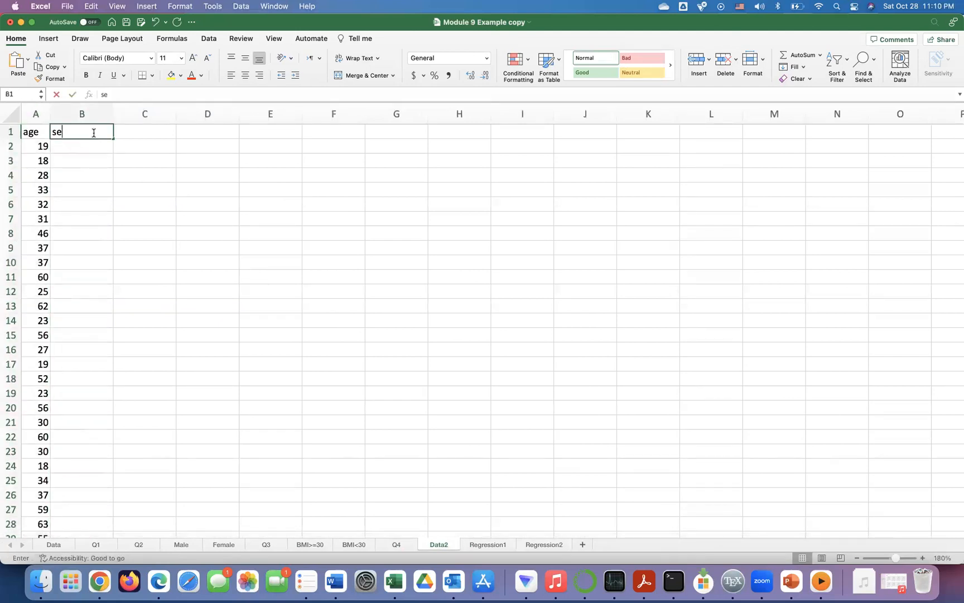
{"action": "type", "text": "x"}
{"action": "key", "text": "Return"}
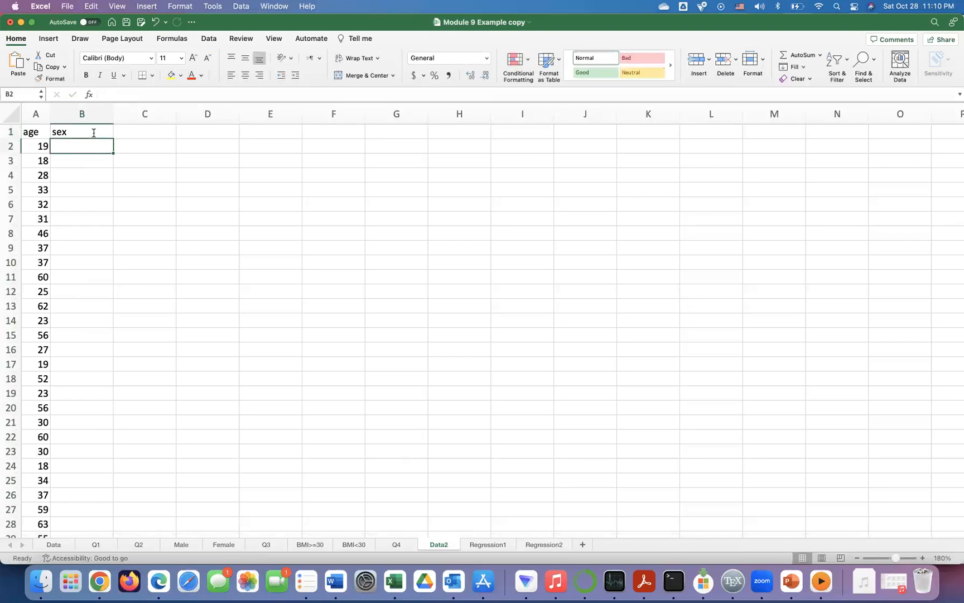
Try coding sex in B2 from the whole Data column with =IF(Data!B:B= "male", 1, 0), and clear the cell again
{"action": "type", "text": "=if("}
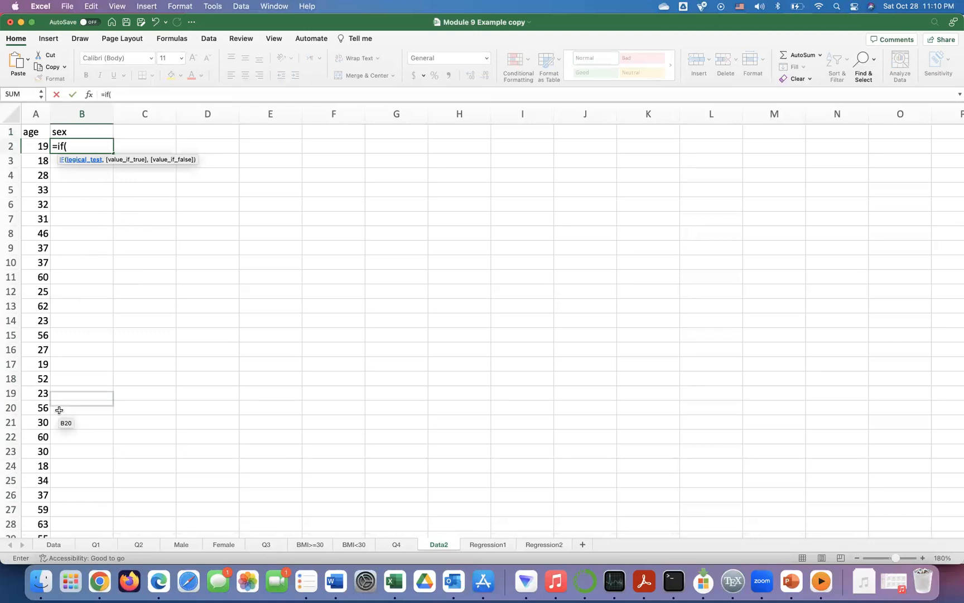
{"action": "left_click", "coordinate": [53, 544]}
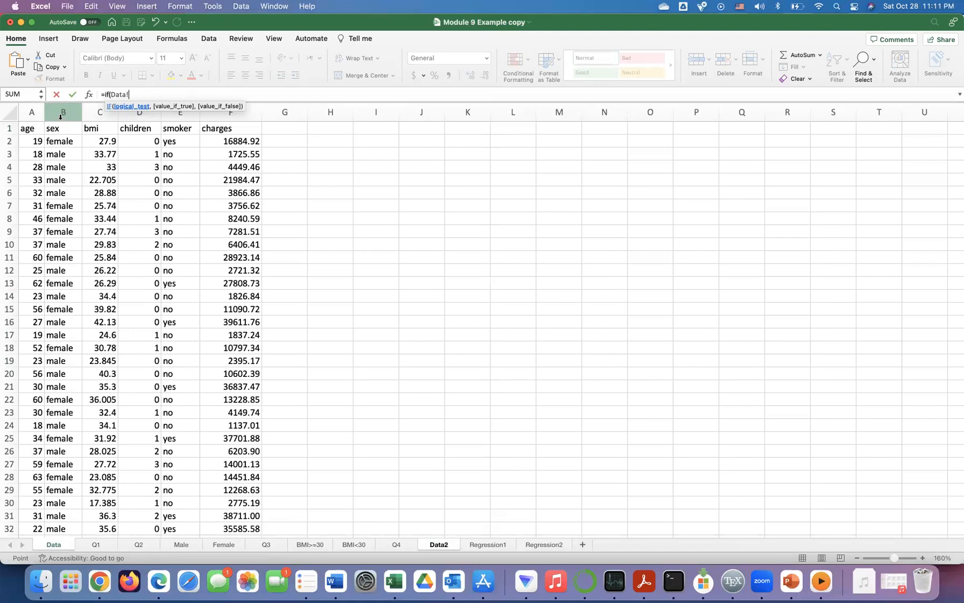
{"action": "left_click", "coordinate": [61, 116]}
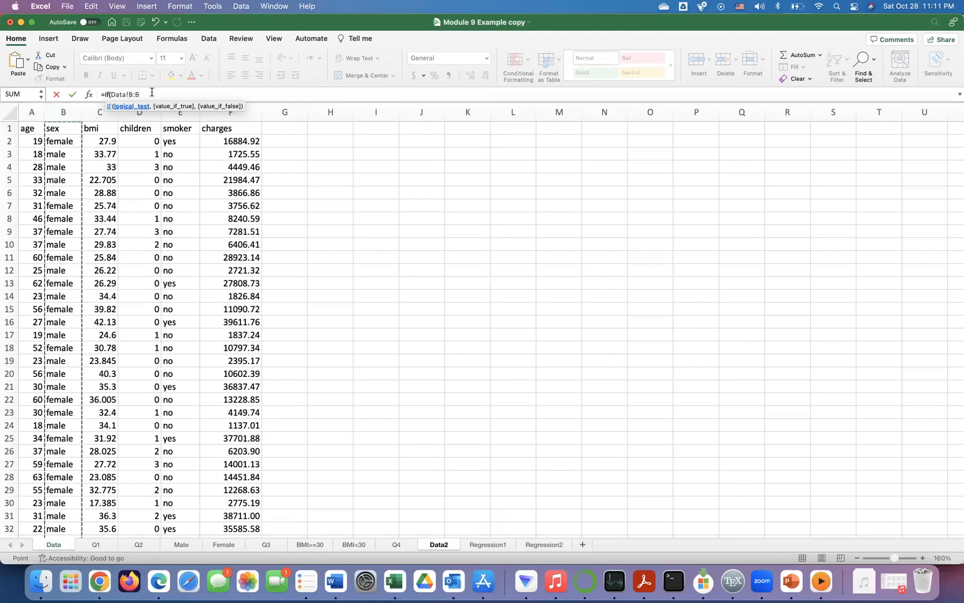
{"action": "type", "text": ","}
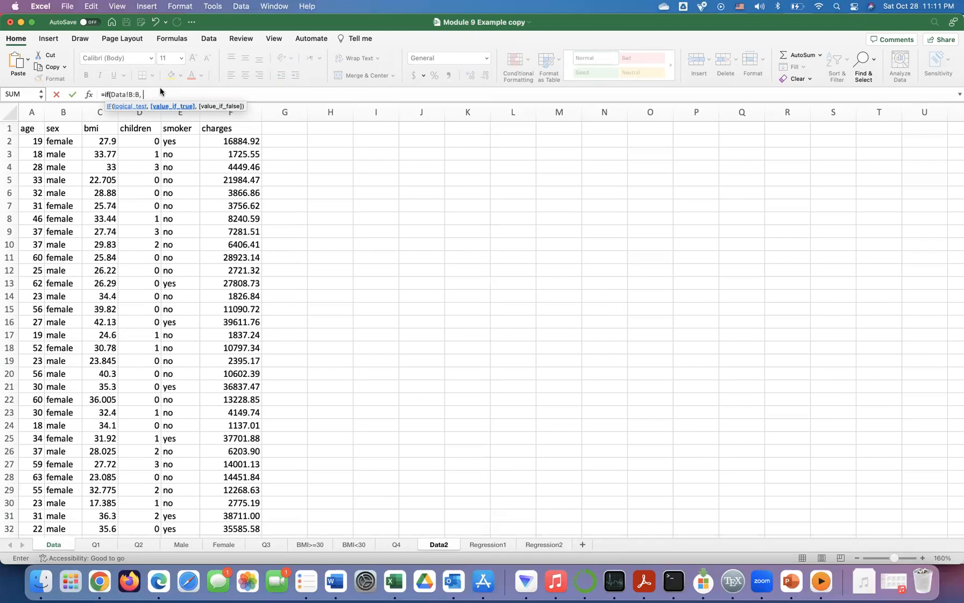
{"action": "type", "text": "\"male"}
{"action": "left_click", "coordinate": [142, 94]}
{"action": "key", "text": "BackSpace"}
{"action": "type", "text": "= \"male\""}
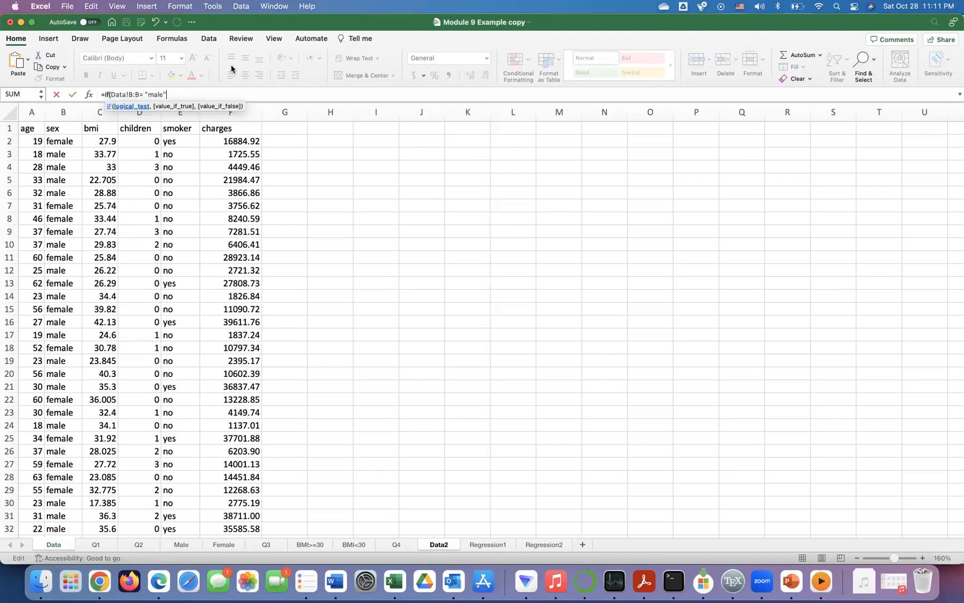
{"action": "type", "text": ", 1, 0)"}
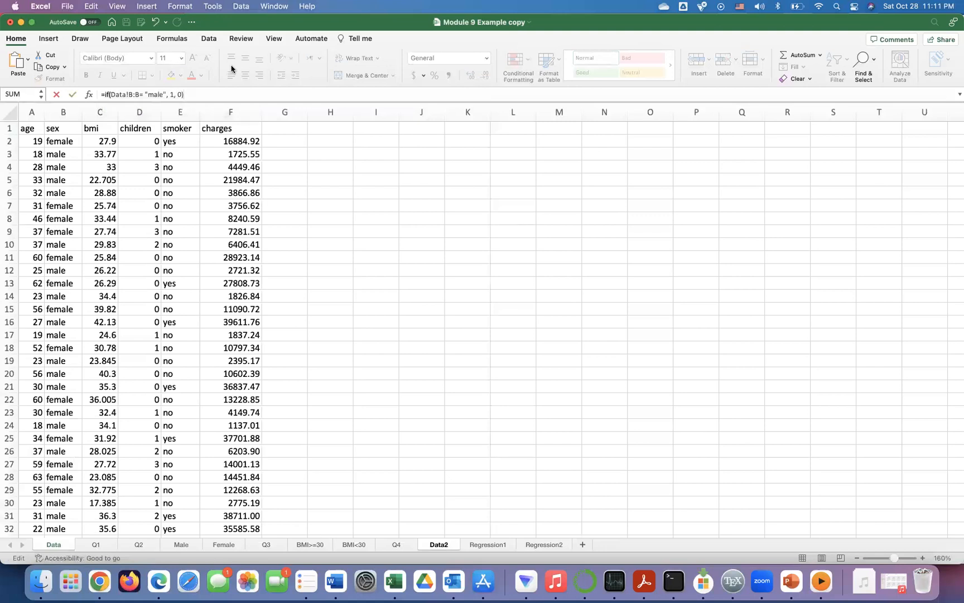
{"action": "key", "text": "Return"}
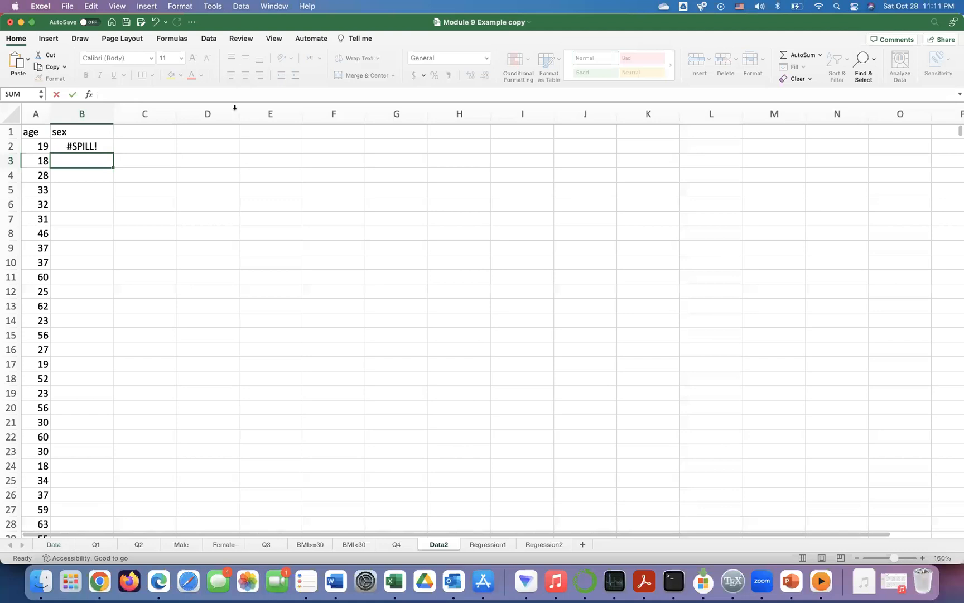
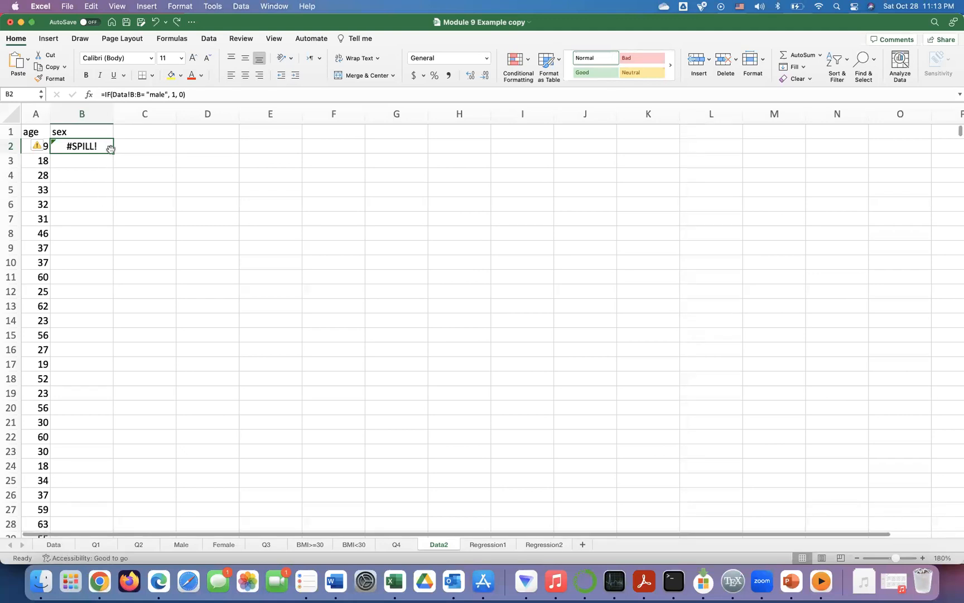
{"action": "key", "text": "Delete"}
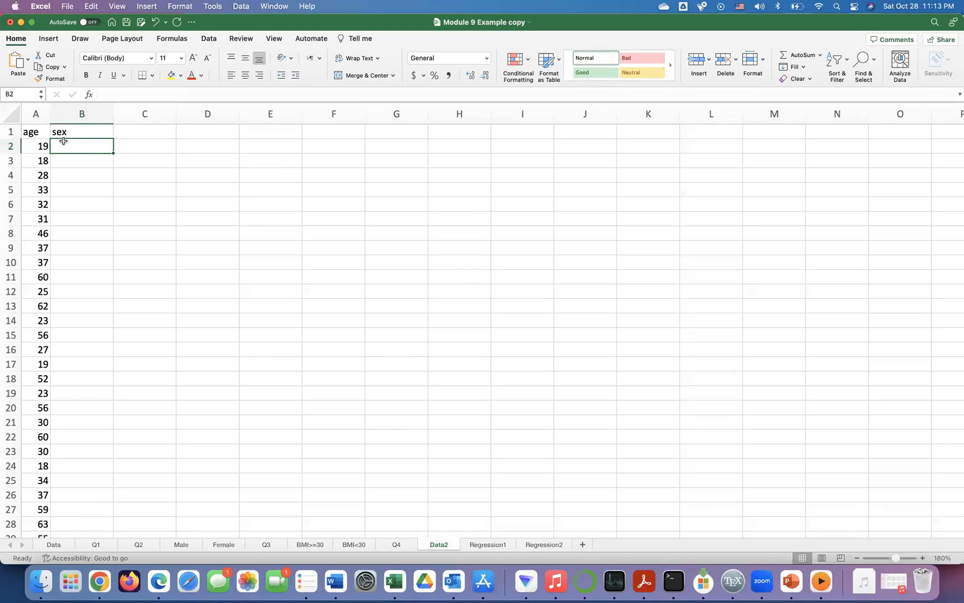
Enter the formula =IF(Data!B2 = "male", 1, 0) in cell B2 of Data2 to code sex as a binary variable
{"action": "type", "text": "=if("}
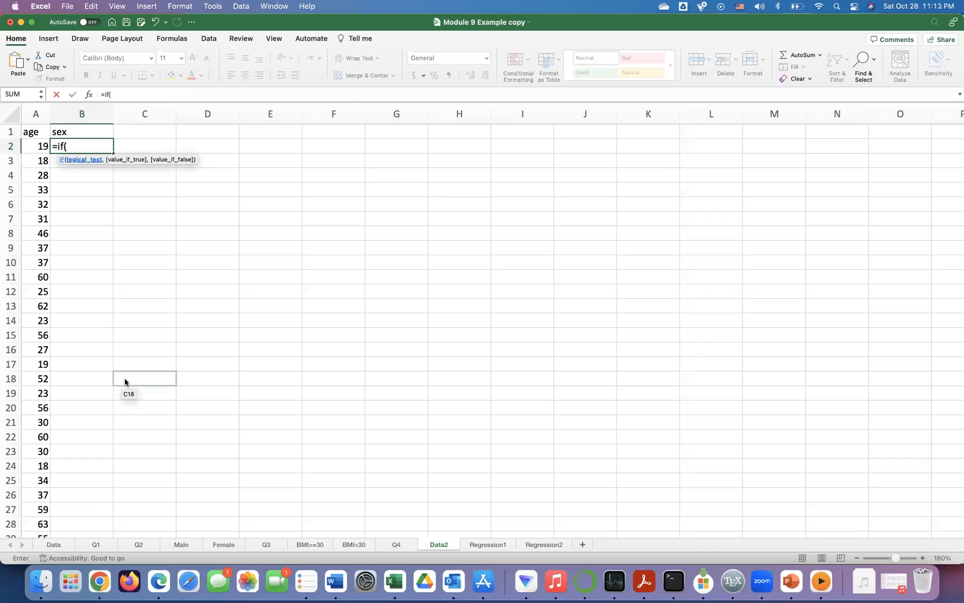
{"action": "left_click", "coordinate": [54, 545]}
{"action": "left_click", "coordinate": [66, 141]}
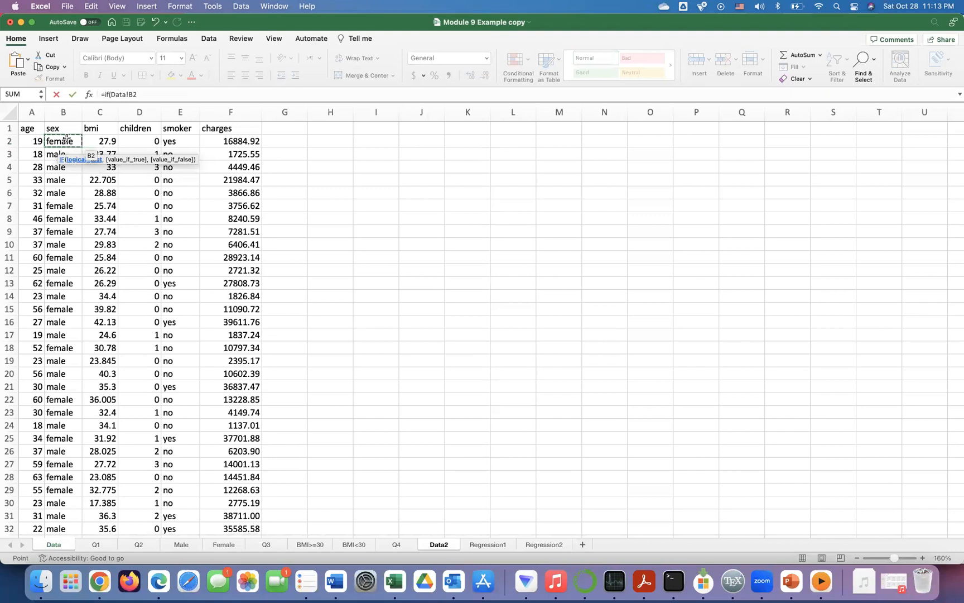
{"action": "left_click", "coordinate": [153, 95]}
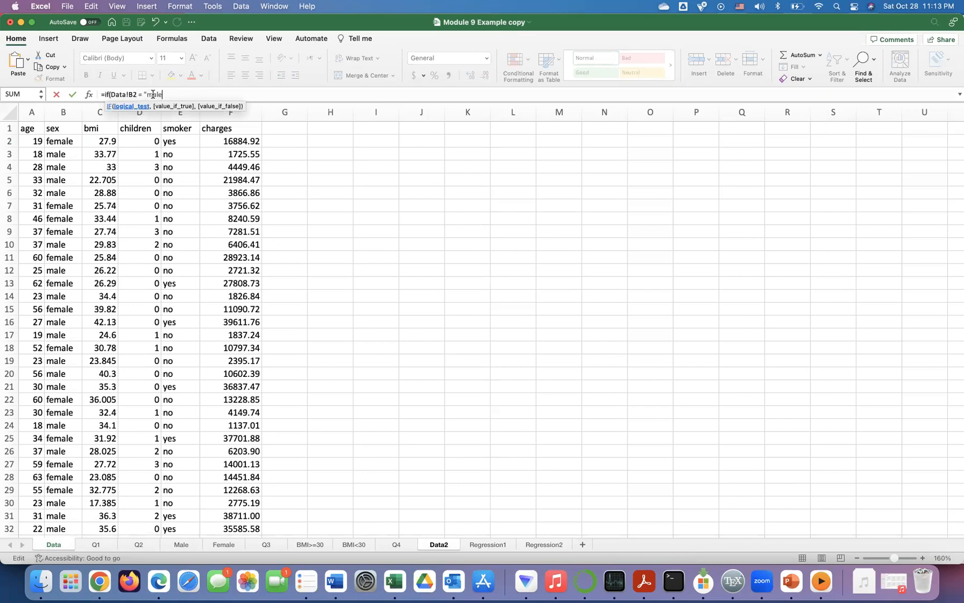
{"action": "type", "text": "= \"male\", 1, 0)"}
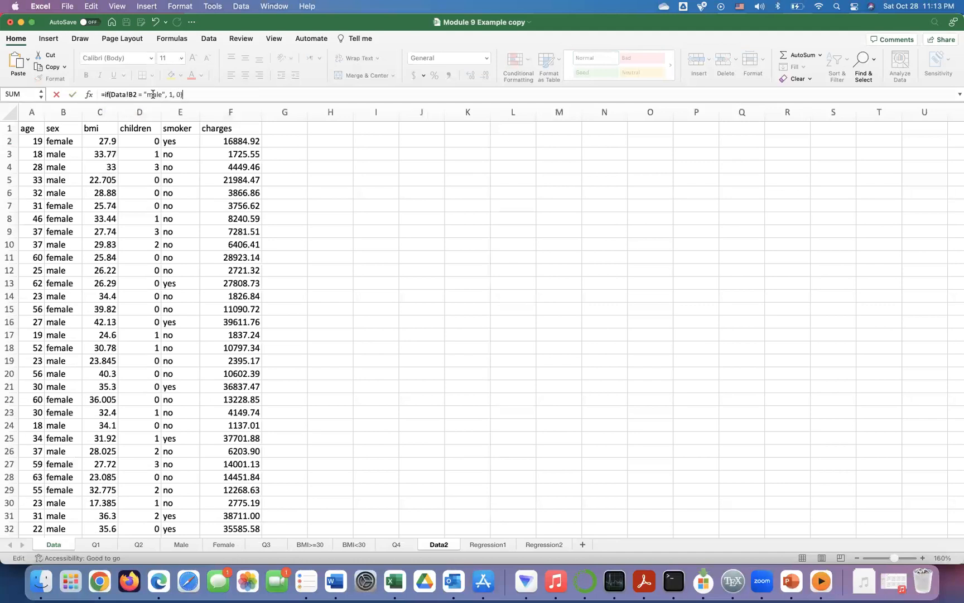
{"action": "key", "text": "Return"}
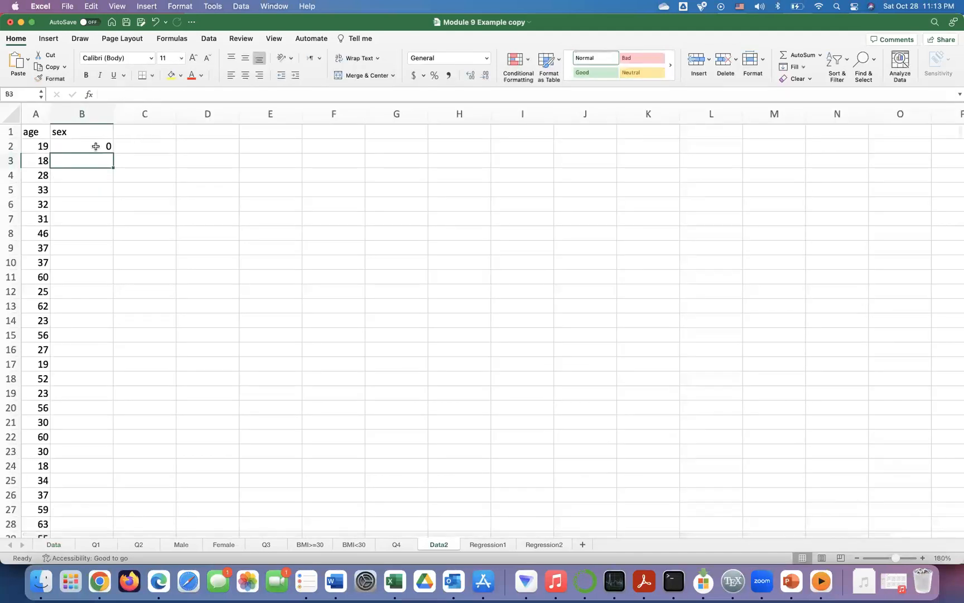
{"action": "double_click", "coordinate": [95, 147]}
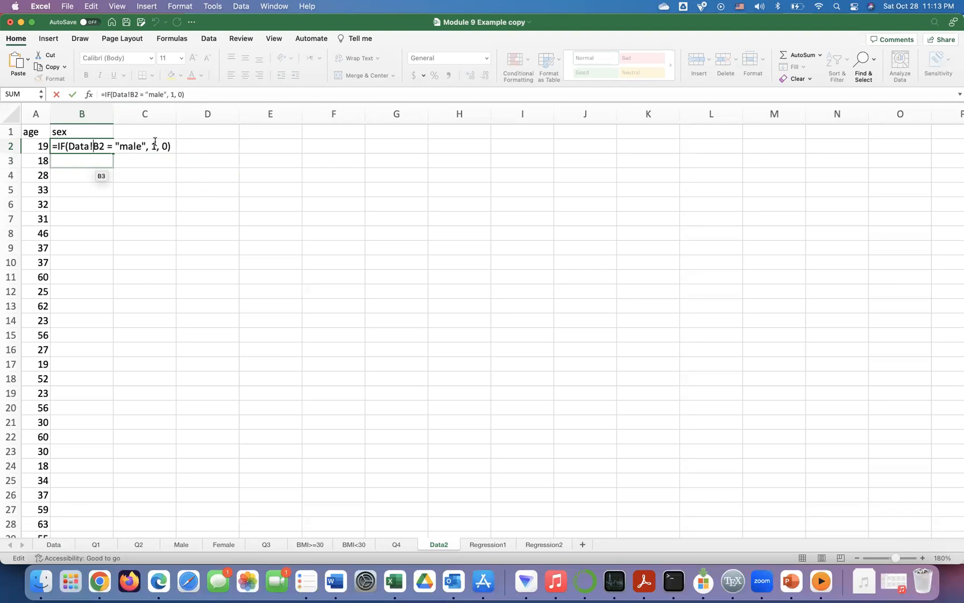
{"action": "key", "text": "Return"}
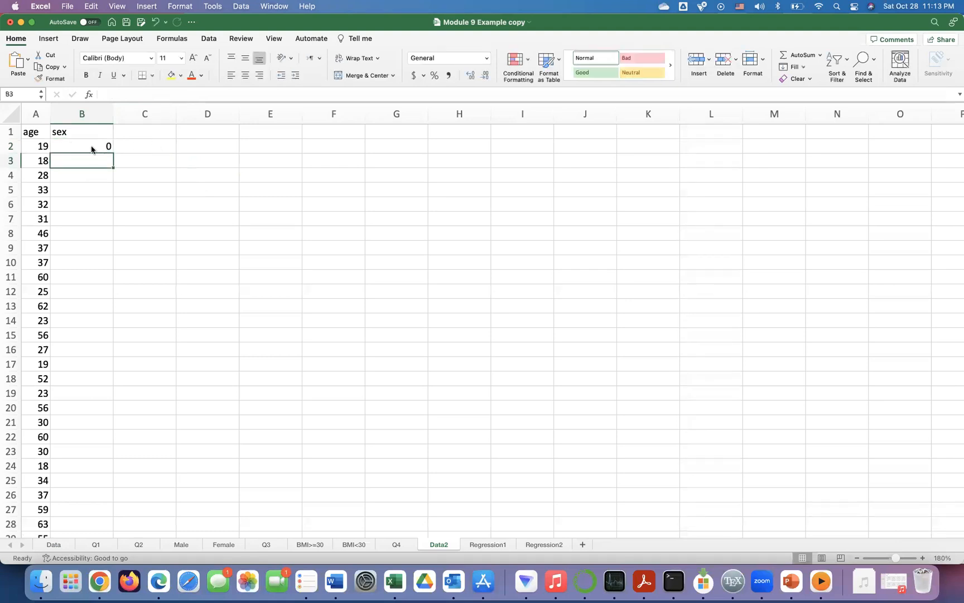
Fill the B2 formula down the sex column to the last data row and check that it covers every record
{"action": "left_click", "coordinate": [94, 146]}
{"action": "double_click", "coordinate": [114, 152]}
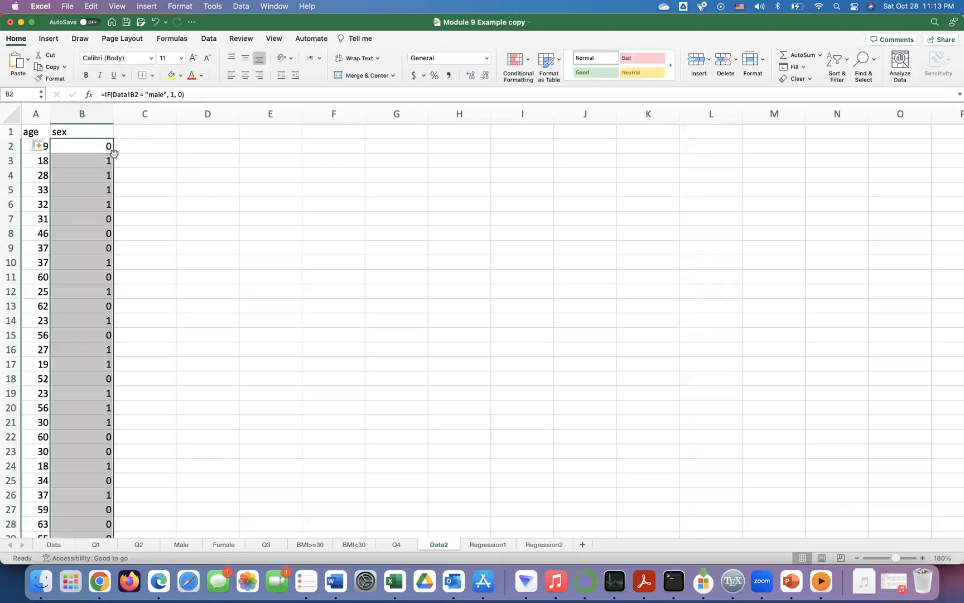
{"action": "scroll", "coordinate": [137, 282], "scroll_direction": "down", "scroll_amount": 20}
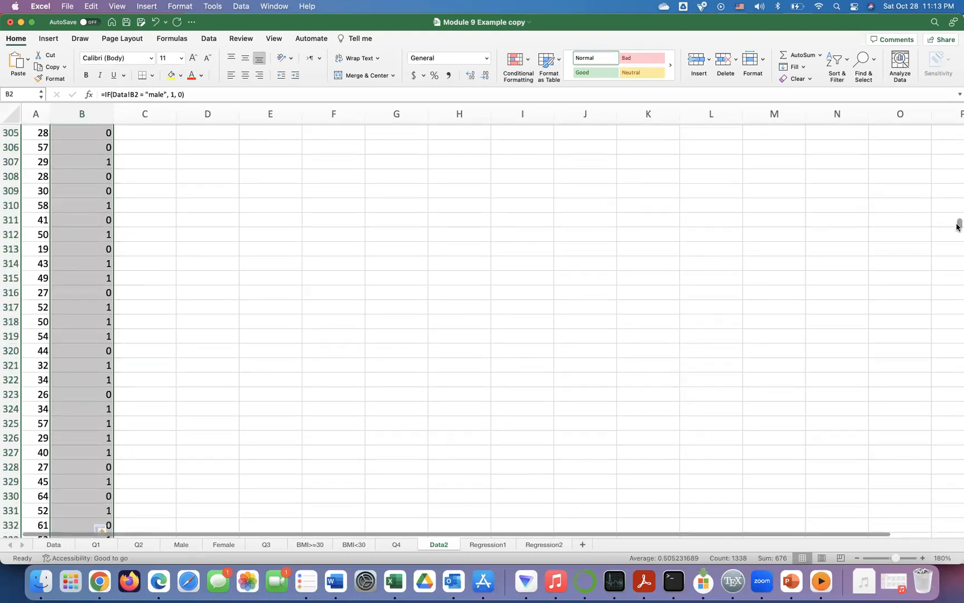
{"action": "left_click_drag", "start_coordinate": [958, 225], "coordinate": [953, 554]}
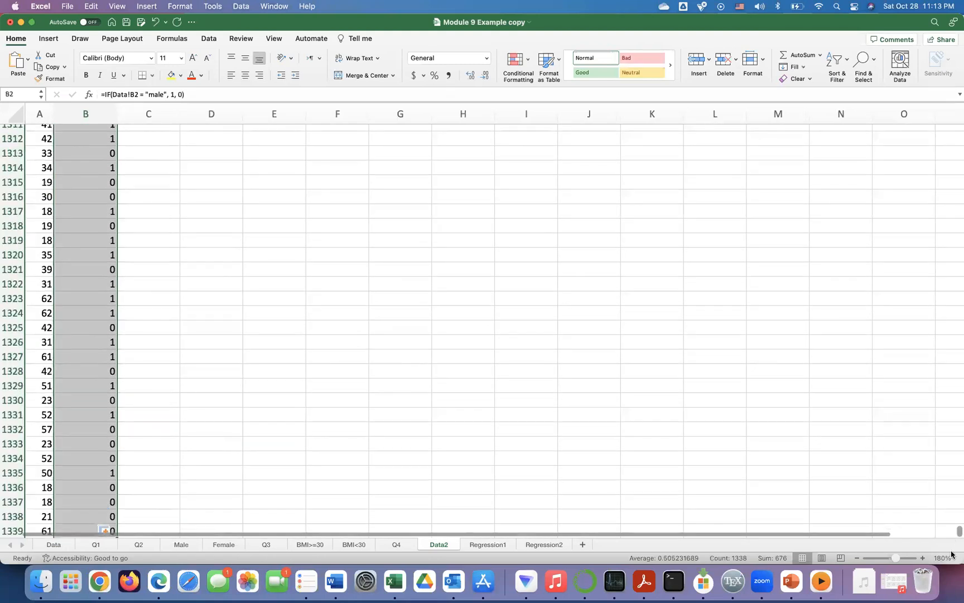
{"action": "left_click_drag", "start_coordinate": [958, 60], "coordinate": [958, 8]}
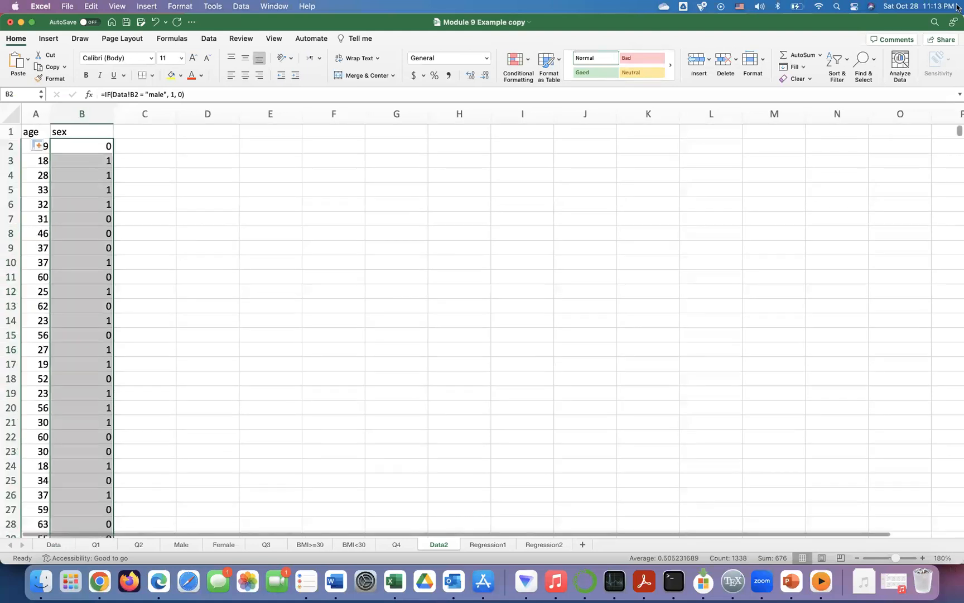
Copy the bmi column from the Data sheet into column C of Data2, as the Q4 instructions require
{"action": "left_click", "coordinate": [143, 132]}
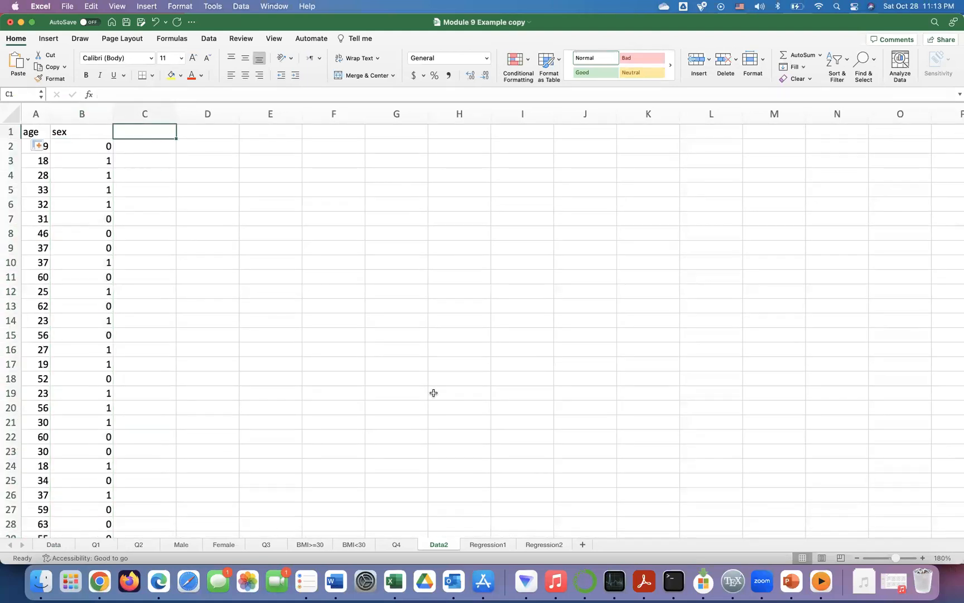
{"action": "left_click", "coordinate": [397, 545]}
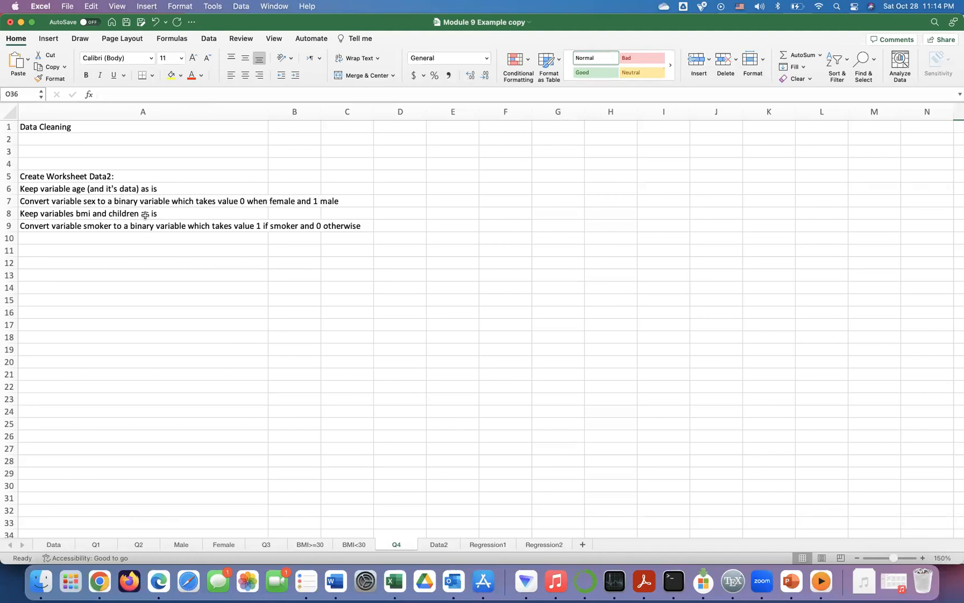
{"action": "left_click", "coordinate": [55, 544]}
{"action": "left_click", "coordinate": [104, 111]}
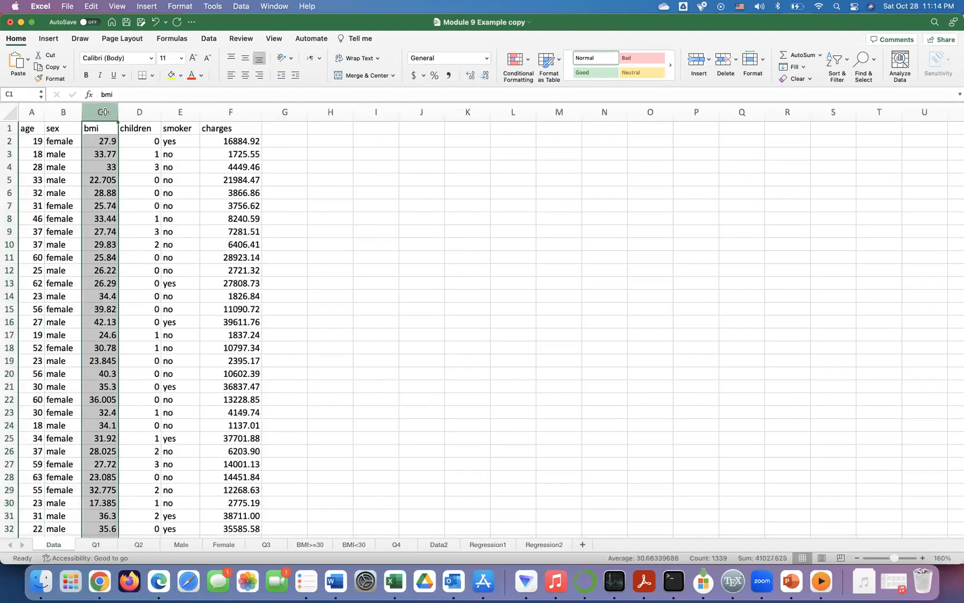
{"action": "key", "text": "super+c"}
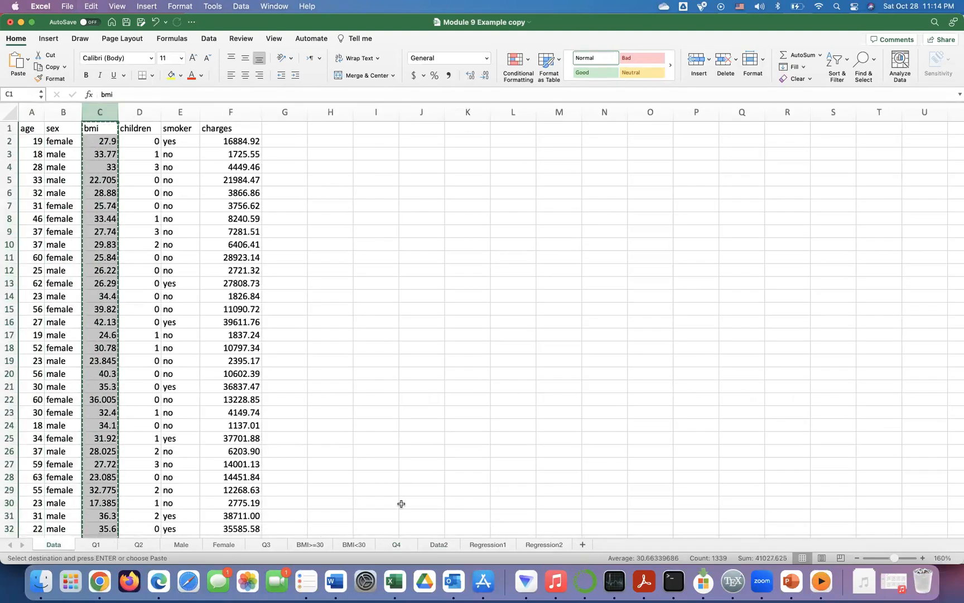
{"action": "left_click", "coordinate": [439, 545]}
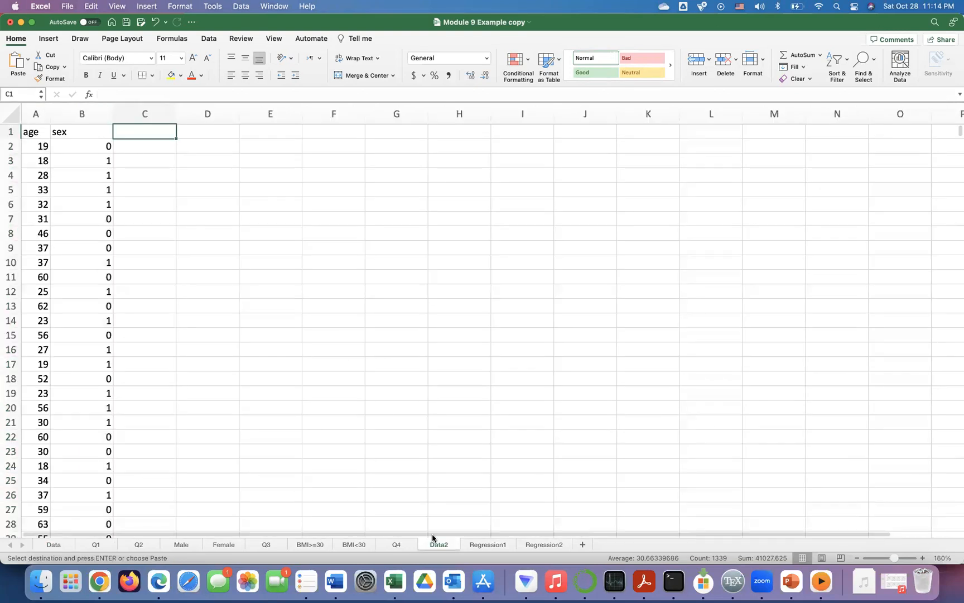
{"action": "key", "text": "super+v"}
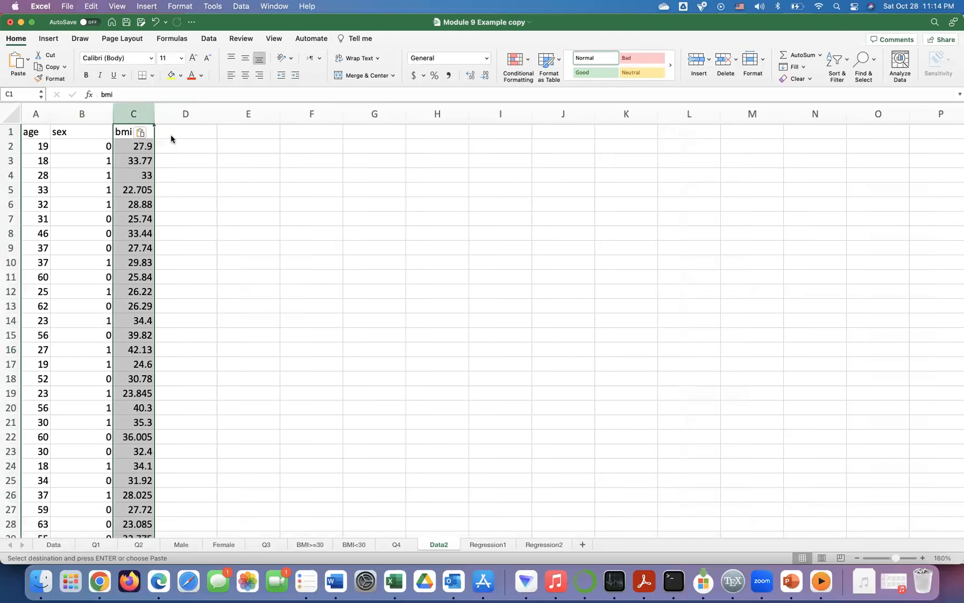
Copy the children column from the Data sheet into column D of Data2
{"action": "left_click", "coordinate": [53, 545]}
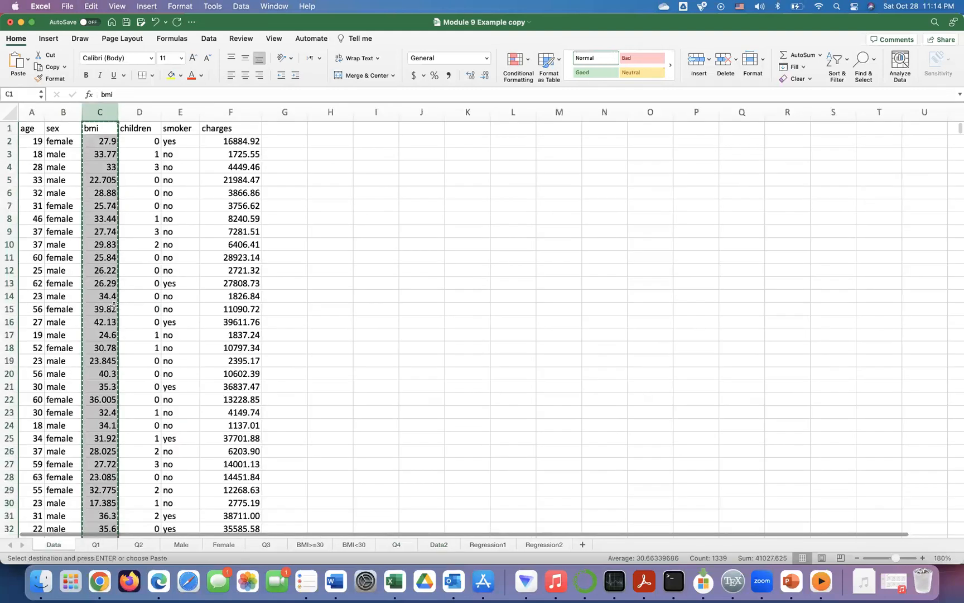
{"action": "left_click", "coordinate": [146, 116]}
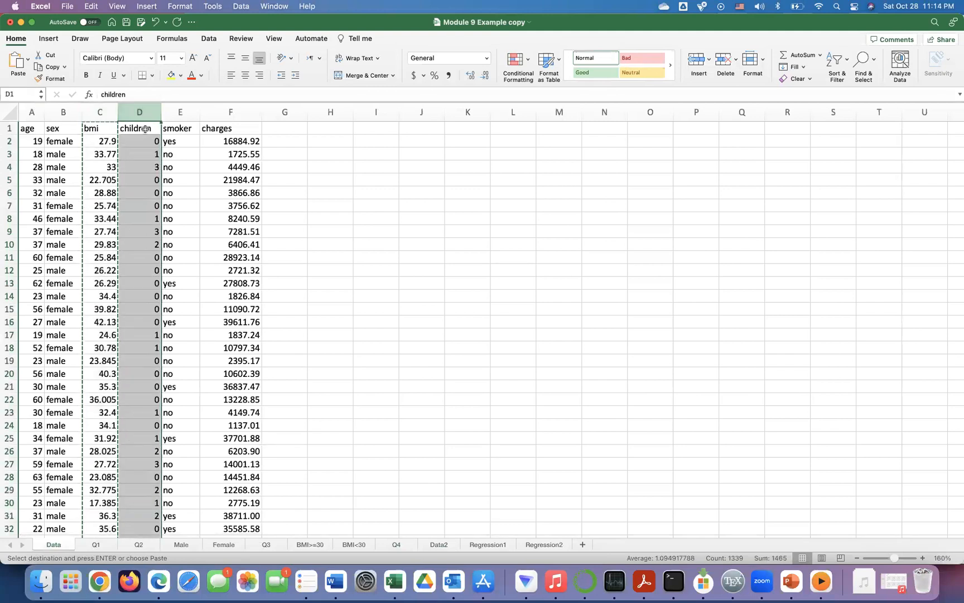
{"action": "key", "text": "super+c"}
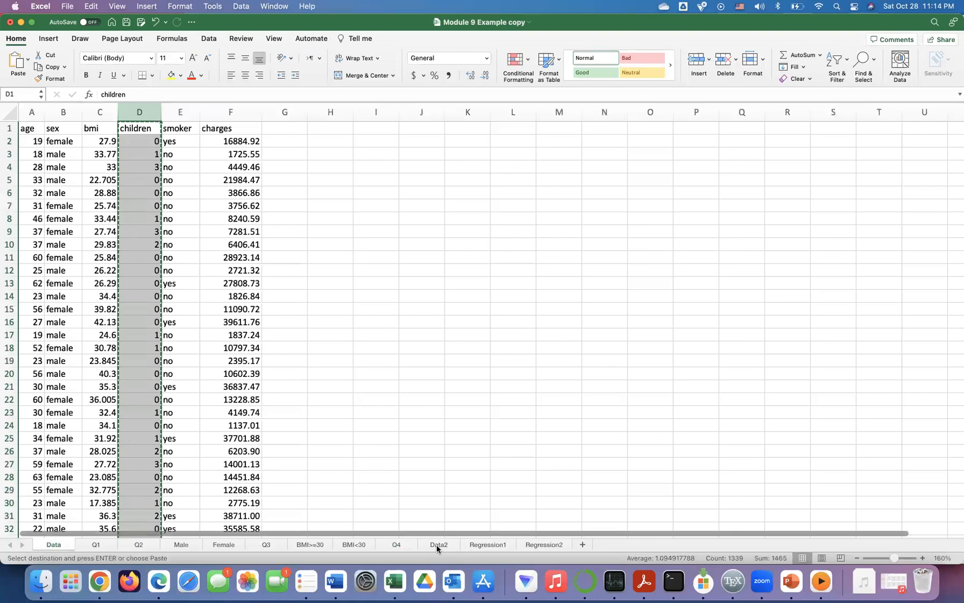
{"action": "left_click", "coordinate": [438, 545]}
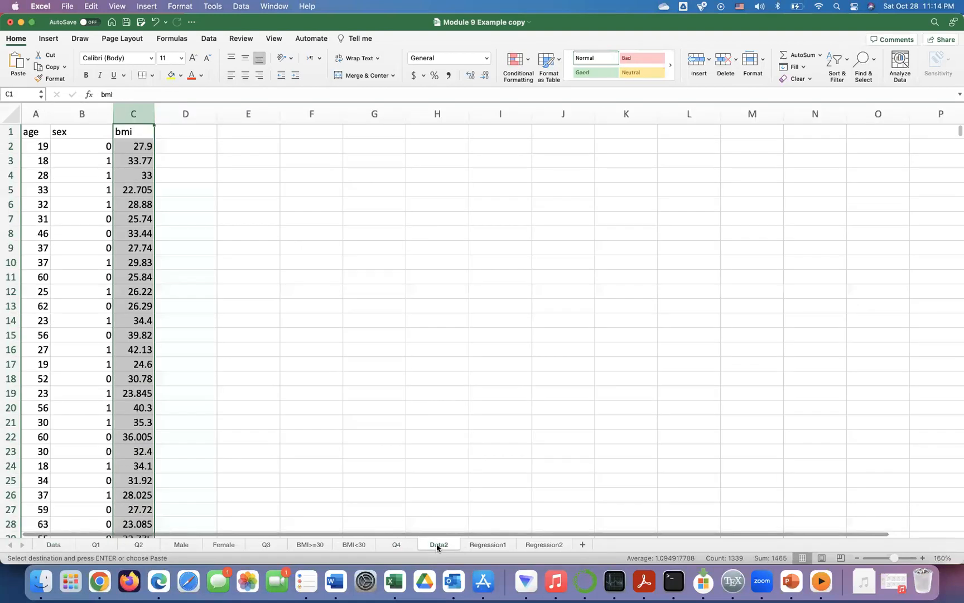
{"action": "left_click", "coordinate": [190, 129]}
{"action": "key", "text": "super+v"}
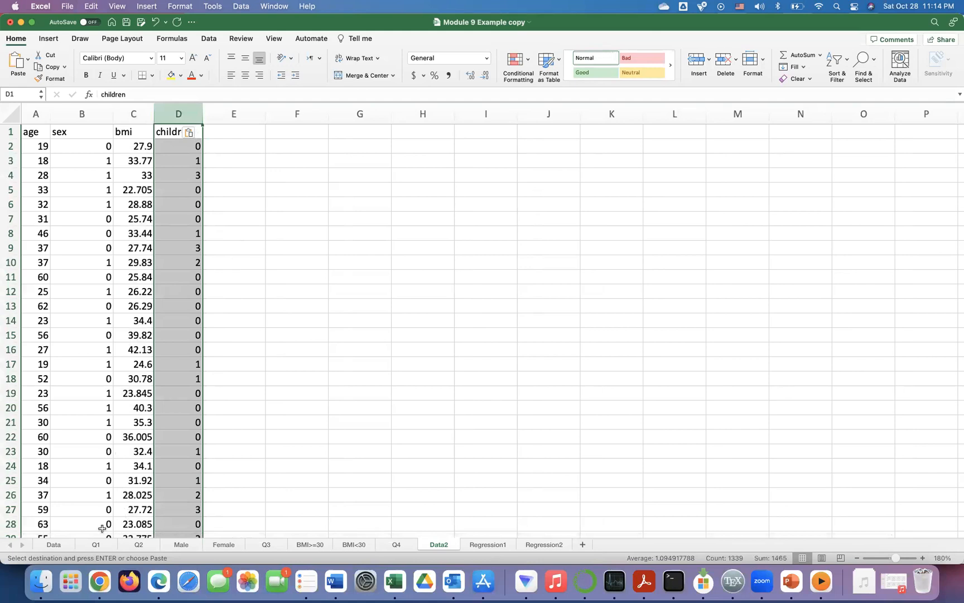
Copy only the smoker heading from the Data sheet into cell E1 of Data2
{"action": "left_click", "coordinate": [54, 545]}
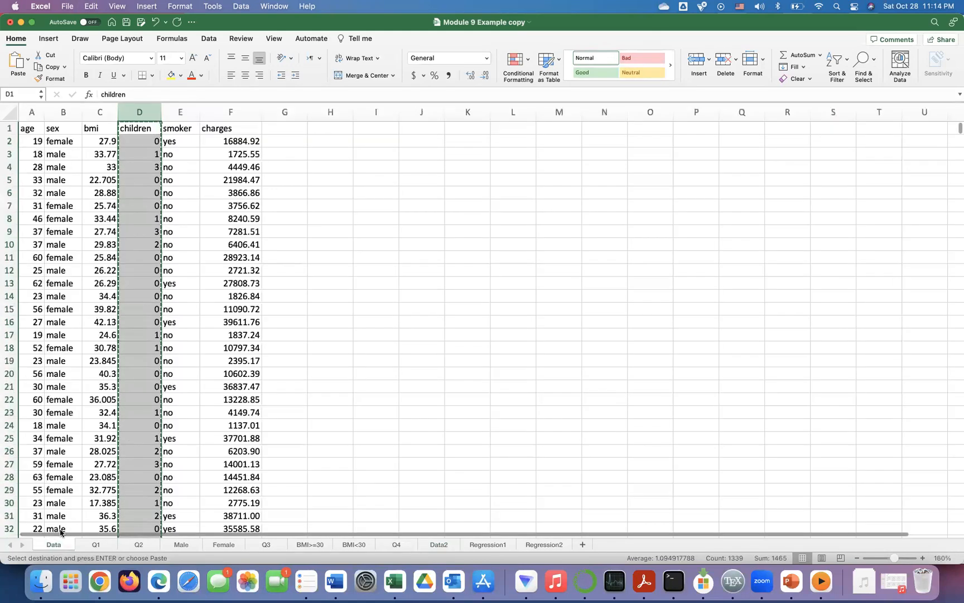
{"action": "left_click", "coordinate": [177, 129]}
{"action": "key", "text": "super+c"}
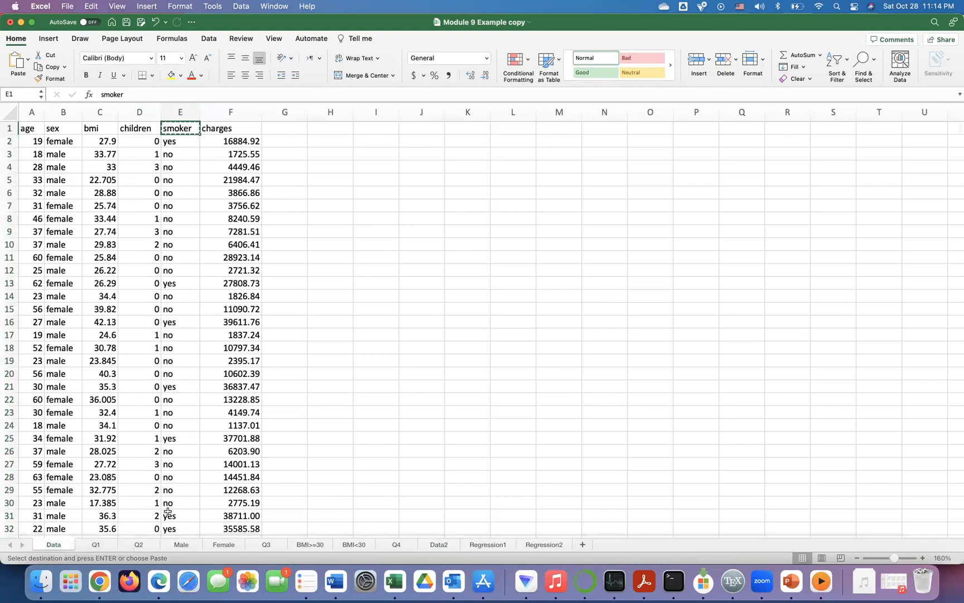
{"action": "left_click", "coordinate": [438, 545]}
{"action": "left_click", "coordinate": [244, 134]}
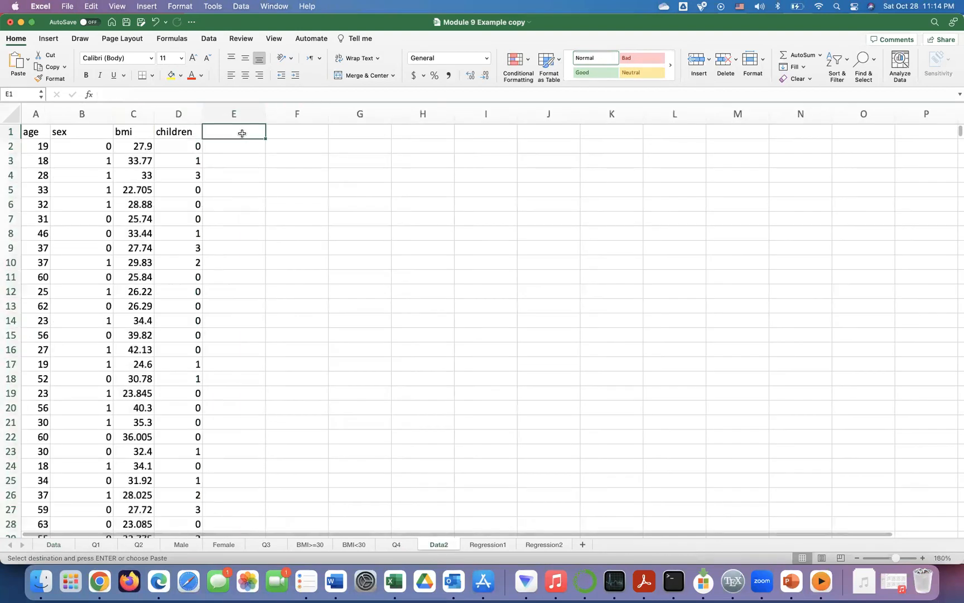
{"action": "key", "text": "super+v"}
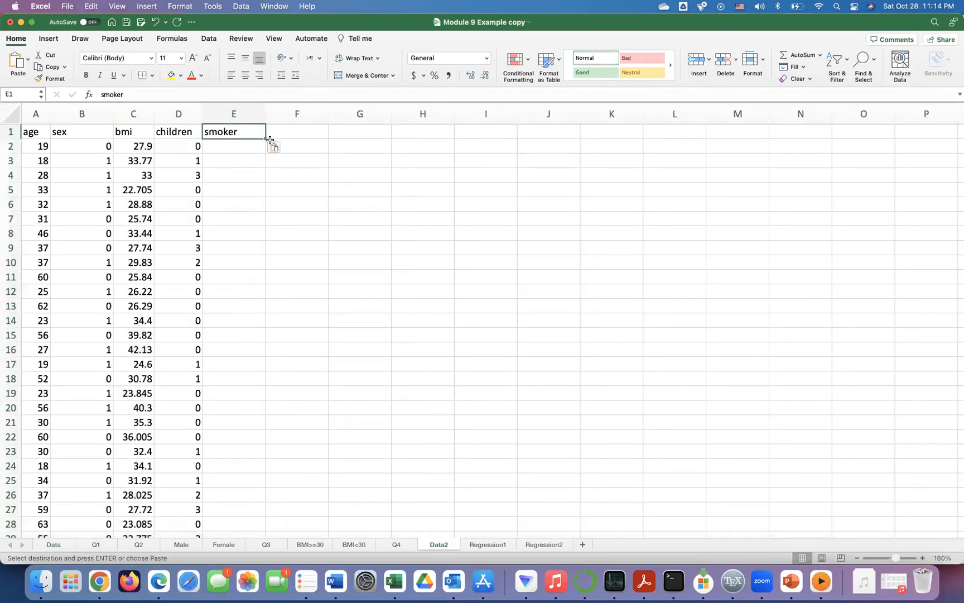
Enter the formula =IF(Data!E2 = "yes", 1, 0) in cell E2 of Data2 to code smoker as a binary variable
{"action": "left_click", "coordinate": [234, 145]}
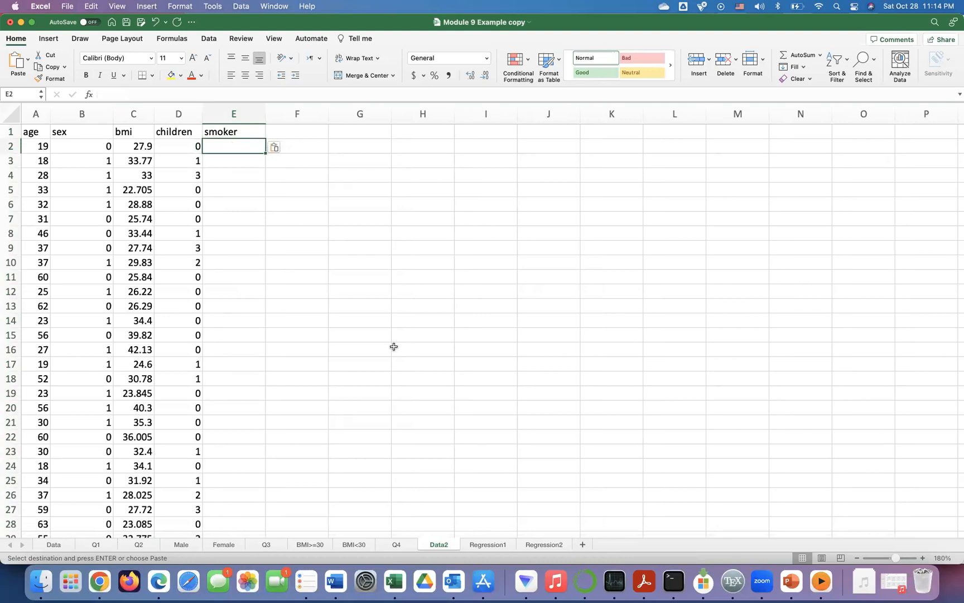
{"action": "left_click", "coordinate": [395, 545]}
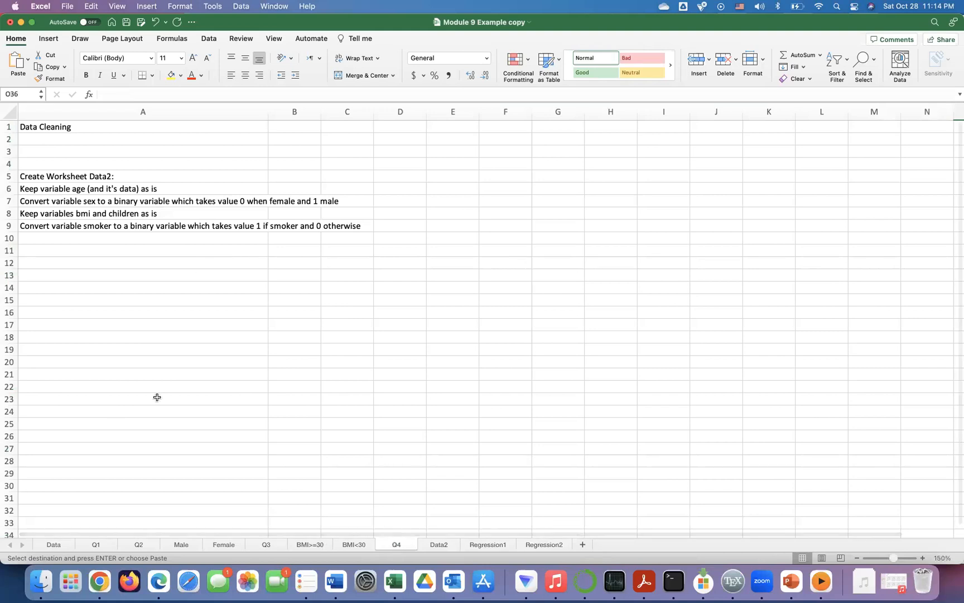
{"action": "left_click", "coordinate": [439, 545]}
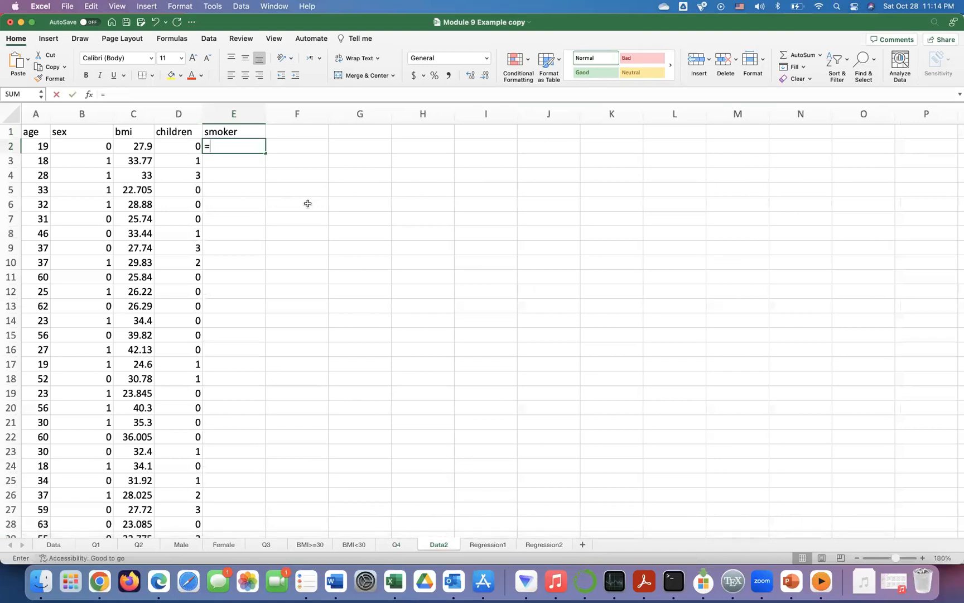
{"action": "type", "text": "=if"}
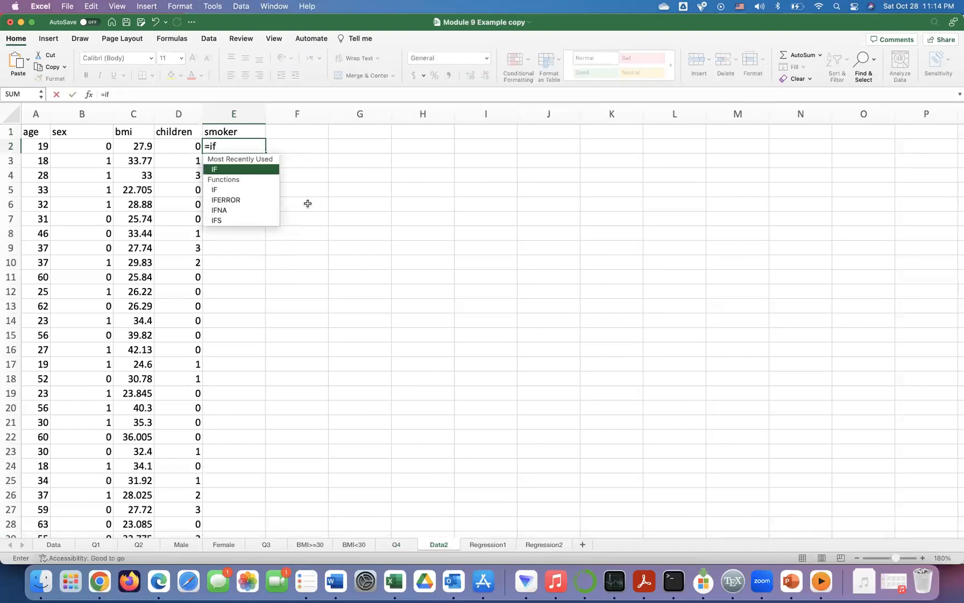
{"action": "type", "text": "("}
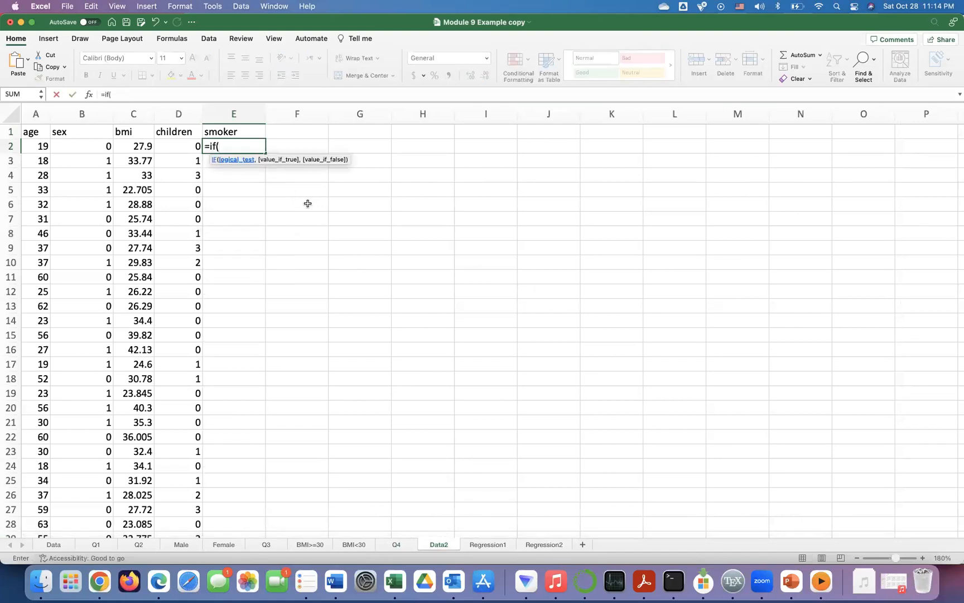
{"action": "left_click", "coordinate": [54, 545]}
{"action": "left_click", "coordinate": [186, 141]}
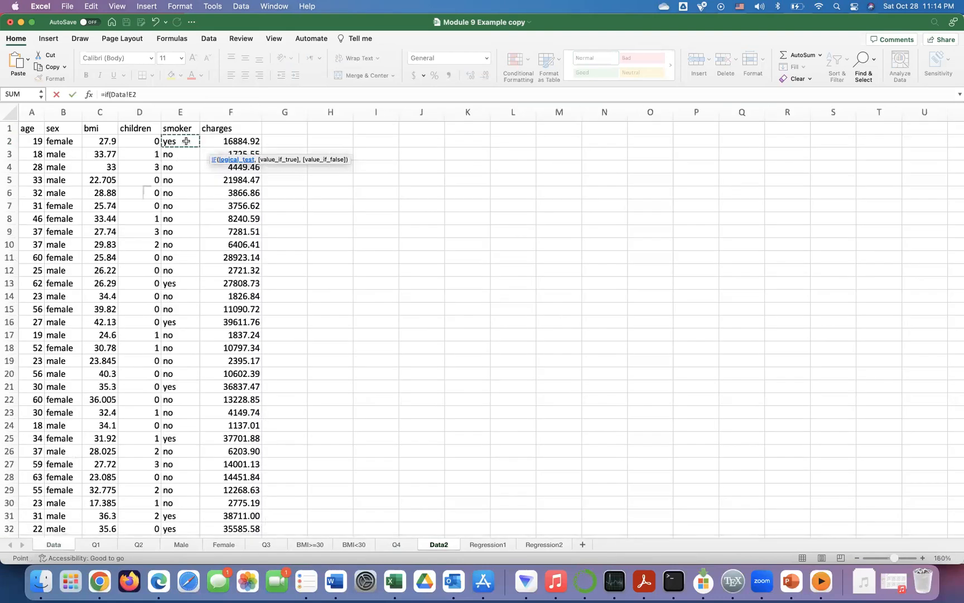
{"action": "left_click", "coordinate": [166, 94]}
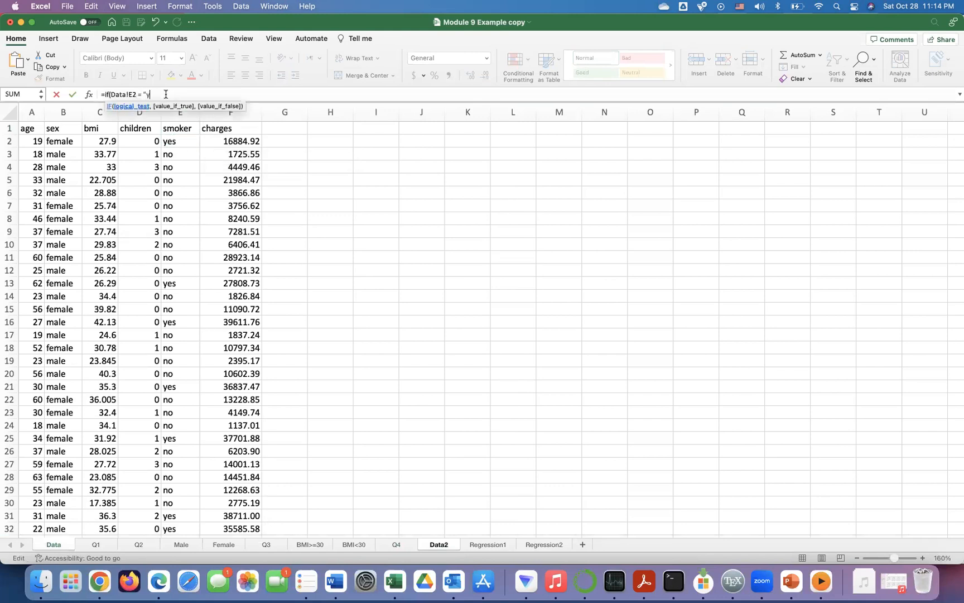
{"action": "type", "text": "= \"yes\", 1, 0"}
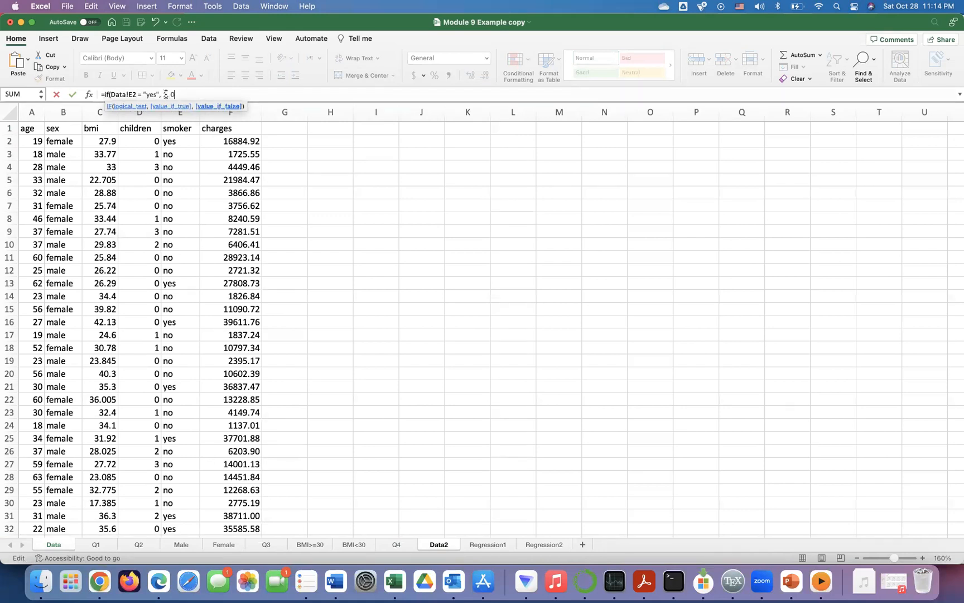
{"action": "type", "text": ")"}
{"action": "key", "text": "Return"}
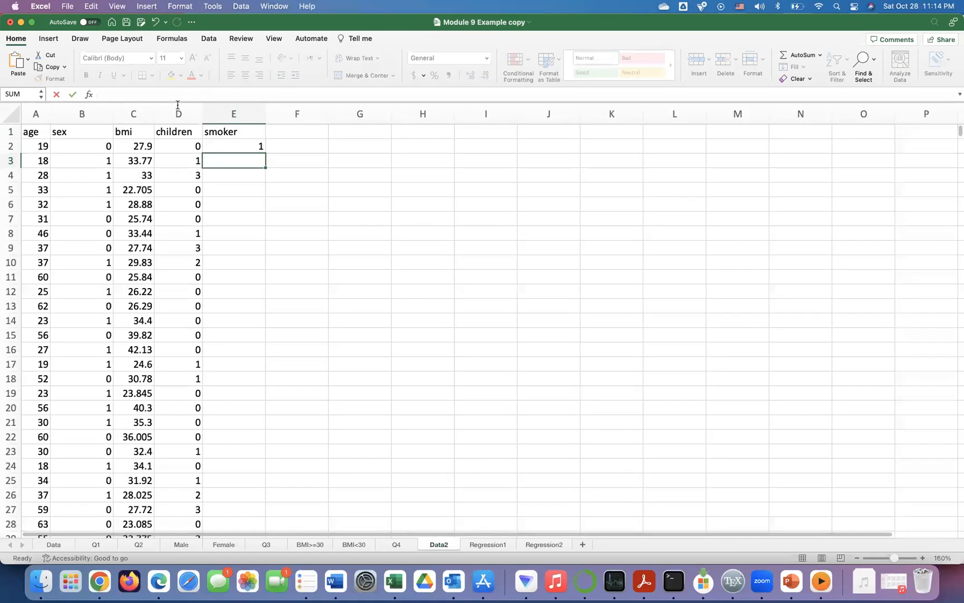
Fill the E2 formula down the smoker column to the last data row and check that it covers every record
{"action": "left_click", "coordinate": [253, 146]}
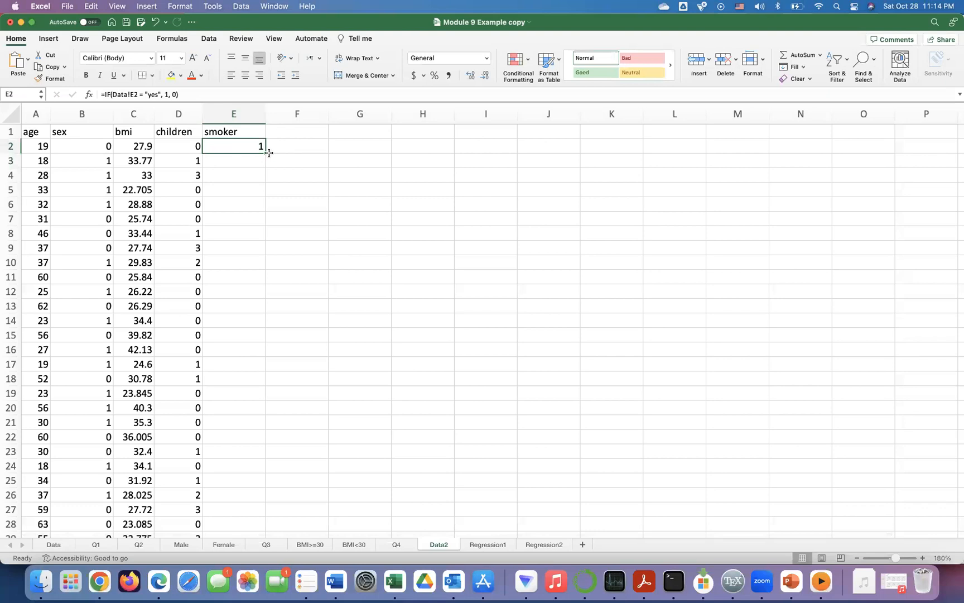
{"action": "double_click", "coordinate": [265, 152]}
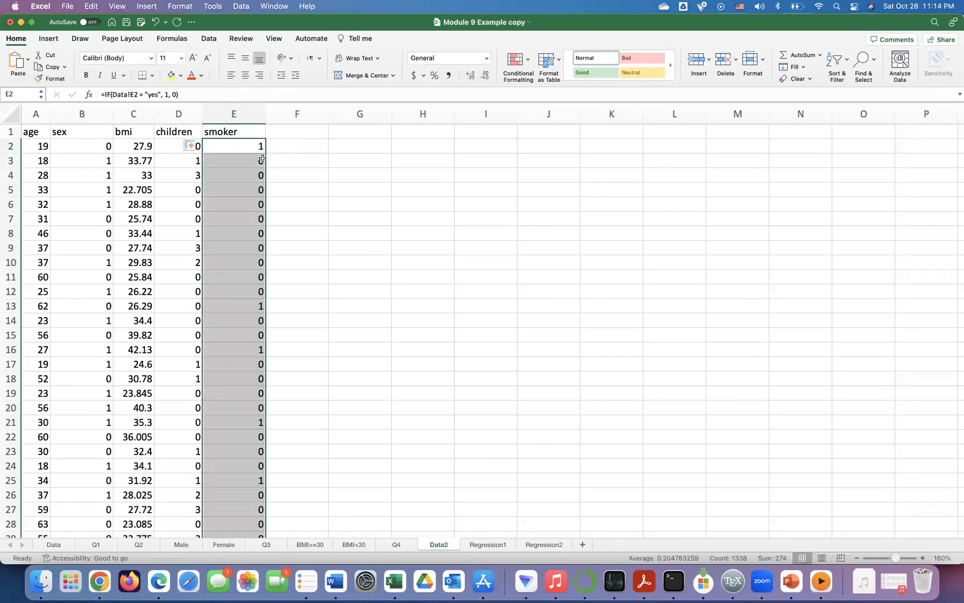
{"action": "scroll", "coordinate": [237, 278], "scroll_direction": "down", "scroll_amount": 20}
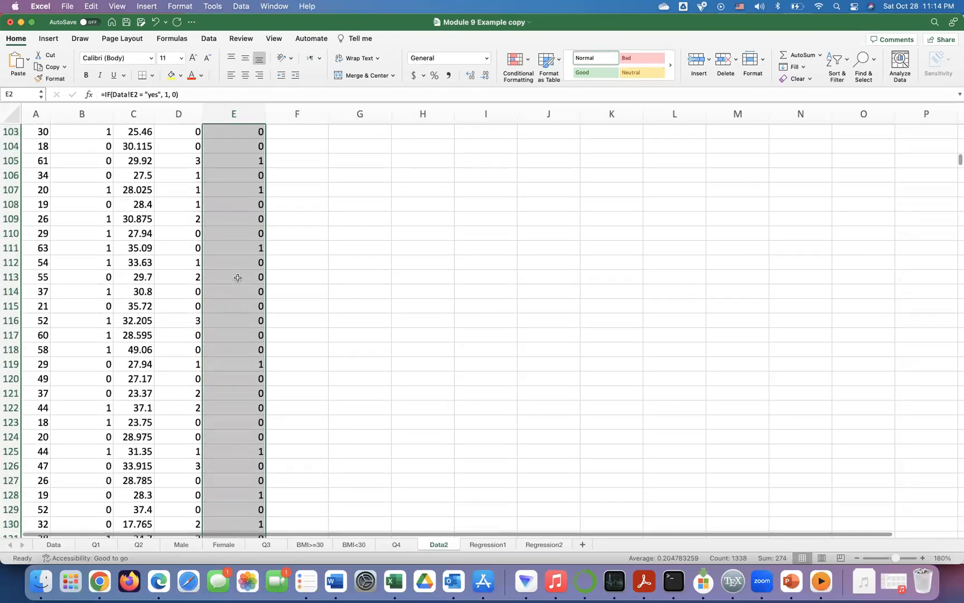
{"action": "scroll", "coordinate": [238, 277], "scroll_direction": "down", "scroll_amount": 20}
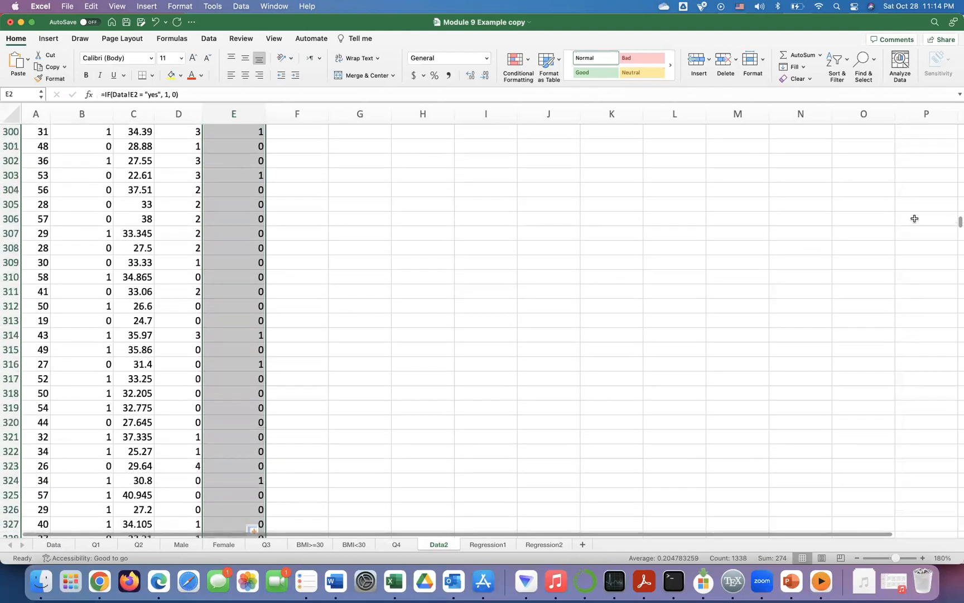
{"action": "left_click_drag", "start_coordinate": [958, 224], "coordinate": [955, 544]}
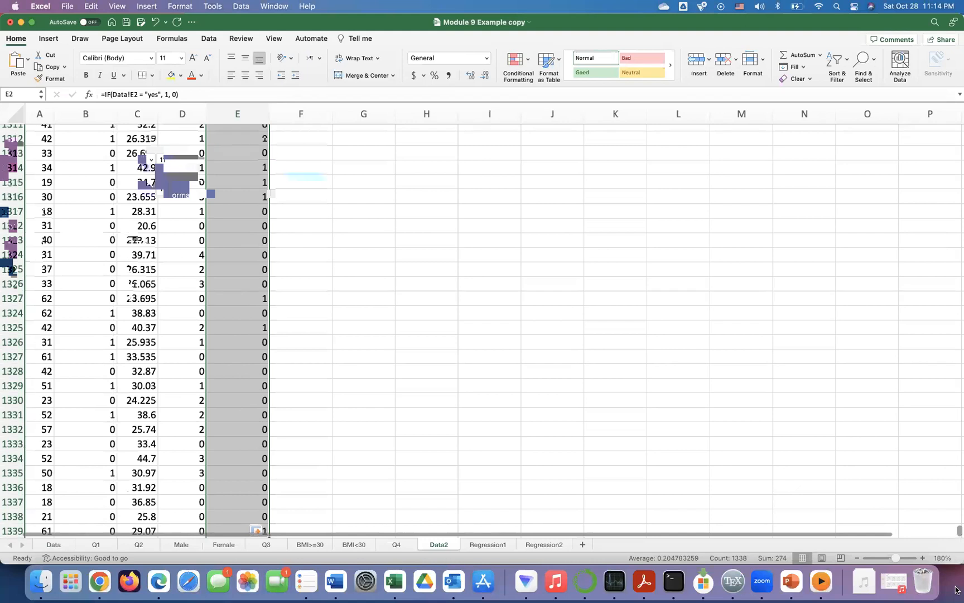
{"action": "scroll", "coordinate": [672, 426], "scroll_direction": "down", "scroll_amount": 20}
{"action": "scroll", "coordinate": [691, 438], "scroll_direction": "up", "scroll_amount": 8}
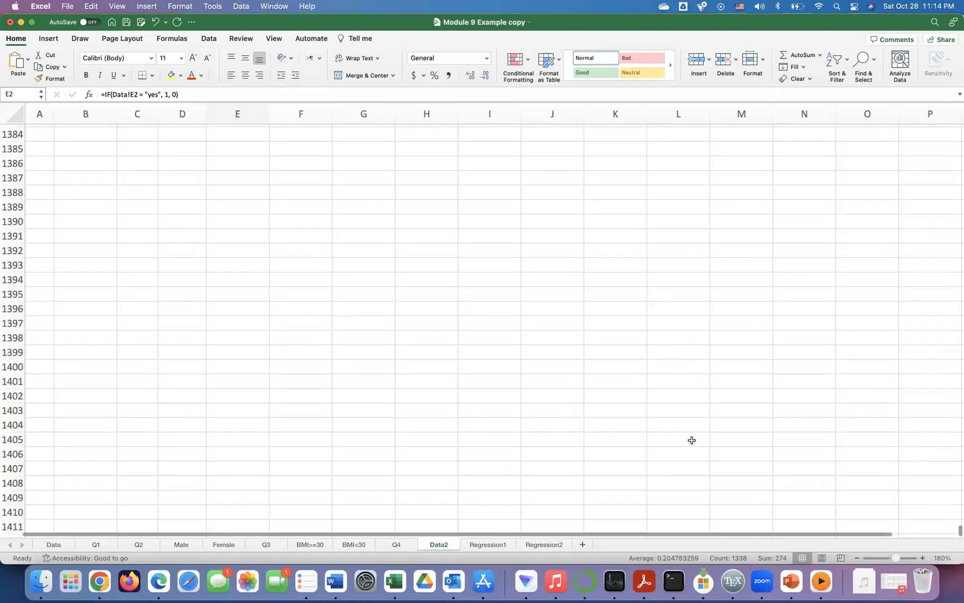
{"action": "scroll", "coordinate": [804, 428], "scroll_direction": "up", "scroll_amount": 8}
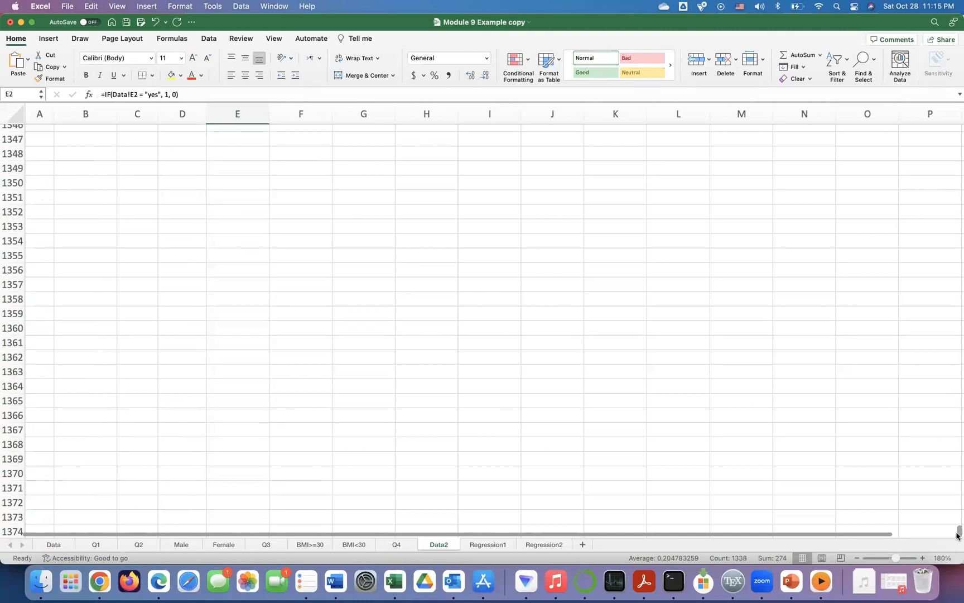
{"action": "left_click_drag", "start_coordinate": [957, 534], "coordinate": [959, 142]}
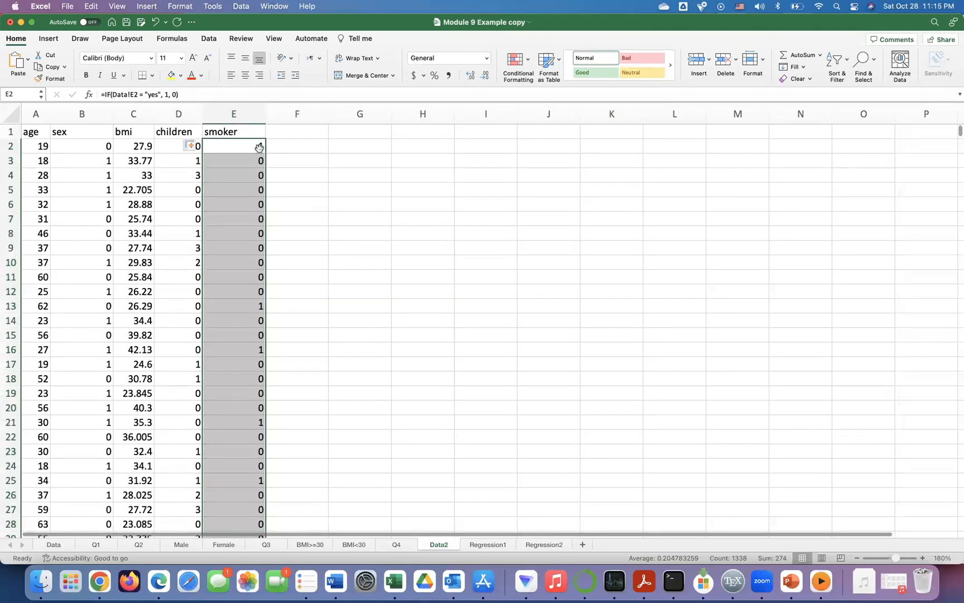
Compare the binary smoker values in Data2 with the original yes/no entries in rows 2 and 13 of the Data sheet
{"action": "left_click", "coordinate": [262, 146]}
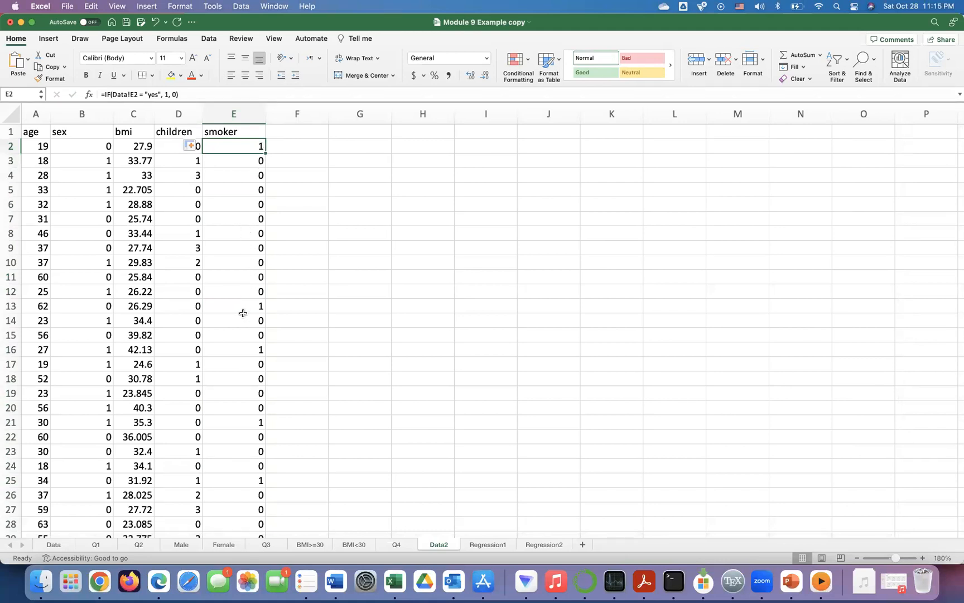
{"action": "left_click", "coordinate": [59, 547]}
{"action": "left_click", "coordinate": [167, 143]}
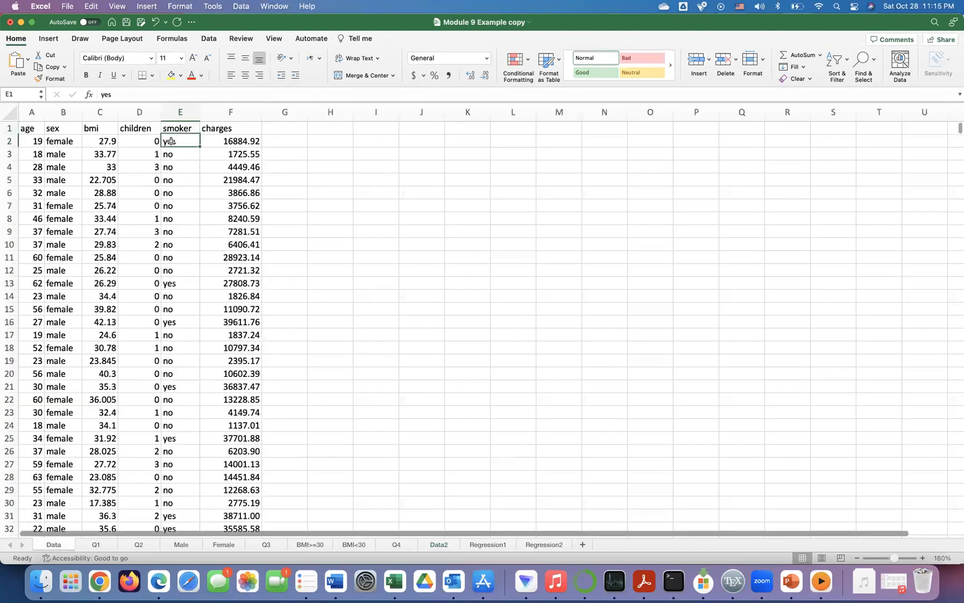
{"action": "left_click", "coordinate": [175, 285]}
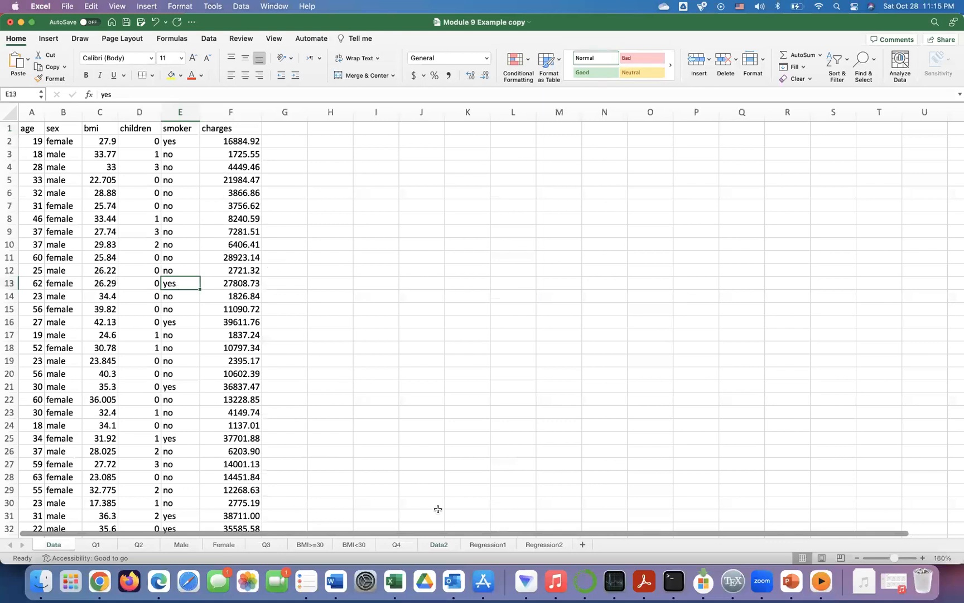
Check the data cleaning instructions on the Q4 sheet against the columns prepared in Data2
{"action": "left_click", "coordinate": [438, 544]}
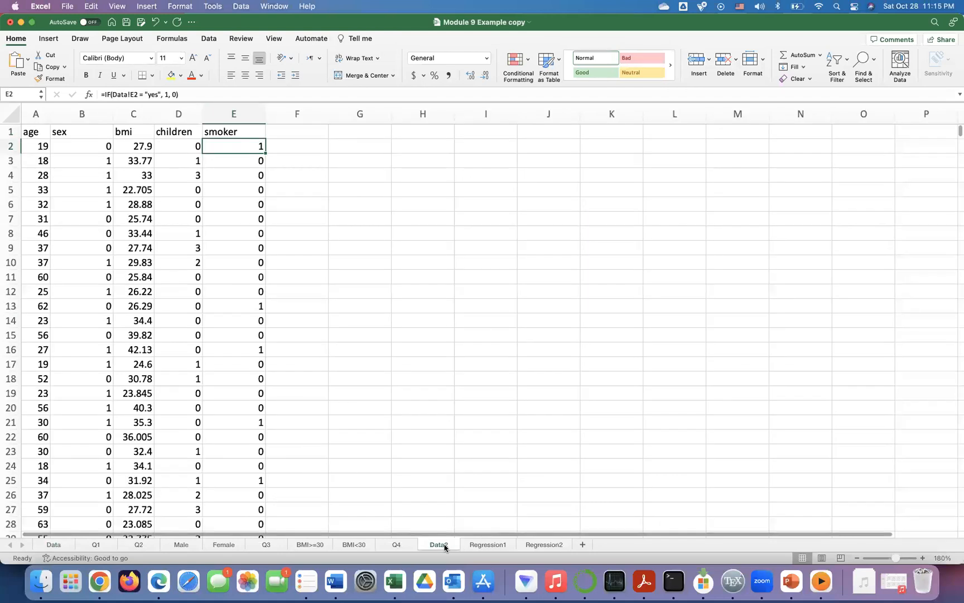
{"action": "left_click", "coordinate": [397, 545]}
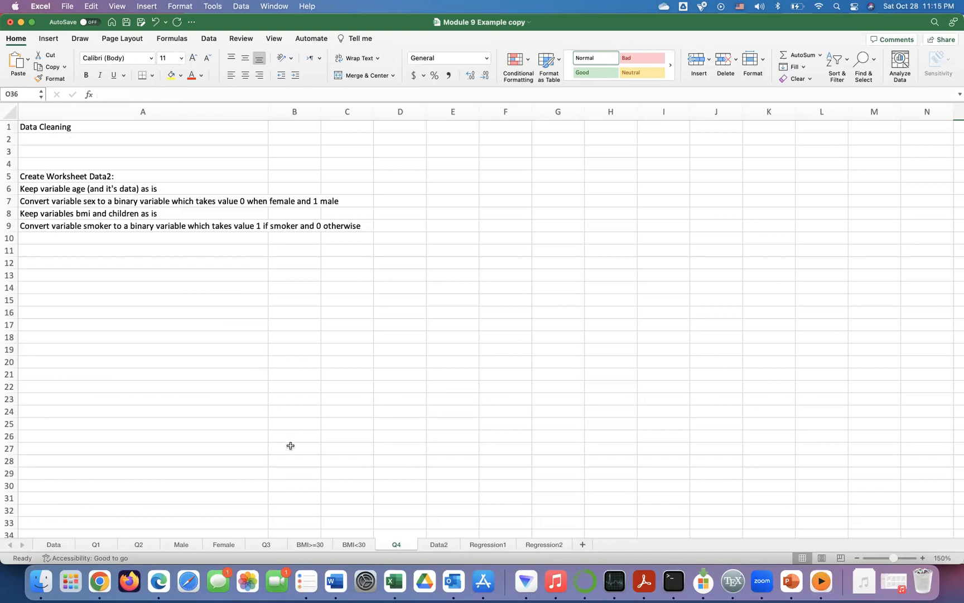
{"action": "left_click", "coordinate": [438, 544]}
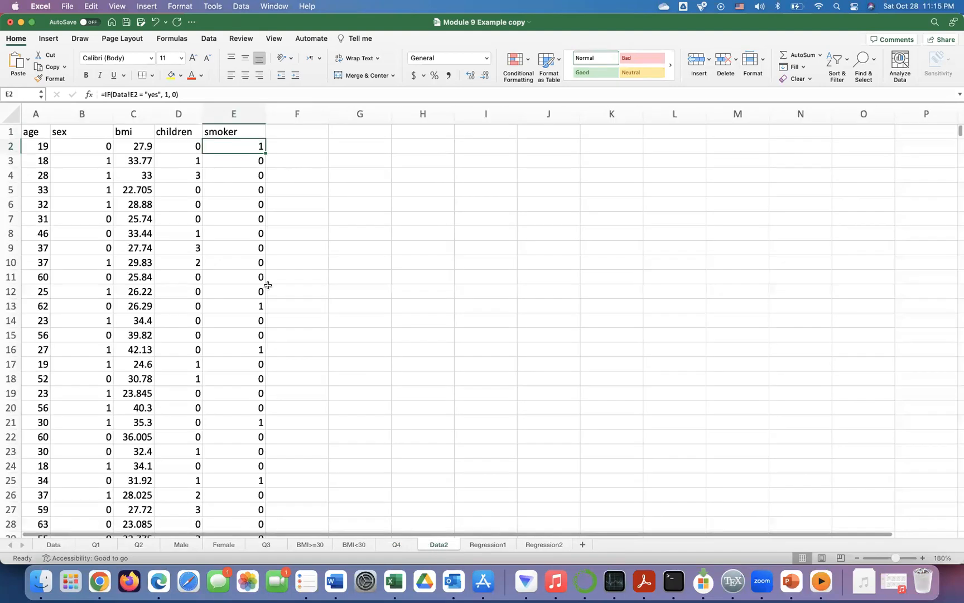
Copy the whole charges column from the Data sheet into column F of Data2
{"action": "left_click", "coordinate": [53, 544]}
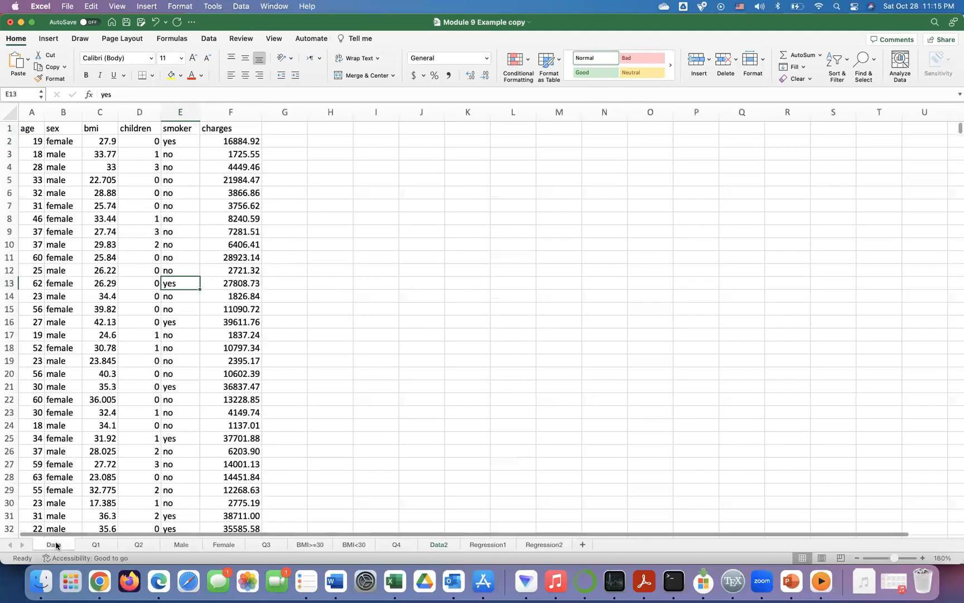
{"action": "left_click", "coordinate": [234, 117]}
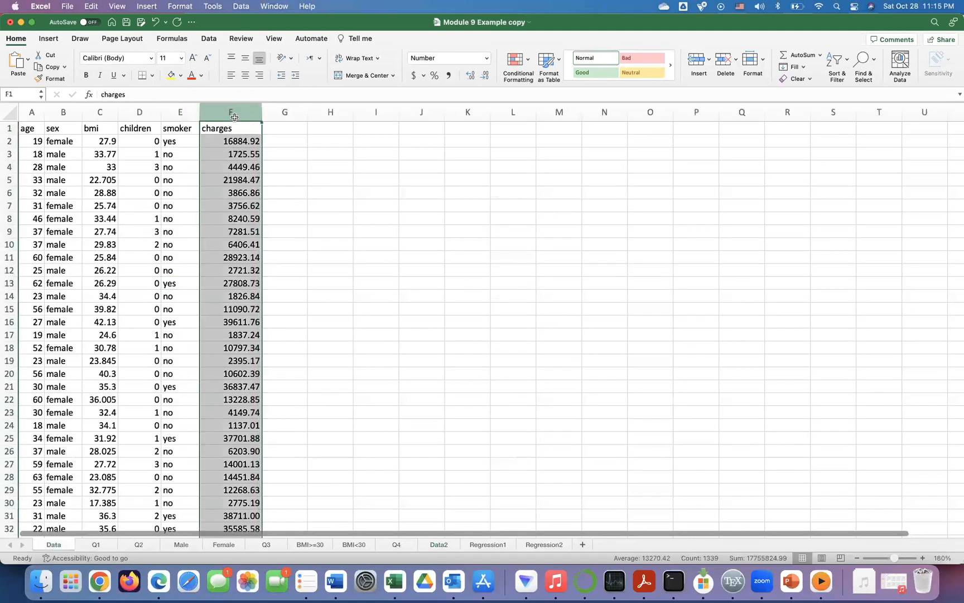
{"action": "key", "text": "super+c"}
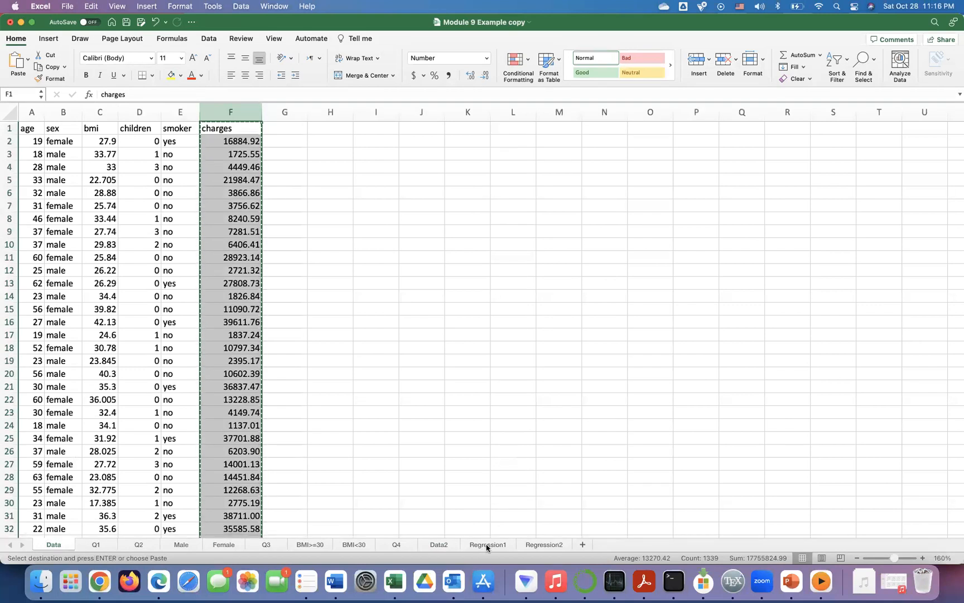
{"action": "left_click", "coordinate": [440, 549]}
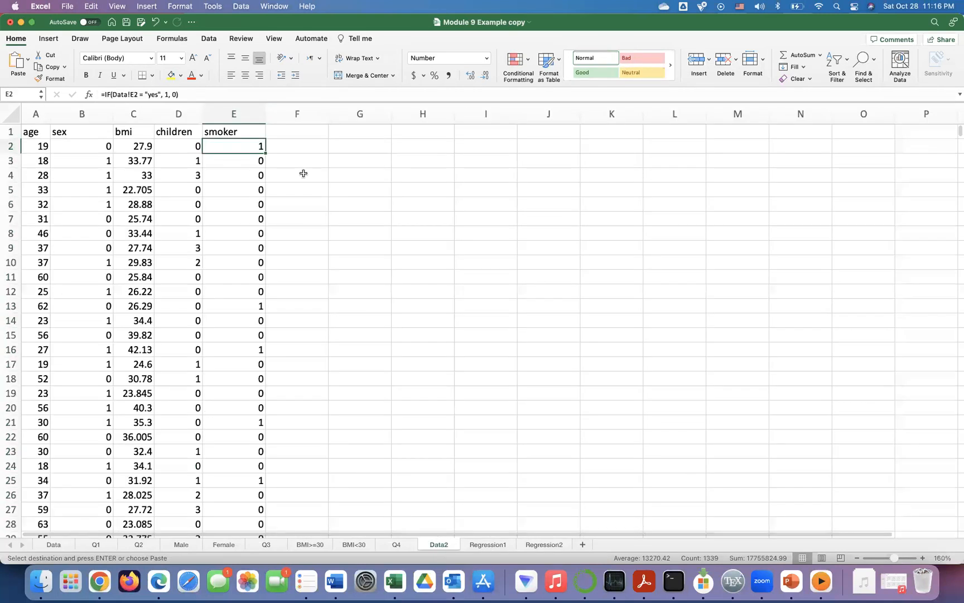
{"action": "left_click", "coordinate": [295, 132]}
{"action": "key", "text": "super+v"}
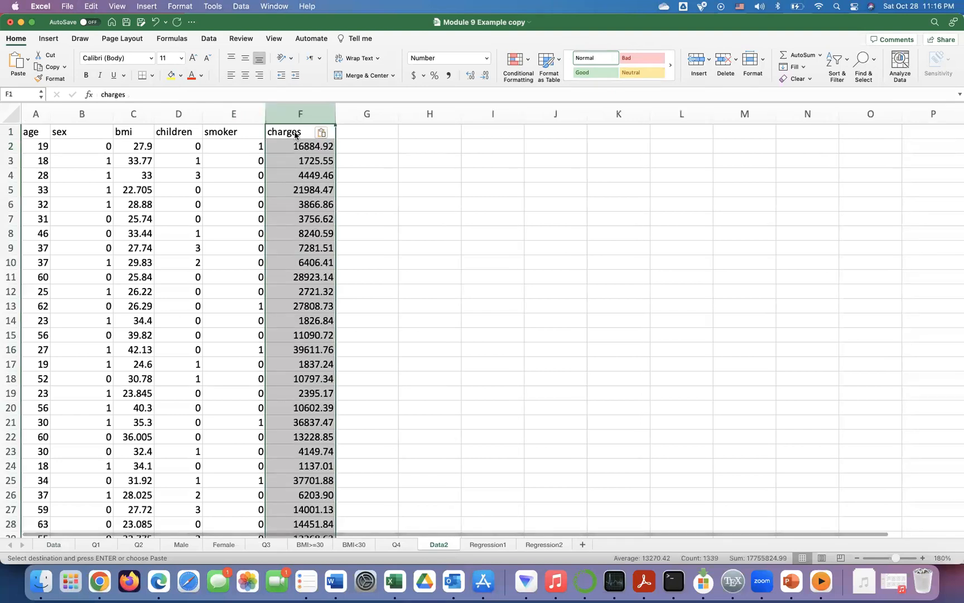
{"action": "left_click", "coordinate": [380, 169]}
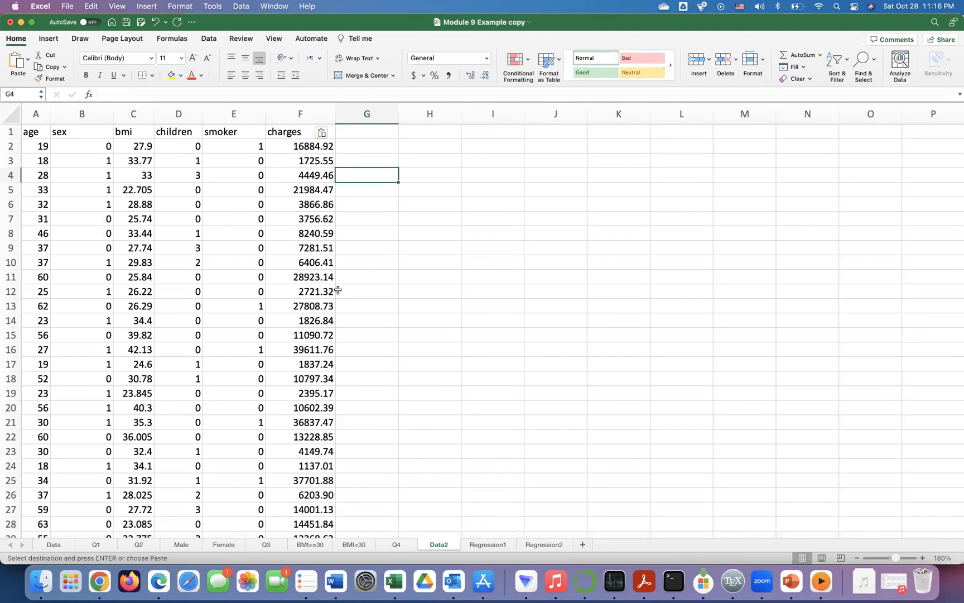
{"action": "left_click", "coordinate": [481, 544]}
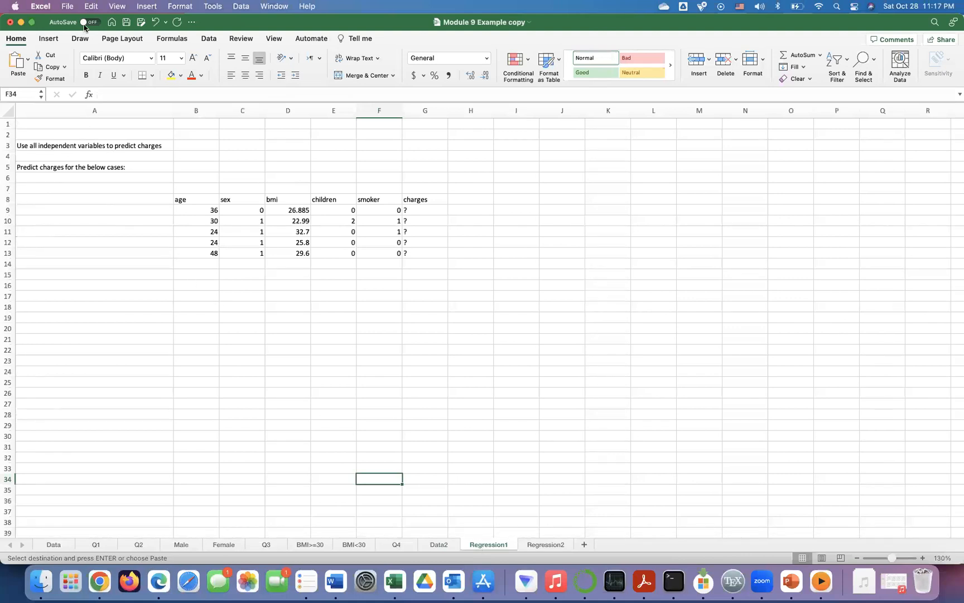
{"action": "left_click", "coordinate": [215, 39]}
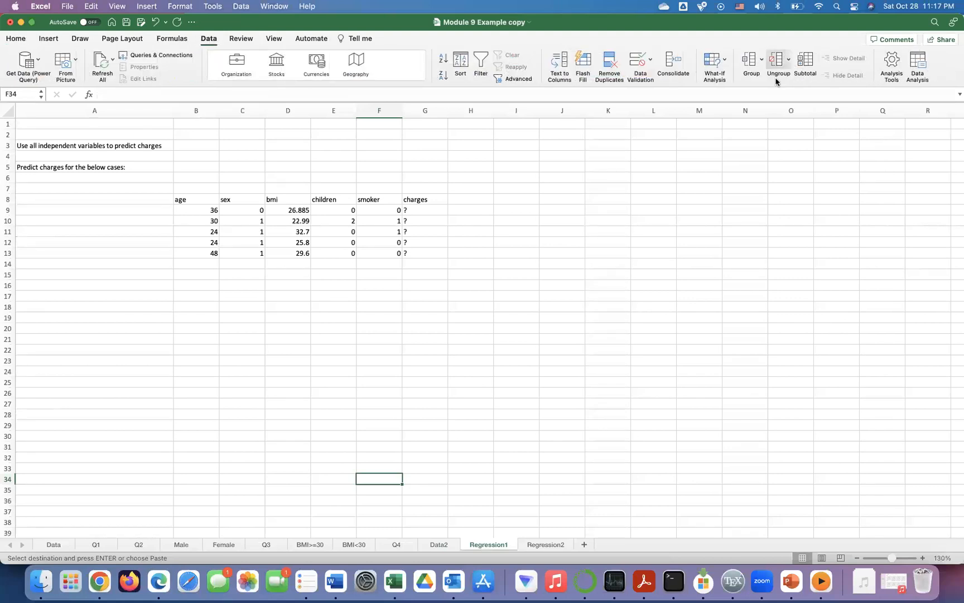
{"action": "left_click", "coordinate": [916, 73]}
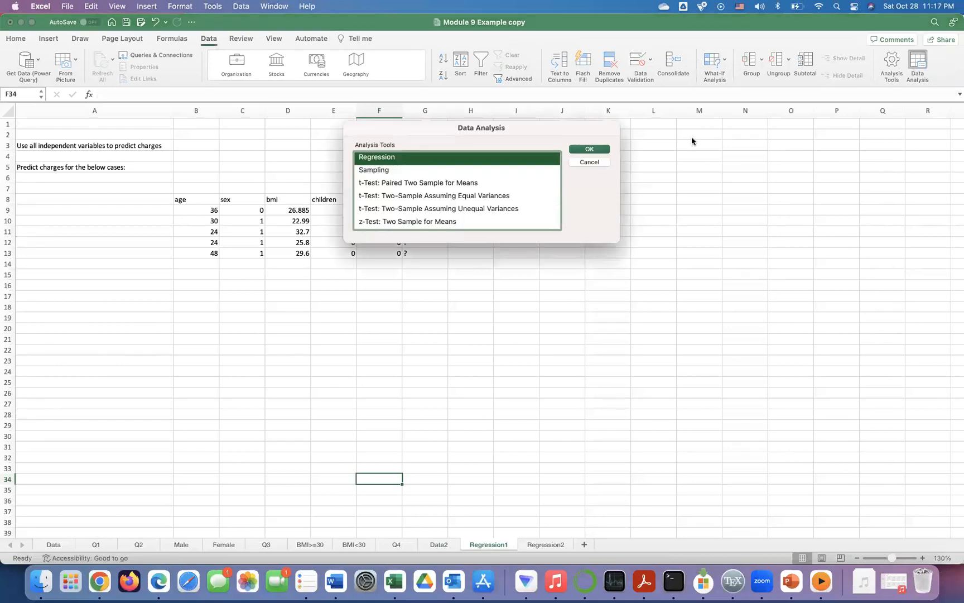
{"action": "left_click", "coordinate": [594, 149]}
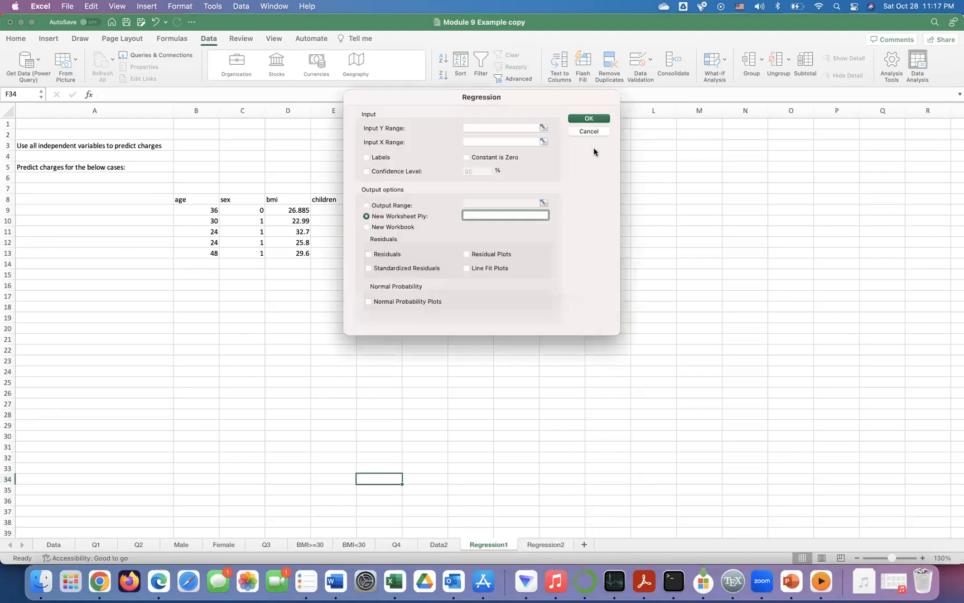
{"action": "left_click", "coordinate": [589, 132]}
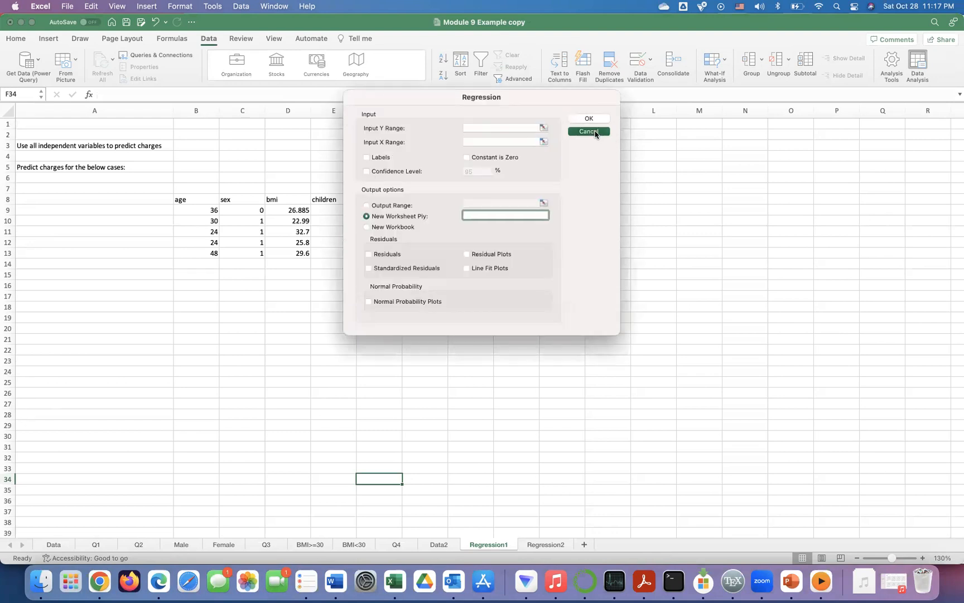
{"action": "left_click", "coordinate": [590, 161]}
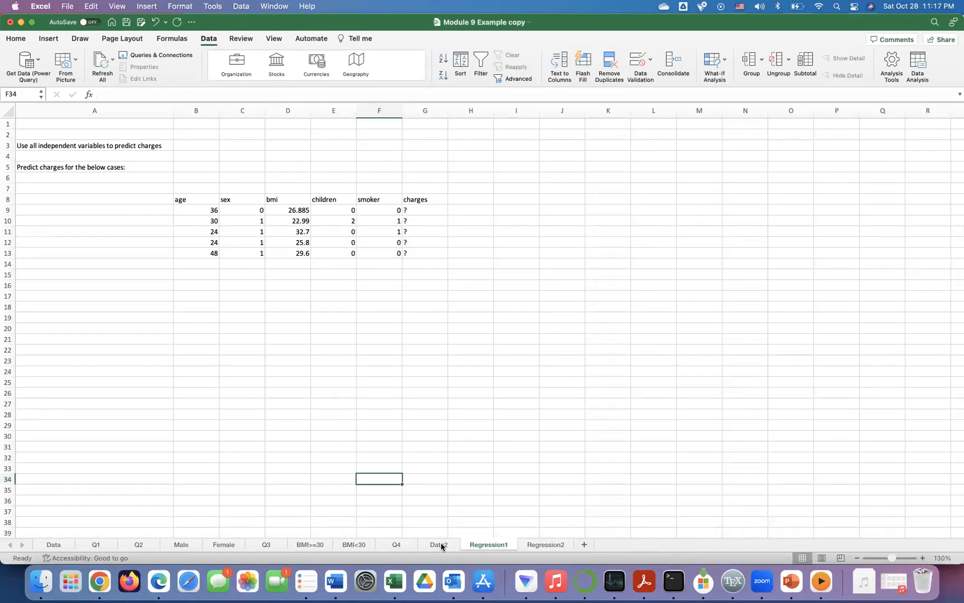
Start a Regression analysis from the Data2 sheet and set its Input Y Range to the charges data, $F$1:$F$1339
{"action": "left_click", "coordinate": [440, 544]}
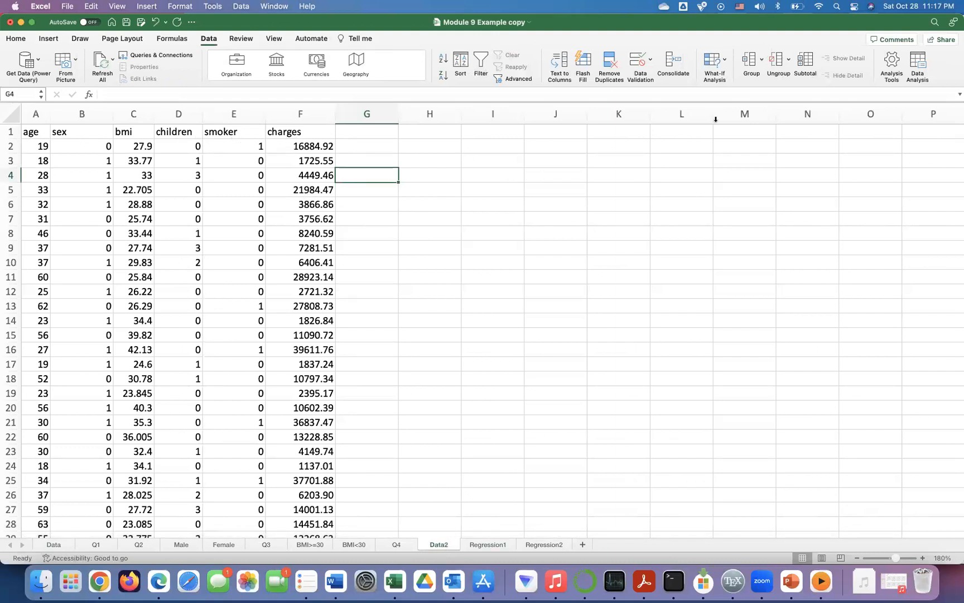
{"action": "left_click", "coordinate": [918, 64]}
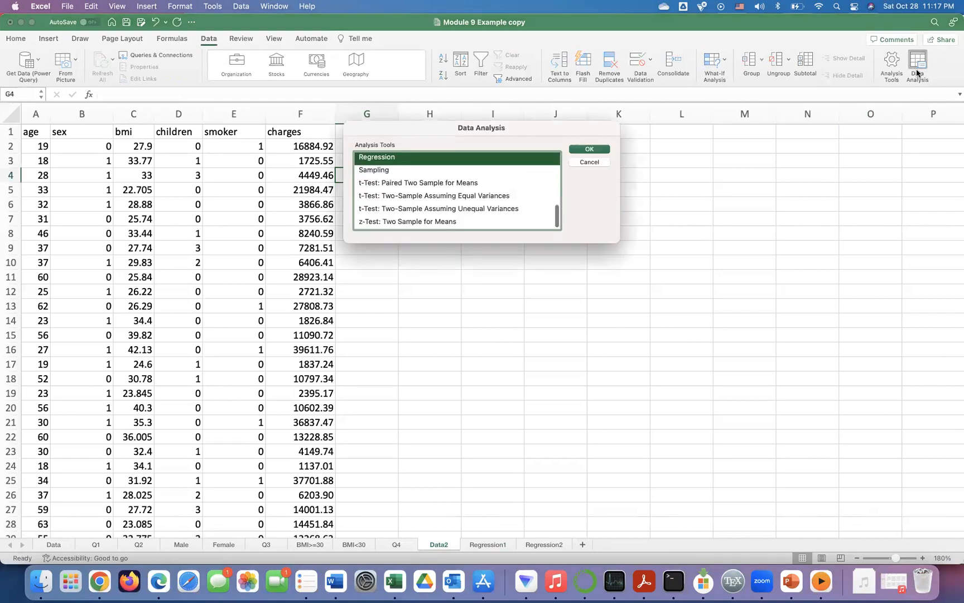
{"action": "left_click", "coordinate": [587, 147]}
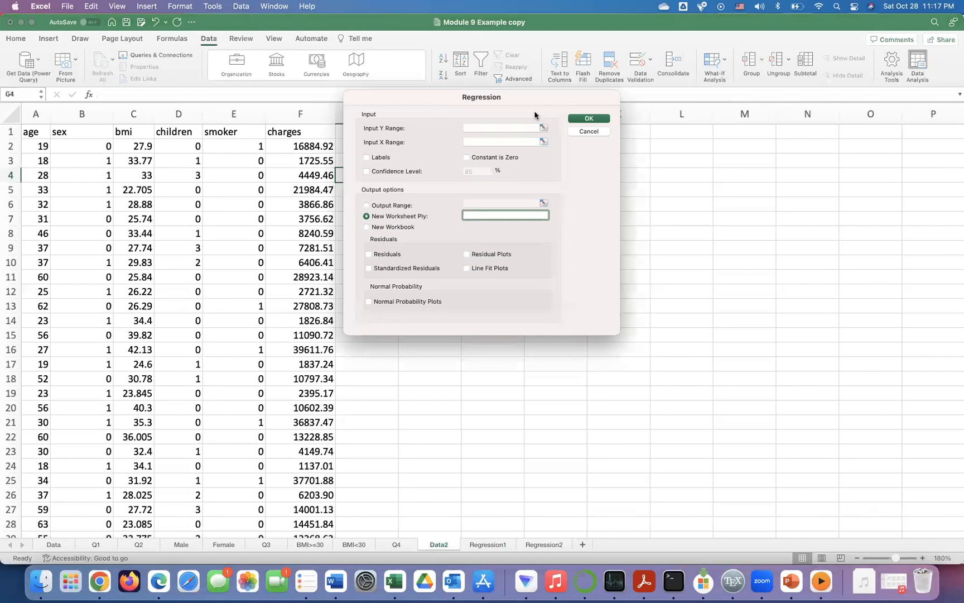
{"action": "left_click_drag", "start_coordinate": [529, 99], "coordinate": [648, 109]}
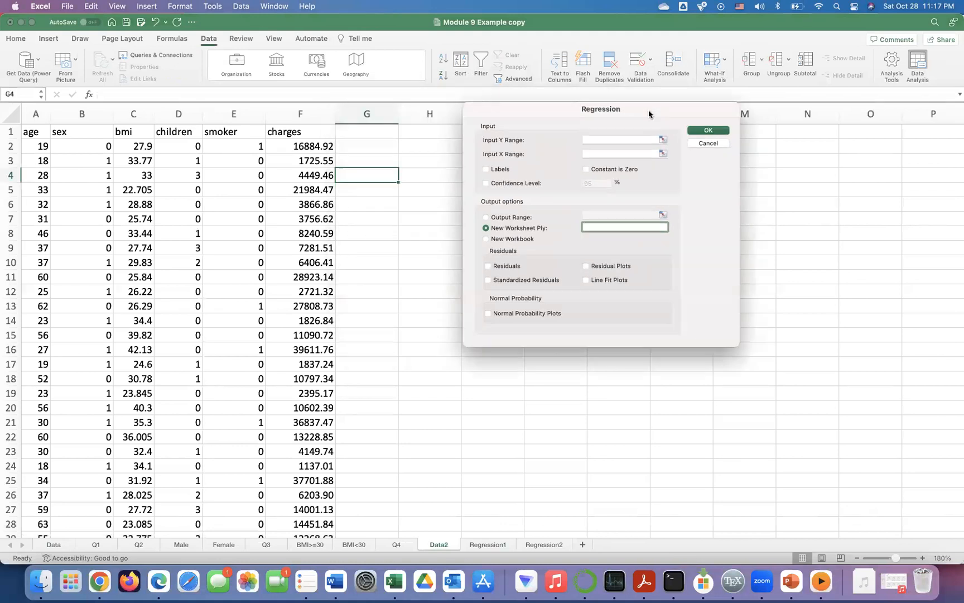
{"action": "left_click", "coordinate": [663, 138]}
{"action": "left_click", "coordinate": [323, 135]}
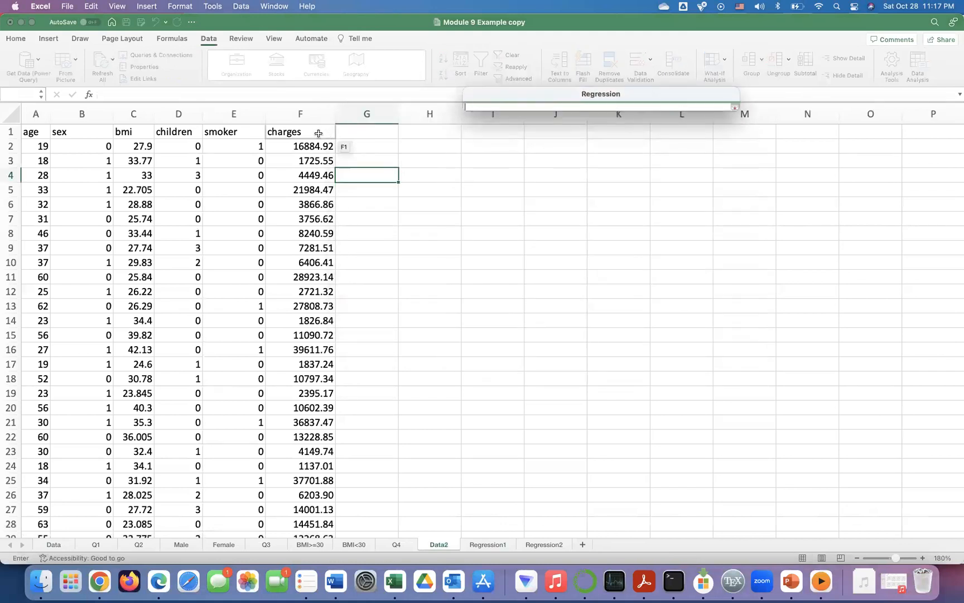
{"action": "left_click_drag", "start_coordinate": [314, 154], "coordinate": [301, 482]}
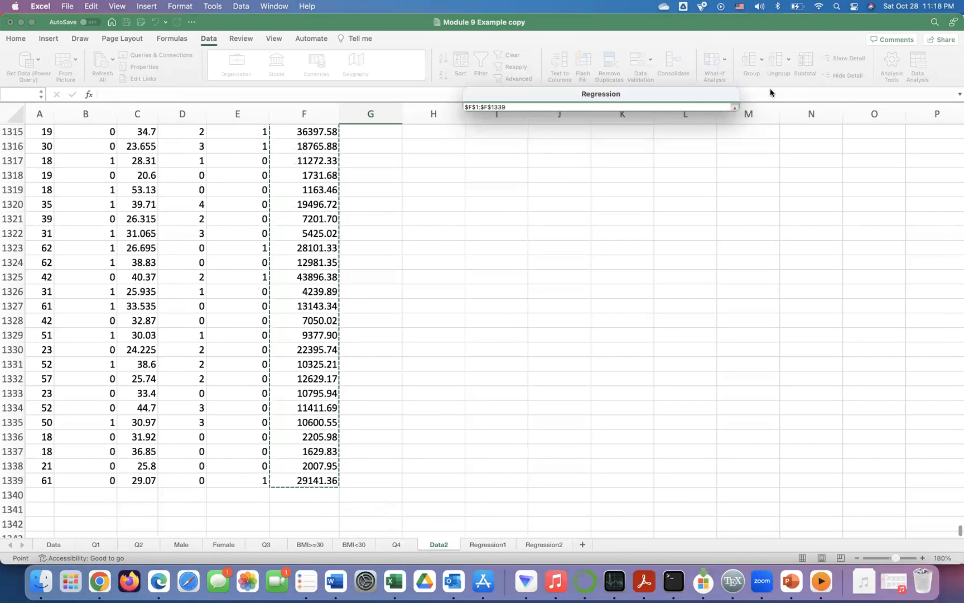
{"action": "left_click", "coordinate": [735, 108]}
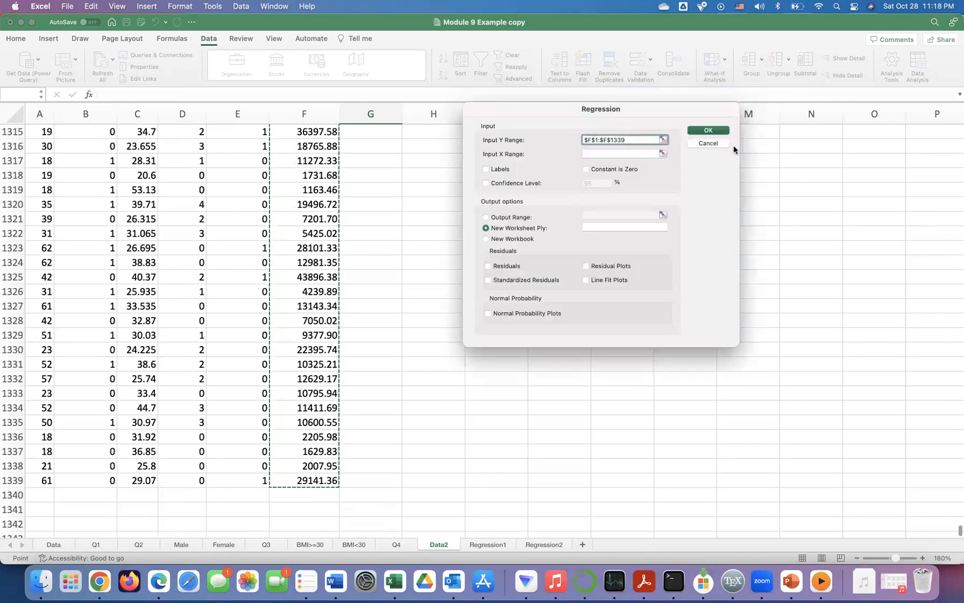
Set the regression's Input X Range to the age through smoker columns, $A$1:$E$1339
{"action": "left_click", "coordinate": [663, 153]}
{"action": "scroll", "coordinate": [284, 231], "scroll_direction": "up", "scroll_amount": 20}
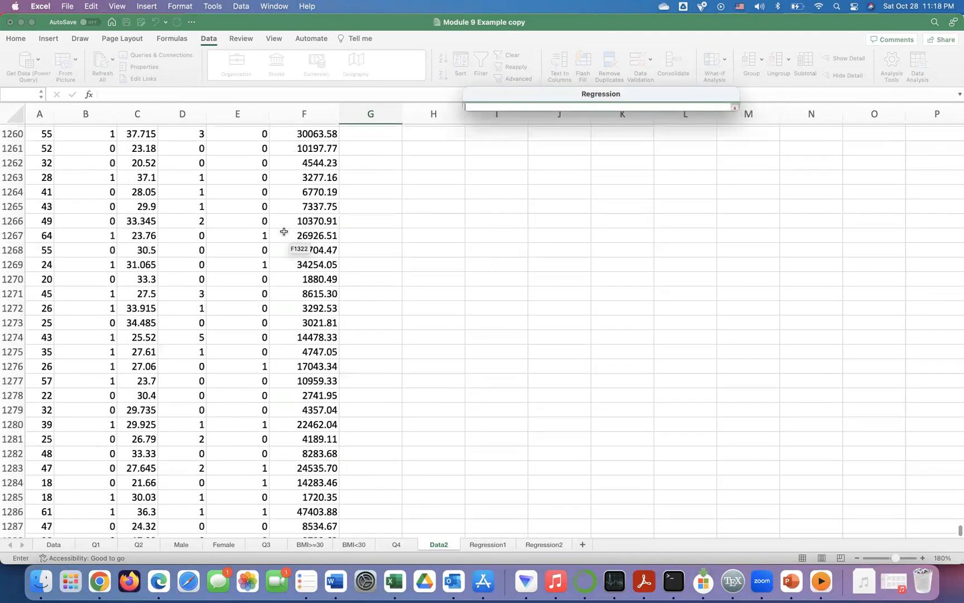
{"action": "scroll", "coordinate": [284, 231], "scroll_direction": "up", "scroll_amount": 20}
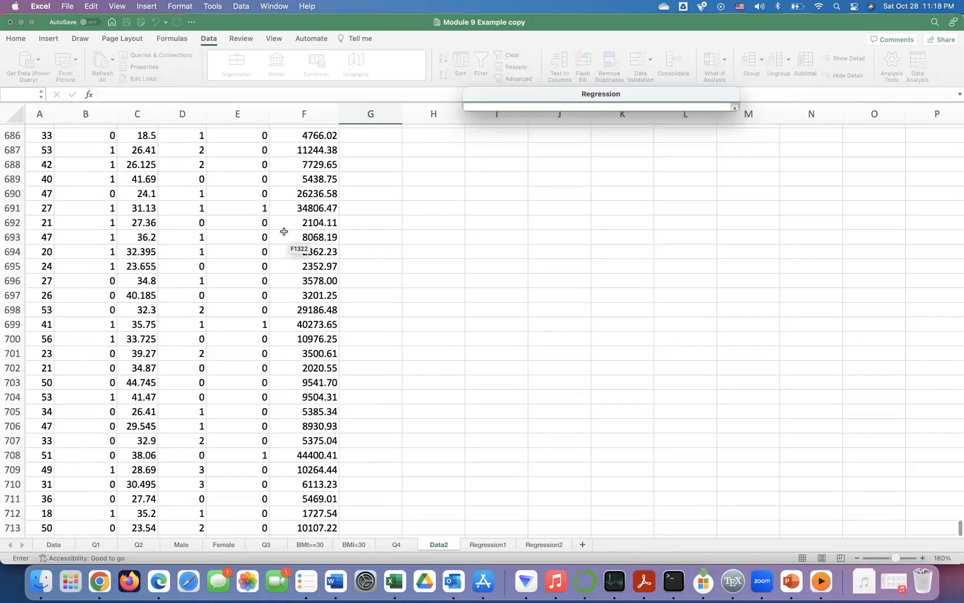
{"action": "scroll", "coordinate": [284, 231], "scroll_direction": "up", "scroll_amount": 15}
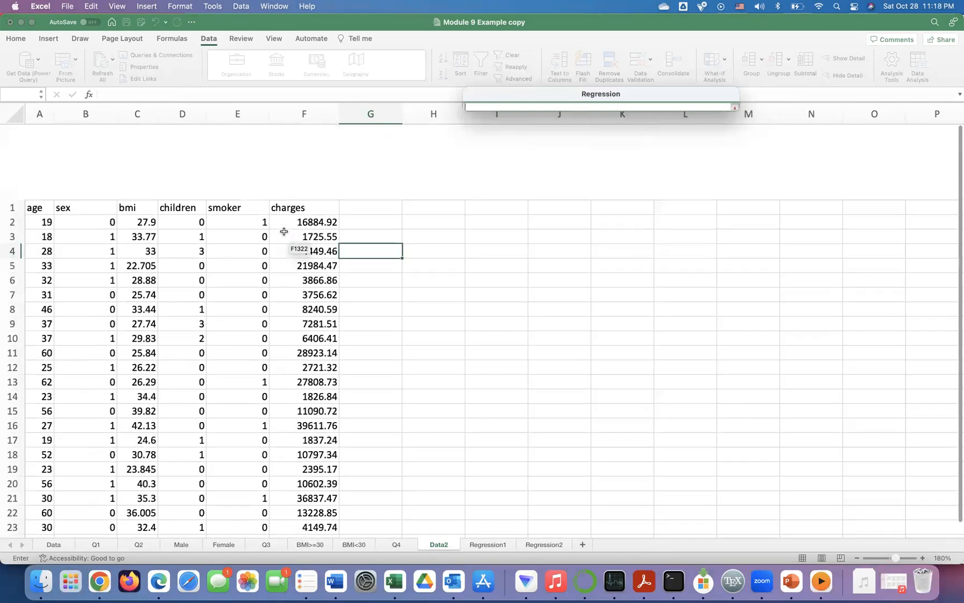
{"action": "left_click_drag", "start_coordinate": [28, 132], "coordinate": [251, 489]}
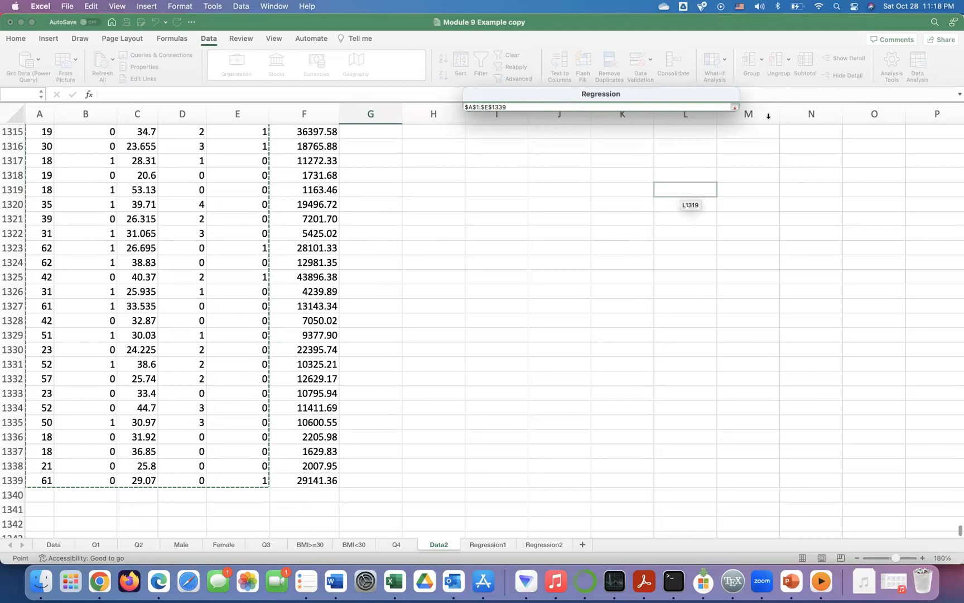
{"action": "left_click", "coordinate": [735, 108]}
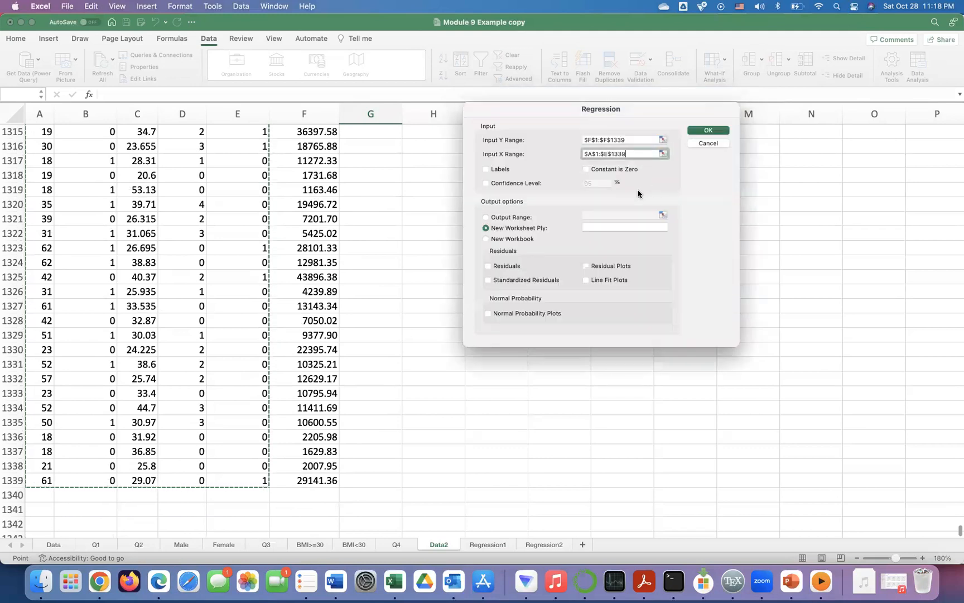
Mark the input ranges as containing labels and run the regression with its output on a new worksheet
{"action": "left_click", "coordinate": [486, 169]}
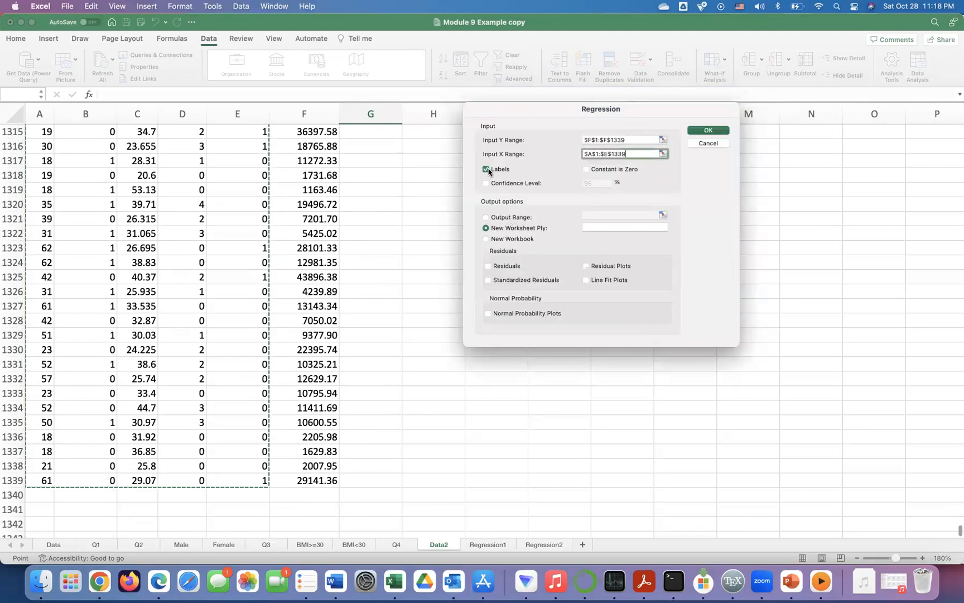
{"action": "left_click", "coordinate": [705, 131]}
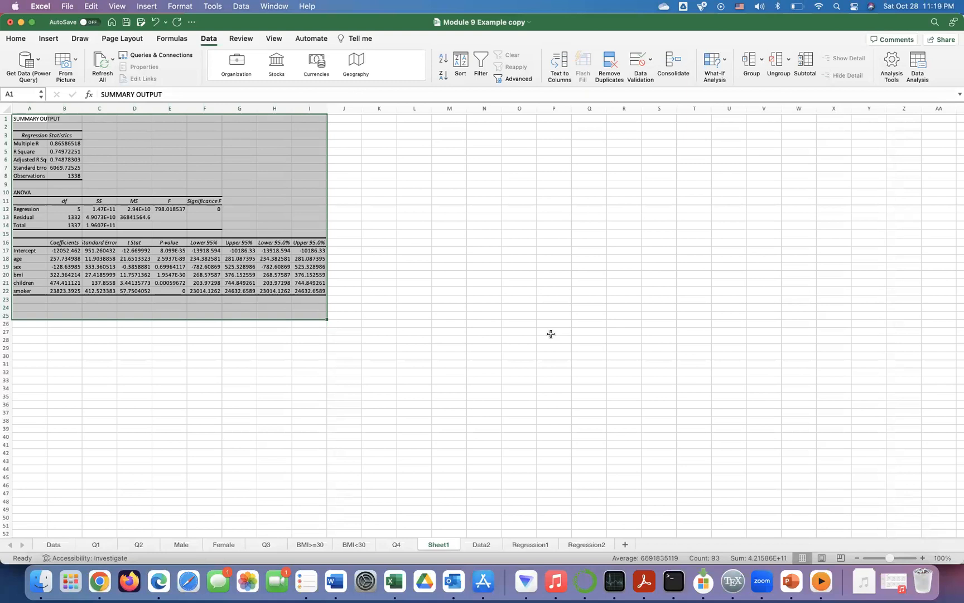
{"action": "left_click", "coordinate": [505, 323]}
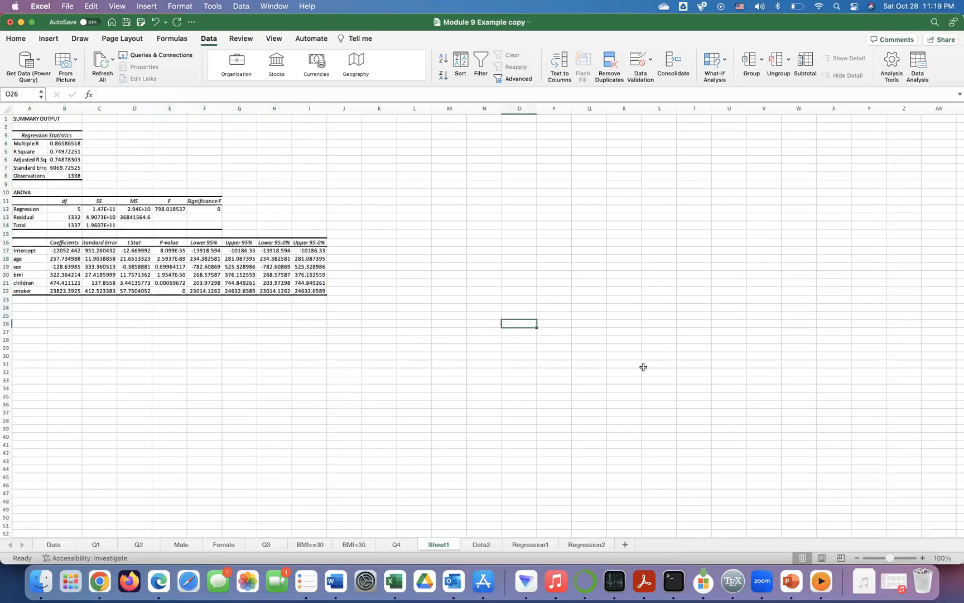
Examine the regression statistics, ANOVA table and coefficients in the summary output at an enlarged size
{"action": "left_click", "coordinate": [922, 558]}
{"action": "left_click", "coordinate": [923, 558]}
{"action": "left_click", "coordinate": [922, 558]}
{"action": "left_click", "coordinate": [923, 558]}
{"action": "left_click", "coordinate": [922, 558]}
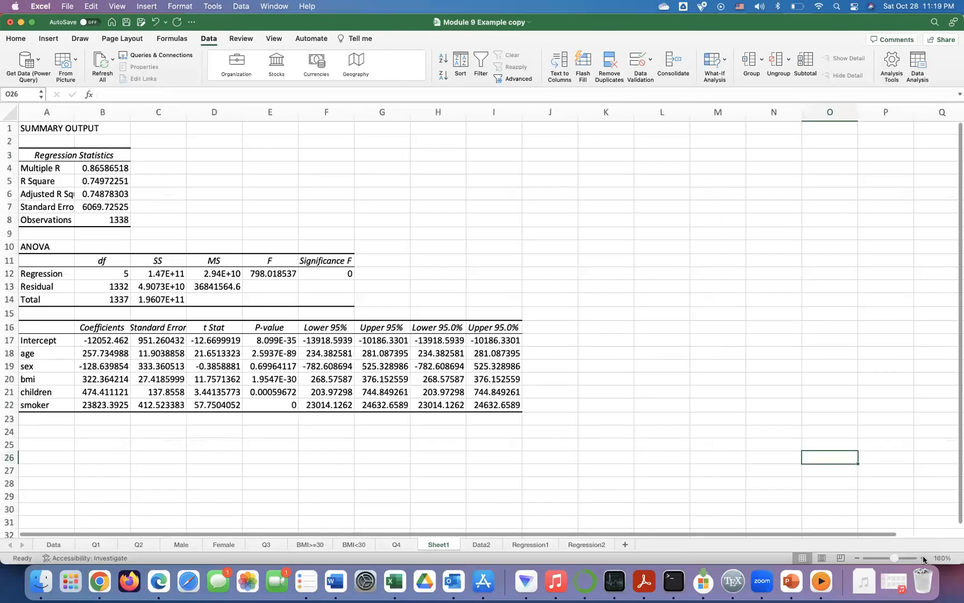
{"action": "left_click", "coordinate": [923, 558]}
{"action": "left_click", "coordinate": [922, 558]}
{"action": "left_click", "coordinate": [922, 558]}
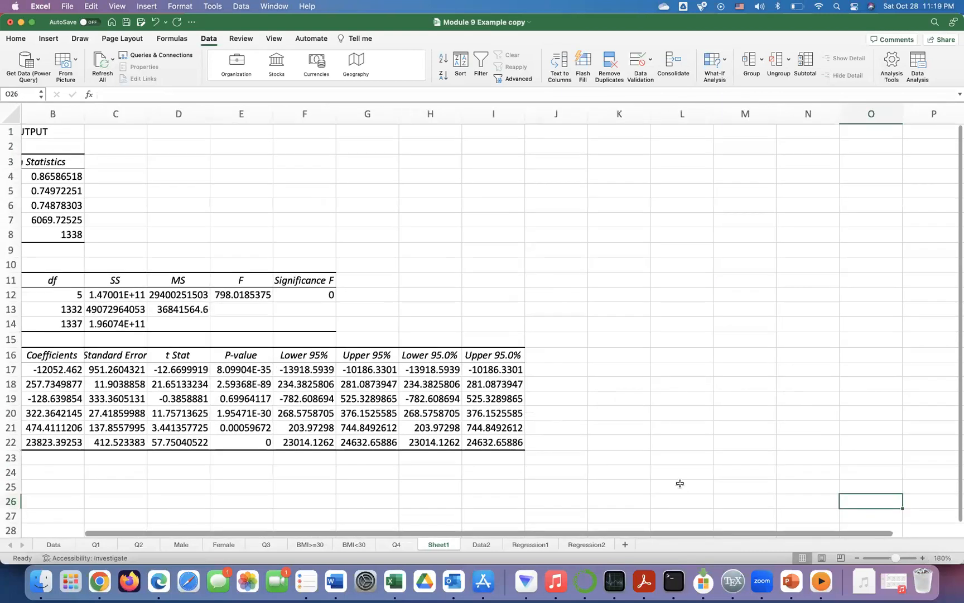
{"action": "scroll", "coordinate": [680, 483], "scroll_direction": "left", "scroll_amount": 2}
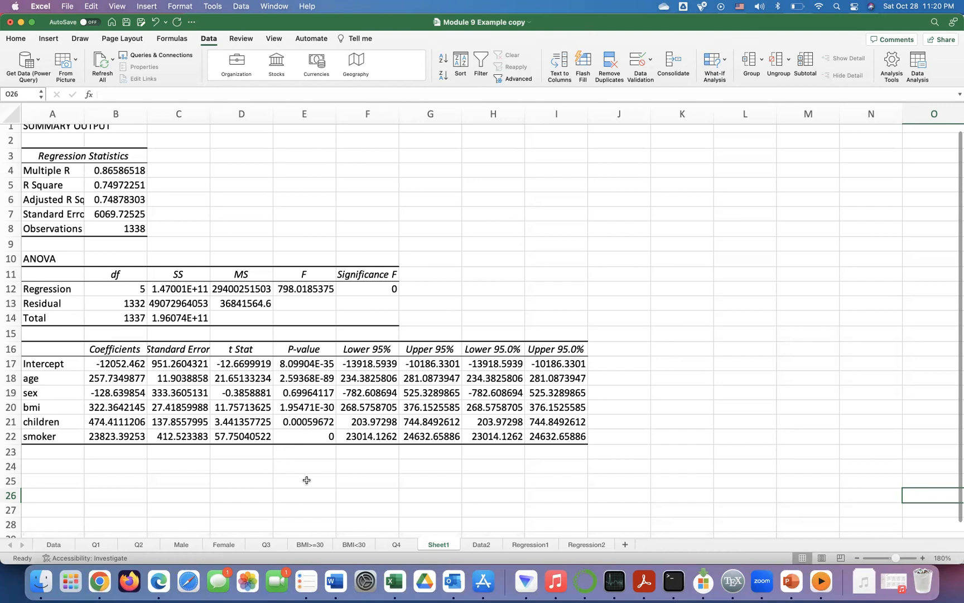
Rename the regression output worksheet as Regression 1 Result
{"action": "double_click", "coordinate": [435, 545]}
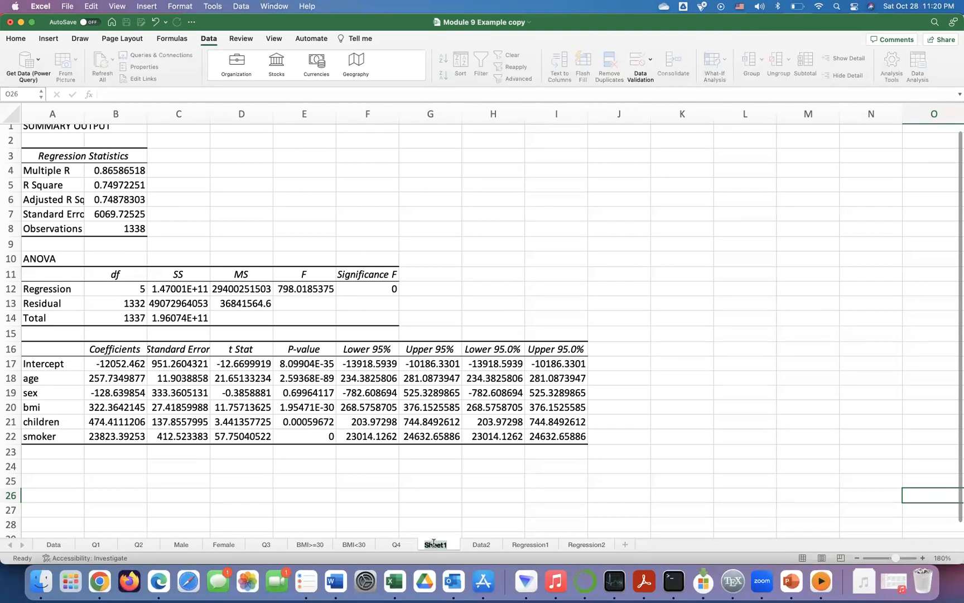
{"action": "type", "text": "Regression 1 Result"}
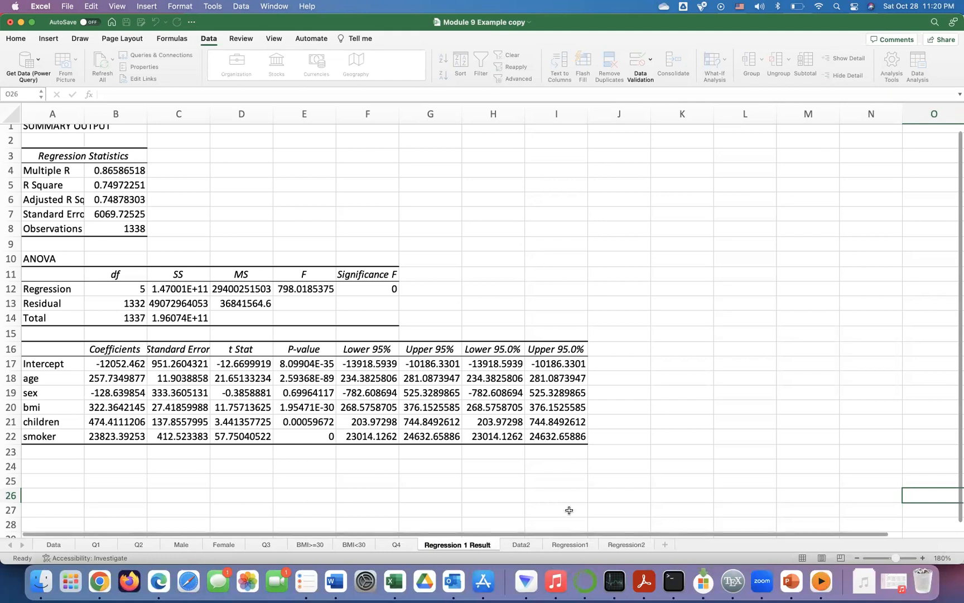
Confirm the new sheet name and move the Regression 1 Result sheet between Data2 and Regression1
{"action": "key", "text": "Return"}
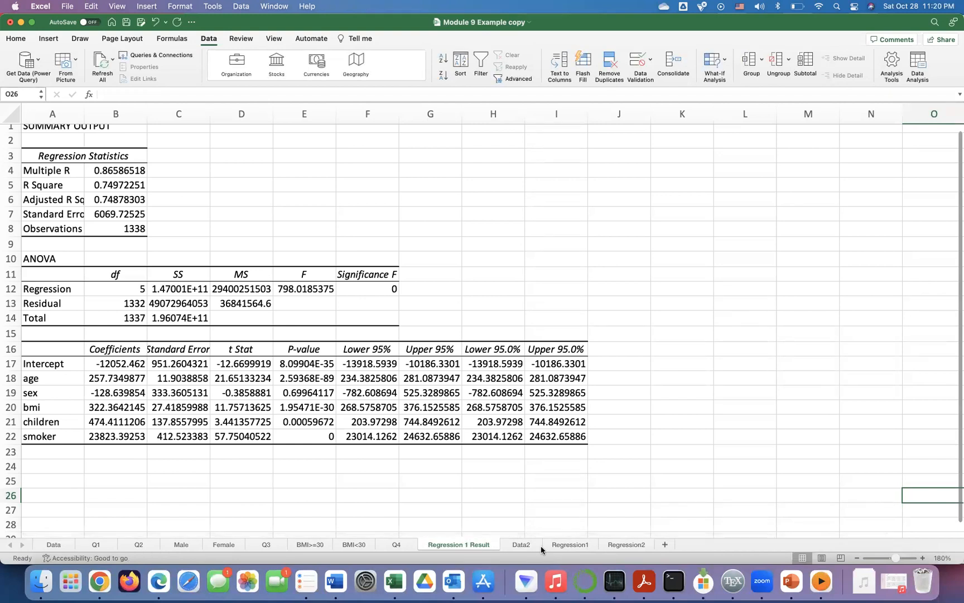
{"action": "mouse_move", "coordinate": [473, 545]}
{"action": "left_mouse_down"}
{"action": "mouse_move", "coordinate": [546, 536]}
{"action": "mouse_move", "coordinate": [551, 544]}
{"action": "left_mouse_up"}
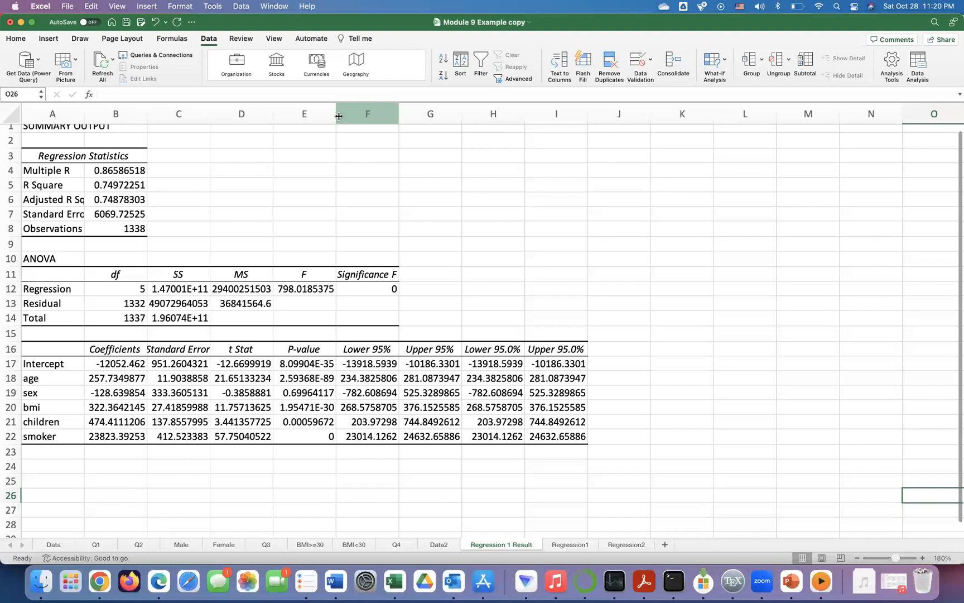
Write the general regression equation b0 +b1*x1 + ...+bn*xn in E3 and relate its terms to the coefficients in column B
{"action": "left_click", "coordinate": [303, 156]}
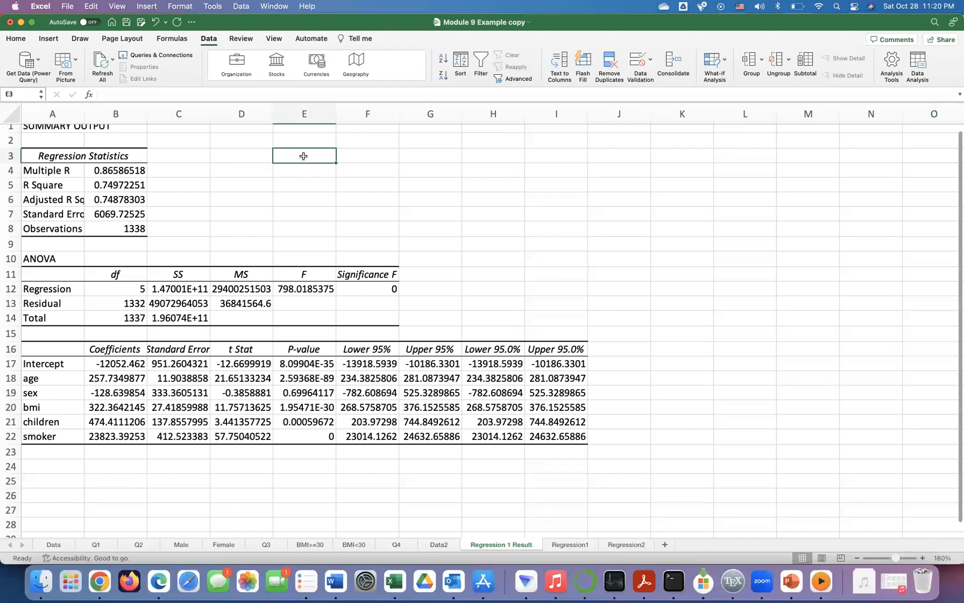
{"action": "type", "text": "b0"}
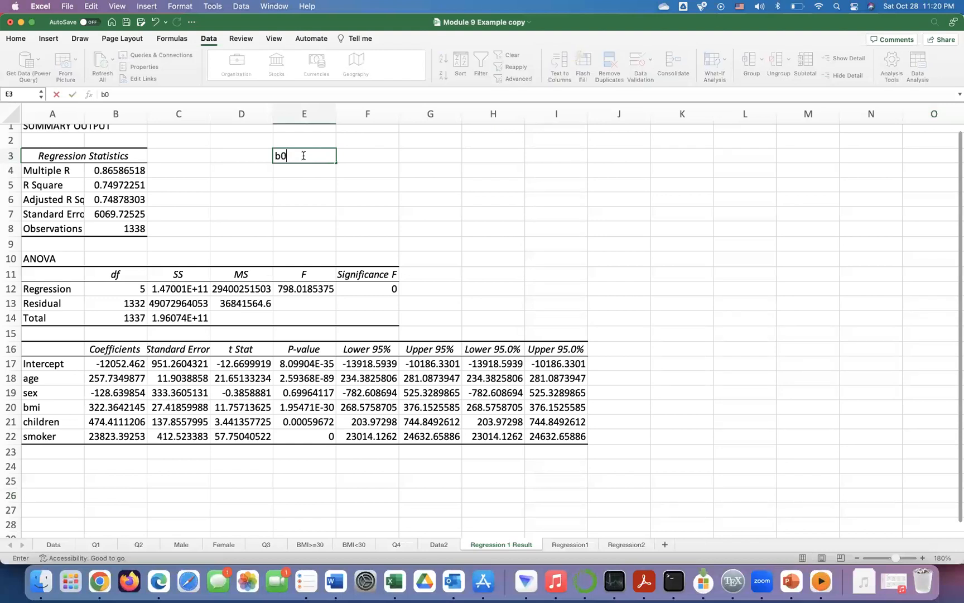
{"action": "type", "text": " +b1*x1 + ...+bn*xn"}
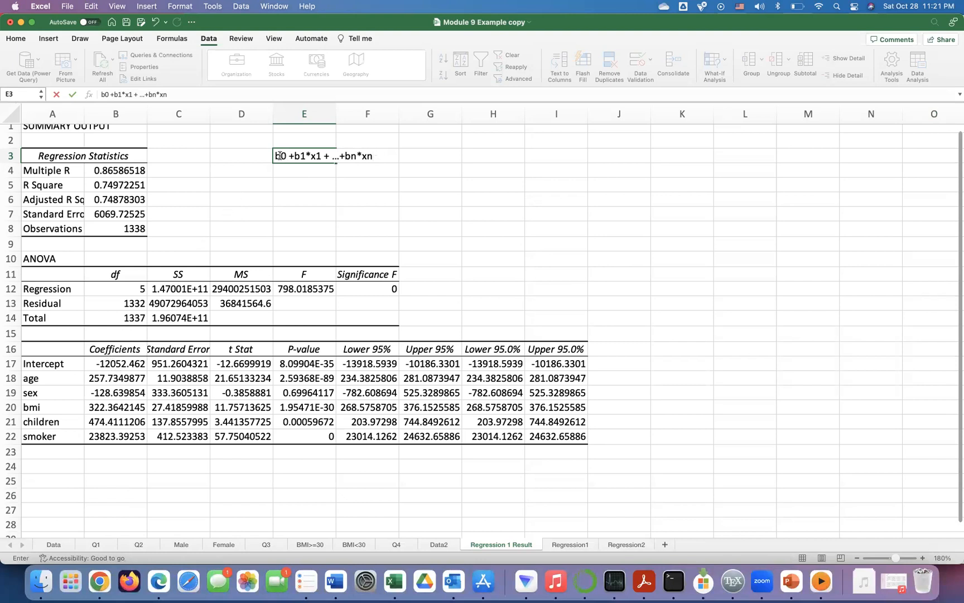
{"action": "left_click", "coordinate": [118, 366]}
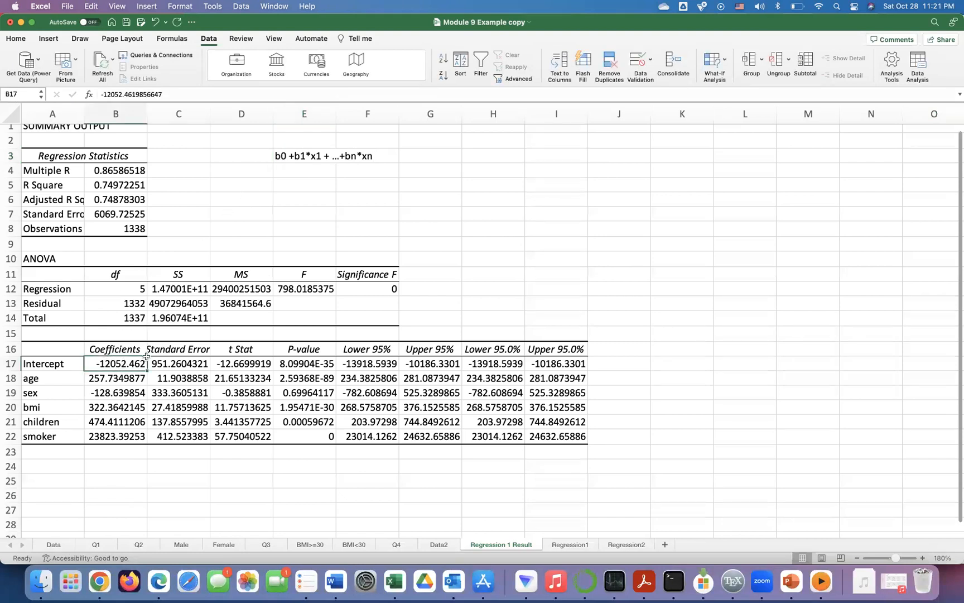
{"action": "left_click", "coordinate": [105, 380]}
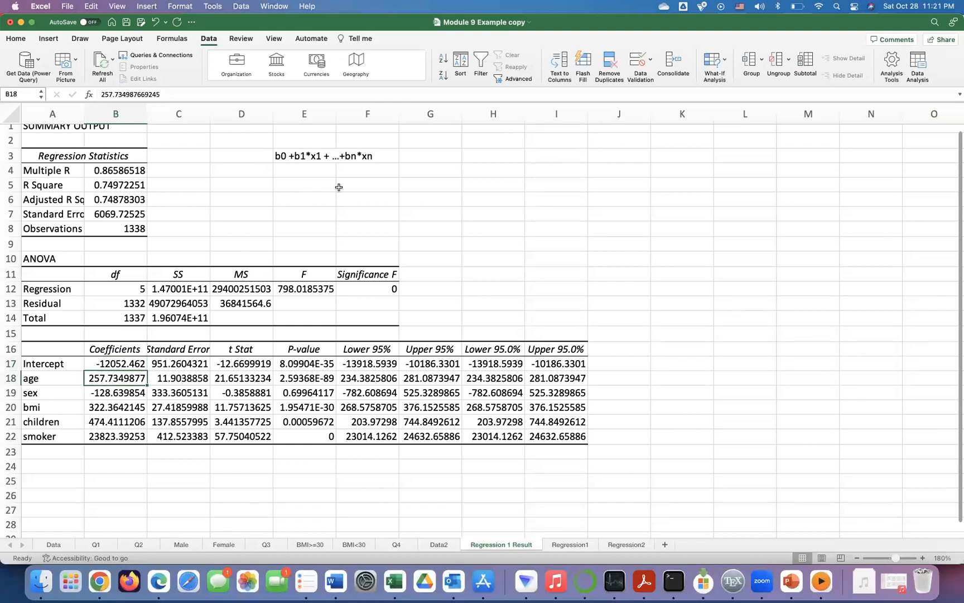
{"action": "left_click", "coordinate": [103, 438]}
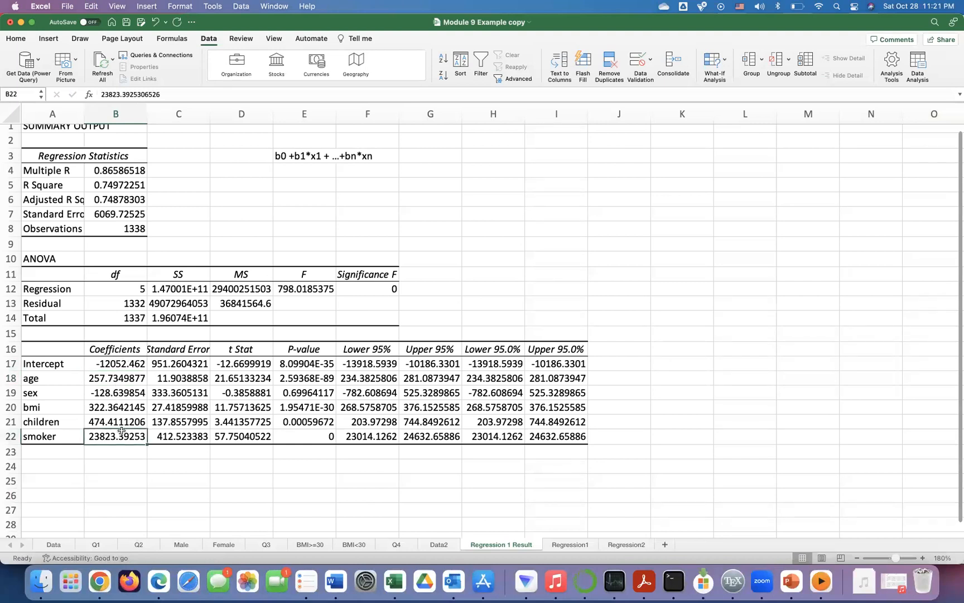
Copy the intercept and all variable coefficients in B17:B22 to the Regression1 sheet, starting at A26
{"action": "left_click", "coordinate": [124, 365]}
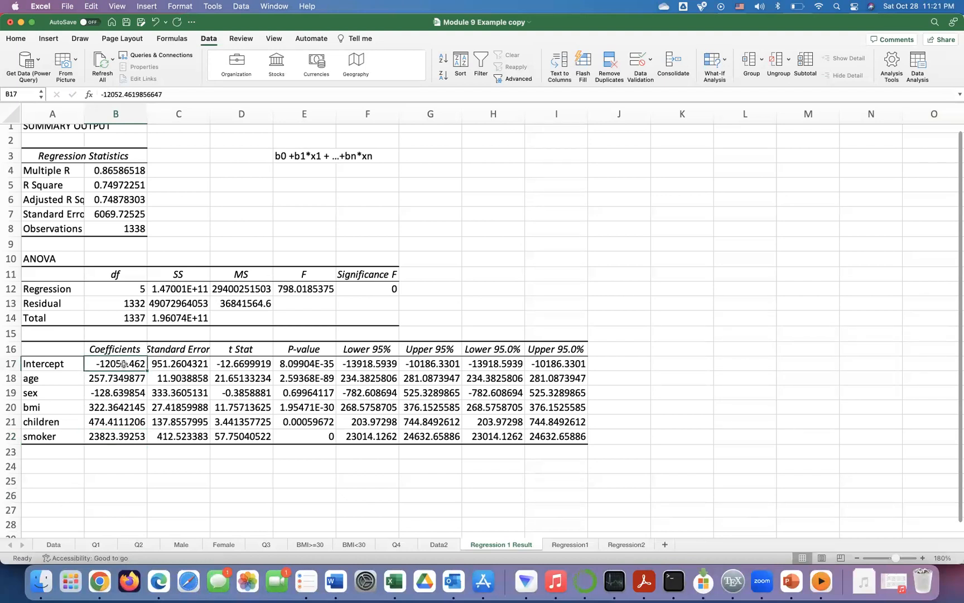
{"action": "left_click_drag", "start_coordinate": [120, 363], "coordinate": [114, 438]}
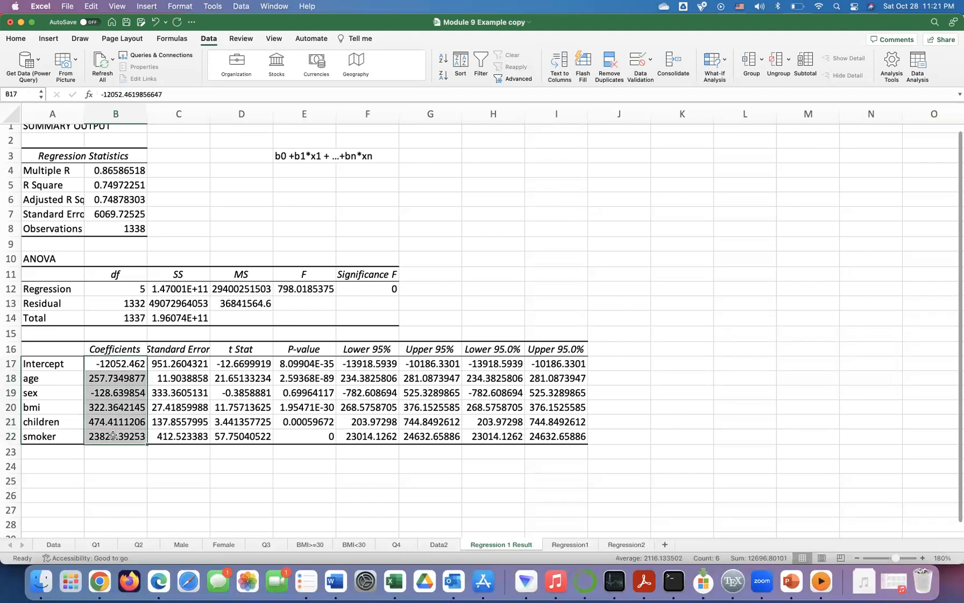
{"action": "key", "text": "super+c"}
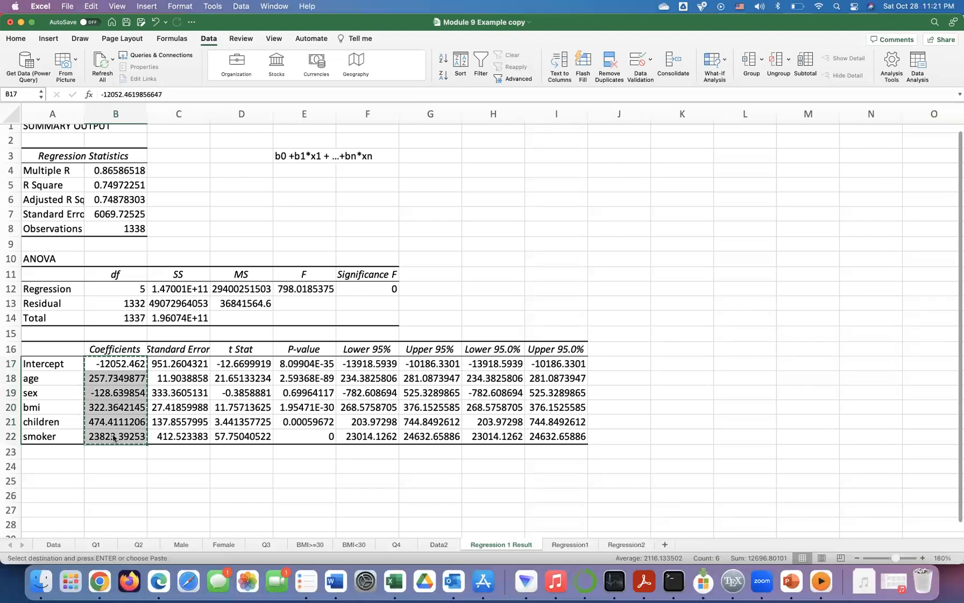
{"action": "left_click", "coordinate": [567, 545]}
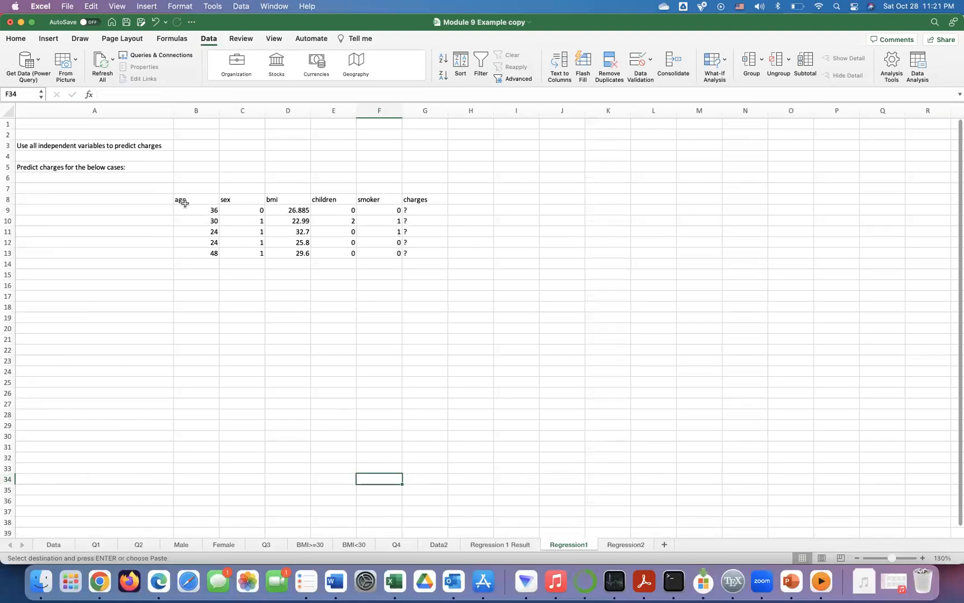
{"action": "left_click", "coordinate": [138, 191]}
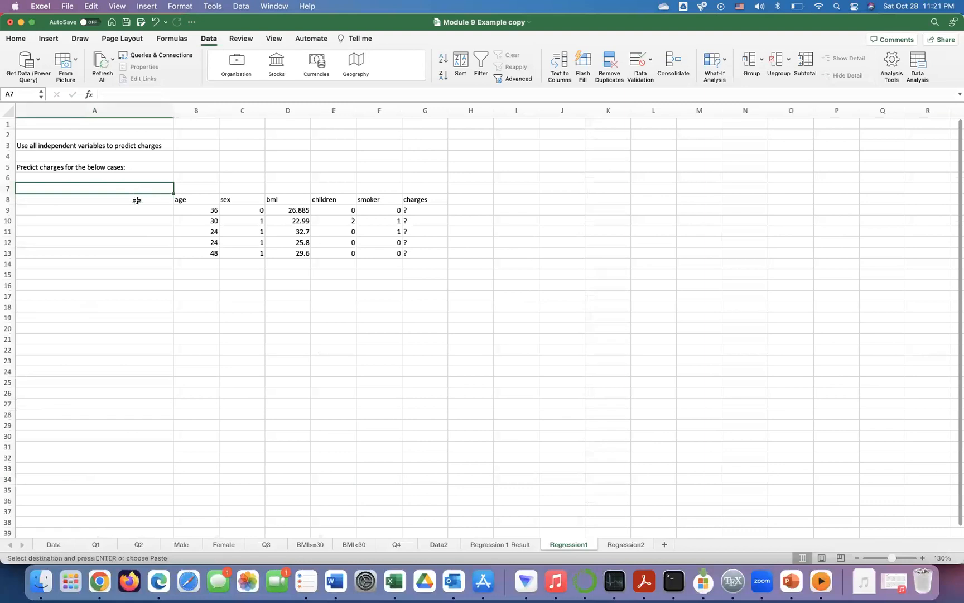
{"action": "left_click", "coordinate": [80, 392]}
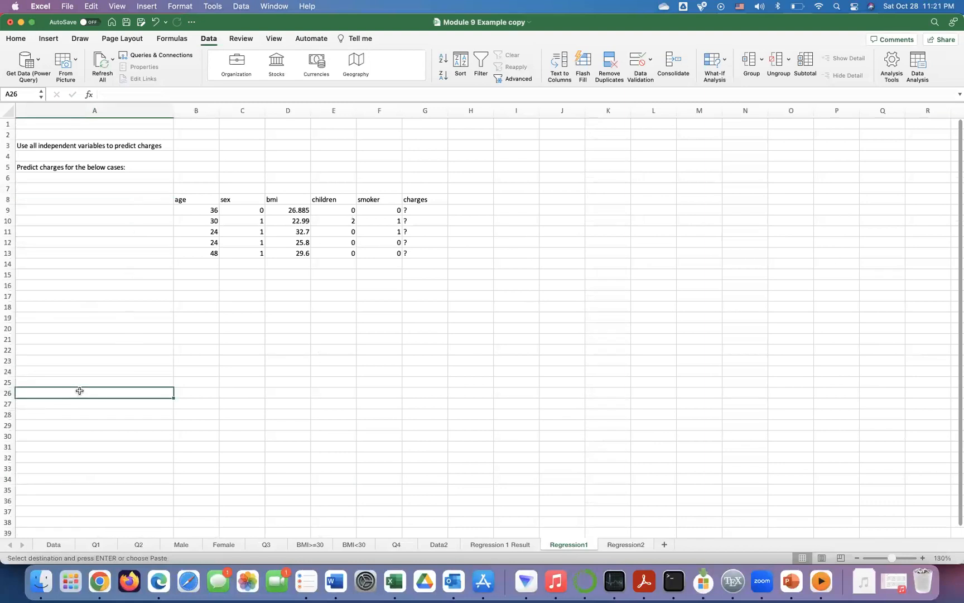
{"action": "key", "text": "super+v"}
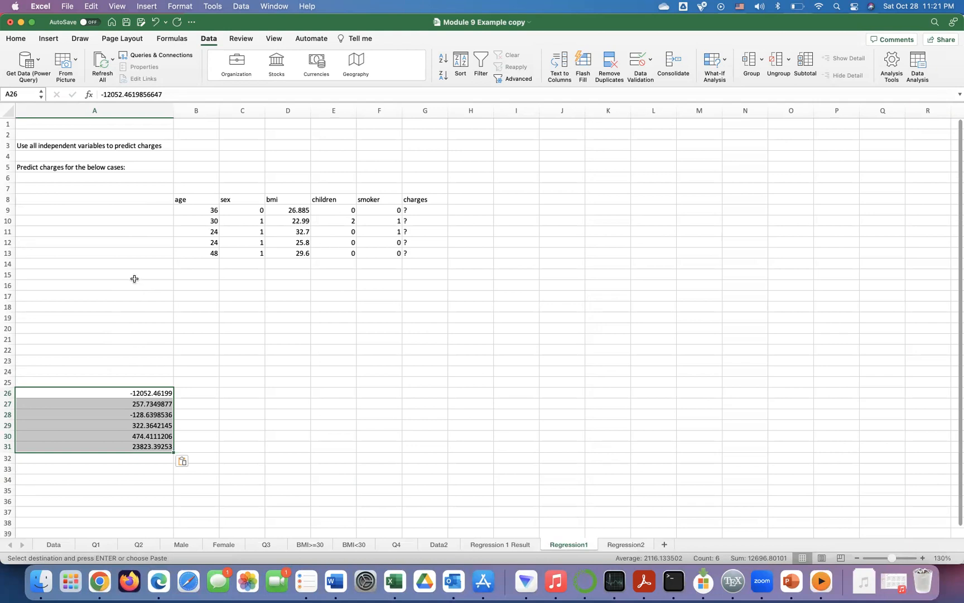
Copy the first case, B9:G9, to row 34 below the coefficients, starting at B34
{"action": "left_click", "coordinate": [138, 397]}
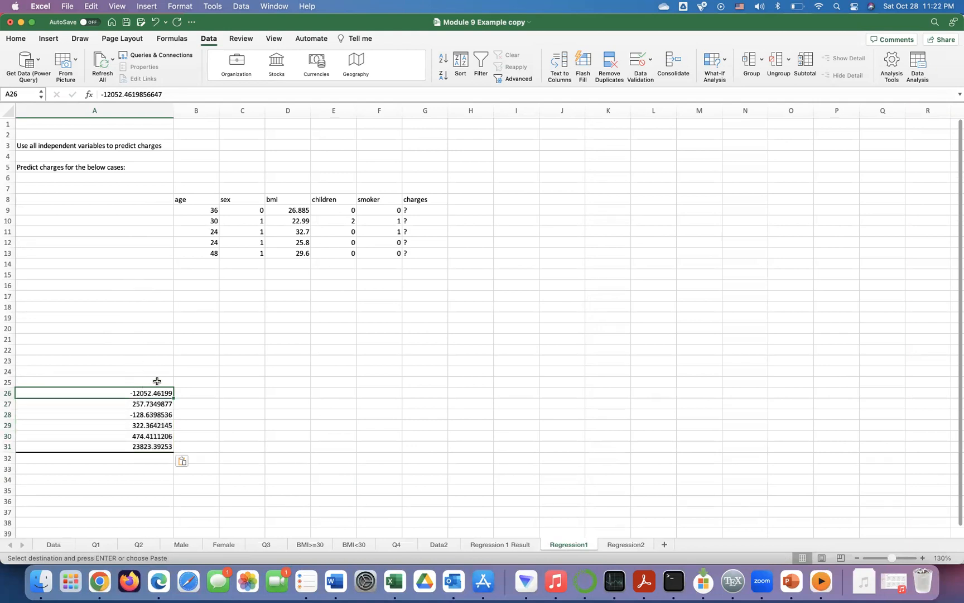
{"action": "left_click_drag", "start_coordinate": [188, 213], "coordinate": [412, 215]}
{"action": "key", "text": "super+c"}
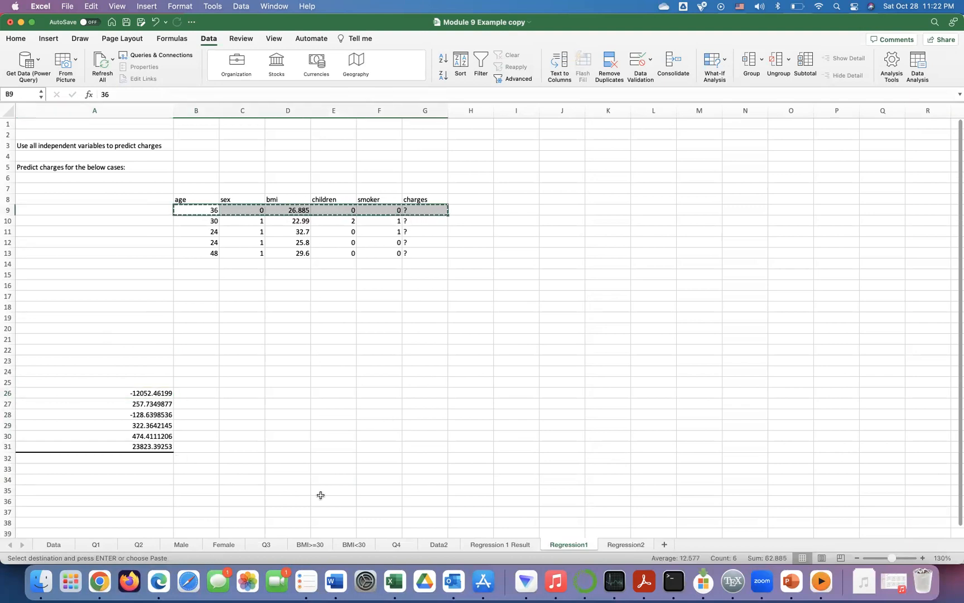
{"action": "left_click", "coordinate": [142, 476]}
{"action": "left_click", "coordinate": [196, 479]}
{"action": "key", "text": "super+v"}
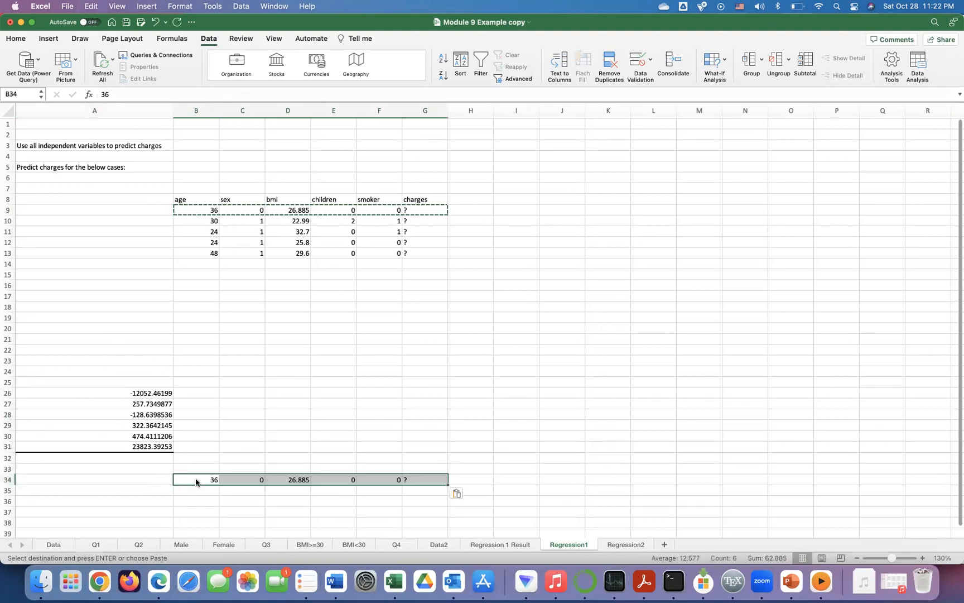
Match each coefficient in A27:A31 with its corresponding variable value in the copied case, B34:F34
{"action": "left_click", "coordinate": [164, 395]}
{"action": "left_click", "coordinate": [157, 403]}
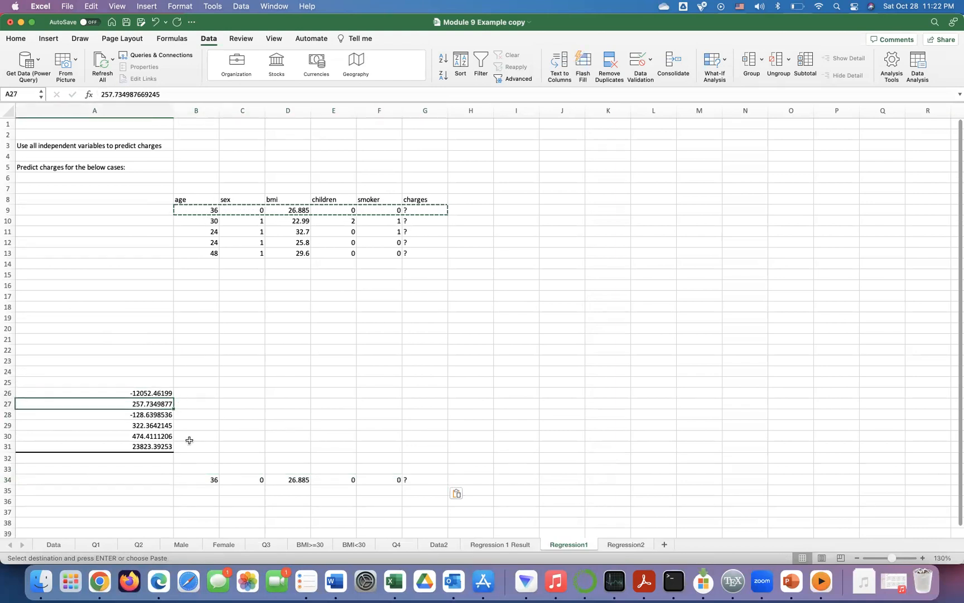
{"action": "left_click", "coordinate": [207, 480]}
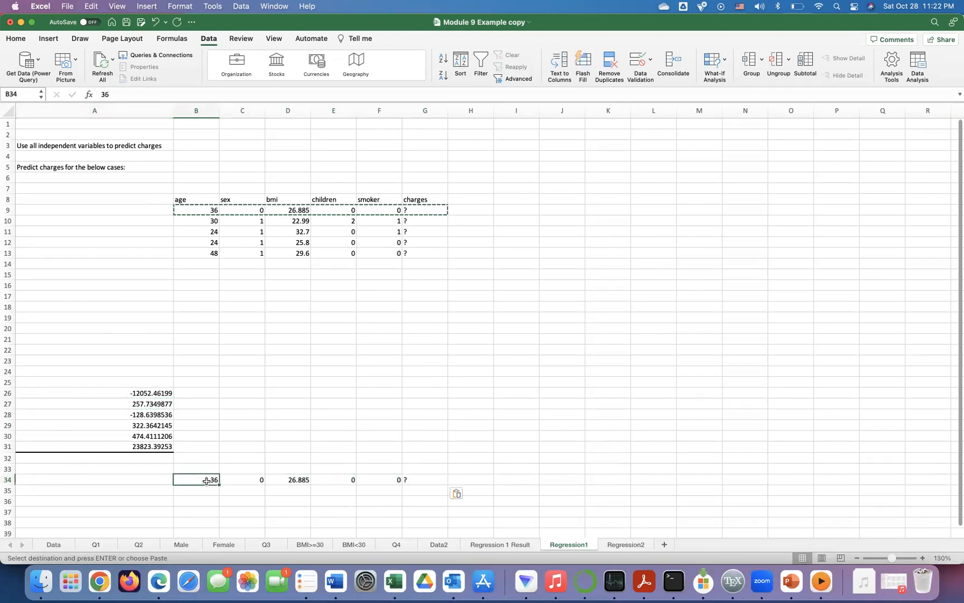
{"action": "left_click", "coordinate": [149, 415]}
{"action": "left_click", "coordinate": [259, 481]}
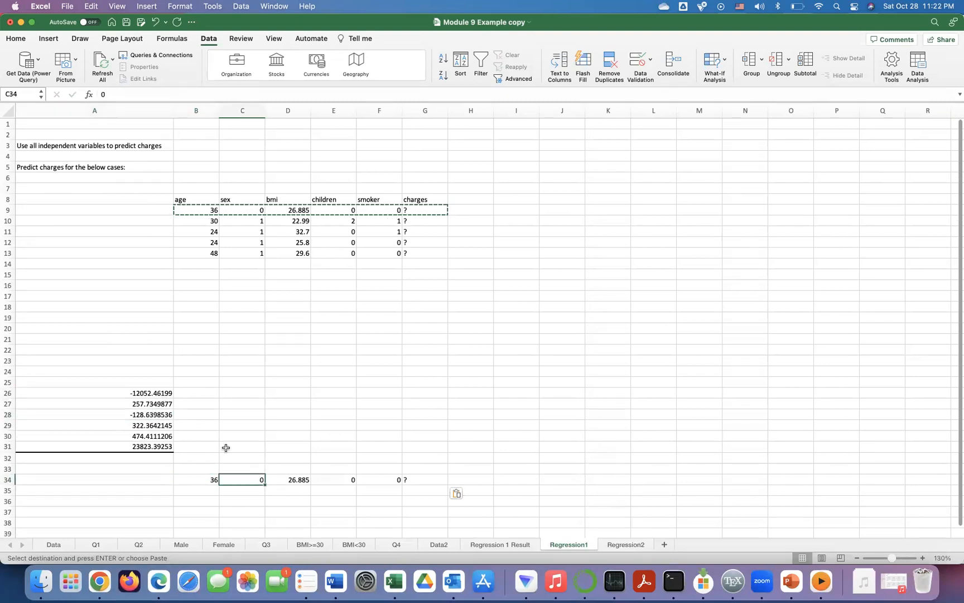
{"action": "left_click", "coordinate": [156, 425]}
{"action": "left_click", "coordinate": [299, 478]}
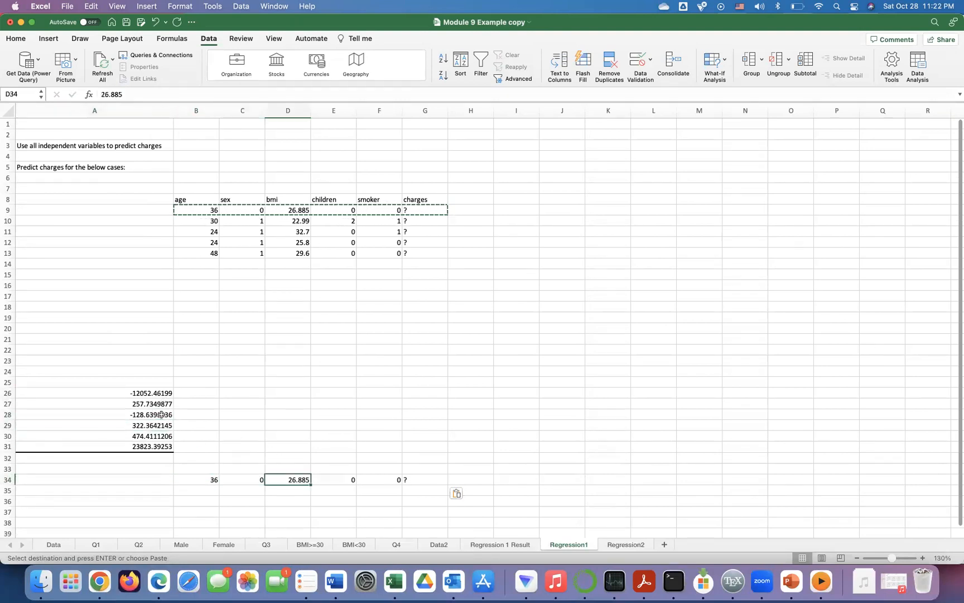
{"action": "left_click", "coordinate": [149, 434]}
{"action": "left_click", "coordinate": [340, 479]}
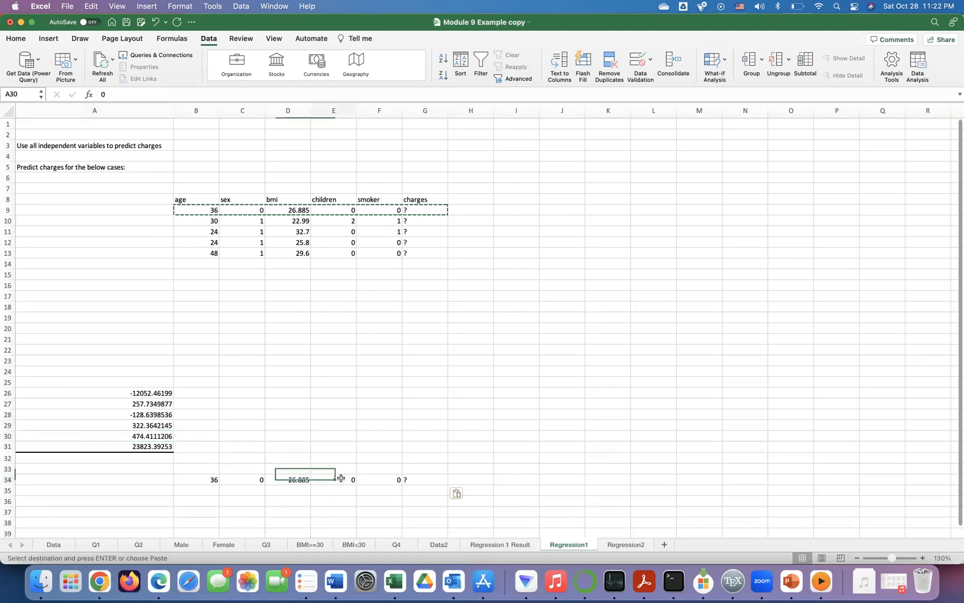
{"action": "left_click", "coordinate": [156, 448]}
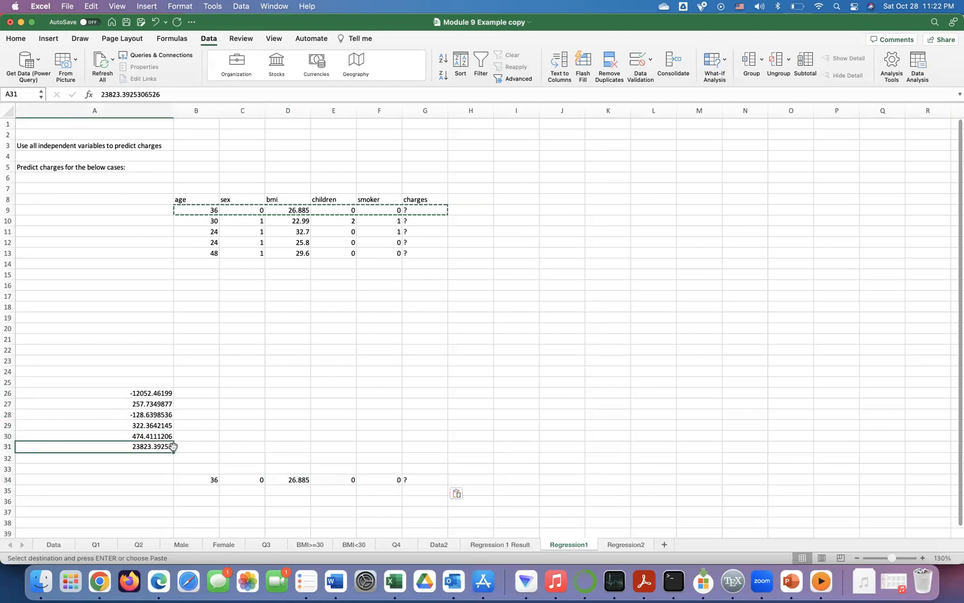
{"action": "left_click", "coordinate": [387, 480]}
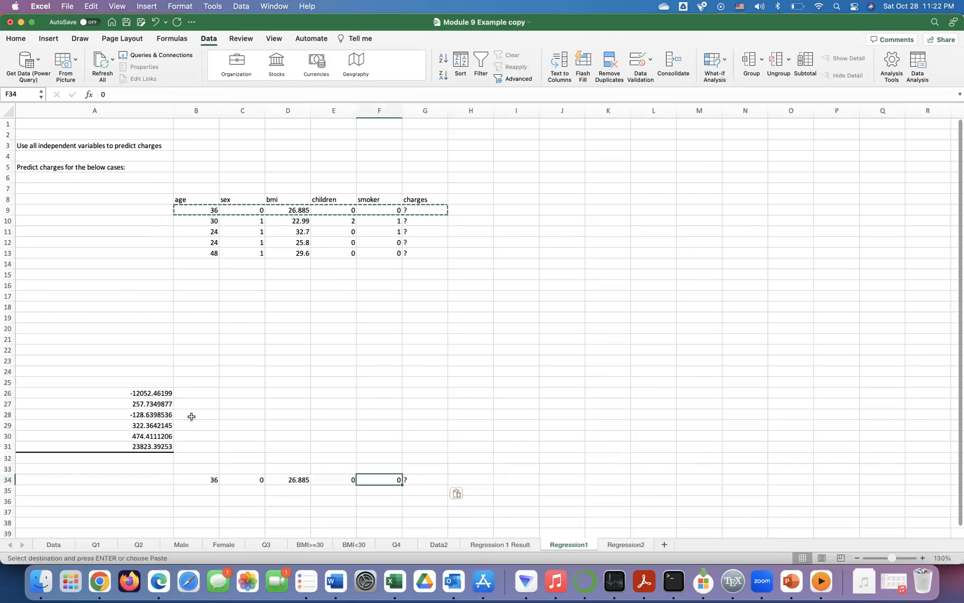
Paste the coefficients from A26:A31 transposed into row 7 above the case headers, starting at A7
{"action": "left_click_drag", "start_coordinate": [152, 393], "coordinate": [147, 447]}
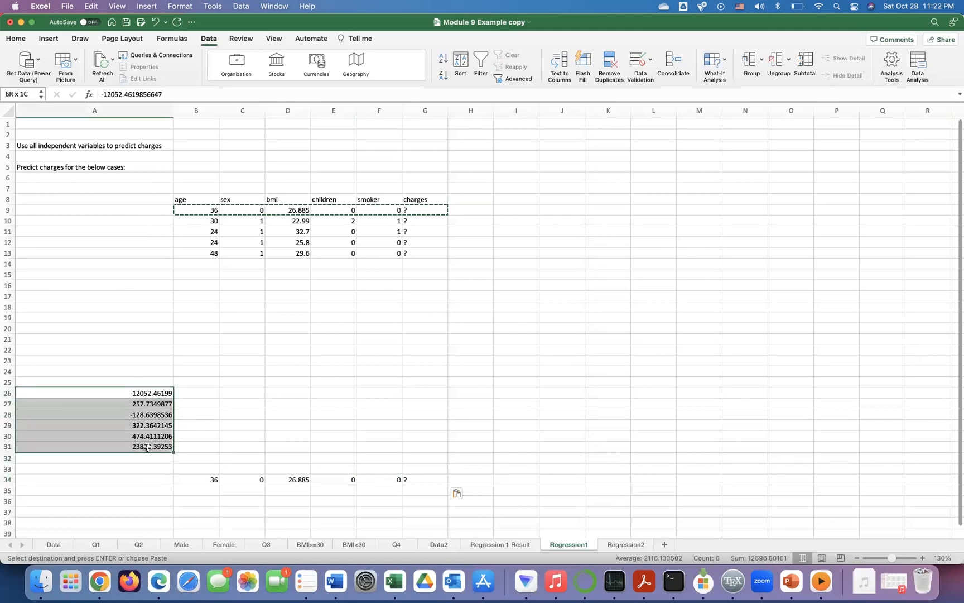
{"action": "key", "text": "super+c"}
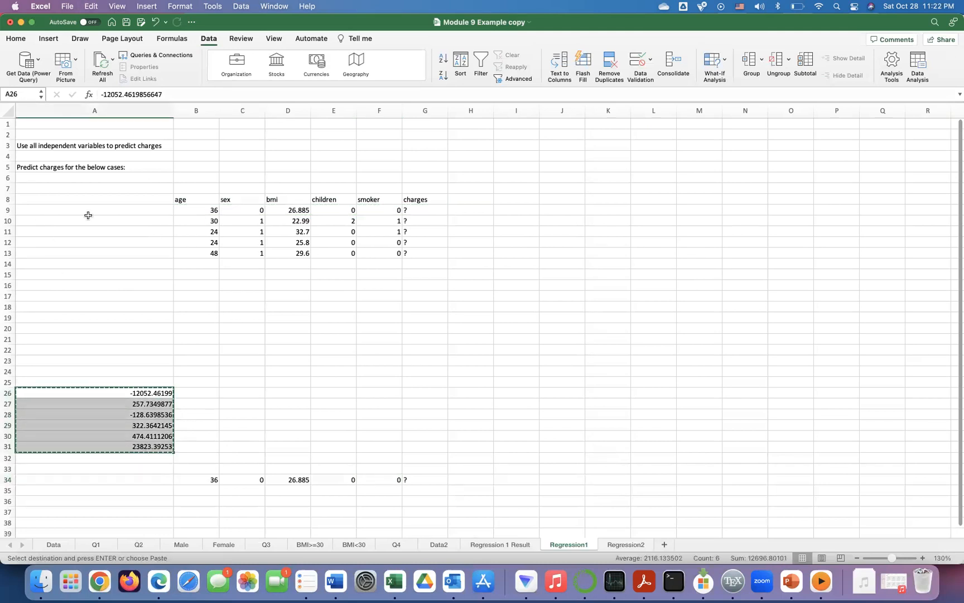
{"action": "left_click", "coordinate": [142, 188]}
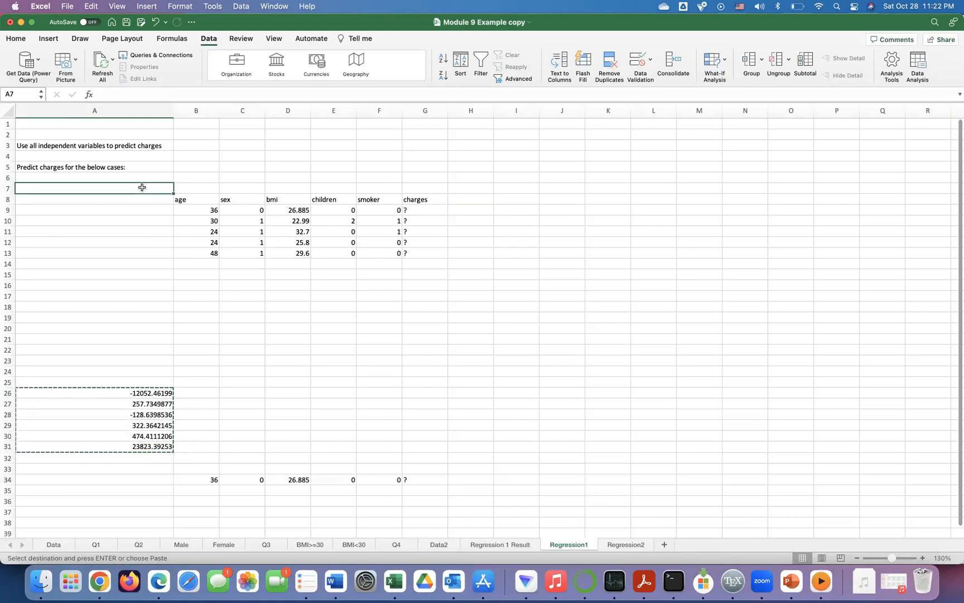
{"action": "right_click", "coordinate": [142, 188]}
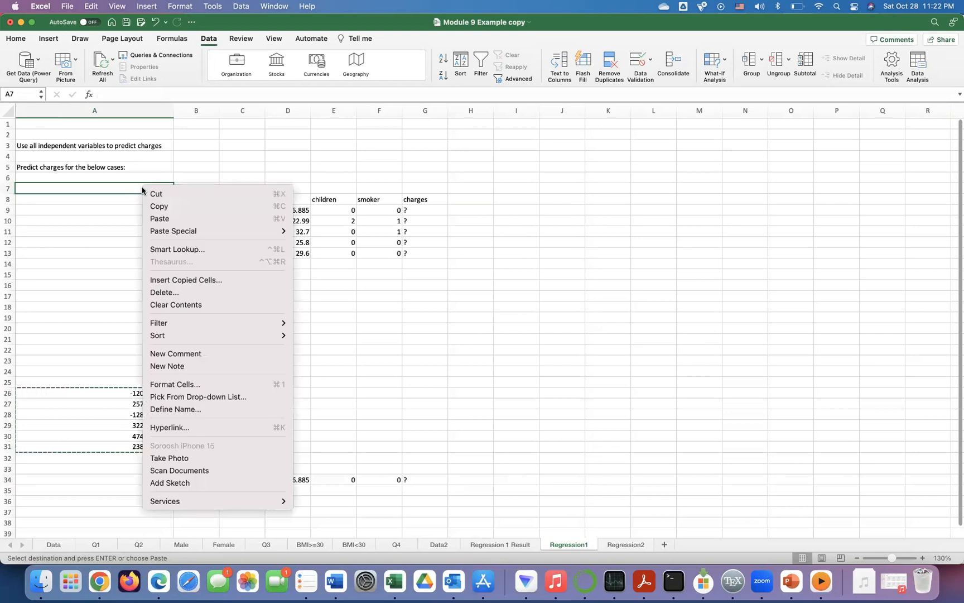
{"action": "mouse_move", "coordinate": [183, 232]}
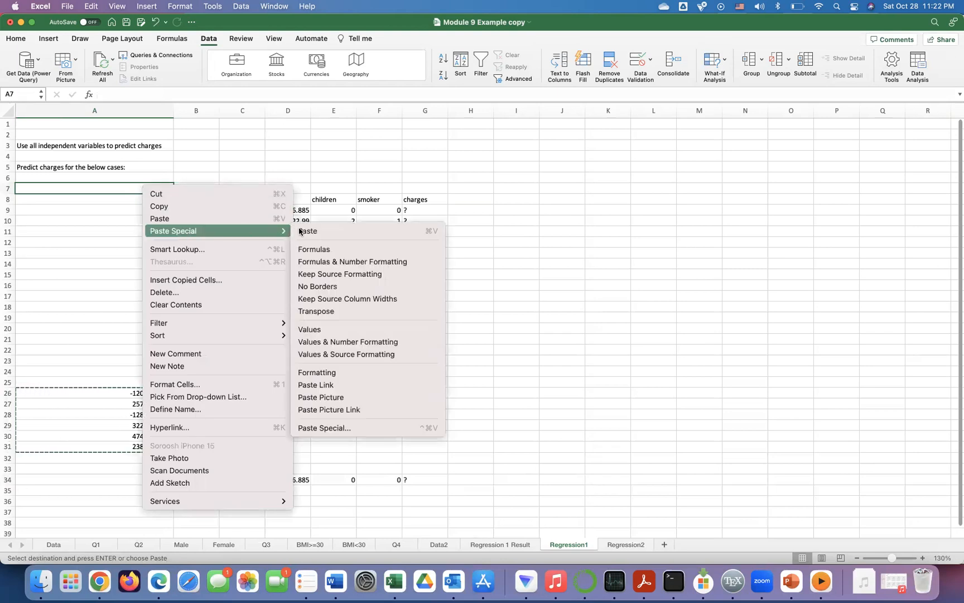
{"action": "left_click", "coordinate": [338, 311]}
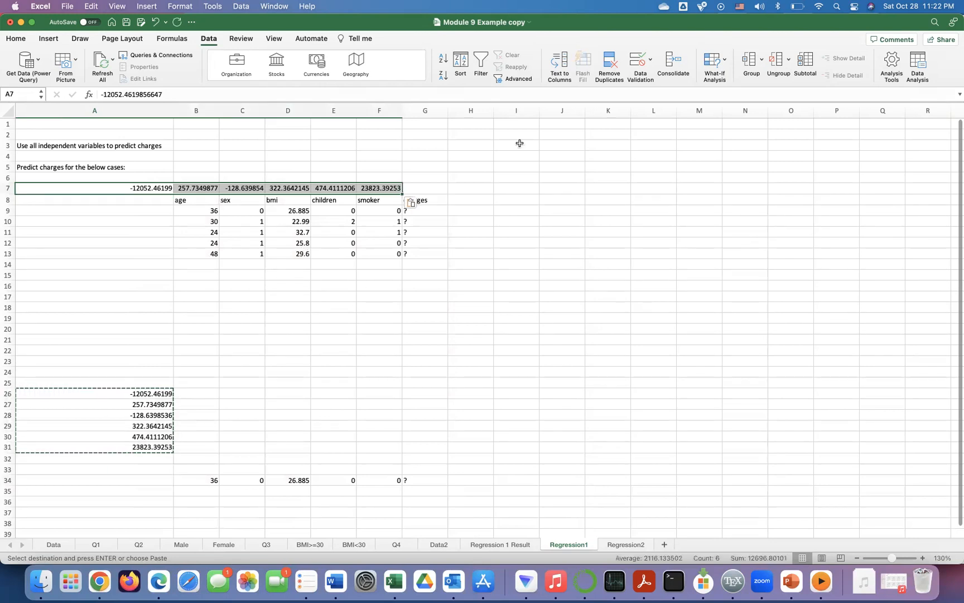
{"action": "left_click", "coordinate": [501, 200]}
Replace the placeholder in G9 with a charges formula starting with intercept A7 plus the age and sex terms, B7*B9 and C7*C9
{"action": "left_click", "coordinate": [439, 213]}
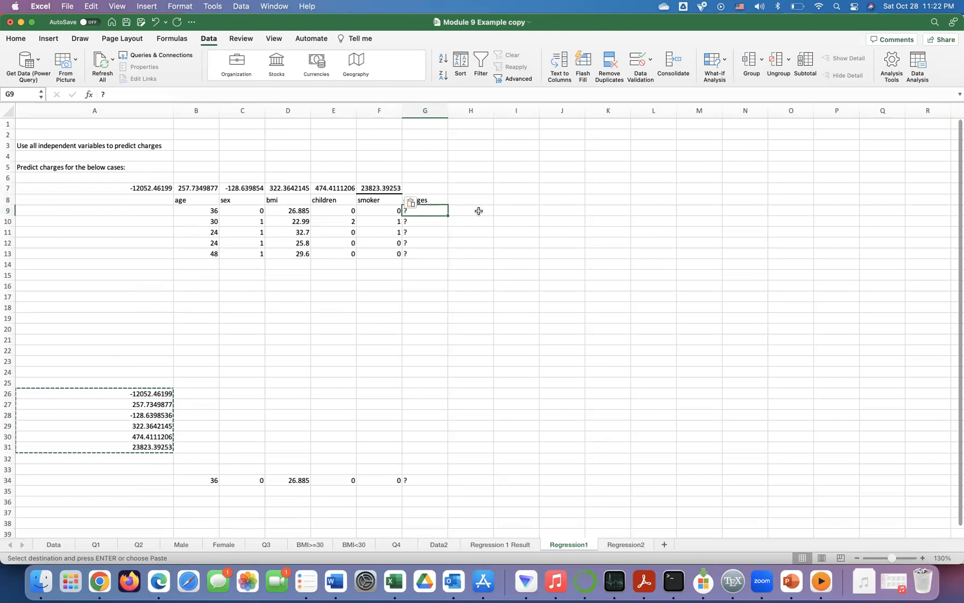
{"action": "key", "text": "Delete"}
{"action": "type", "text": "="}
{"action": "left_click", "coordinate": [118, 189]}
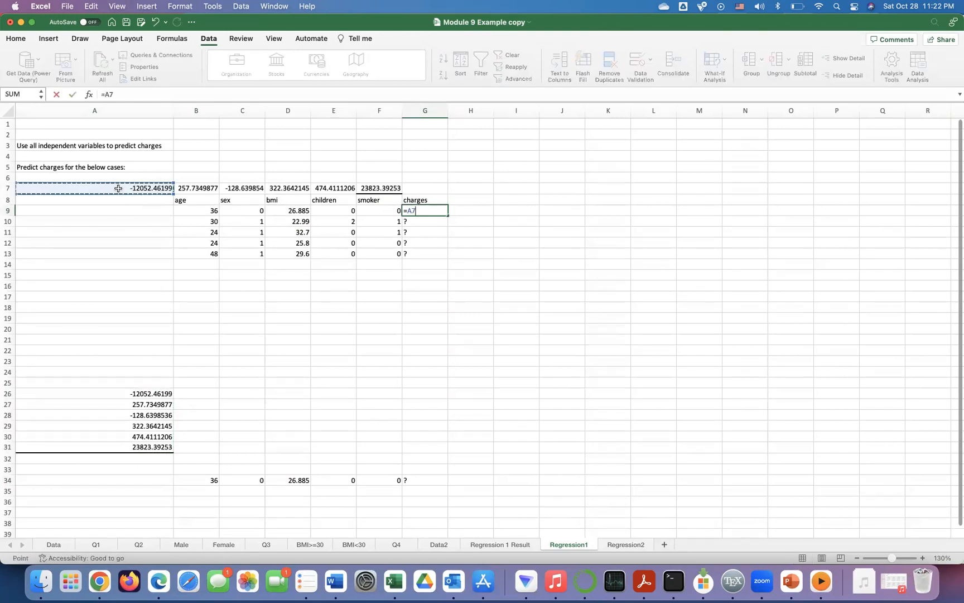
{"action": "type", "text": "+"}
{"action": "left_click", "coordinate": [198, 189]}
{"action": "type", "text": "*"}
{"action": "left_click", "coordinate": [196, 210]}
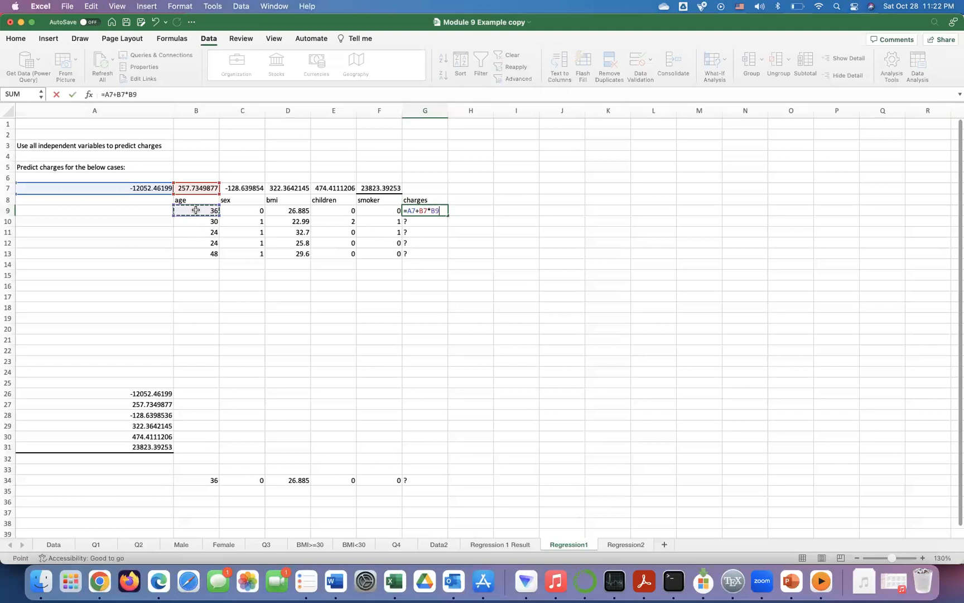
{"action": "type", "text": "+"}
{"action": "left_click", "coordinate": [230, 187]}
{"action": "type", "text": "*"}
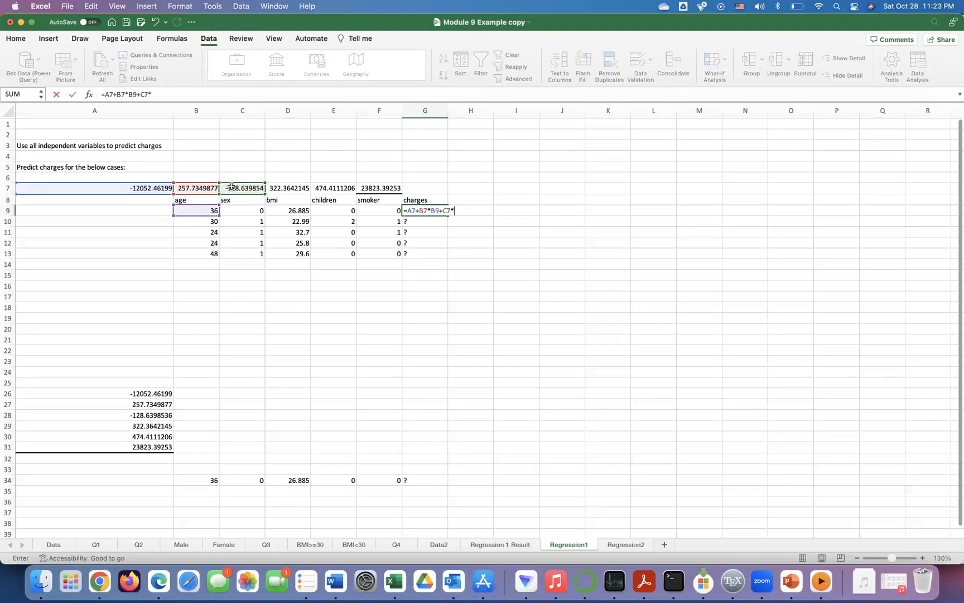
{"action": "left_click", "coordinate": [246, 211]}
{"action": "type", "text": "+"}
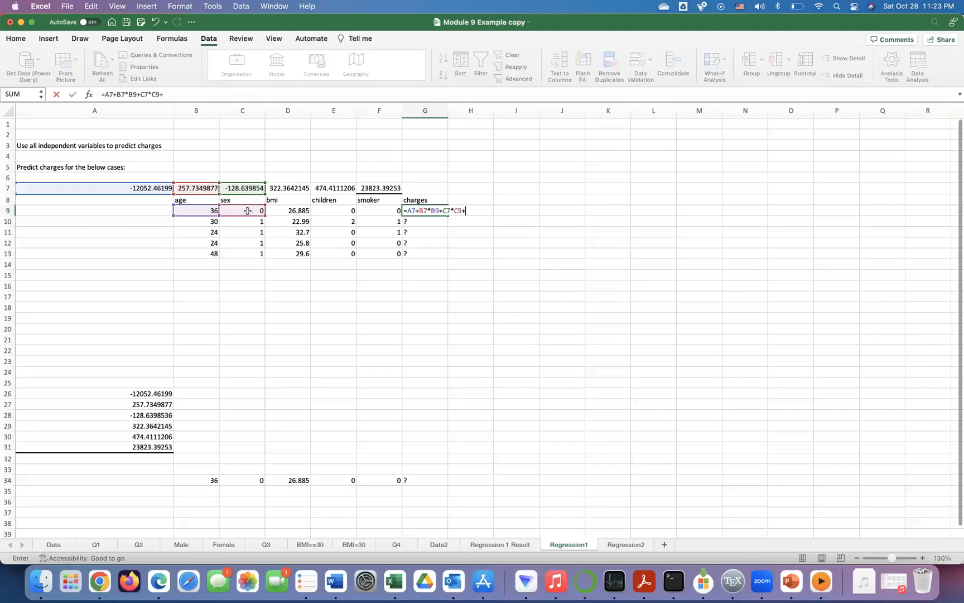
Complete the G9 formula with the bmi, children and smoker terms, D7*D9, E7*E9 and F7*F9
{"action": "left_click", "coordinate": [283, 188]}
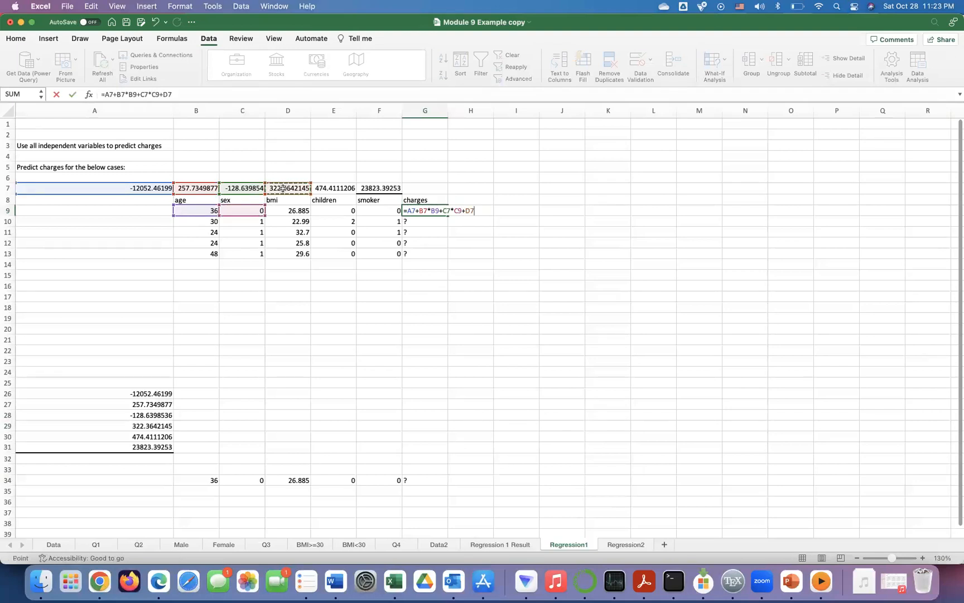
{"action": "type", "text": "*"}
{"action": "left_click", "coordinate": [287, 210]}
{"action": "type", "text": "+"}
{"action": "left_click", "coordinate": [334, 188]}
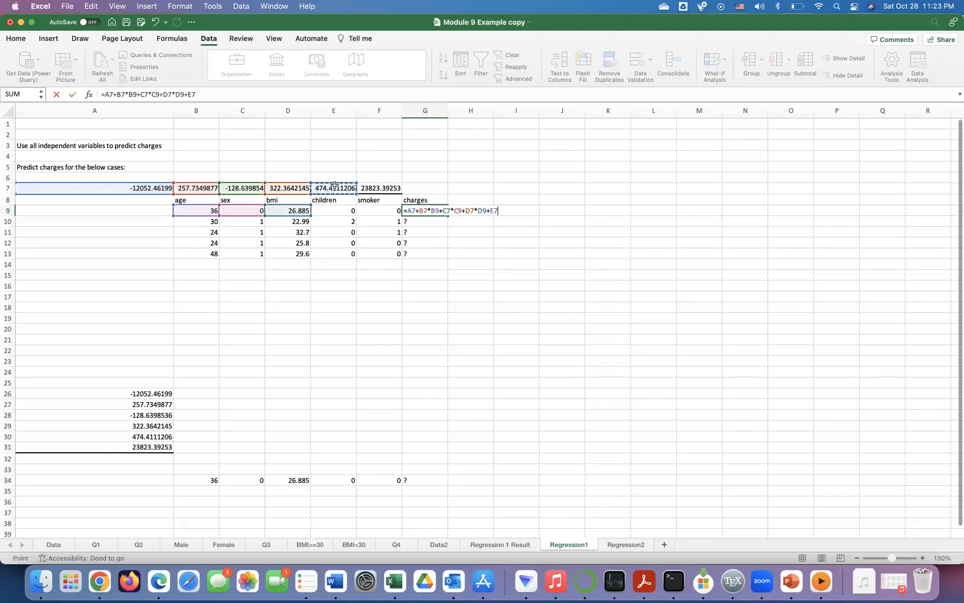
{"action": "type", "text": "*"}
{"action": "left_click", "coordinate": [327, 209]}
{"action": "type", "text": "+"}
{"action": "left_click", "coordinate": [378, 187]}
{"action": "type", "text": "*"}
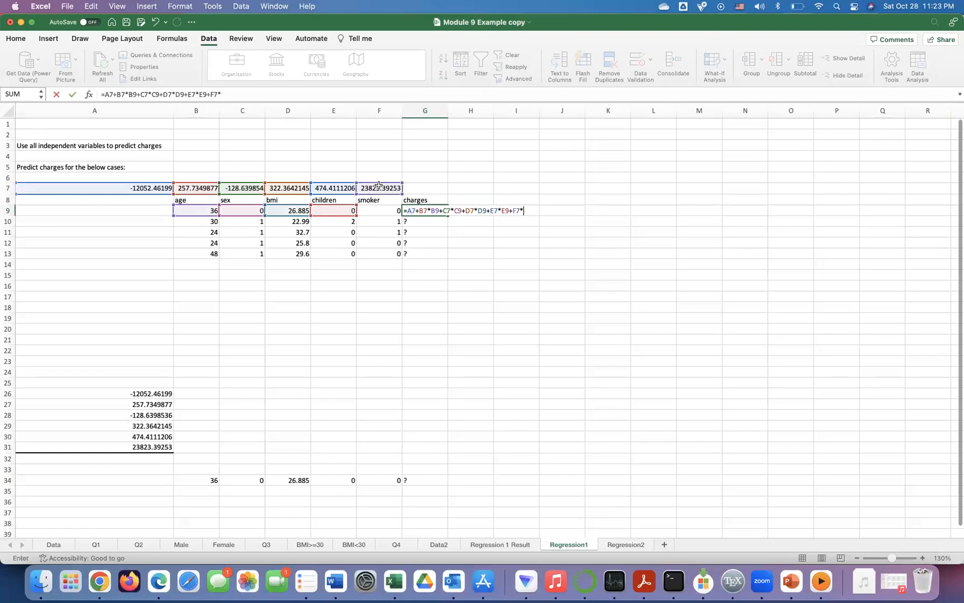
{"action": "left_click", "coordinate": [379, 212]}
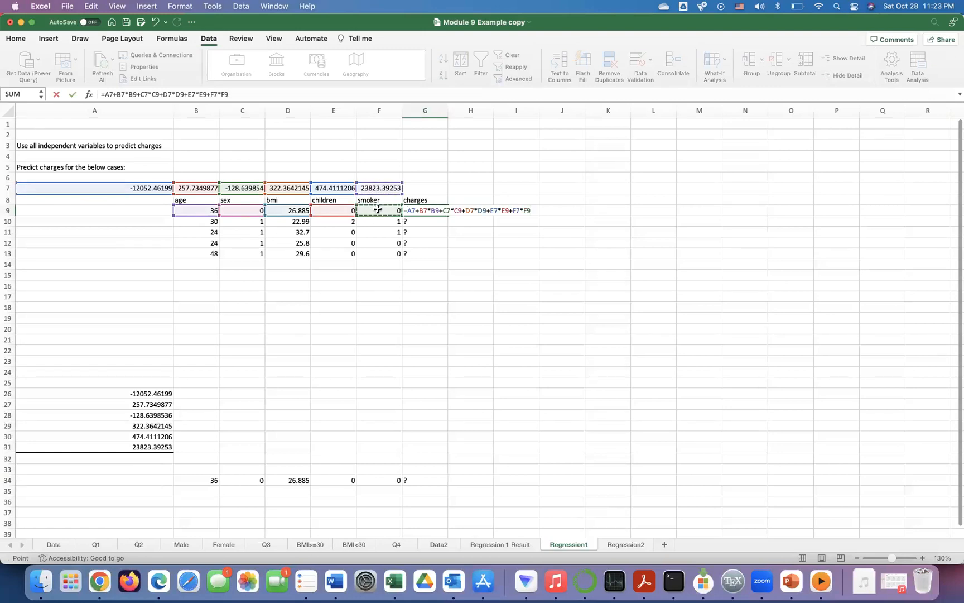
{"action": "key", "text": "Return"}
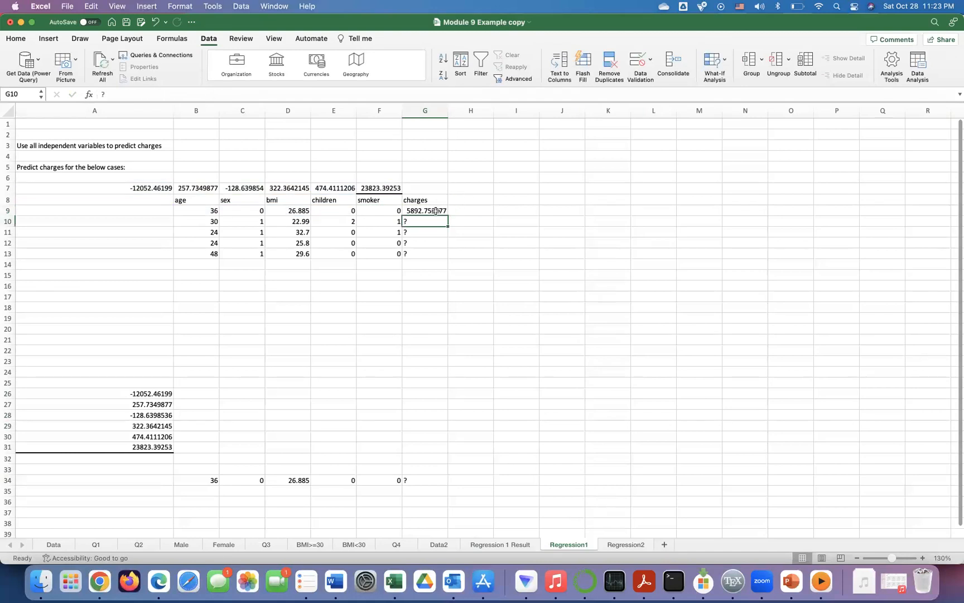
Try to fill the charges formula from G9 down to G13 and check the cell references in G10
{"action": "left_click", "coordinate": [436, 211]}
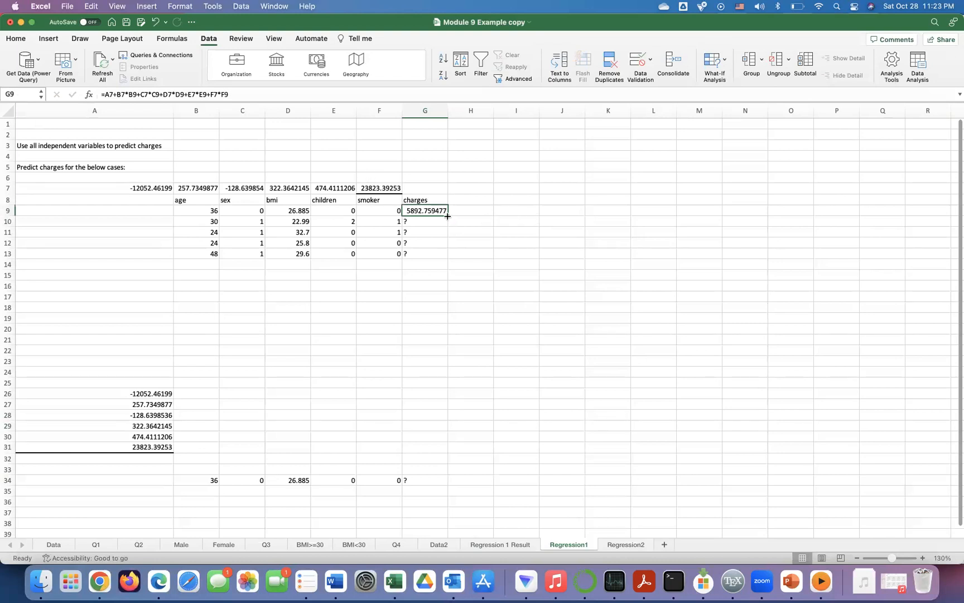
{"action": "left_click_drag", "start_coordinate": [447, 216], "coordinate": [444, 257]}
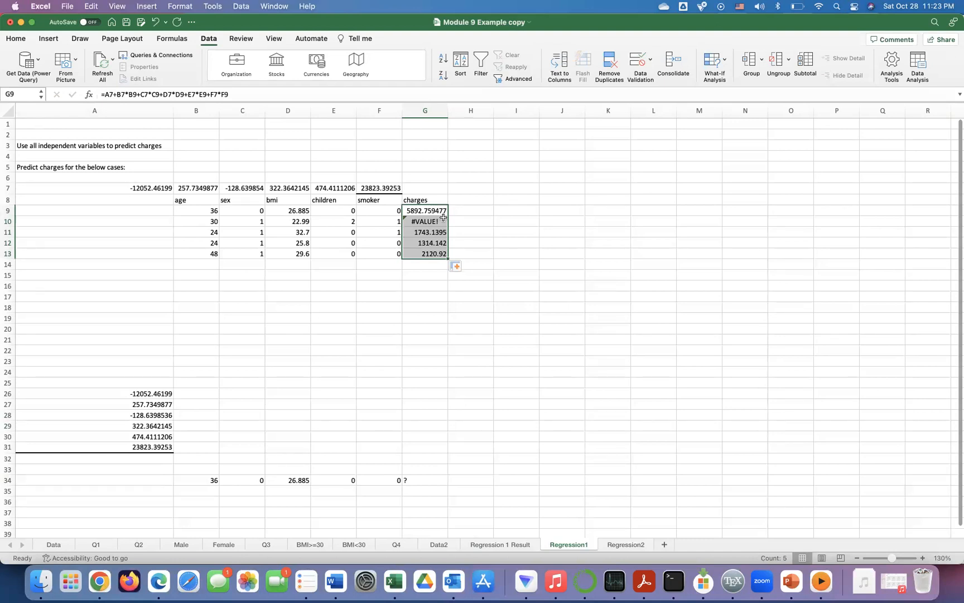
{"action": "double_click", "coordinate": [434, 222]}
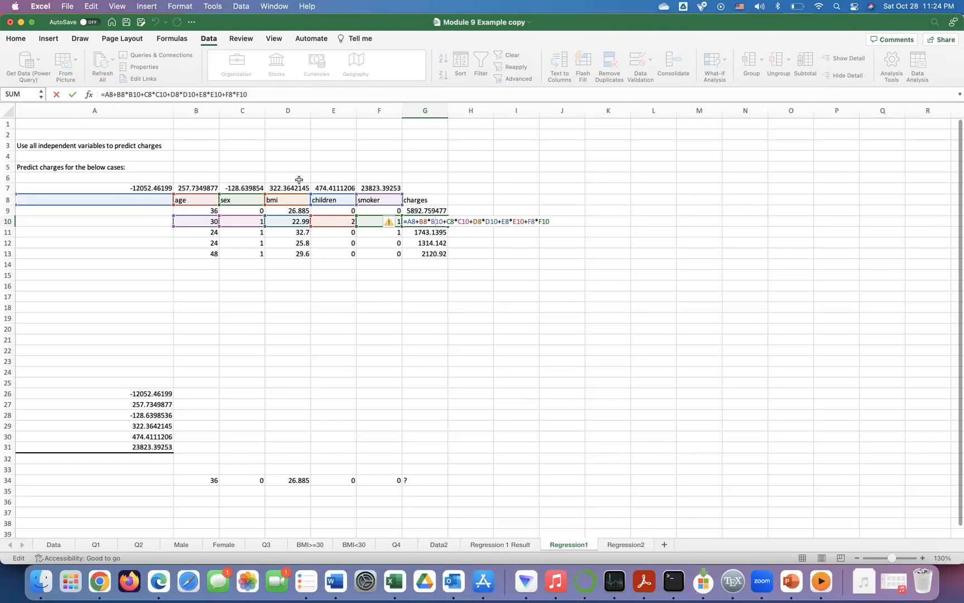
{"action": "key", "text": "Return"}
{"action": "key", "text": "Return"}
{"action": "key", "text": "Return"}
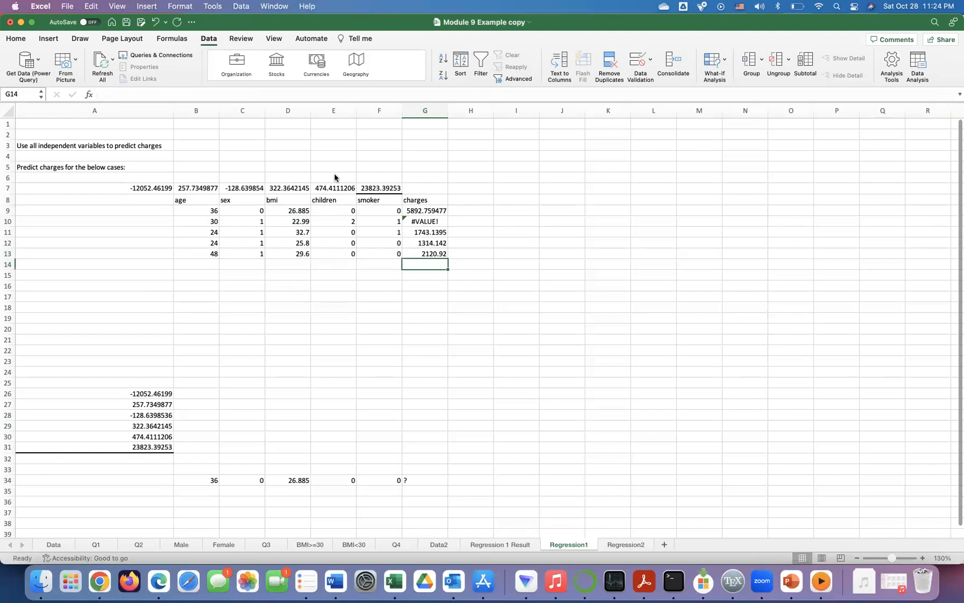
Lock row 7 in all coefficient references of the G9 formula, A$7 through F$7, and fill it down to G13
{"action": "left_click", "coordinate": [426, 212]}
{"action": "double_click", "coordinate": [426, 212]}
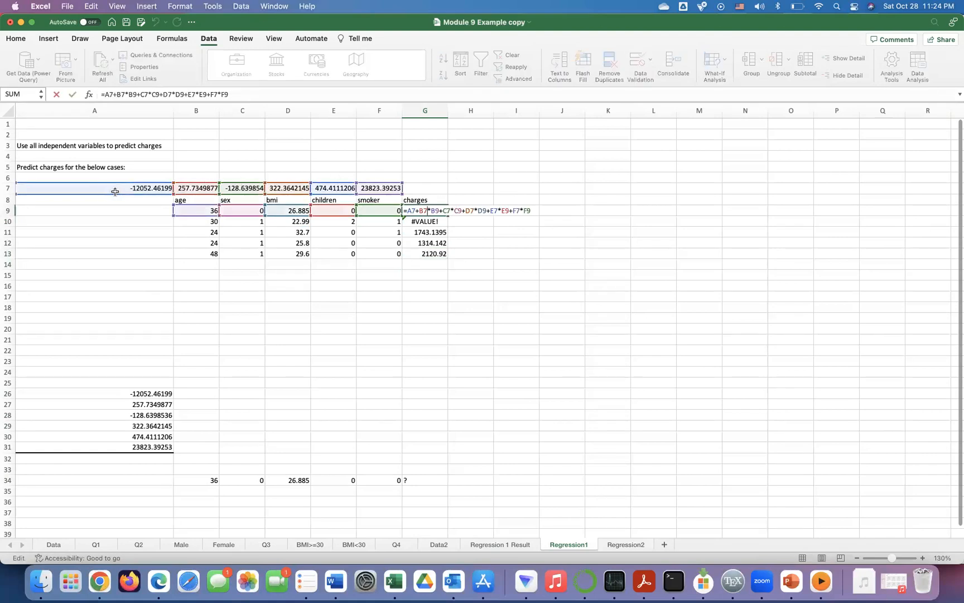
{"action": "left_click", "coordinate": [411, 211]}
{"action": "type", "text": "$"}
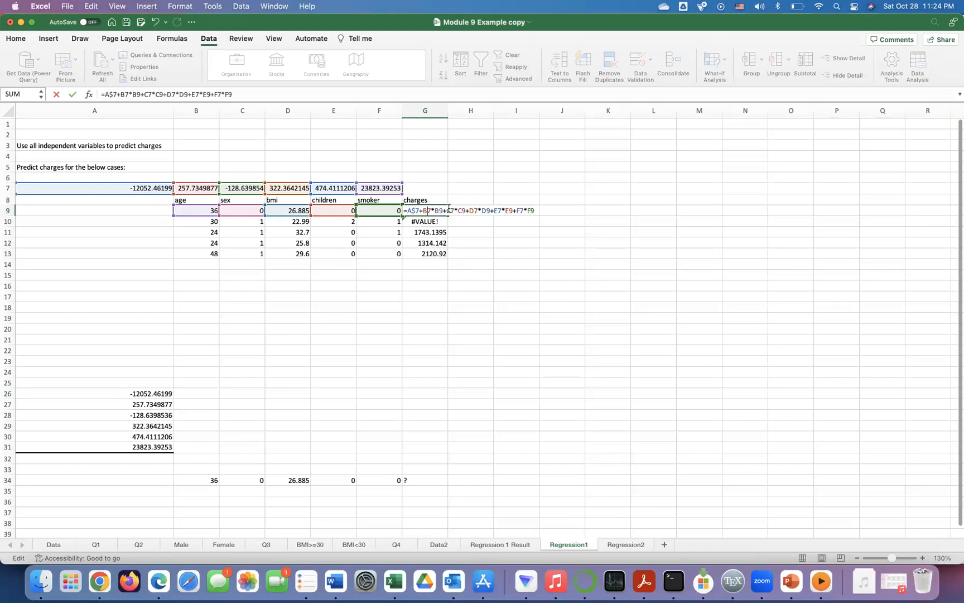
{"action": "type", "text": "$"}
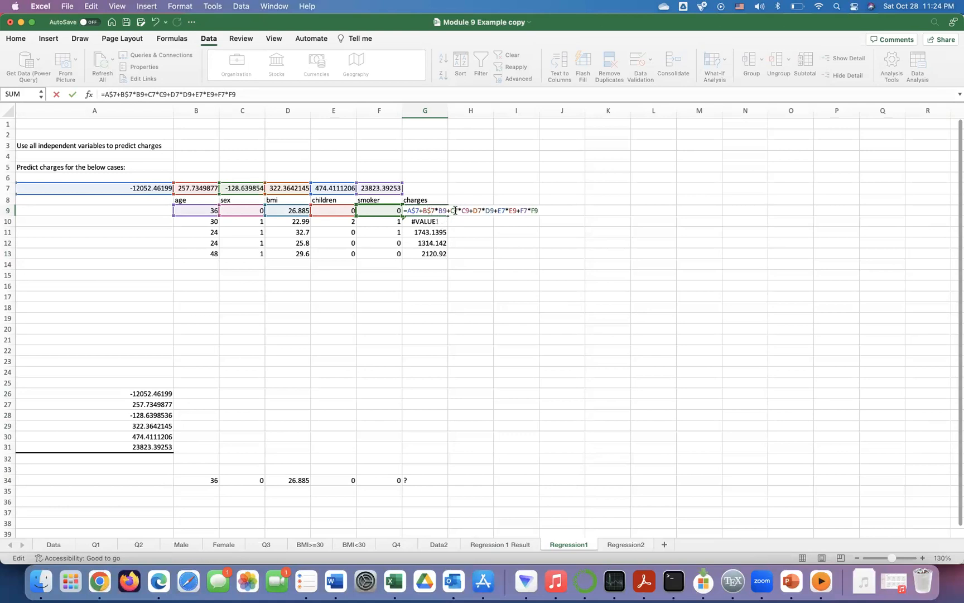
{"action": "type", "text": "$"}
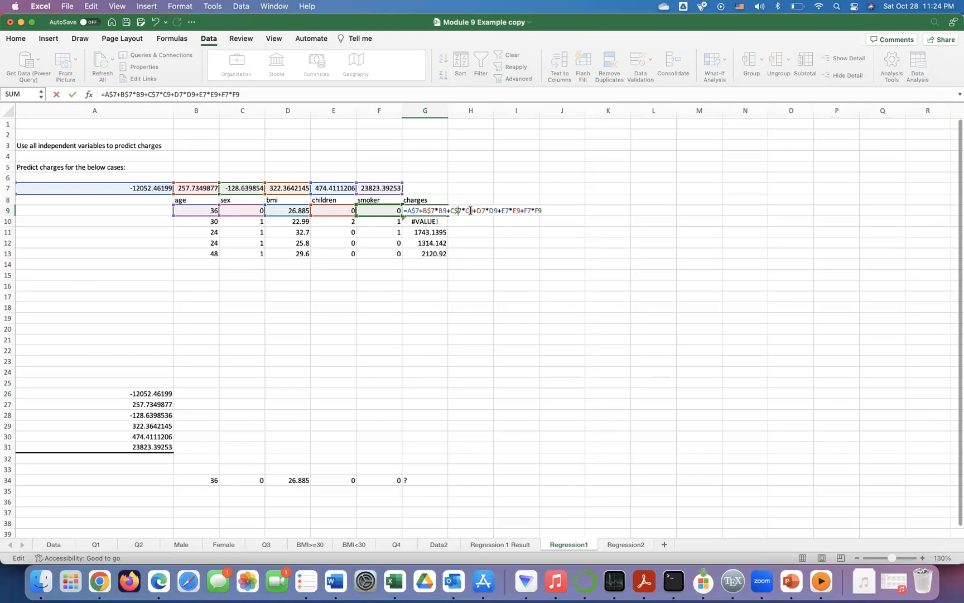
{"action": "left_click", "coordinate": [479, 212]}
{"action": "type", "text": "$"}
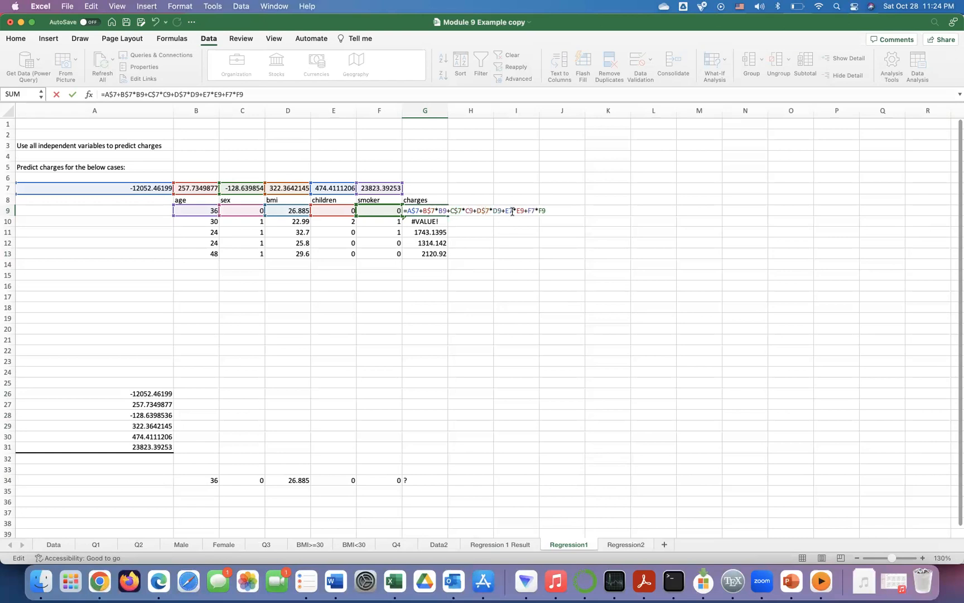
{"action": "left_click", "coordinate": [509, 211]}
{"action": "type", "text": "$"}
{"action": "left_click", "coordinate": [536, 211]}
{"action": "type", "text": "$"}
{"action": "key", "text": "Return"}
{"action": "left_click", "coordinate": [441, 211]}
{"action": "left_click_drag", "start_coordinate": [448, 212], "coordinate": [443, 259]}
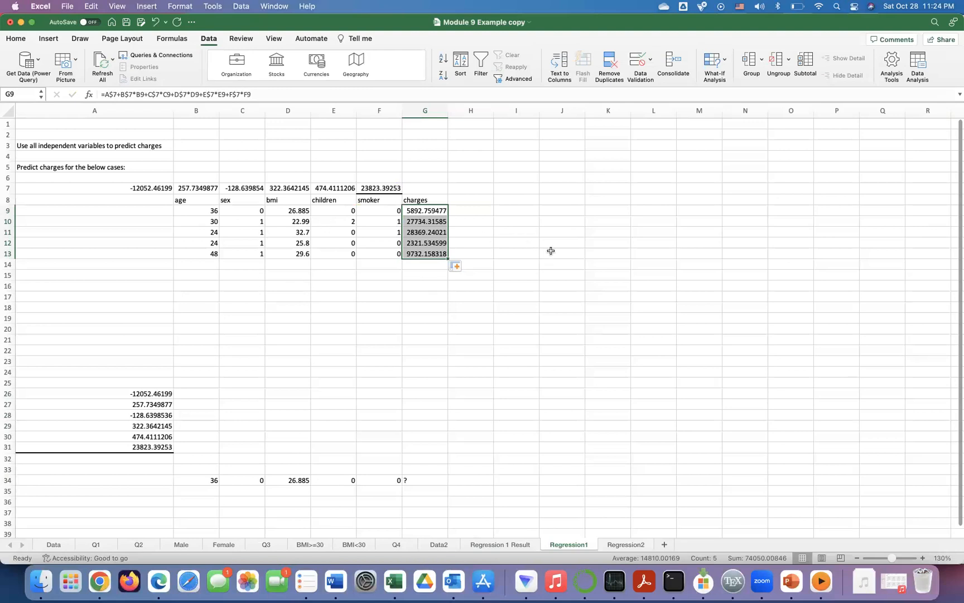
Clear the working copies of the coefficients and the first case in A26:G34
{"action": "left_click_drag", "start_coordinate": [417, 479], "coordinate": [99, 388]}
{"action": "key", "text": "Delete"}
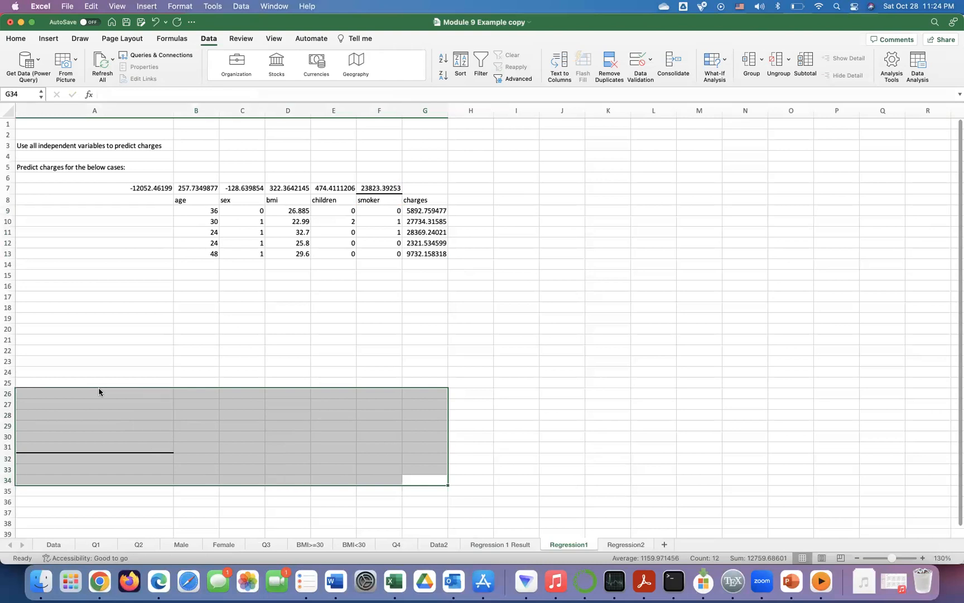
{"action": "left_click", "coordinate": [101, 434]}
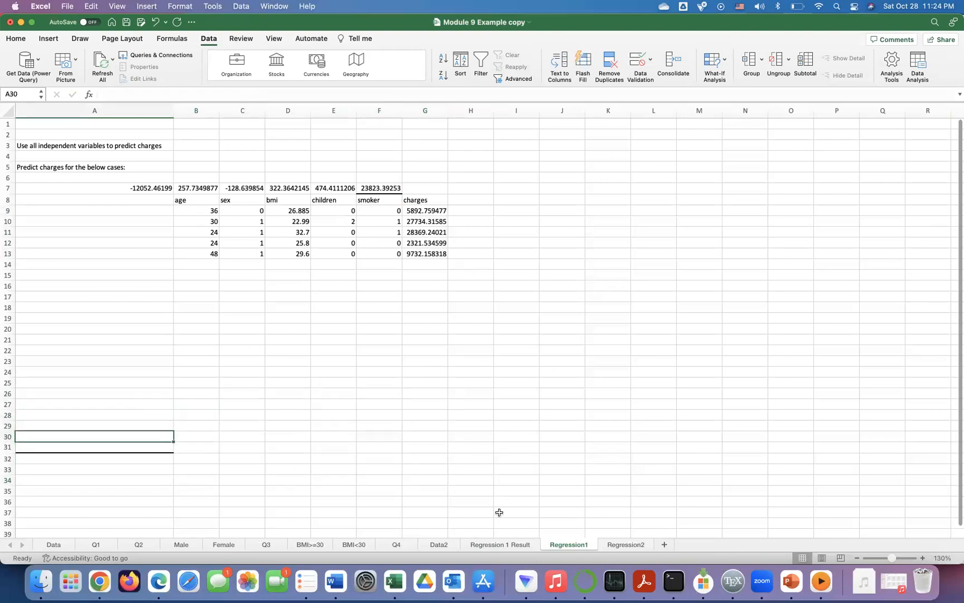
Review the coefficients in B17:B22 of the Regression 1 Result sheet and the first case's values in B9:F9 of Regression1
{"action": "left_click", "coordinate": [506, 542]}
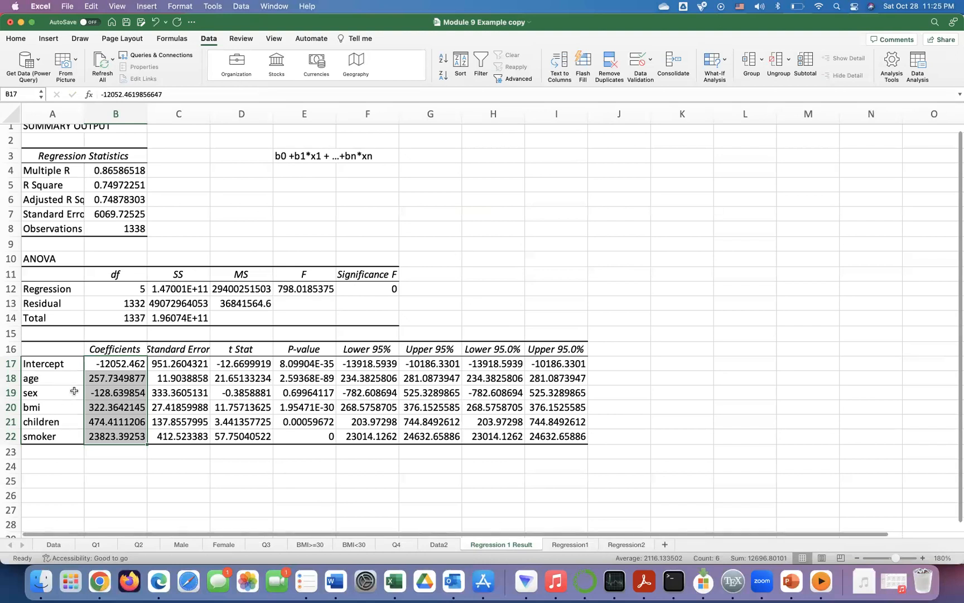
{"action": "left_click", "coordinate": [107, 364]}
{"action": "left_click", "coordinate": [112, 378]}
{"action": "left_click", "coordinate": [114, 392]}
{"action": "left_click", "coordinate": [114, 407]}
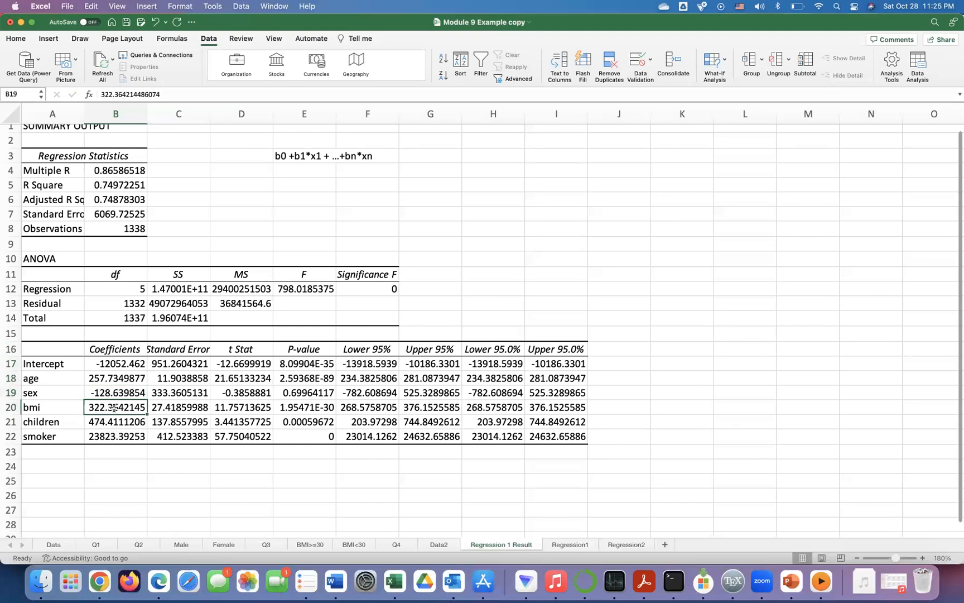
{"action": "left_click", "coordinate": [111, 422]}
{"action": "left_click", "coordinate": [111, 435]}
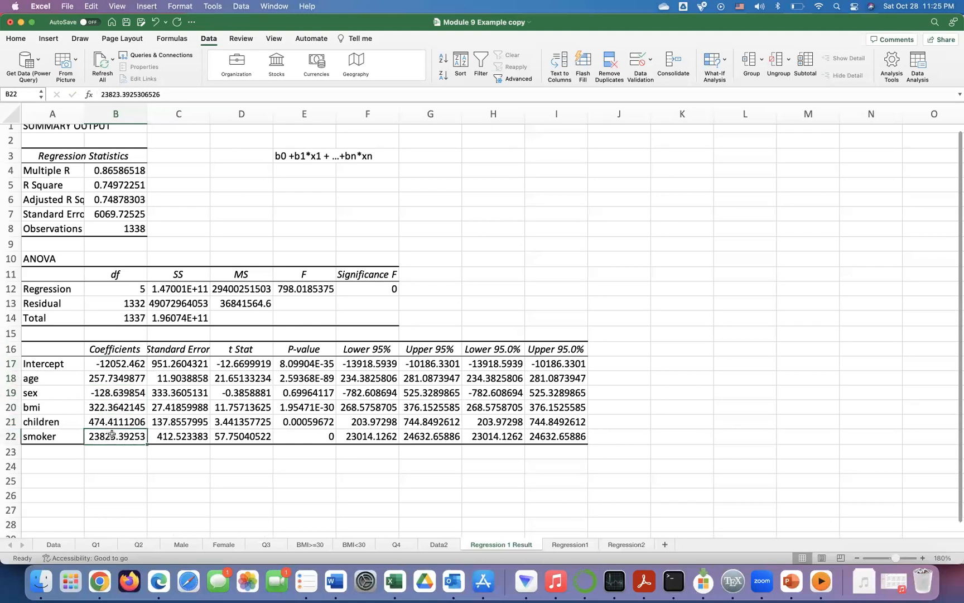
{"action": "left_click", "coordinate": [570, 545]}
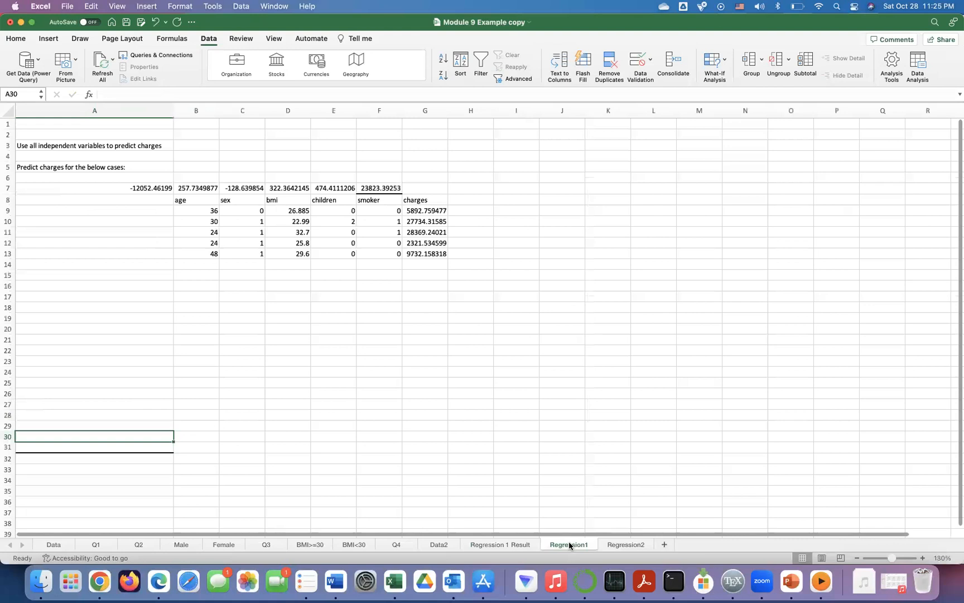
{"action": "left_click", "coordinate": [218, 209]}
{"action": "left_click", "coordinate": [245, 210]}
{"action": "left_click", "coordinate": [296, 210]}
{"action": "left_click", "coordinate": [332, 209]}
{"action": "left_click", "coordinate": [376, 211]}
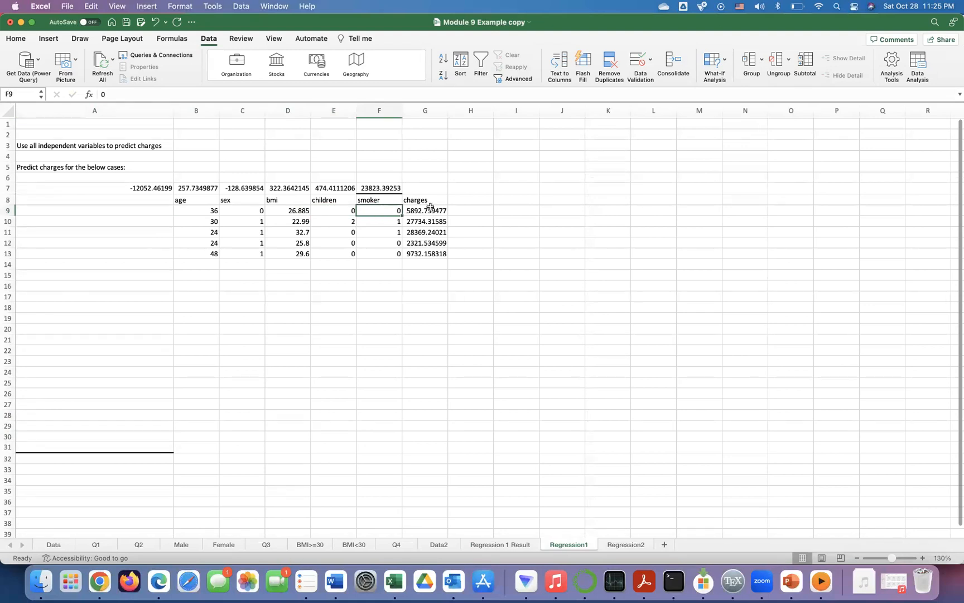
On the Regression2 sheet, enter the two-variable model y = b0+ b1* x1+ b2*x2 as text in C2
{"action": "left_click", "coordinate": [625, 544]}
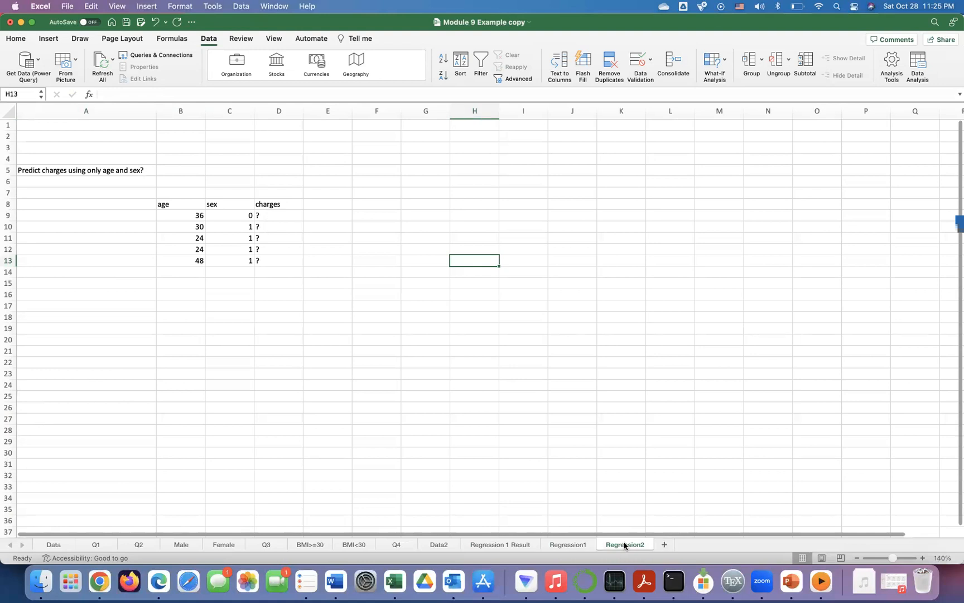
{"action": "left_click", "coordinate": [232, 136]}
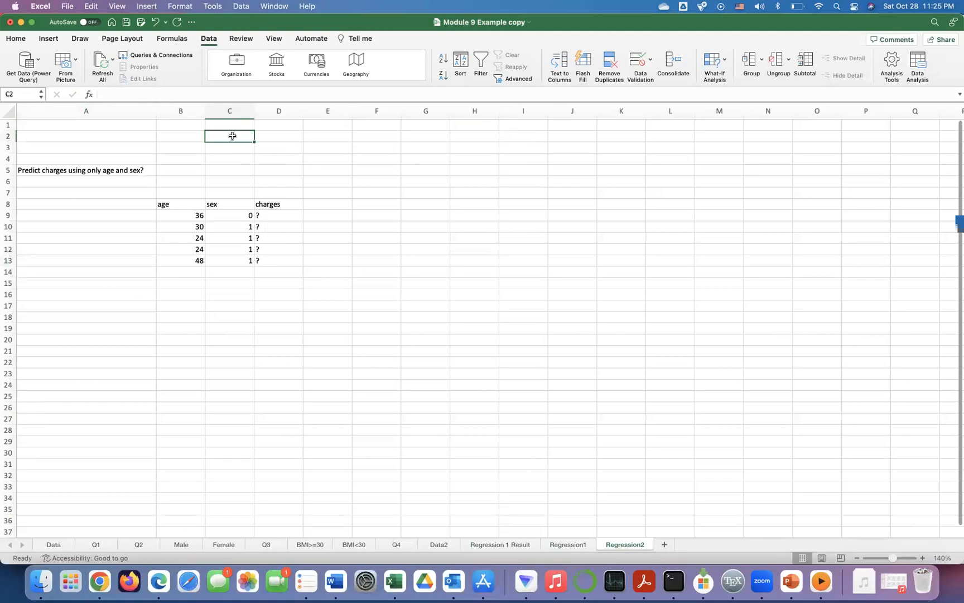
{"action": "type", "text": "y ="}
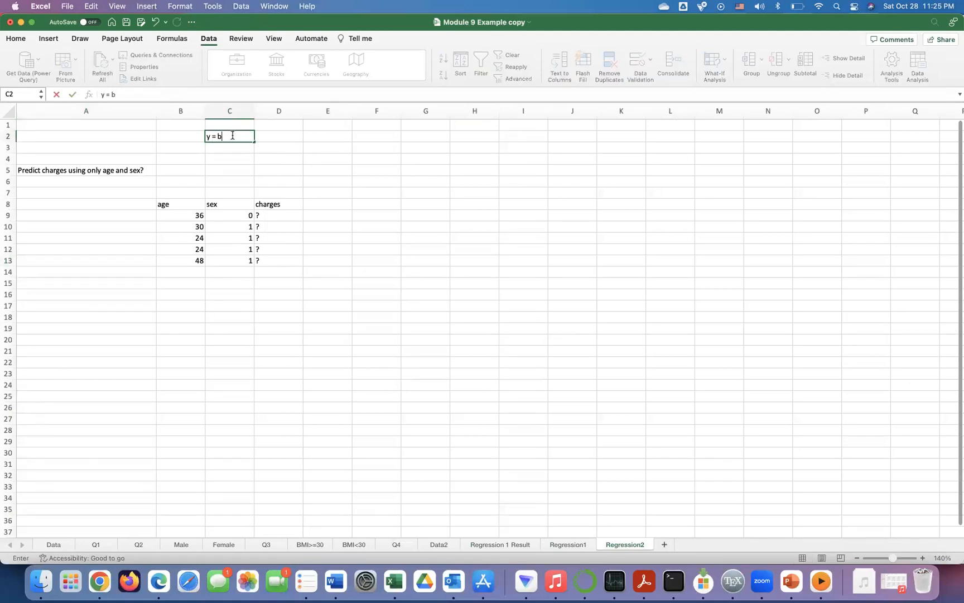
{"action": "type", "text": " b0+ b1* x1+ b2*x2"}
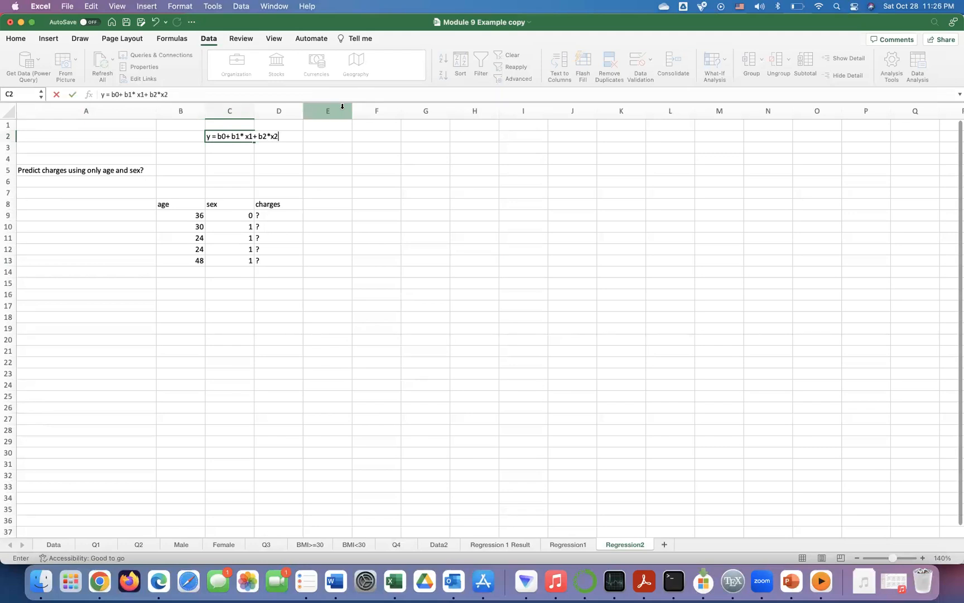
{"action": "key", "text": "Return"}
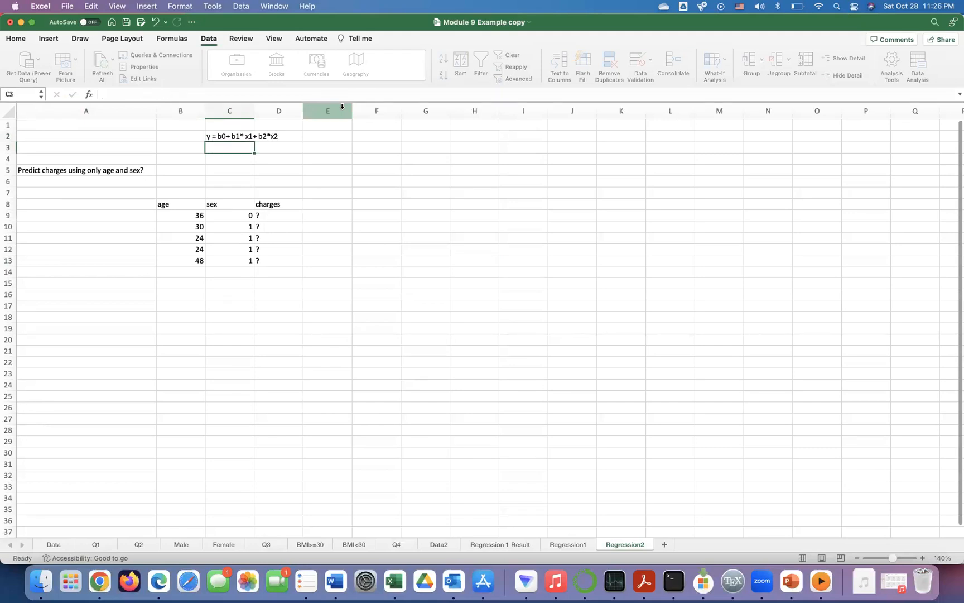
{"action": "left_click", "coordinate": [195, 217]}
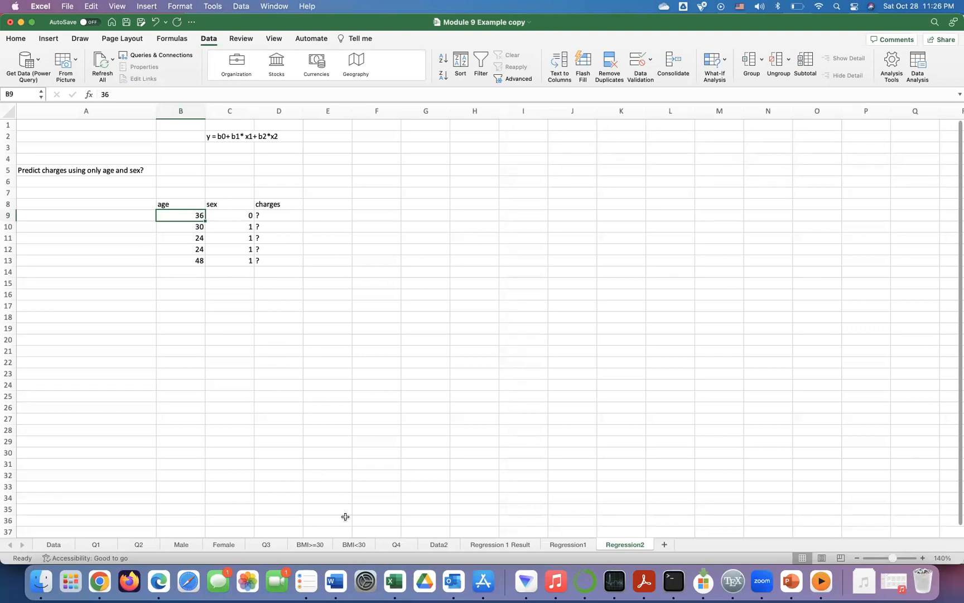
Review the Data2 columns and the Q4 rules for converting sex and smoker to binary variables
{"action": "left_click", "coordinate": [434, 545]}
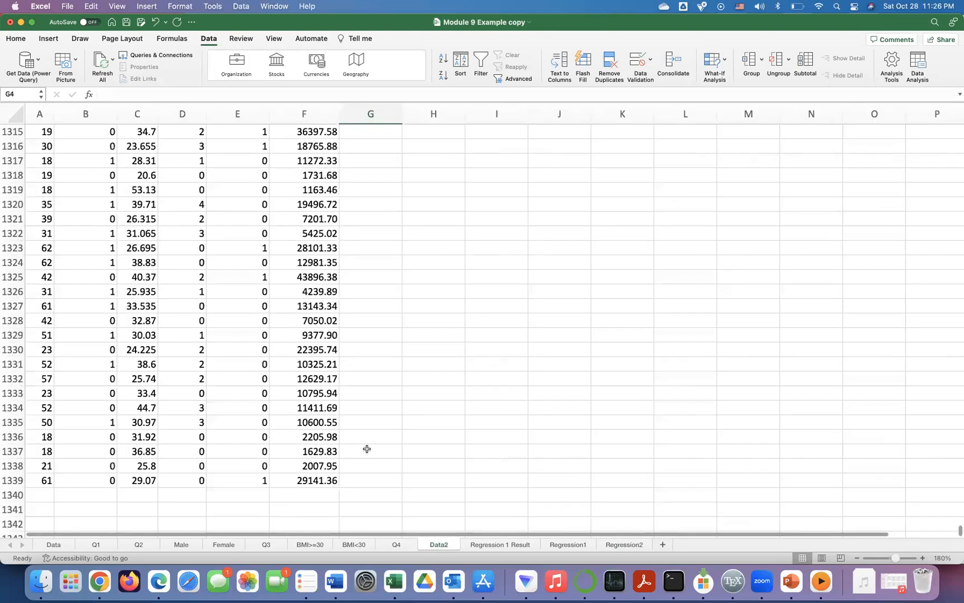
{"action": "scroll", "coordinate": [393, 515], "scroll_direction": "up", "scroll_amount": 1}
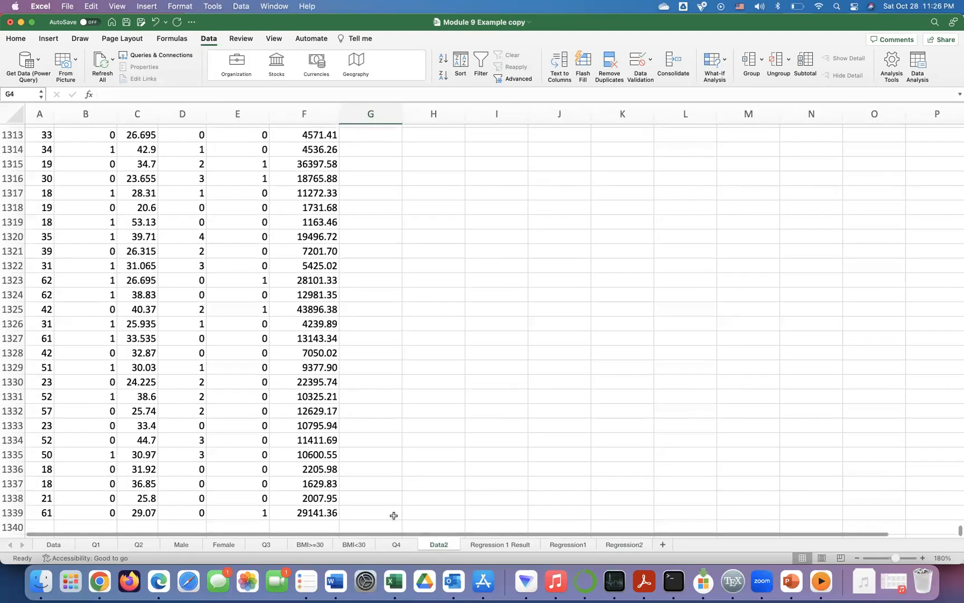
{"action": "left_click", "coordinate": [394, 545]}
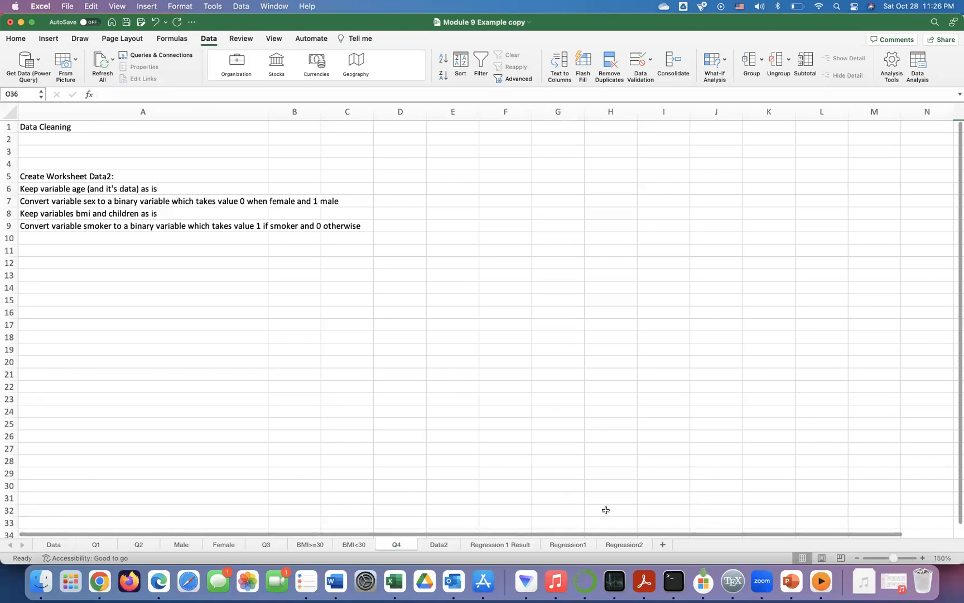
{"action": "left_click", "coordinate": [623, 545]}
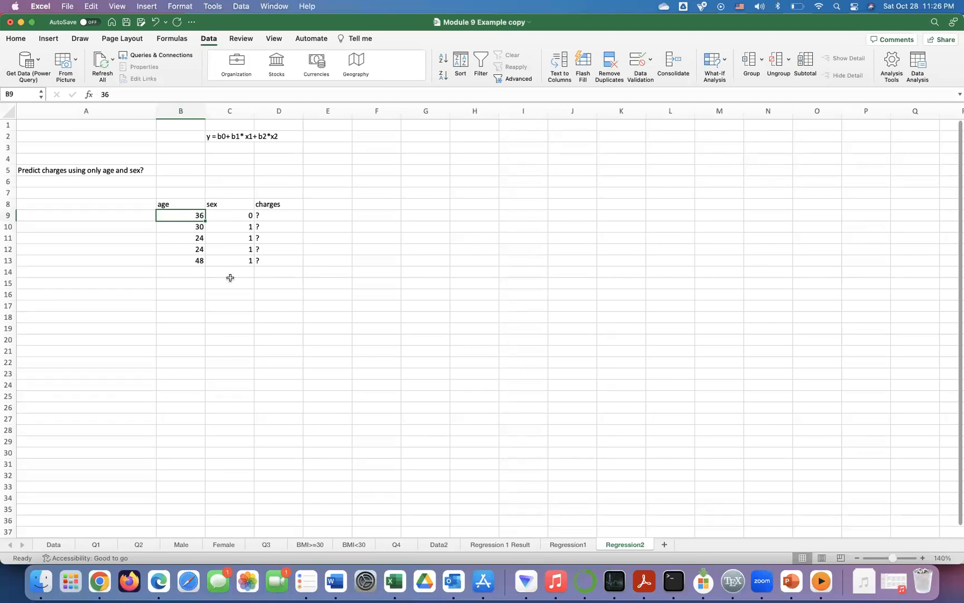
Start a Regression analysis on the Data2 sheet with the charges column, $F$1:$F$1339, as the Y range
{"action": "left_click", "coordinate": [437, 543]}
{"action": "scroll", "coordinate": [405, 321], "scroll_direction": "up", "scroll_amount": 15}
{"action": "scroll", "coordinate": [405, 321], "scroll_direction": "up", "scroll_amount": 20}
{"action": "scroll", "coordinate": [901, 423], "scroll_direction": "up", "scroll_amount": 5}
{"action": "scroll", "coordinate": [902, 423], "scroll_direction": "up", "scroll_amount": 20}
{"action": "scroll", "coordinate": [901, 423], "scroll_direction": "up", "scroll_amount": 20}
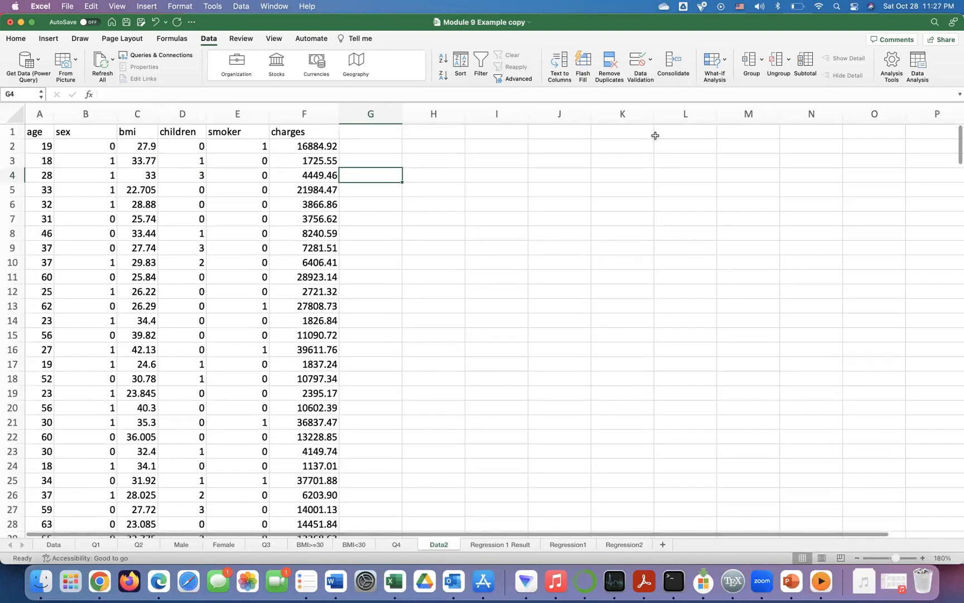
{"action": "scroll", "coordinate": [655, 135], "scroll_direction": "down", "scroll_amount": 1}
{"action": "left_click", "coordinate": [915, 66]}
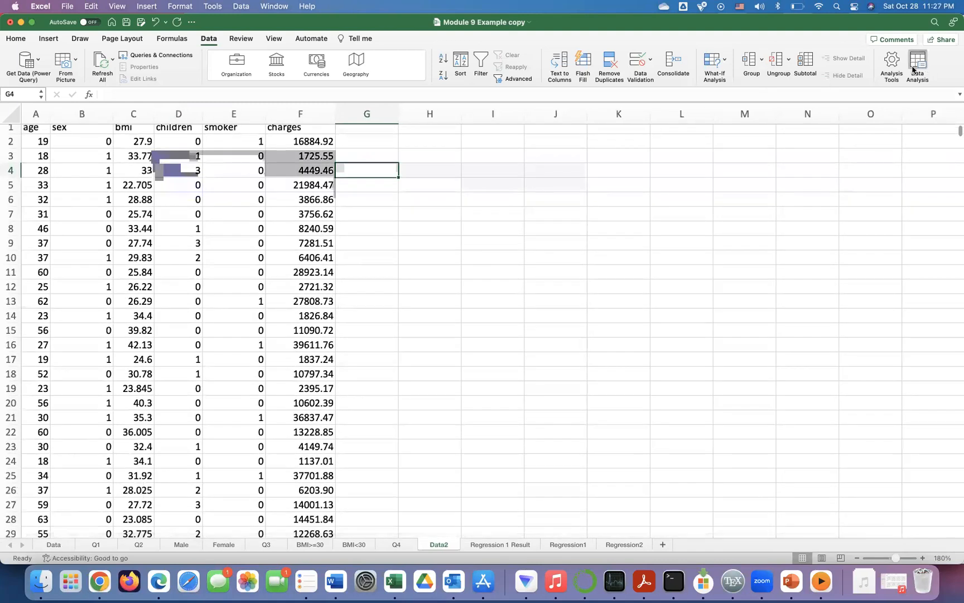
{"action": "left_click", "coordinate": [590, 150]}
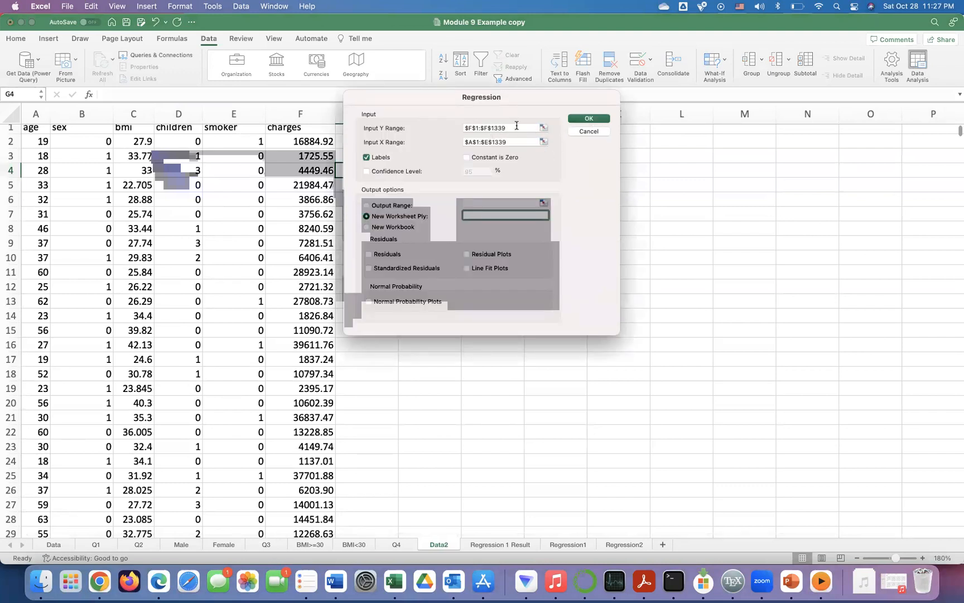
{"action": "left_click", "coordinate": [516, 126]}
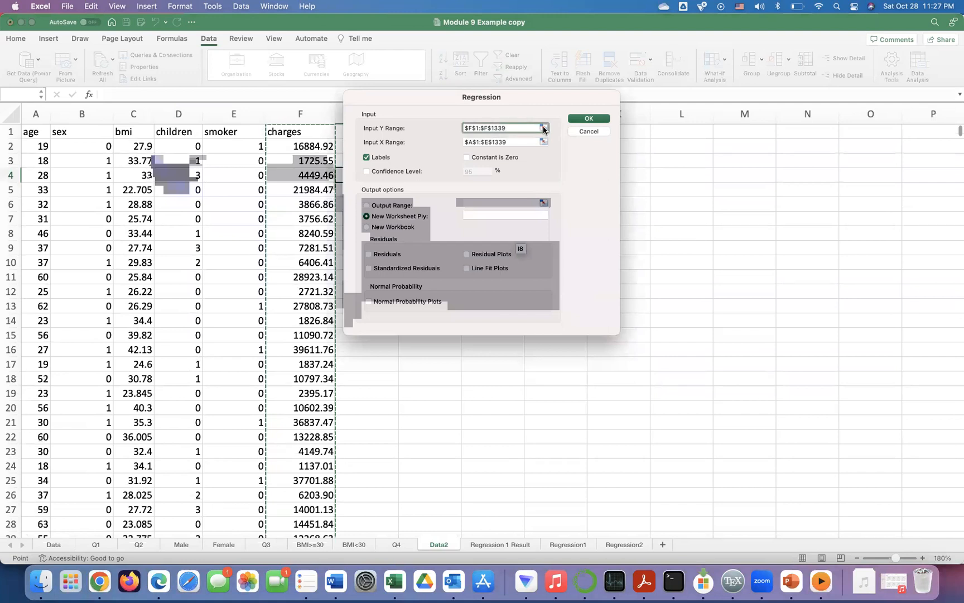
{"action": "left_click", "coordinate": [543, 129]}
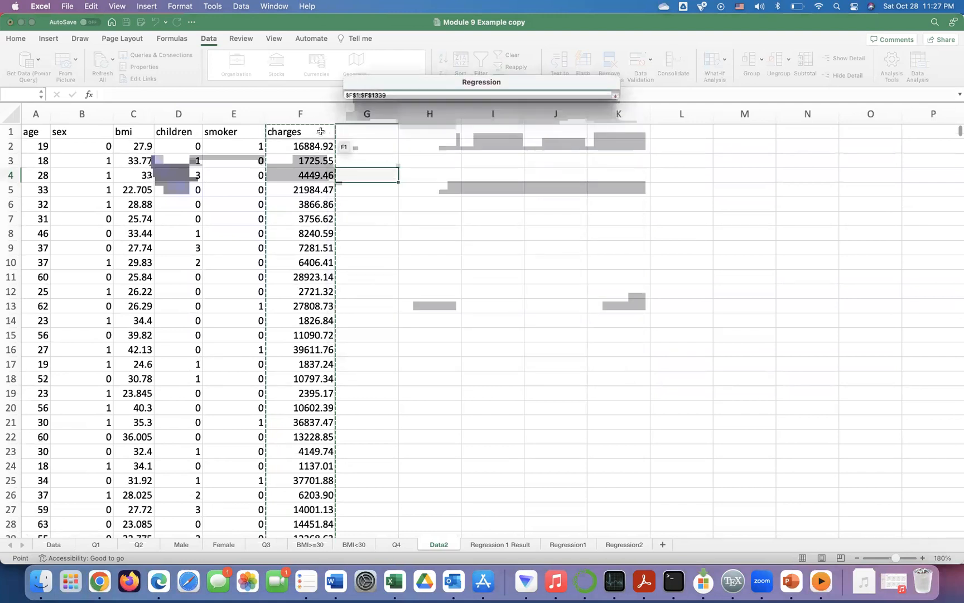
{"action": "left_click_drag", "start_coordinate": [320, 134], "coordinate": [300, 451]}
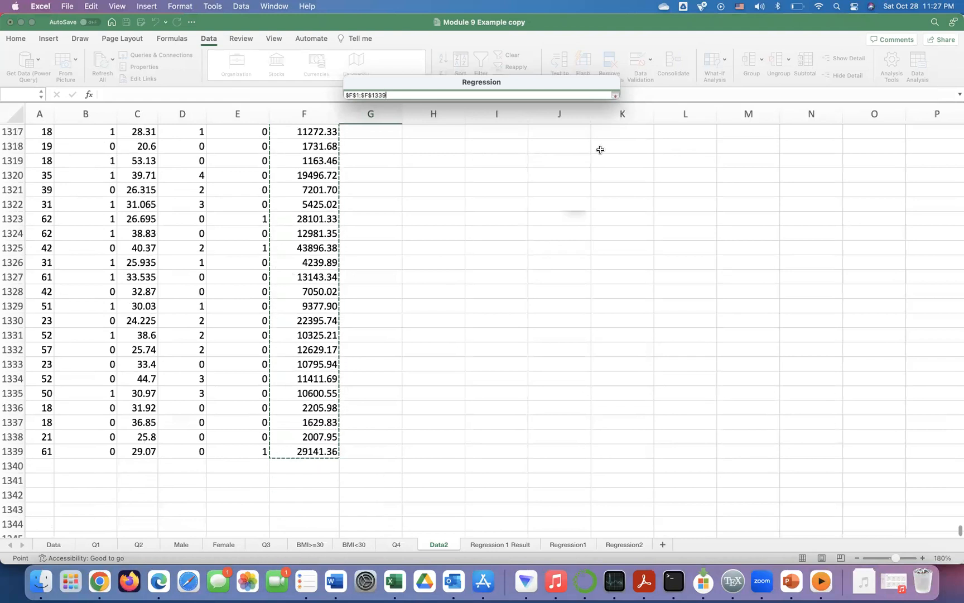
{"action": "left_click", "coordinate": [616, 96]}
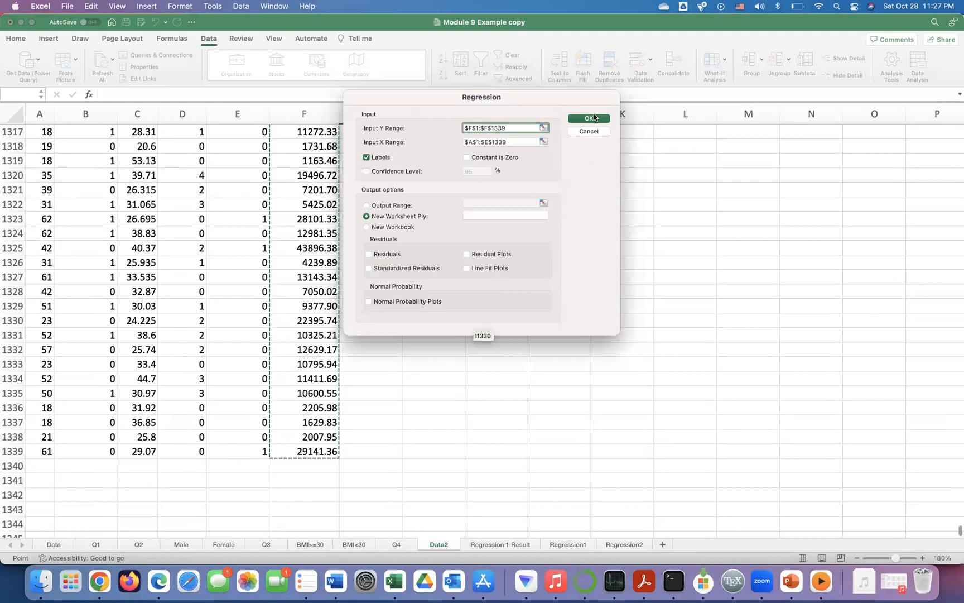
Set the regression's X range to the age and sex columns, $A$1:$B$1339, and run it with labels to a new worksheet
{"action": "left_click", "coordinate": [543, 142]}
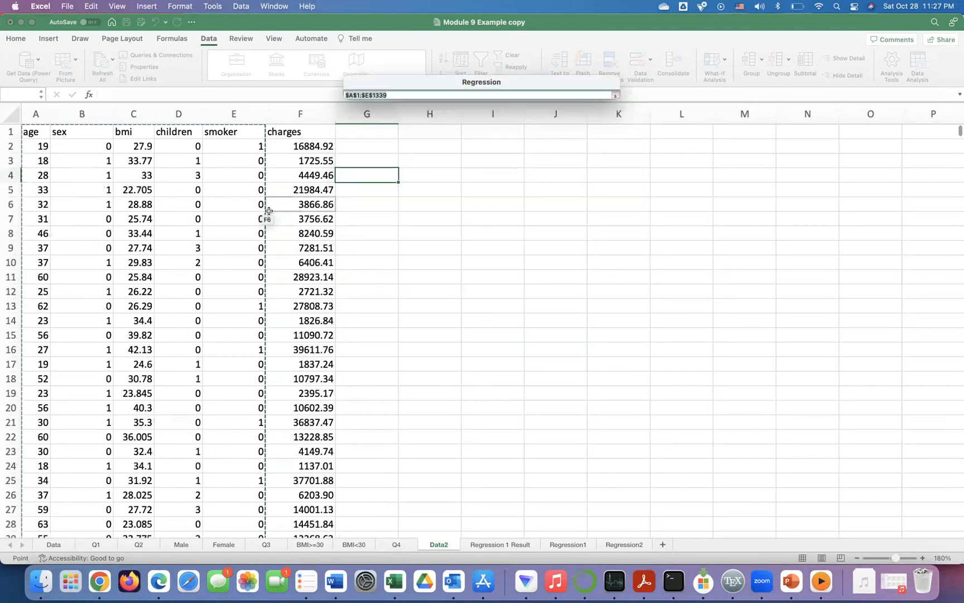
{"action": "left_click_drag", "start_coordinate": [37, 132], "coordinate": [71, 485]}
{"action": "left_click_drag", "start_coordinate": [65, 554], "coordinate": [61, 500]}
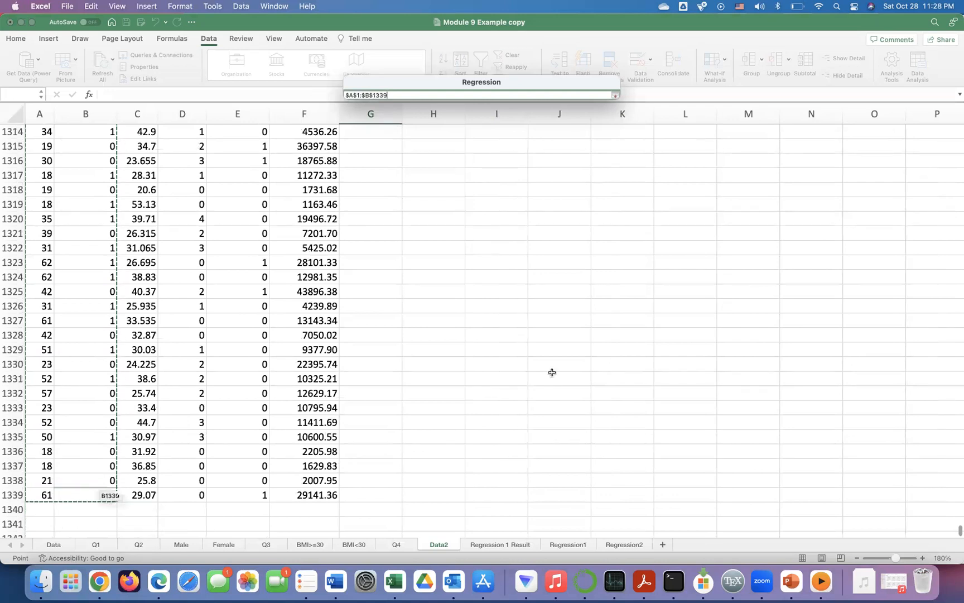
{"action": "left_click", "coordinate": [615, 95]}
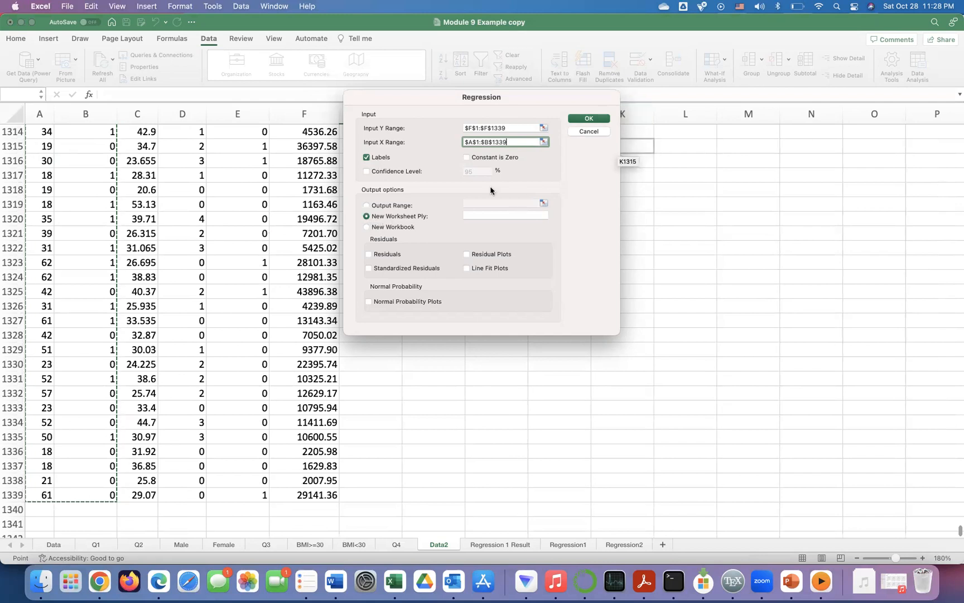
{"action": "left_click", "coordinate": [594, 119]}
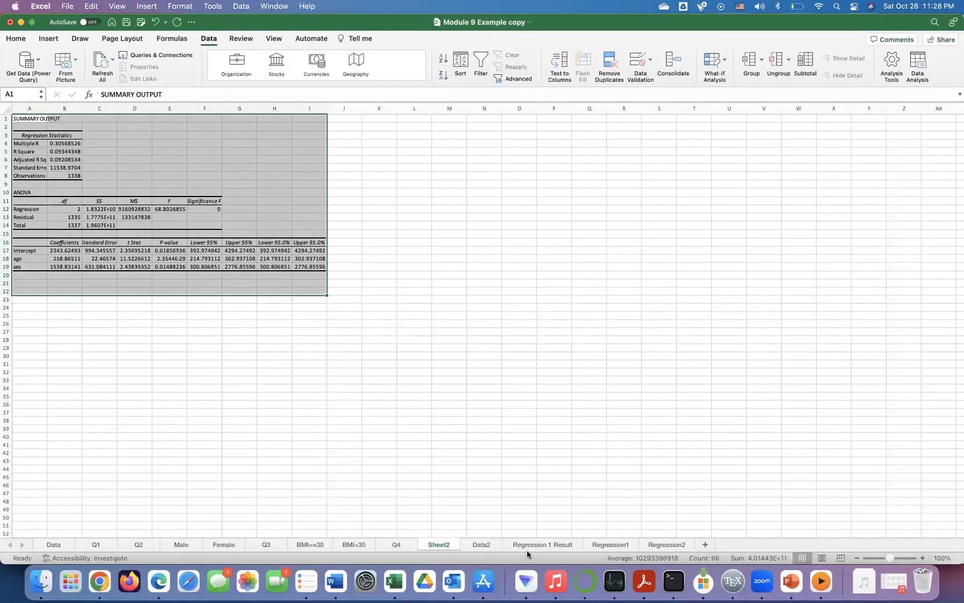
Rename the new output sheet as Regression 2 Result and place it directly after Regression 1 Result
{"action": "double_click", "coordinate": [449, 545]}
{"action": "type", "text": "Re"}
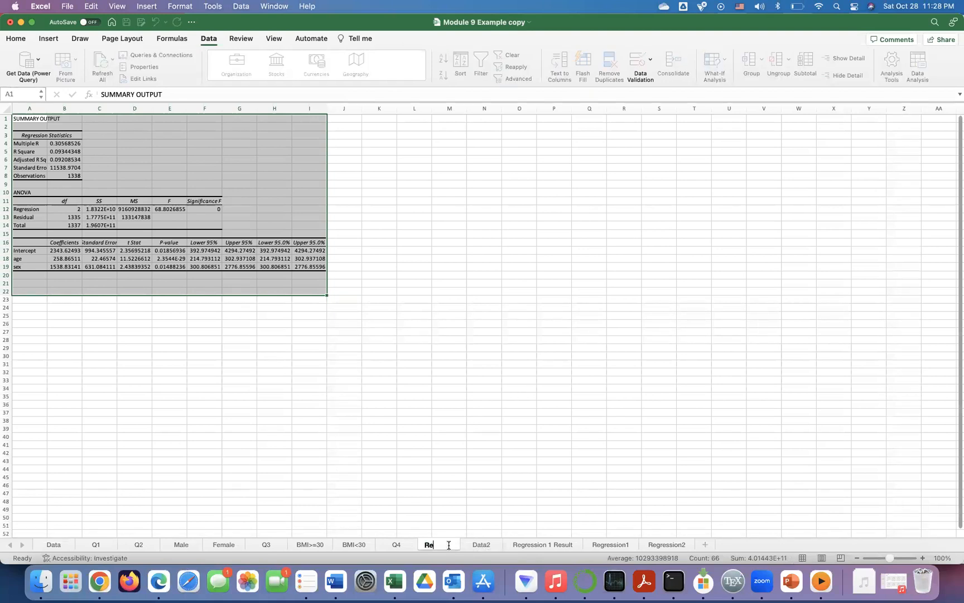
{"action": "type", "text": "gression"}
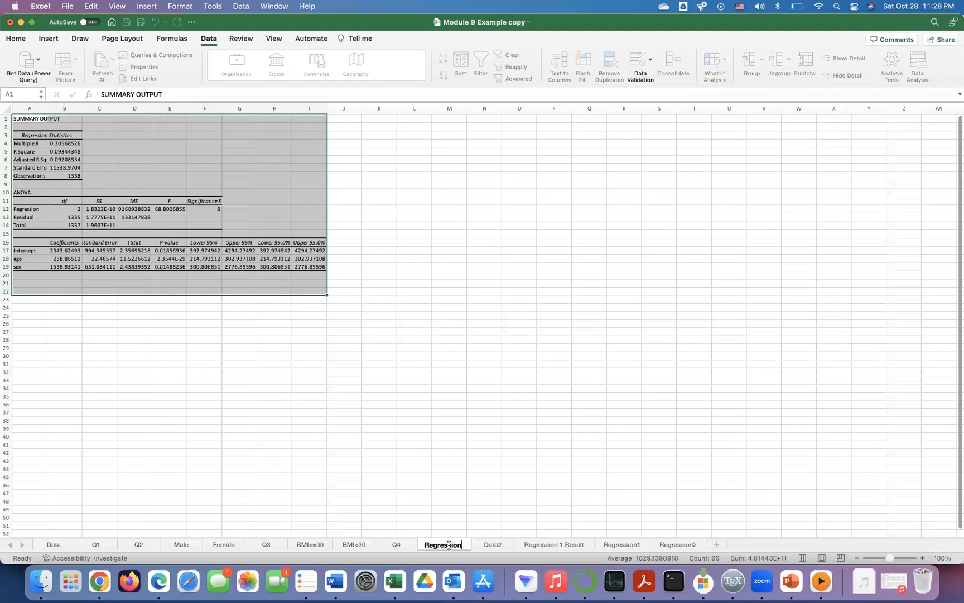
{"action": "type", "text": " 2 Result"}
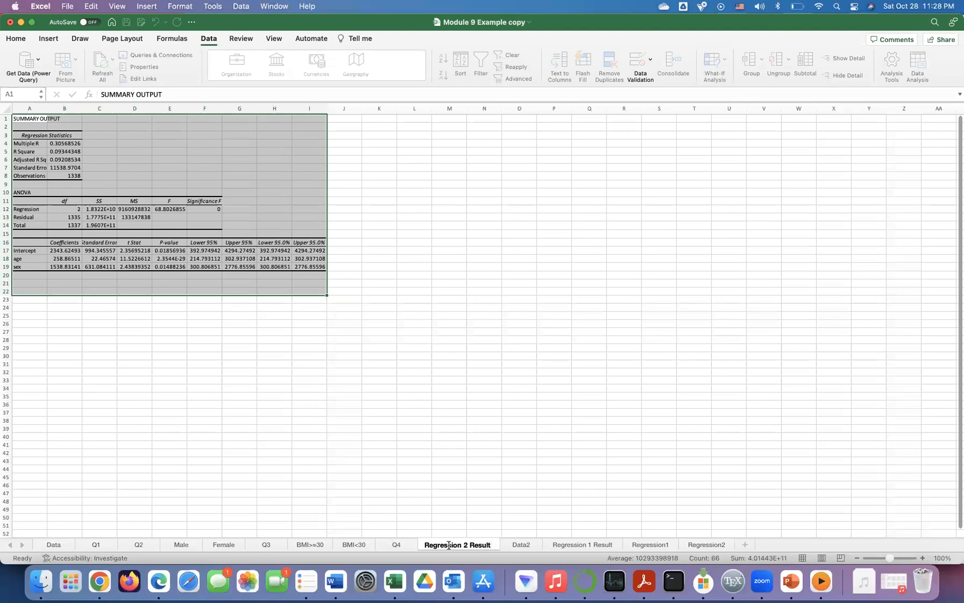
{"action": "key", "text": "Return"}
{"action": "left_click_drag", "start_coordinate": [462, 545], "coordinate": [626, 550]}
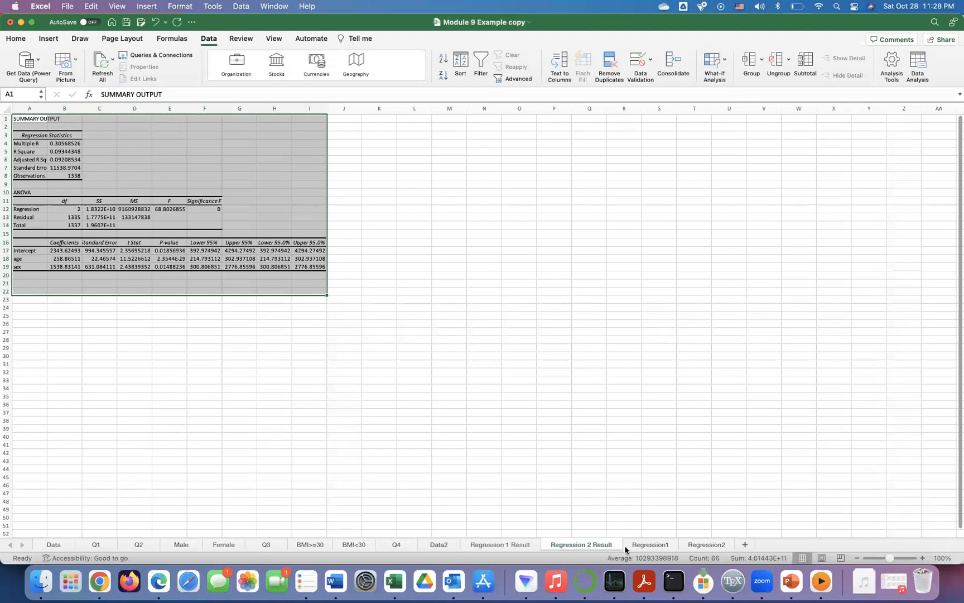
{"action": "left_click", "coordinate": [729, 493]}
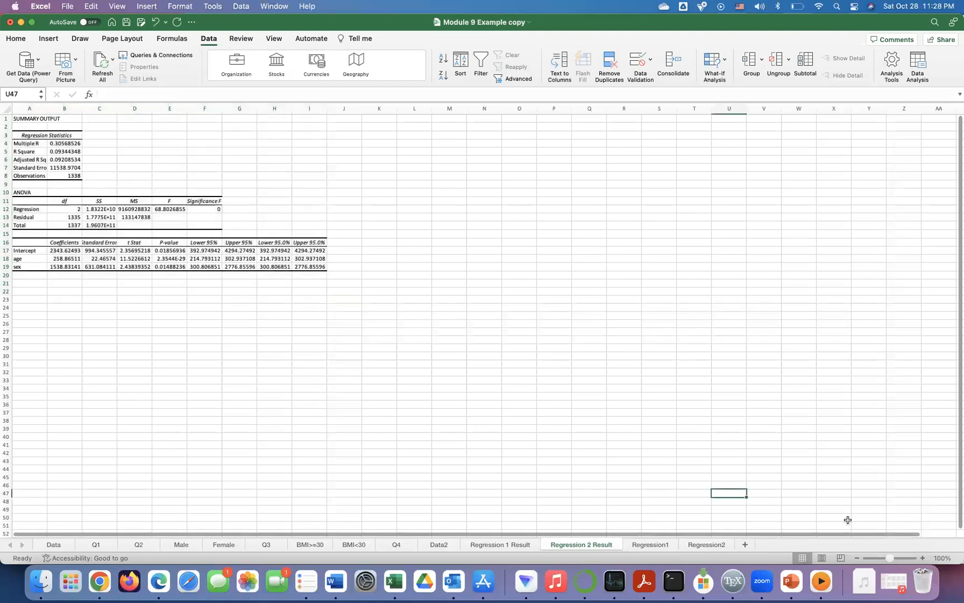
Copy the intercept, age and sex coefficients in B17:B19 of the Regression 2 Result sheet
{"action": "left_click", "coordinate": [923, 558]}
{"action": "left_click", "coordinate": [924, 558]}
{"action": "left_click", "coordinate": [923, 558]}
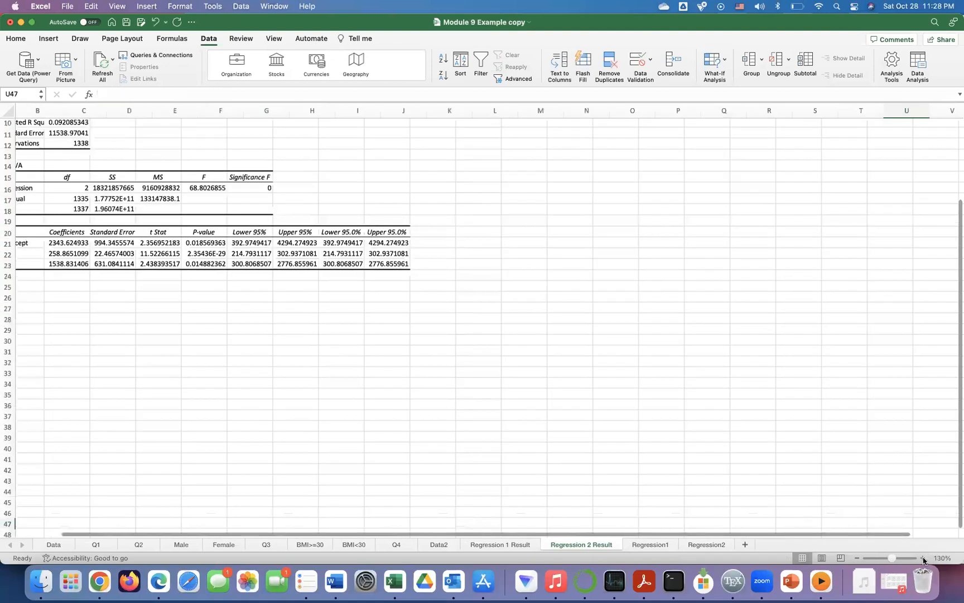
{"action": "left_click", "coordinate": [924, 559]}
{"action": "left_click", "coordinate": [924, 559]}
{"action": "left_click", "coordinate": [923, 558]}
{"action": "left_click", "coordinate": [923, 558]}
{"action": "left_click", "coordinate": [923, 558]}
{"action": "left_click", "coordinate": [924, 558]}
{"action": "scroll", "coordinate": [664, 399], "scroll_direction": "up", "scroll_amount": 10}
{"action": "scroll", "coordinate": [663, 398], "scroll_direction": "left", "scroll_amount": 4}
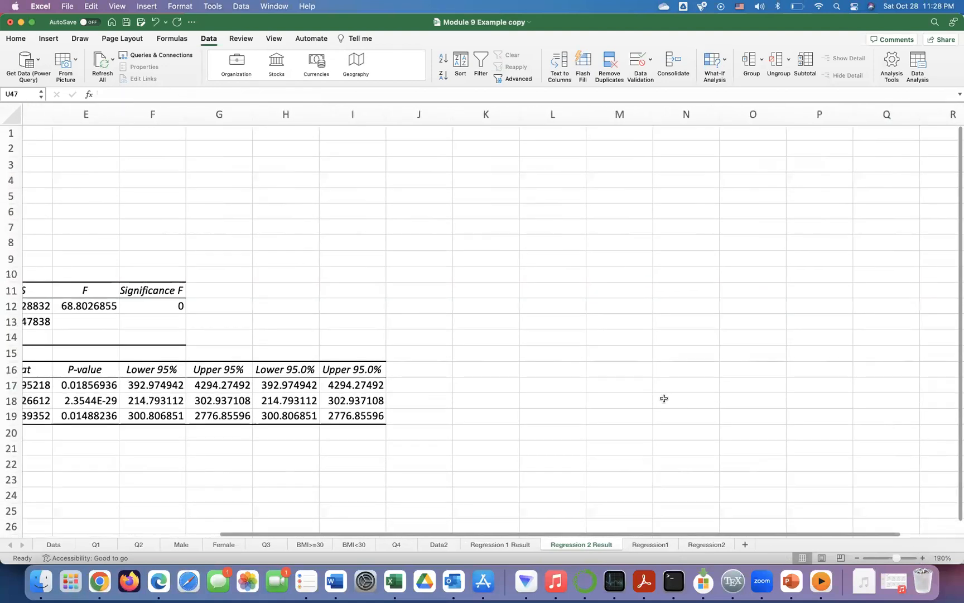
{"action": "scroll", "coordinate": [663, 398], "scroll_direction": "left", "scroll_amount": 4}
{"action": "scroll", "coordinate": [663, 397], "scroll_direction": "right", "scroll_amount": 1}
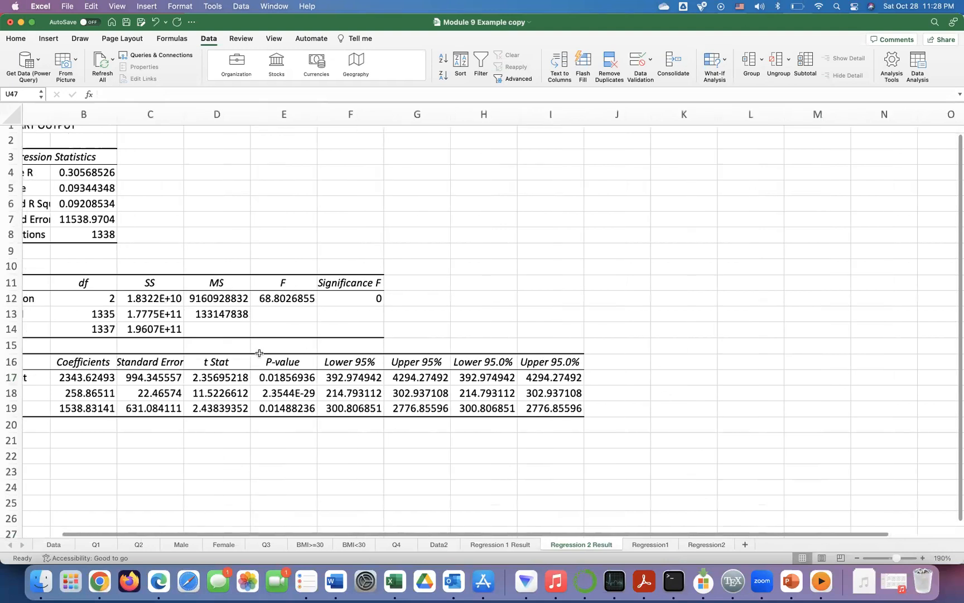
{"action": "scroll", "coordinate": [259, 353], "scroll_direction": "left", "scroll_amount": 1}
{"action": "left_click_drag", "start_coordinate": [134, 375], "coordinate": [130, 411]}
{"action": "key", "text": "super+c"}
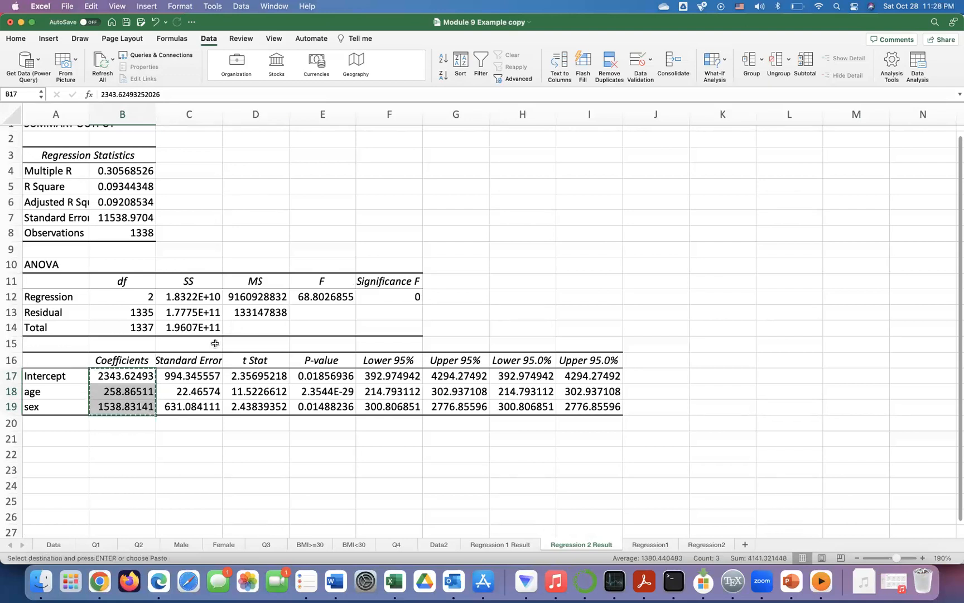
{"action": "scroll", "coordinate": [215, 343], "scroll_direction": "up", "scroll_amount": 1}
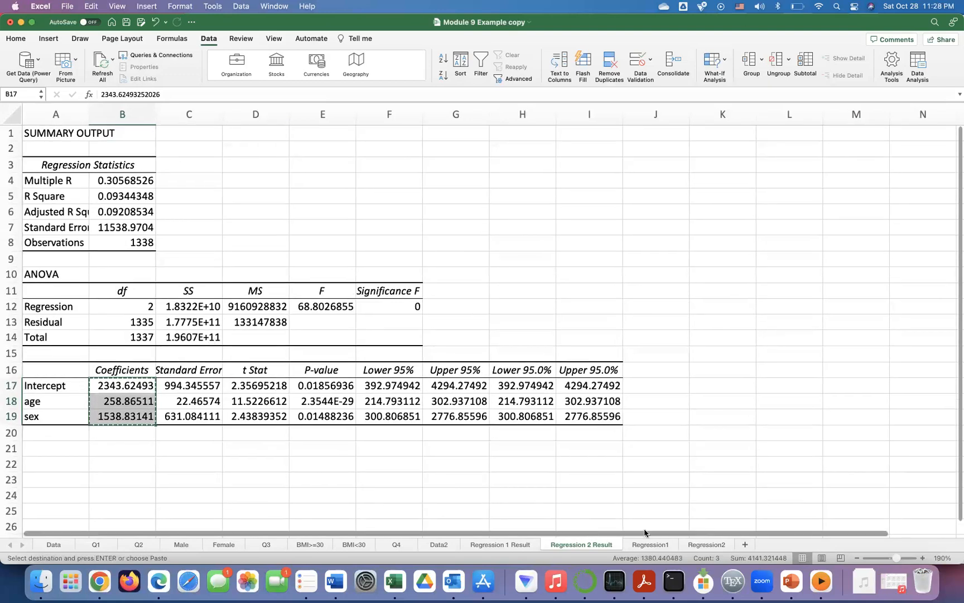
Paste the copied coefficients transposed into row 7 of the Regression2 sheet, starting at A7
{"action": "left_click", "coordinate": [705, 544]}
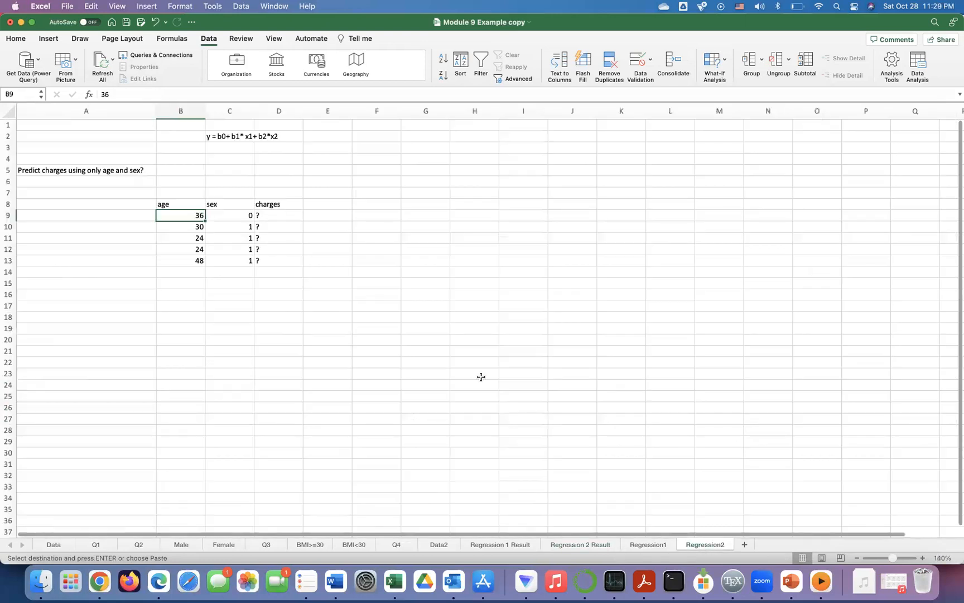
{"action": "left_click", "coordinate": [128, 194]}
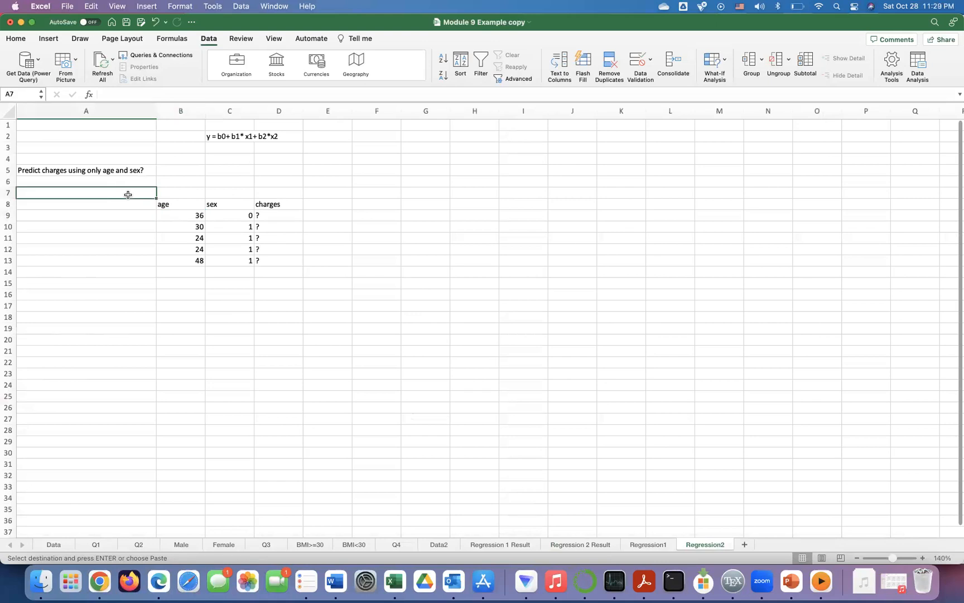
{"action": "right_click", "coordinate": [128, 195]}
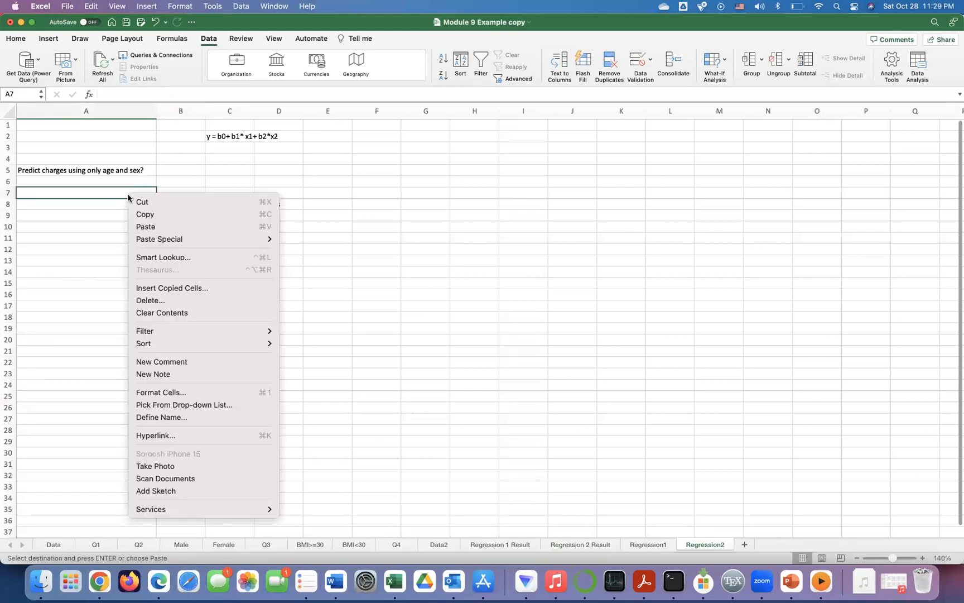
{"action": "mouse_move", "coordinate": [162, 243]}
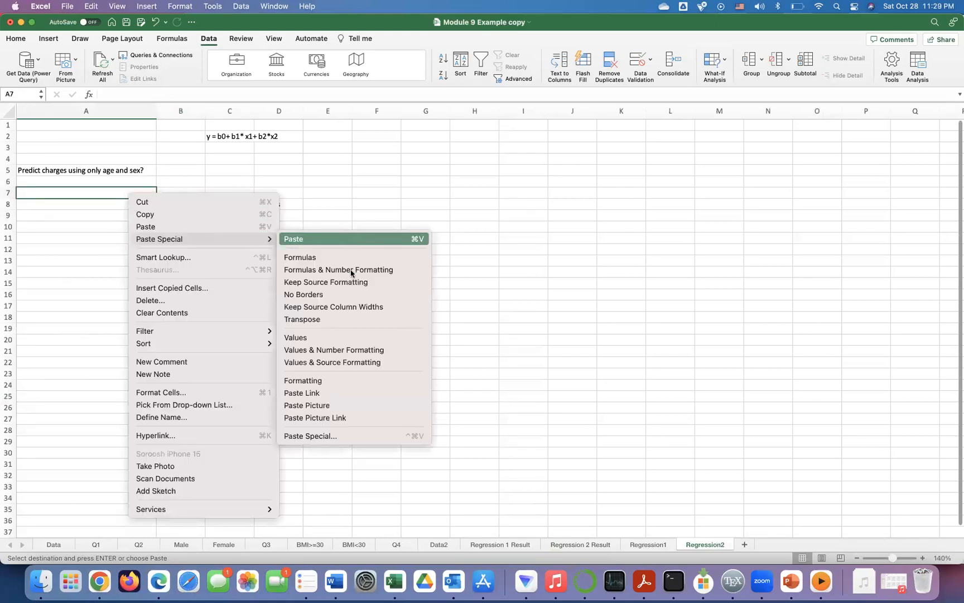
{"action": "left_click", "coordinate": [336, 321]}
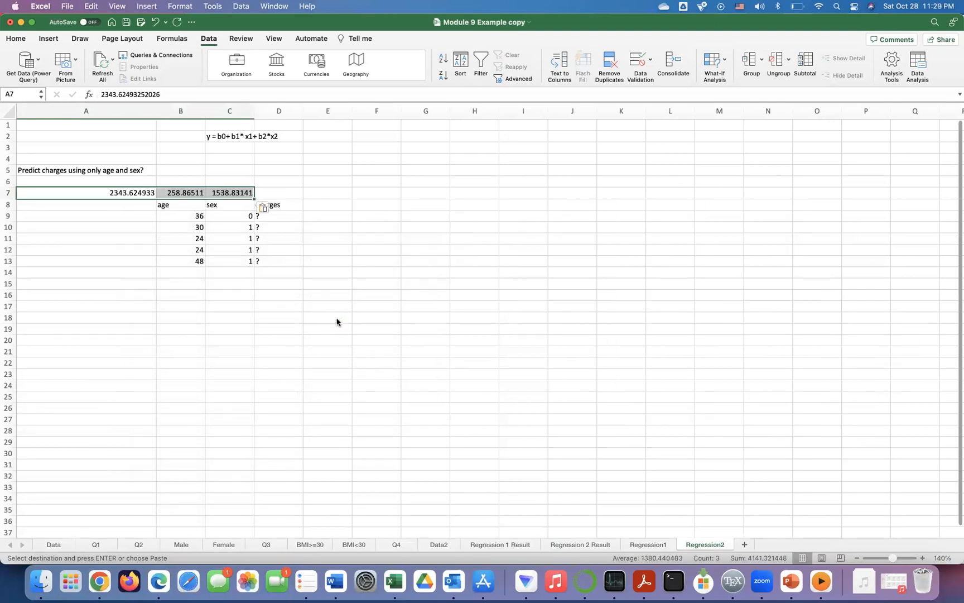
Clear the question-mark placeholders from the charges cells D9:D13
{"action": "left_click", "coordinate": [279, 217]}
{"action": "left_click_drag", "start_coordinate": [281, 219], "coordinate": [278, 258]}
{"action": "key", "text": "Delete"}
Enter the prediction formula =A7+B7*B9+C7*C9 in charges cell D9 and fill it down through D13
{"action": "left_click", "coordinate": [284, 215]}
{"action": "type", "text": "="}
{"action": "left_click", "coordinate": [150, 192]}
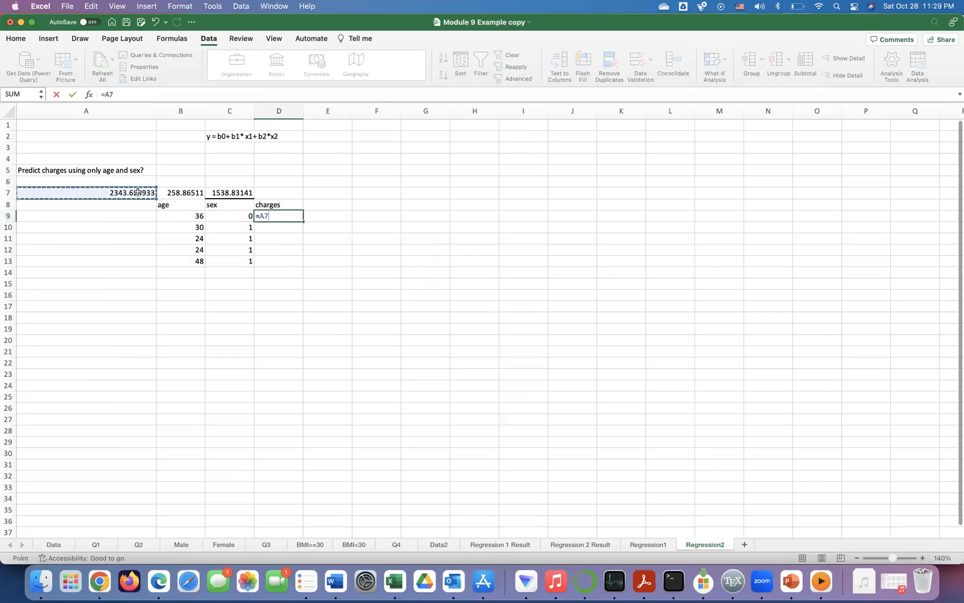
{"action": "type", "text": "+"}
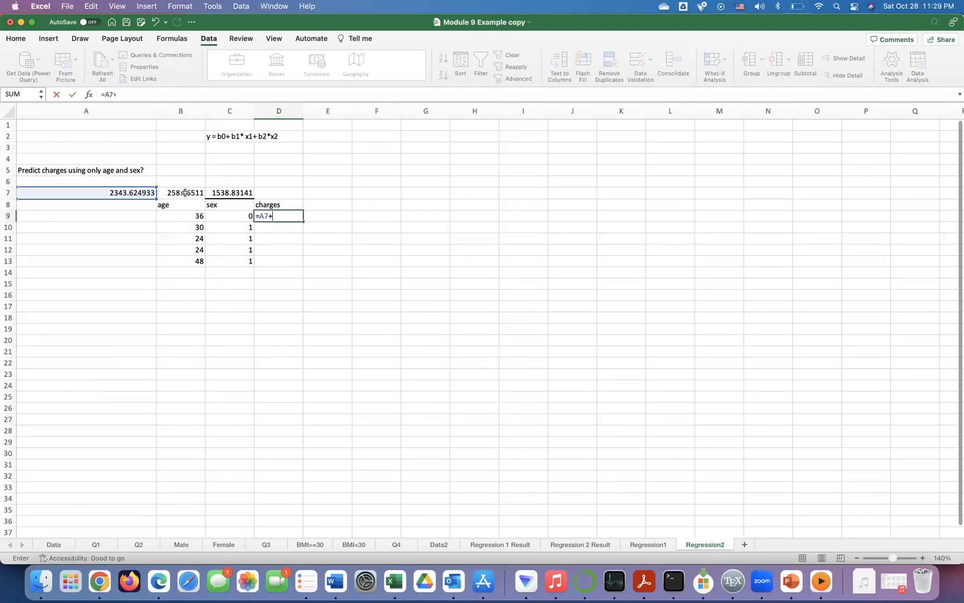
{"action": "left_click", "coordinate": [184, 192]}
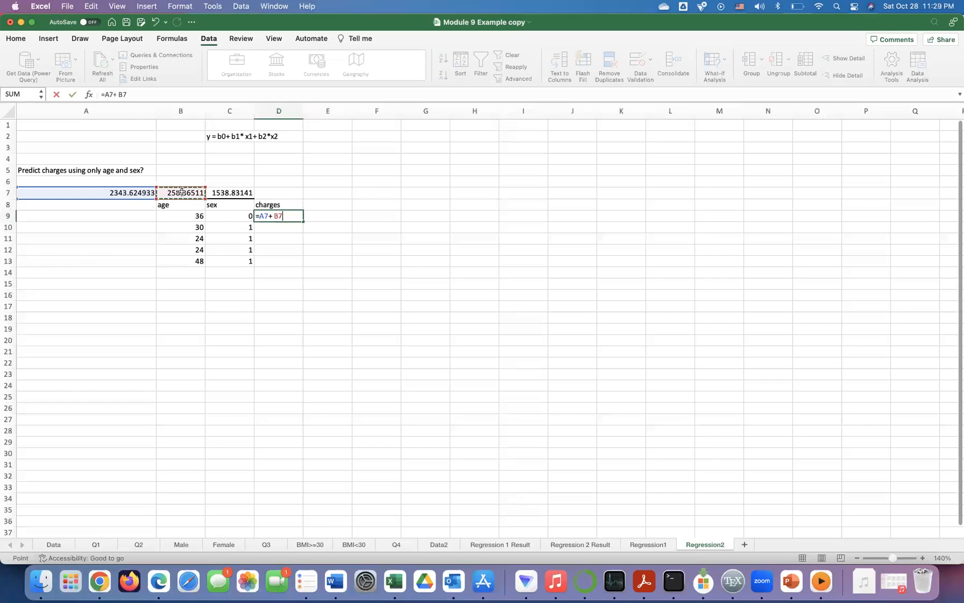
{"action": "type", "text": "*"}
{"action": "left_click", "coordinate": [181, 218]}
{"action": "type", "text": "+"}
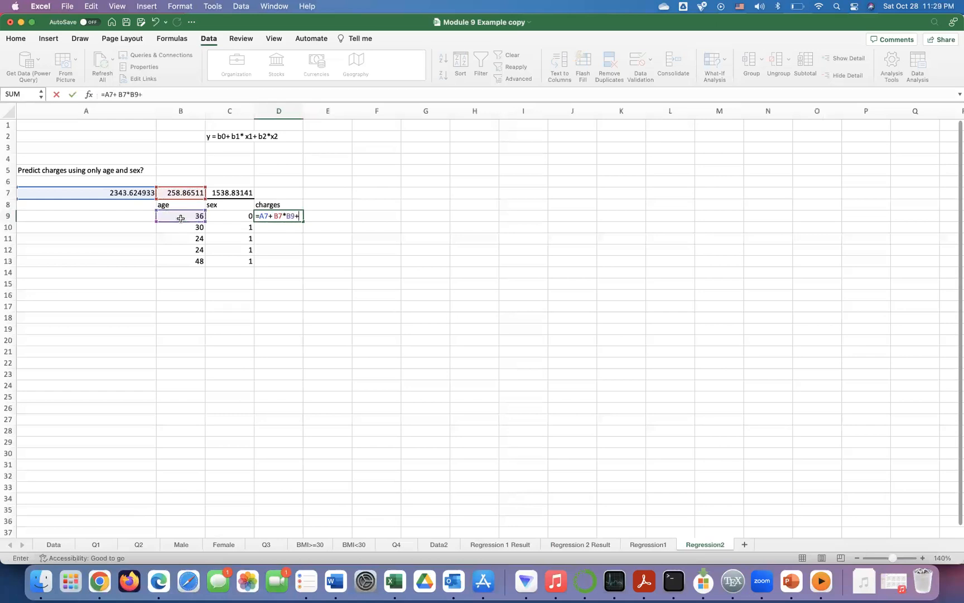
{"action": "left_click", "coordinate": [235, 192]}
{"action": "type", "text": "*"}
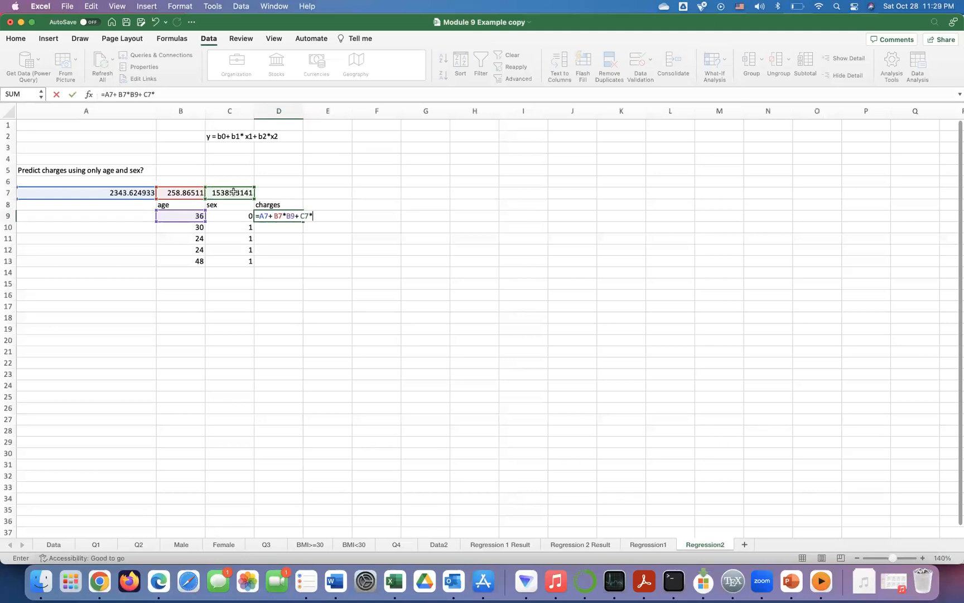
{"action": "left_click", "coordinate": [229, 217]}
{"action": "key", "text": "Return"}
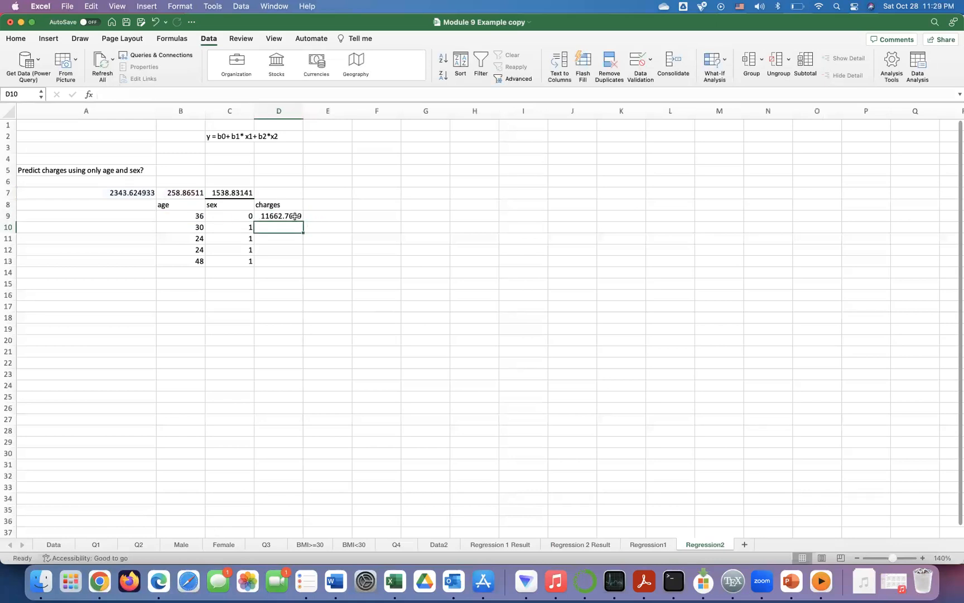
{"action": "left_click", "coordinate": [295, 216]}
{"action": "left_click_drag", "start_coordinate": [303, 220], "coordinate": [302, 266]}
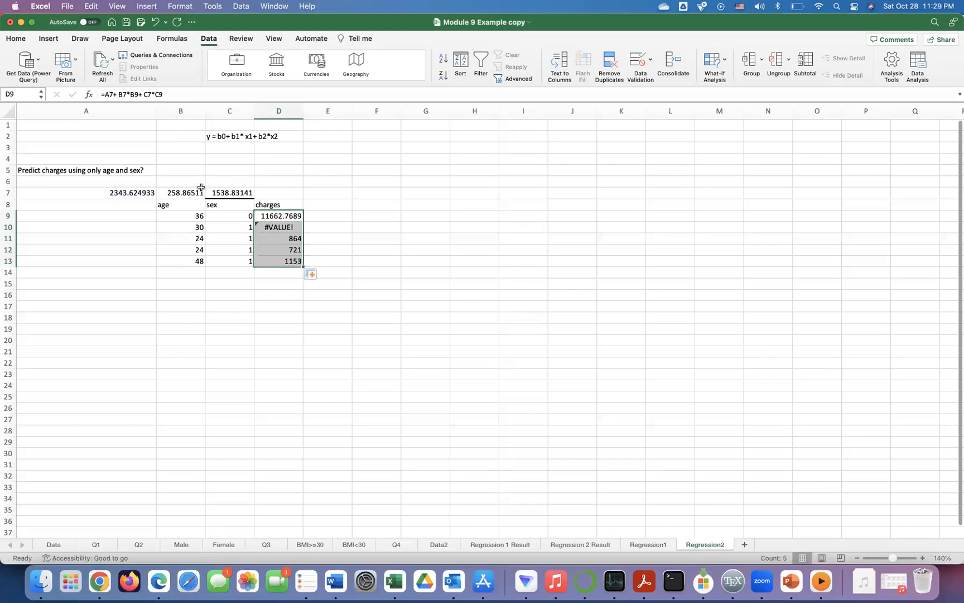
Lock the coefficient row in D9's formula as =A$7+B$7*B9+C$7*C9 and refill it down through D13
{"action": "double_click", "coordinate": [282, 216]}
{"action": "left_click", "coordinate": [266, 216]}
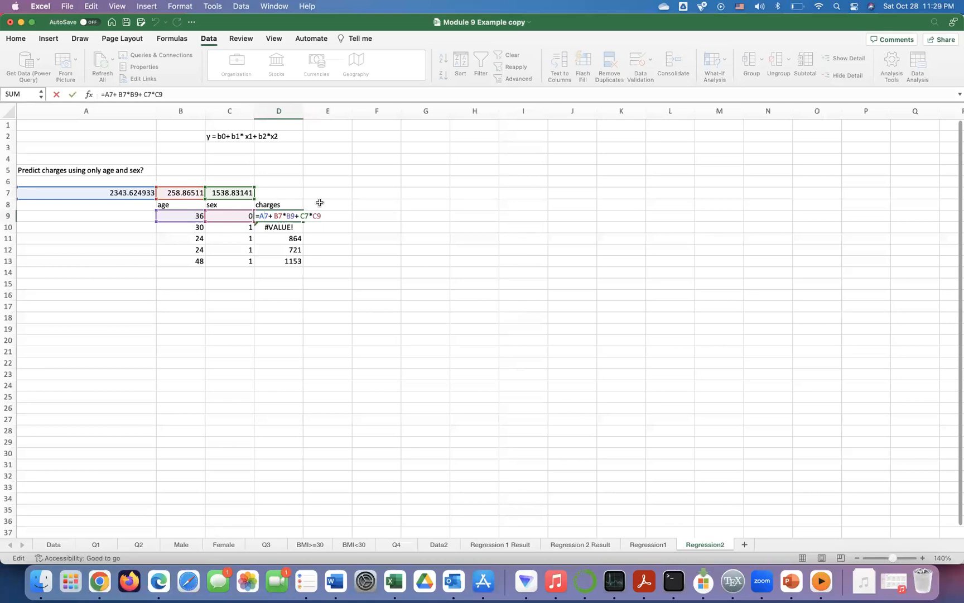
{"action": "type", "text": "$7+ B$"}
{"action": "left_click", "coordinate": [313, 216]}
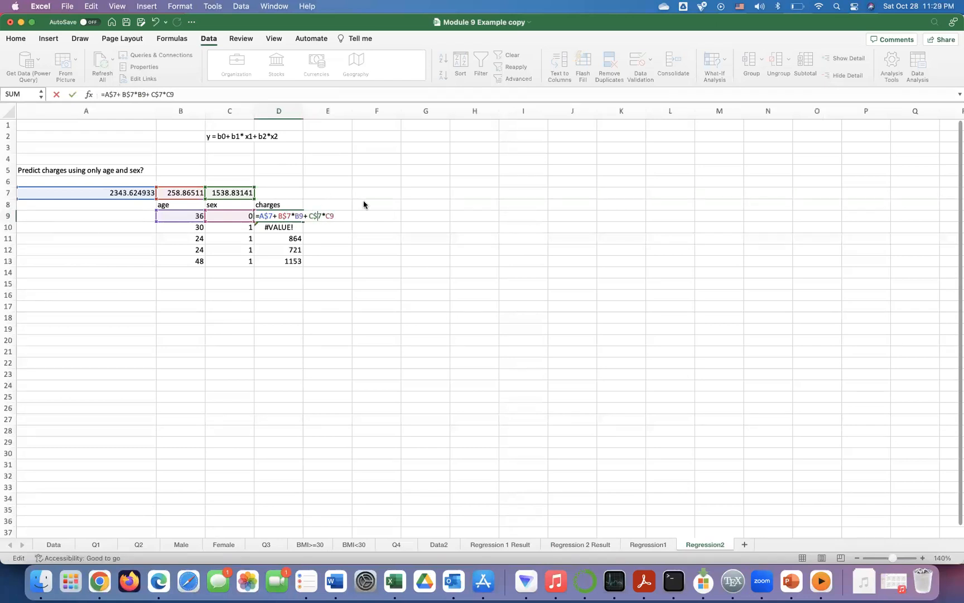
{"action": "key", "text": "Return"}
{"action": "left_click", "coordinate": [302, 217]}
{"action": "left_click_drag", "start_coordinate": [303, 218], "coordinate": [304, 263]}
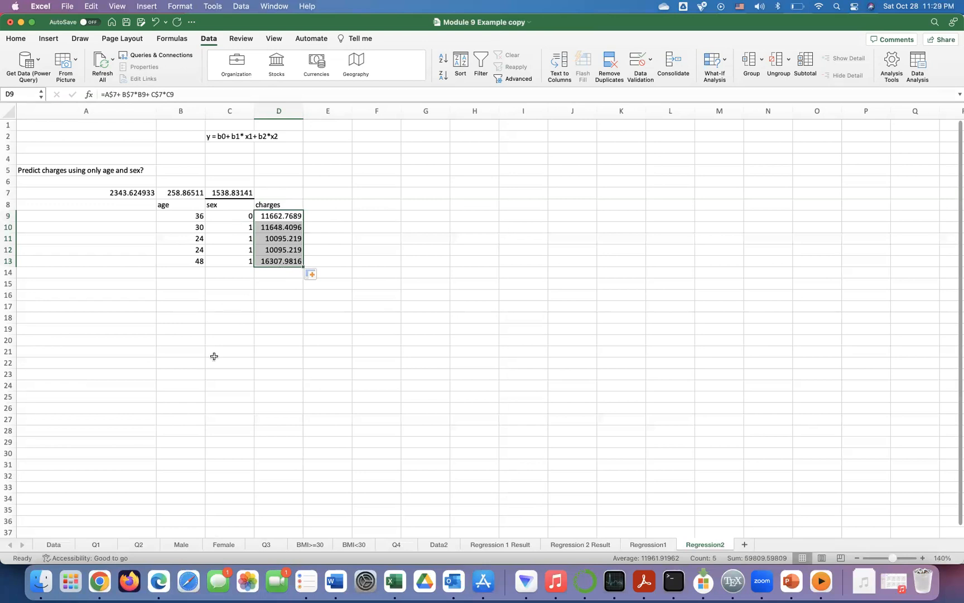
Compare the predicted charges in G9:G13 of the Regression1 sheet with those in D9:D13 of the Regression2 sheet
{"action": "left_click", "coordinate": [650, 545]}
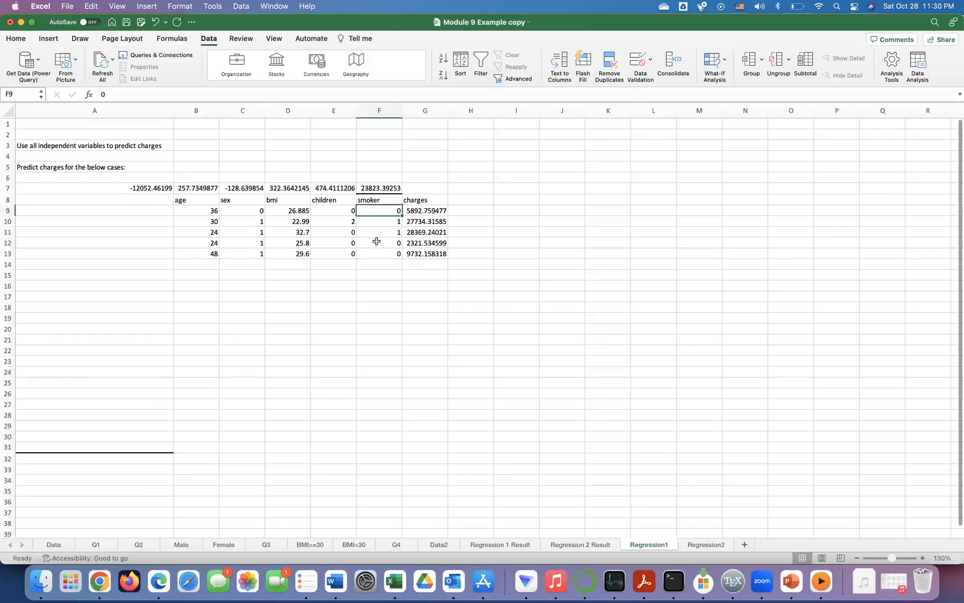
{"action": "left_click_drag", "start_coordinate": [425, 210], "coordinate": [421, 255]}
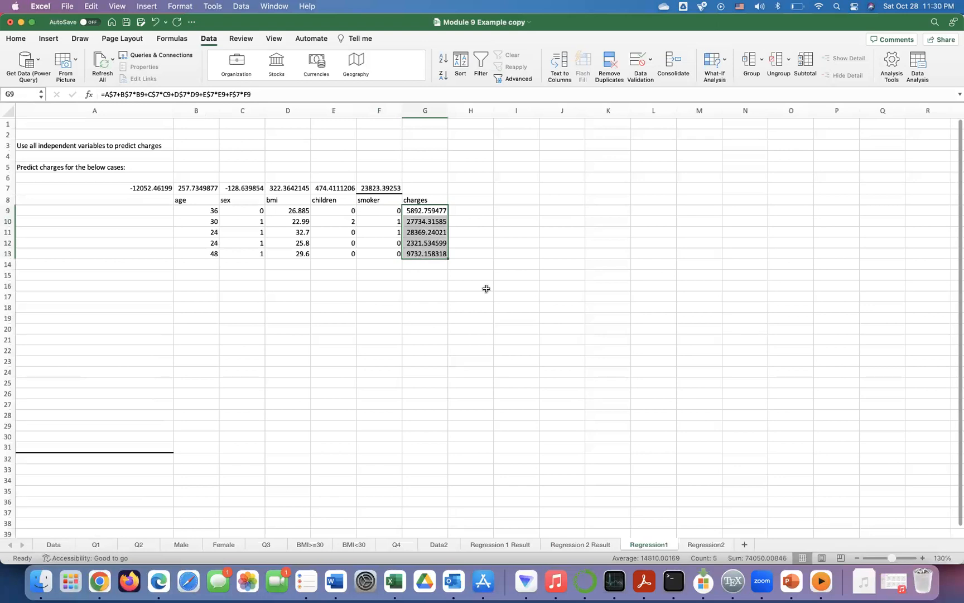
{"action": "left_click", "coordinate": [705, 545]}
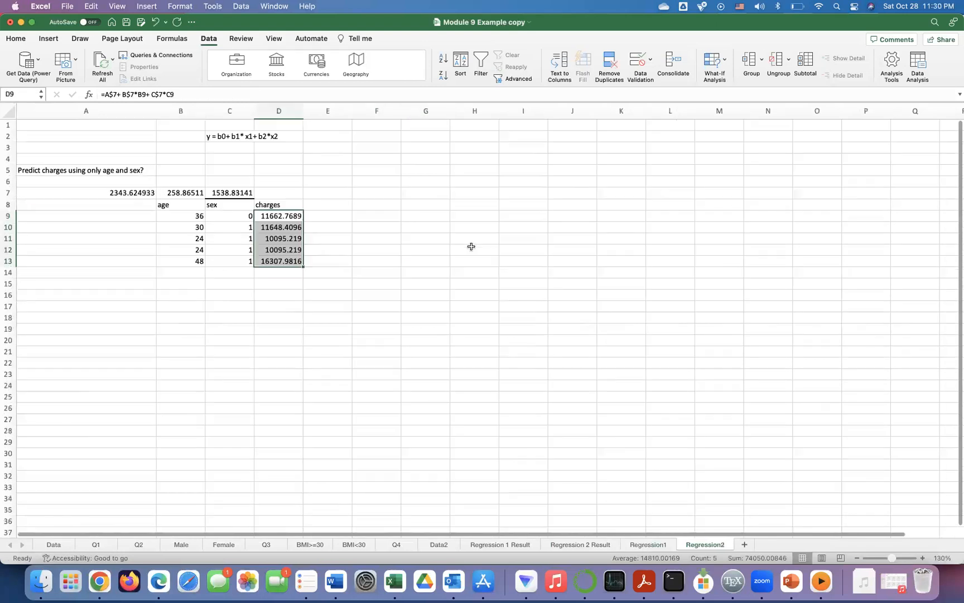
{"action": "left_click", "coordinate": [276, 214]}
{"action": "left_click_drag", "start_coordinate": [276, 215], "coordinate": [277, 260]}
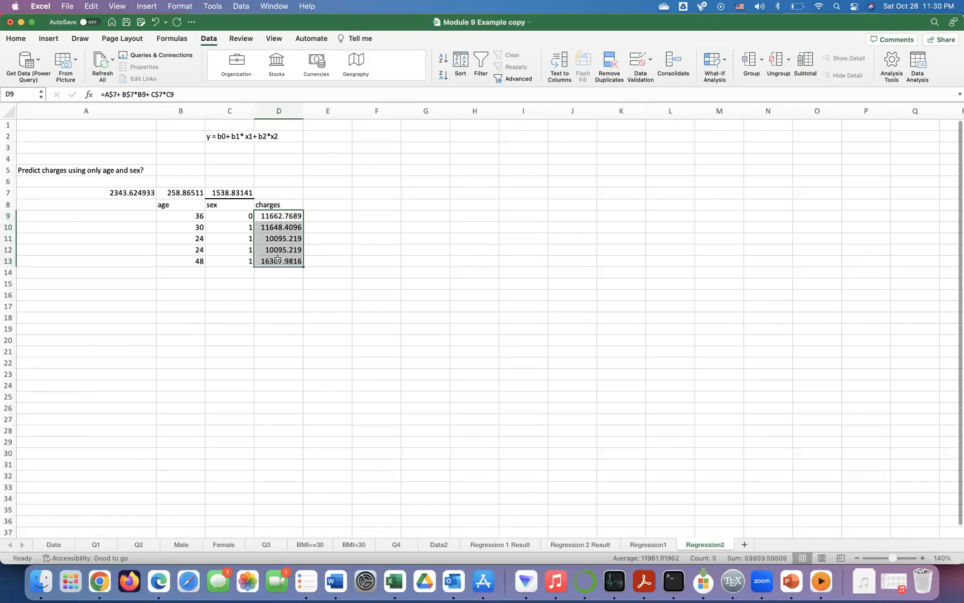
{"action": "left_click", "coordinate": [552, 280]}
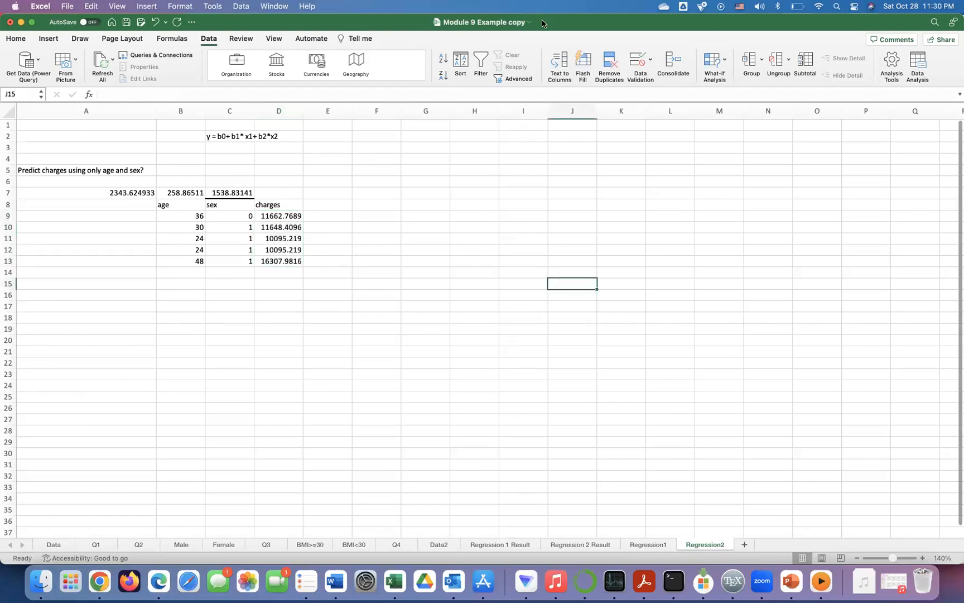